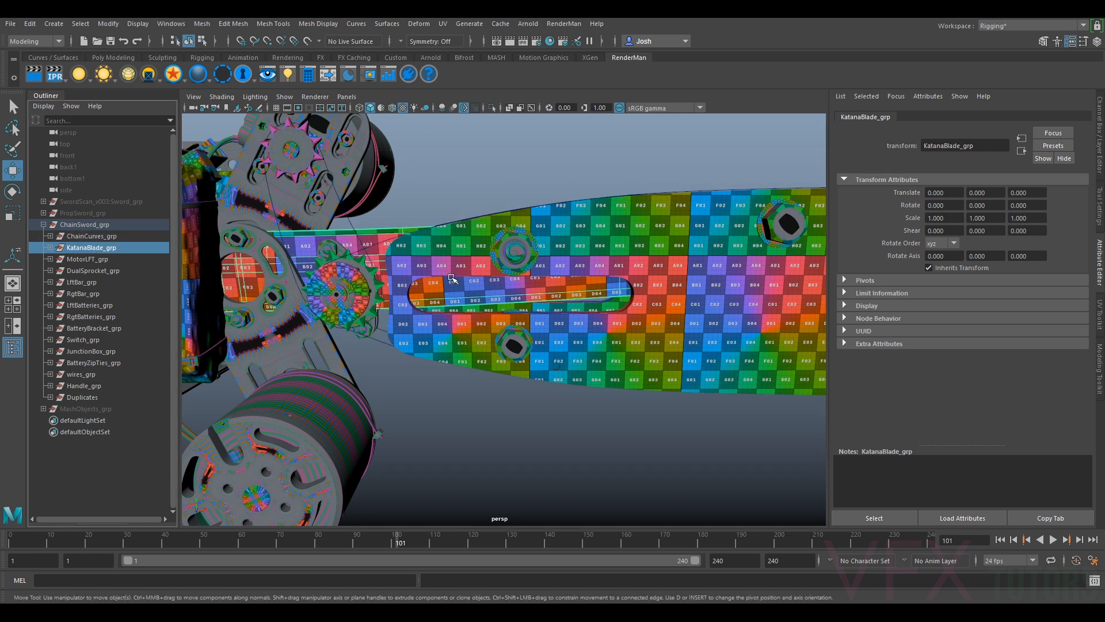
- Hide the ChainCurves_grp group inside ChainSword_grp
click(96, 260)
click(97, 251)
click(92, 236)
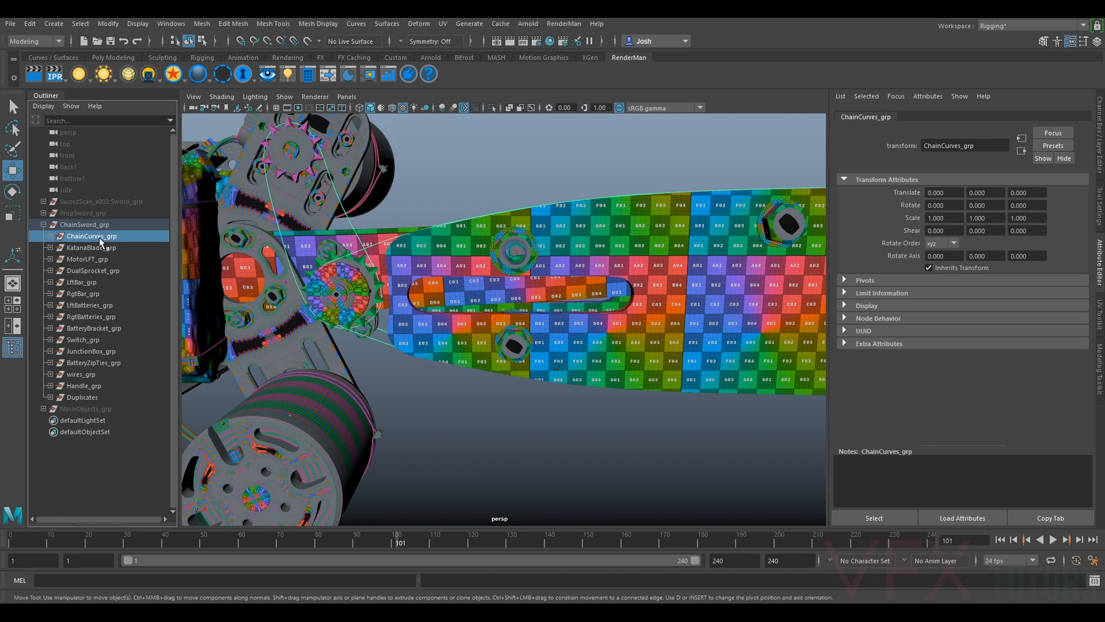
key(h)
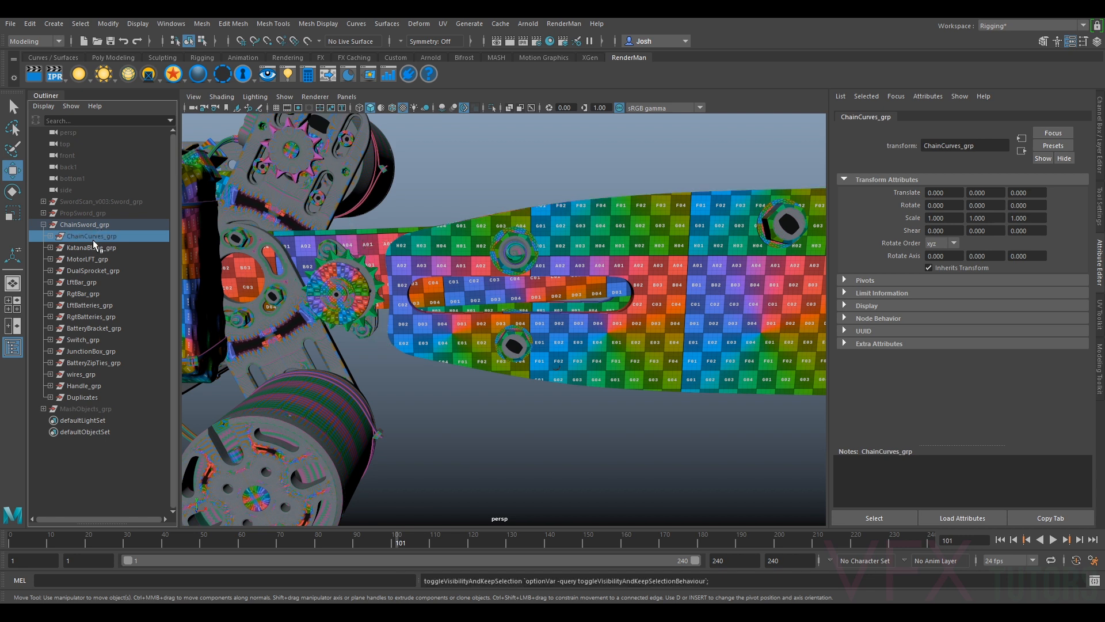
- Hide the Duplicates group inside ChainSword_grp
click(94, 247)
click(91, 260)
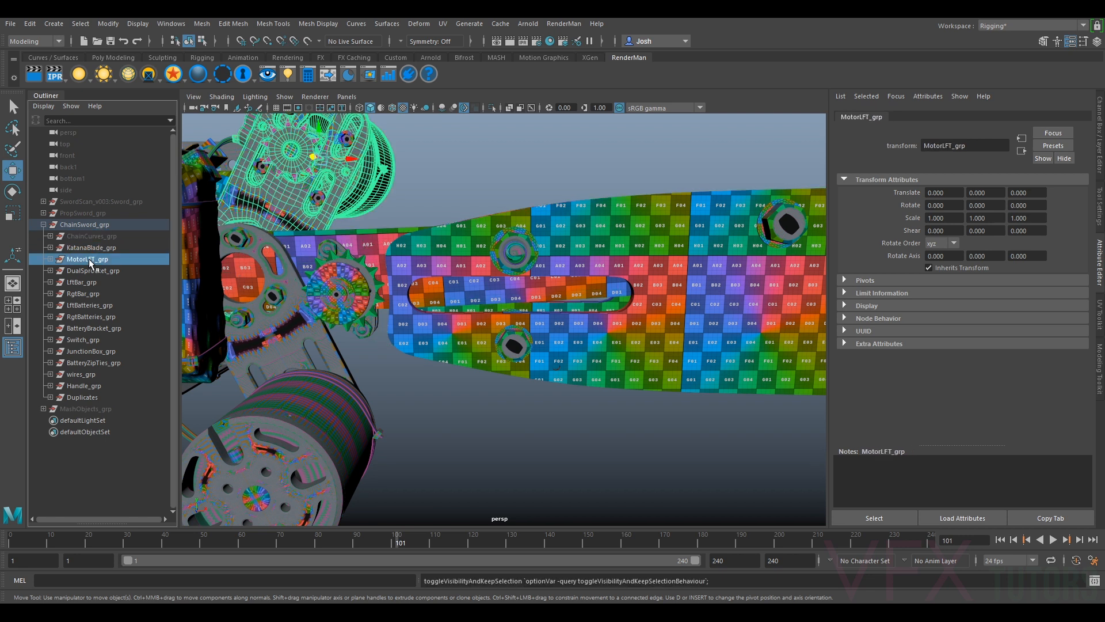
click(80, 398)
key(h)
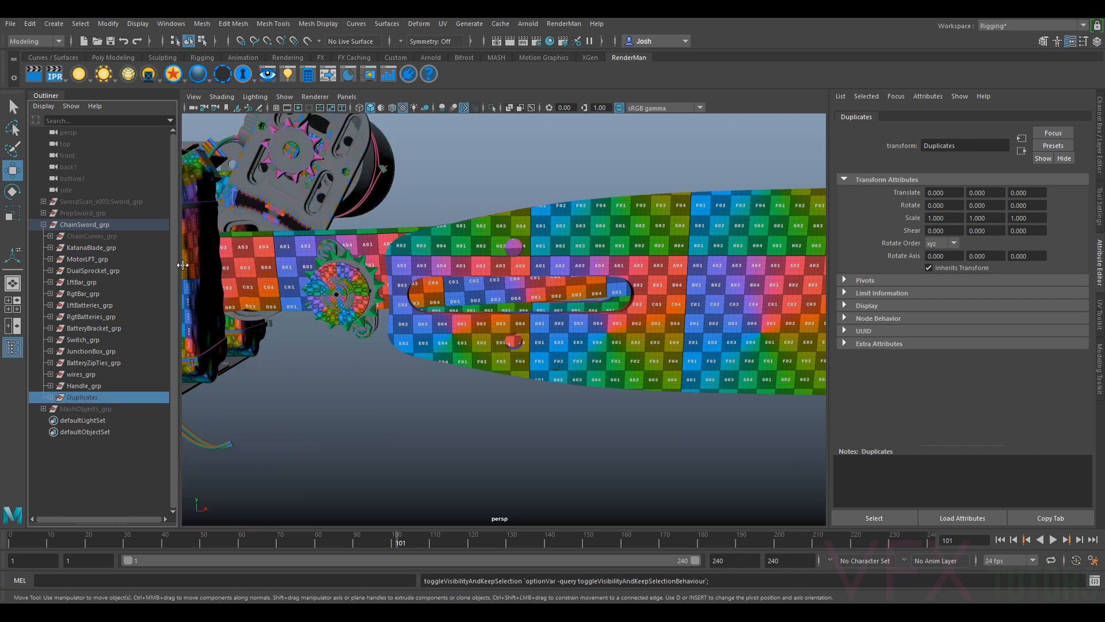
- Examine the motor, sprocket and bar groups of the sword and how the parts fit around the blade
click(86, 246)
click(85, 259)
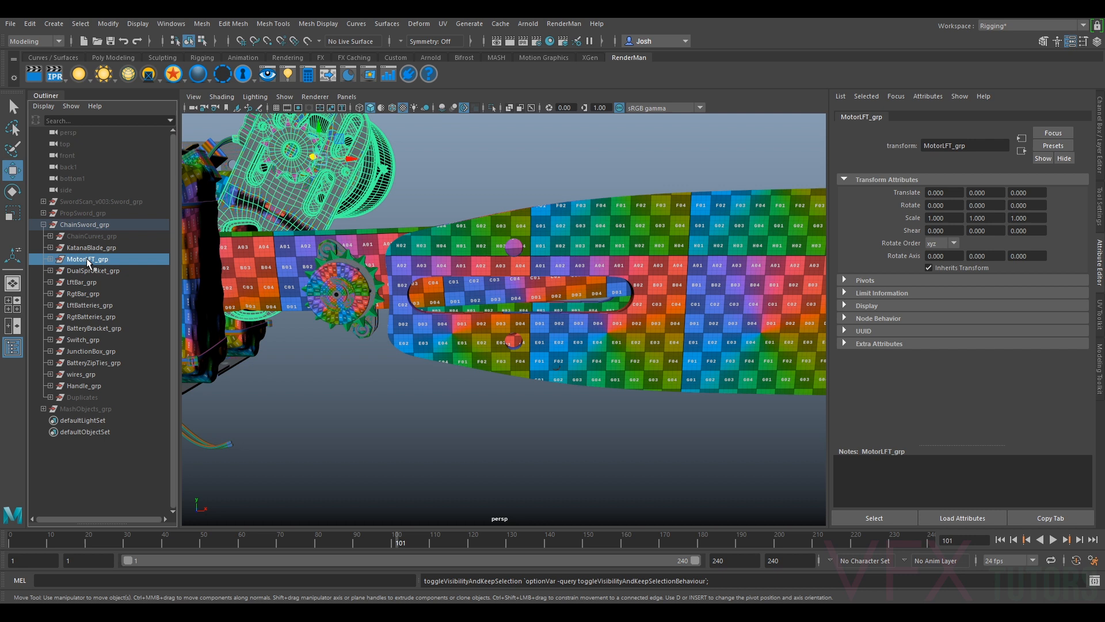
click(85, 270)
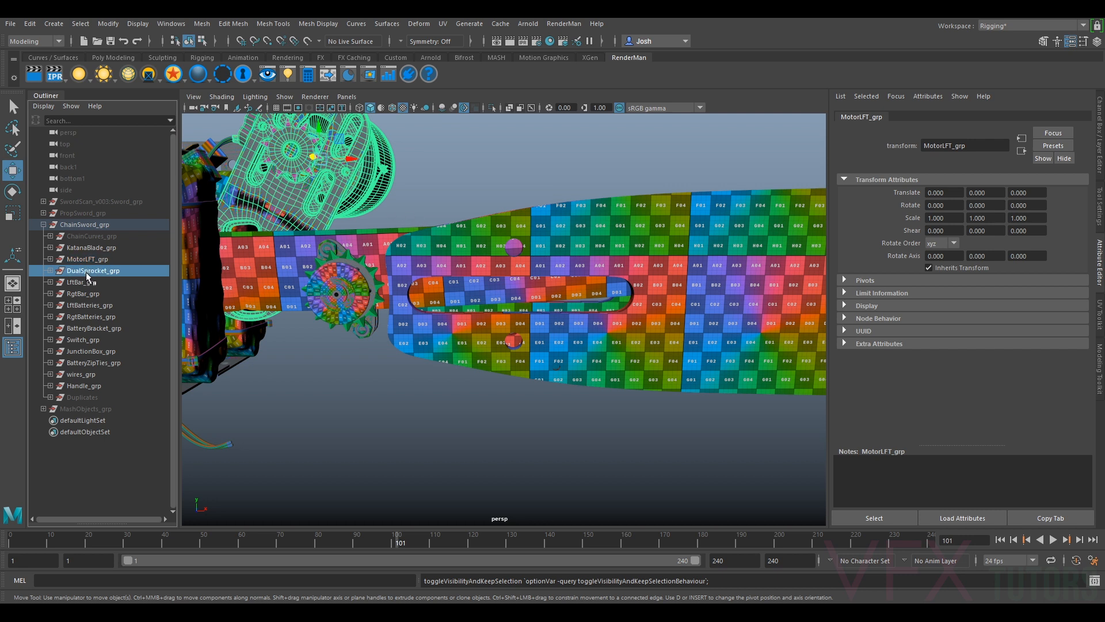
click(88, 282)
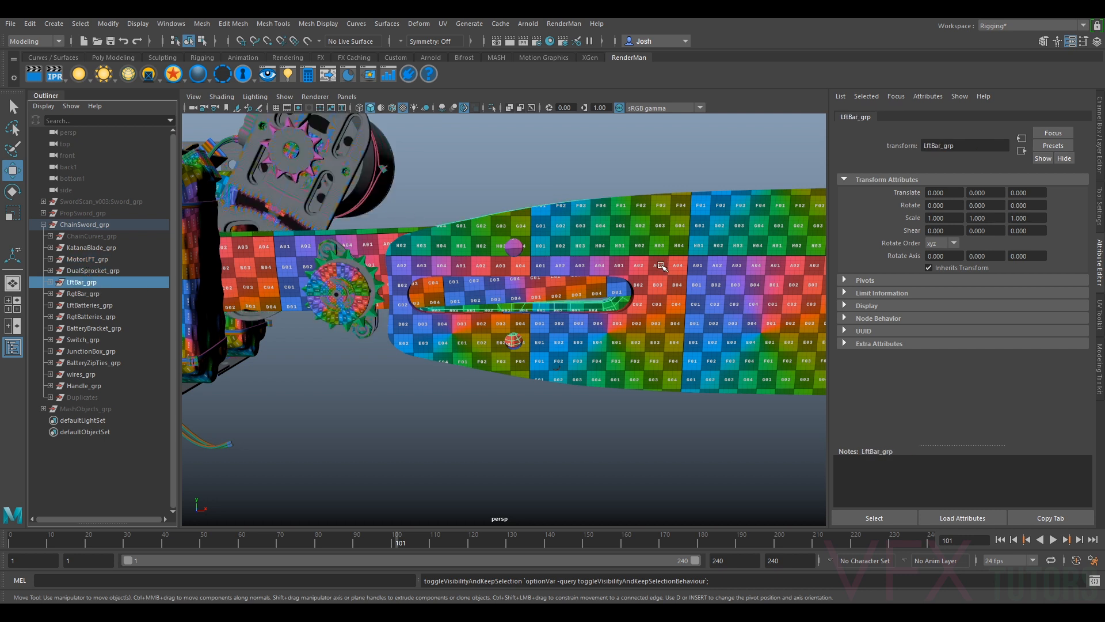
key(f)
alt+drag(722, 266, 620, 217)
click(620, 217)
alt+drag(463, 261, 465, 316)
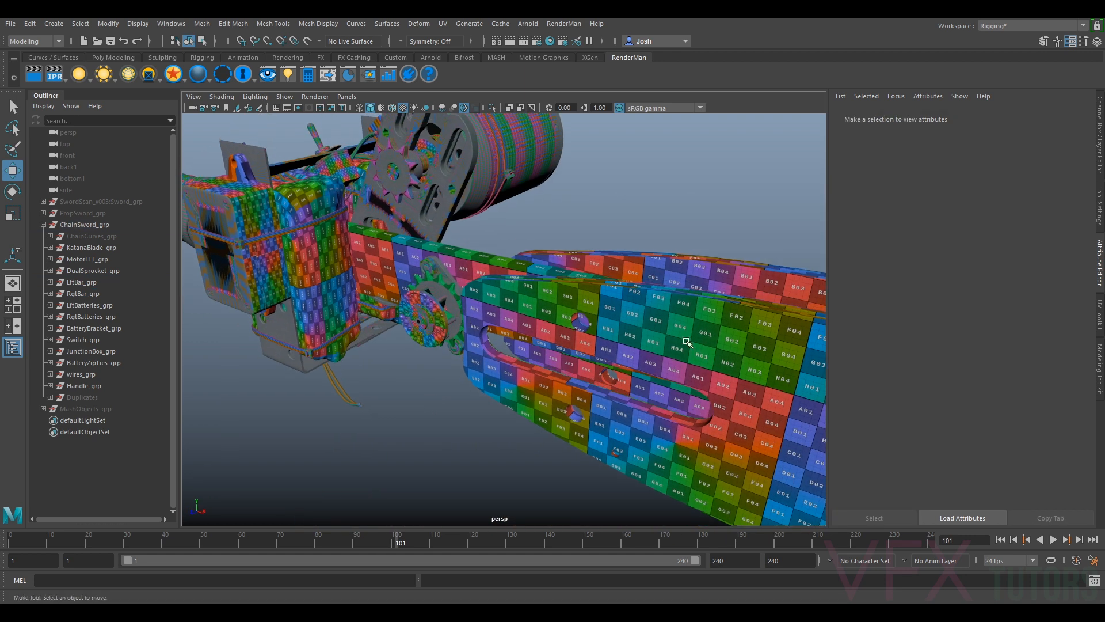
scroll(572, 284, up, 5)
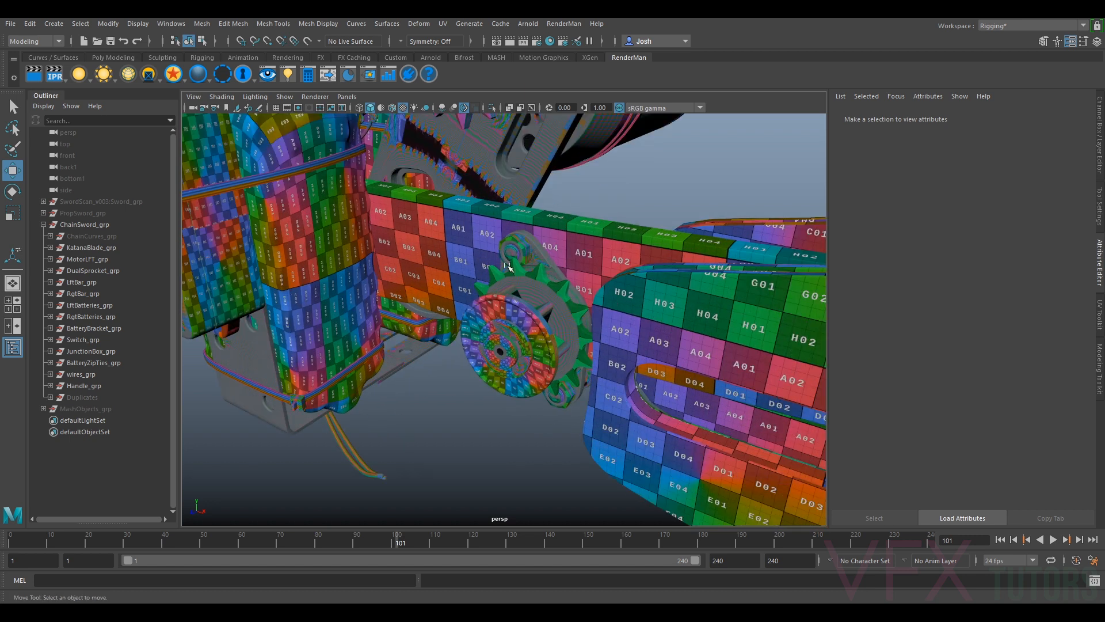
alt+drag(574, 285, 476, 321)
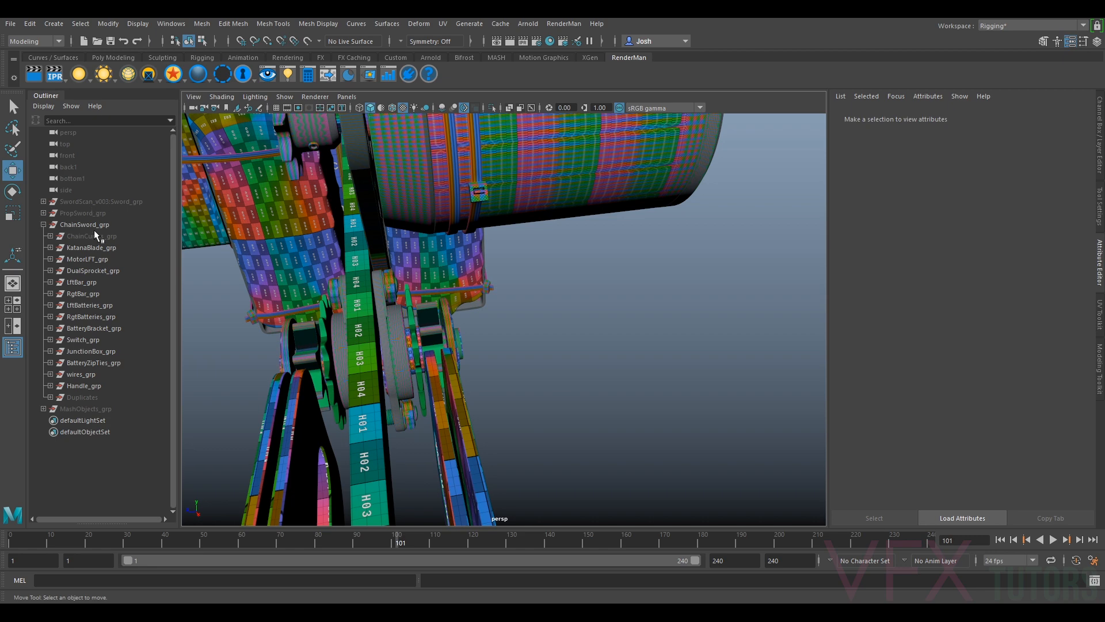
- Expand DualSprocket_grp and isolate its RgtSprocket_grp subgroup in the viewport
click(90, 270)
alt+drag(485, 308, 500, 287)
alt+drag(465, 330, 583, 307)
scroll(588, 322, up, 3)
scroll(535, 290, up, 3)
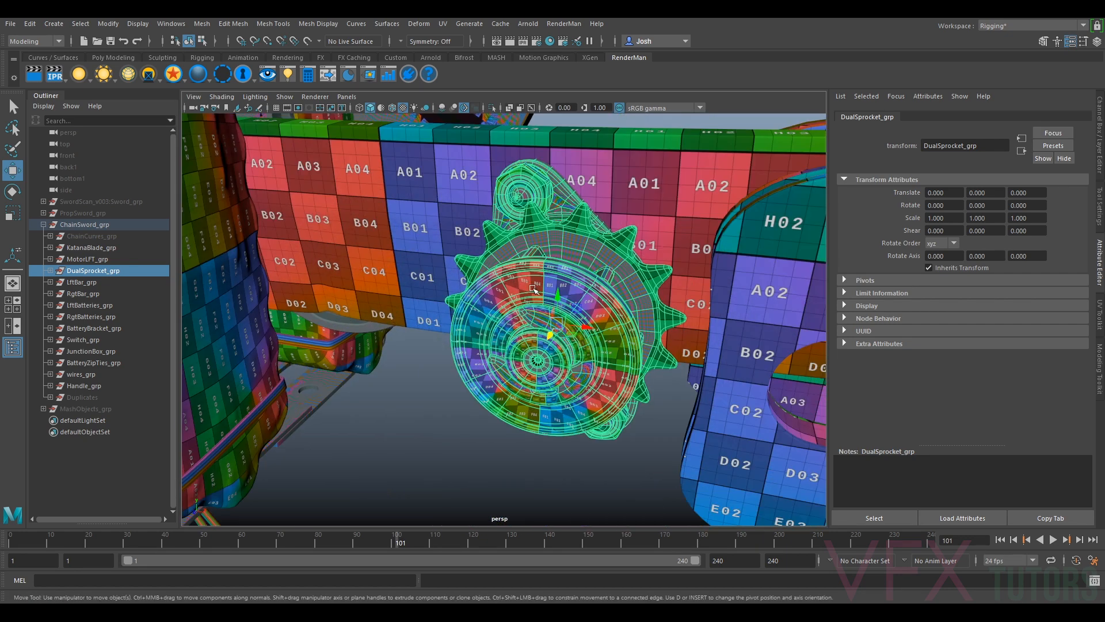
click(50, 271)
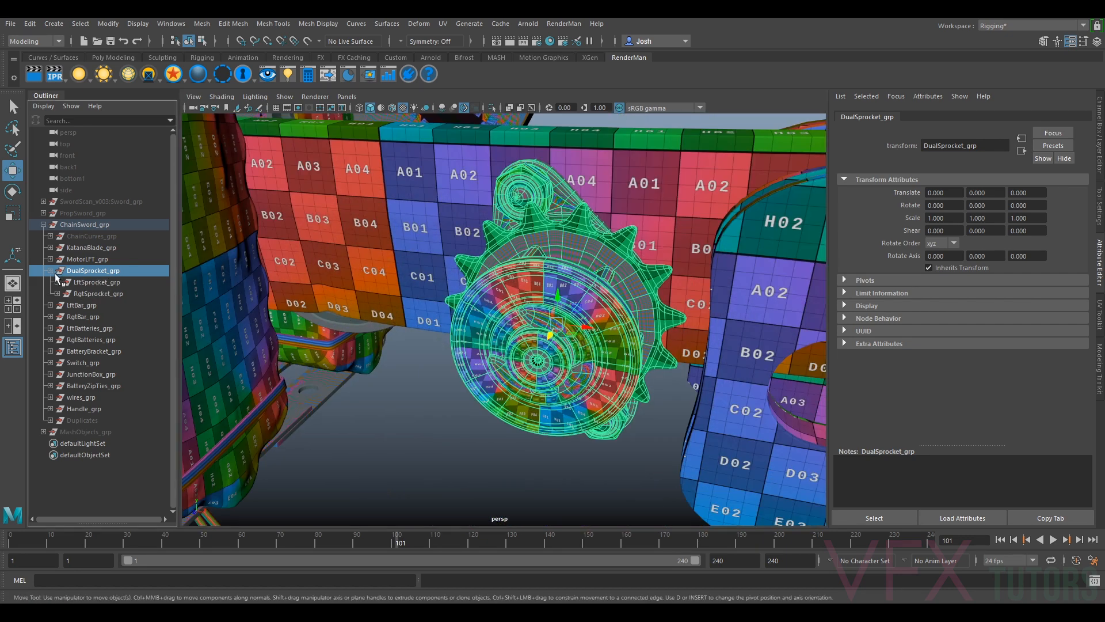
click(85, 282)
click(92, 293)
key(f)
alt+drag(630, 281, 400, 286)
key(ctrl+1)
- Inspect the isolated right sprocket assembly from several angles, checking its checker texture and inner pieces
click(583, 311)
alt+middle_drag(400, 286, 574, 343)
scroll(574, 343, up, 5)
alt+drag(574, 342, 530, 282)
scroll(654, 267, down, 6)
scroll(593, 323, up, 8)
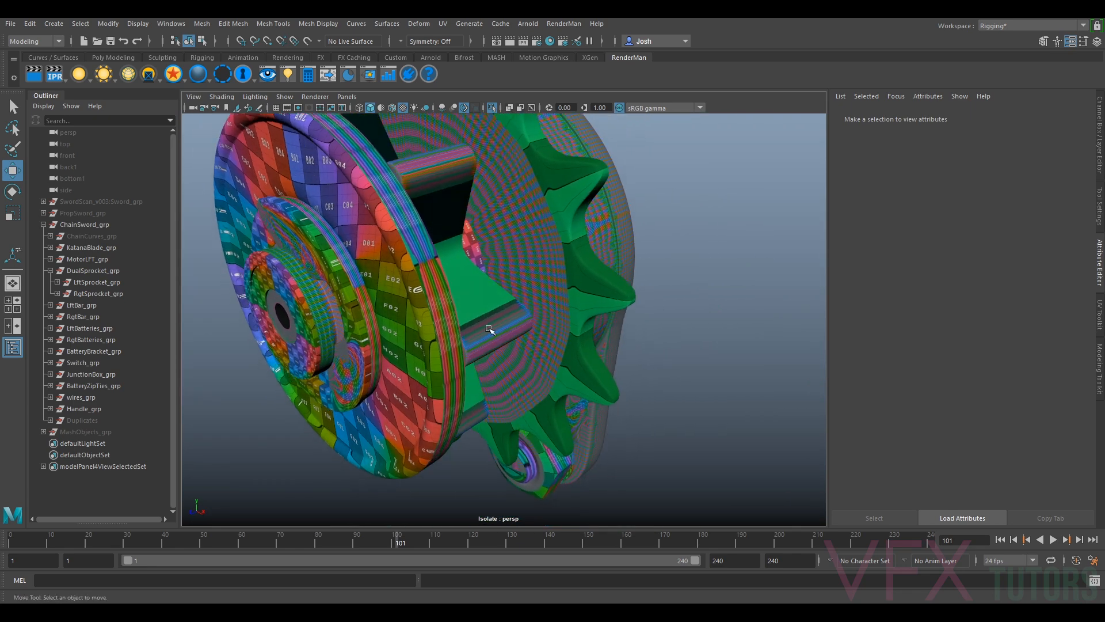
click(531, 283)
scroll(650, 267, down, 5)
alt+drag(650, 267, 625, 282)
click(622, 225)
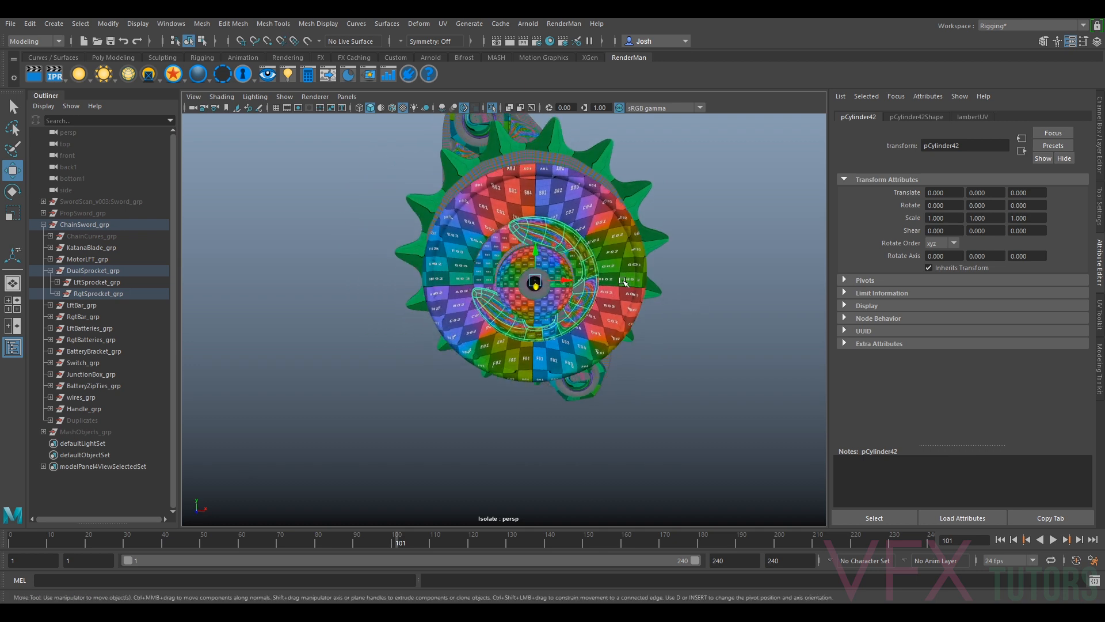
- Expand RgtSprocket_grp, check which parts each subgroup contains, and expand Bearing_grp
click(57, 294)
click(101, 305)
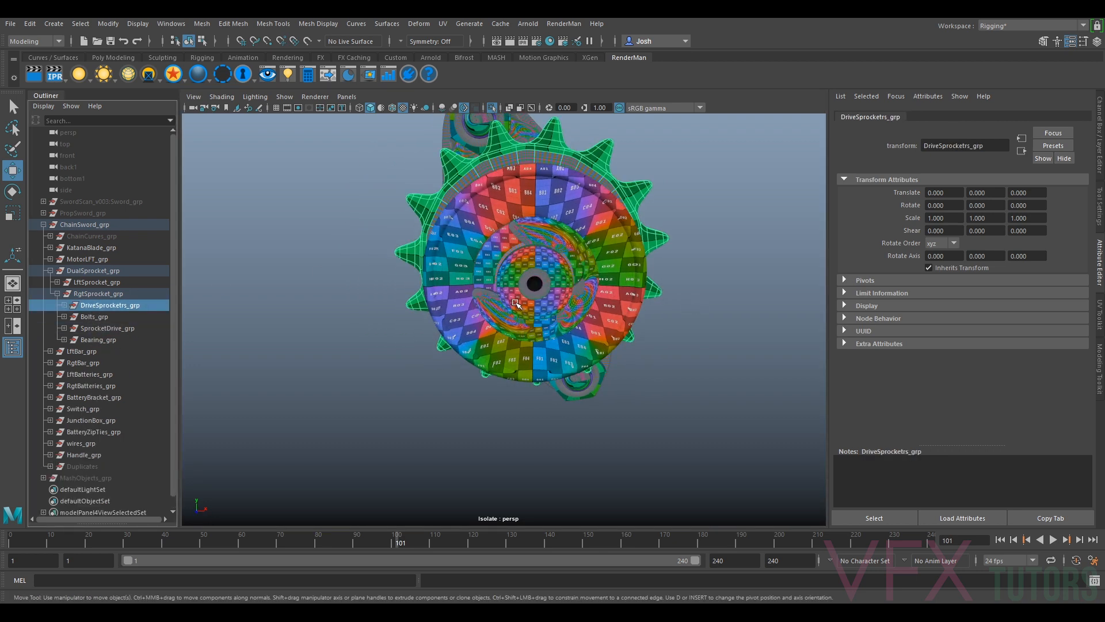
alt+drag(516, 304, 455, 295)
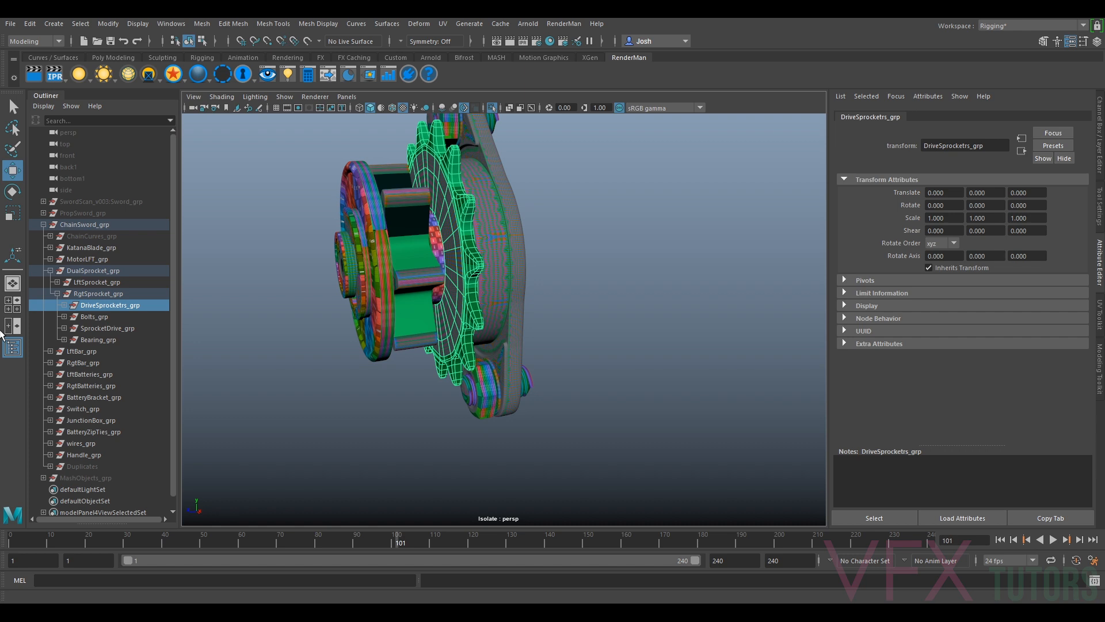
click(83, 316)
click(101, 327)
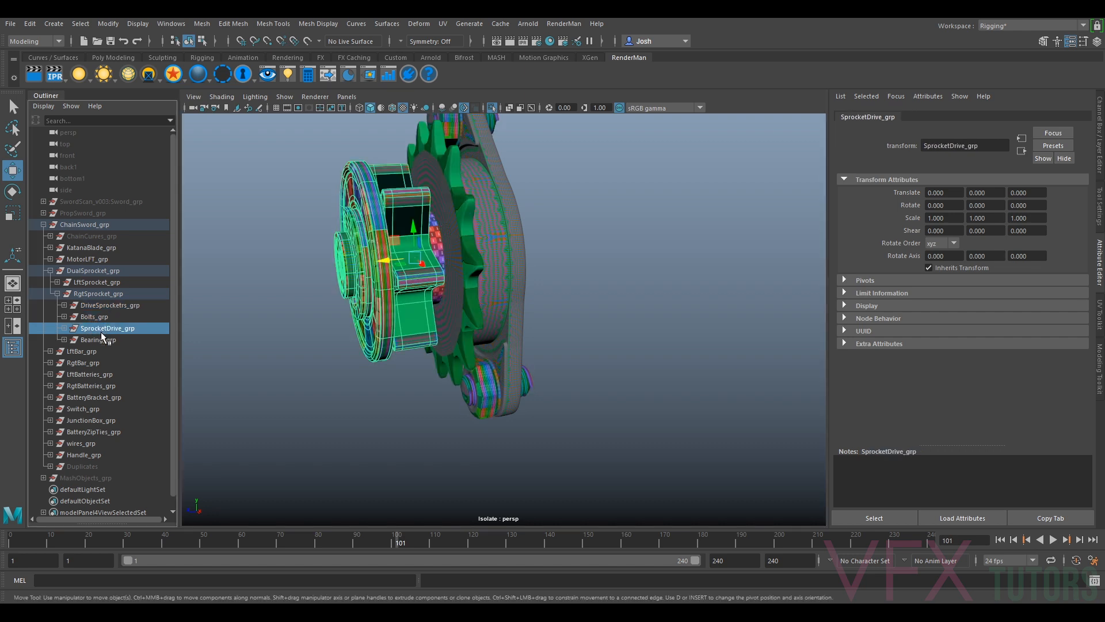
click(97, 338)
alt+drag(708, 279, 610, 285)
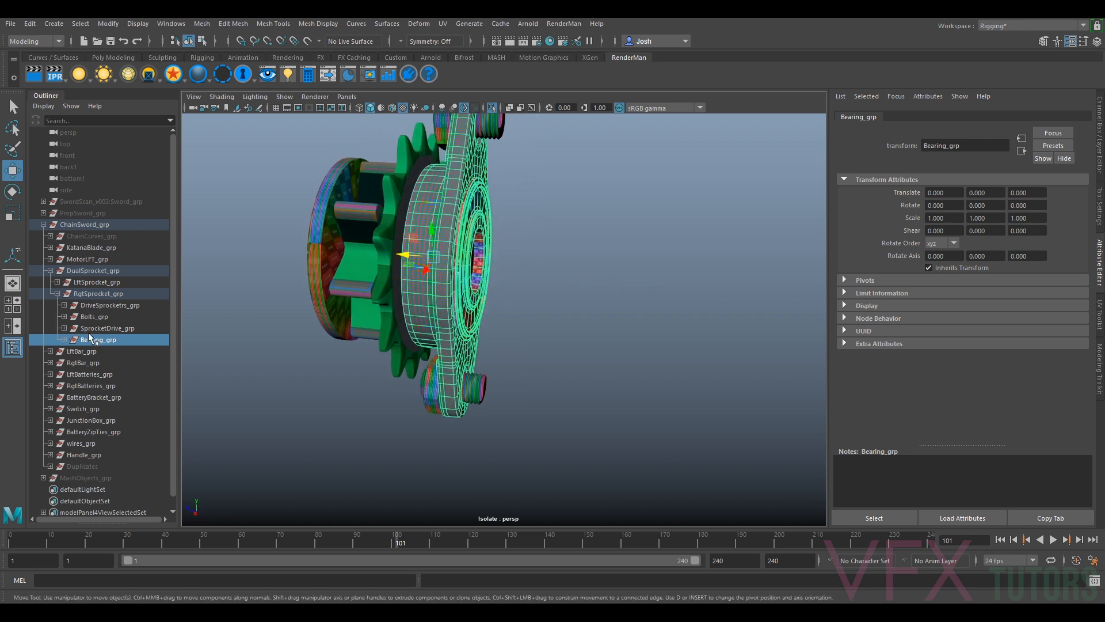
click(64, 339)
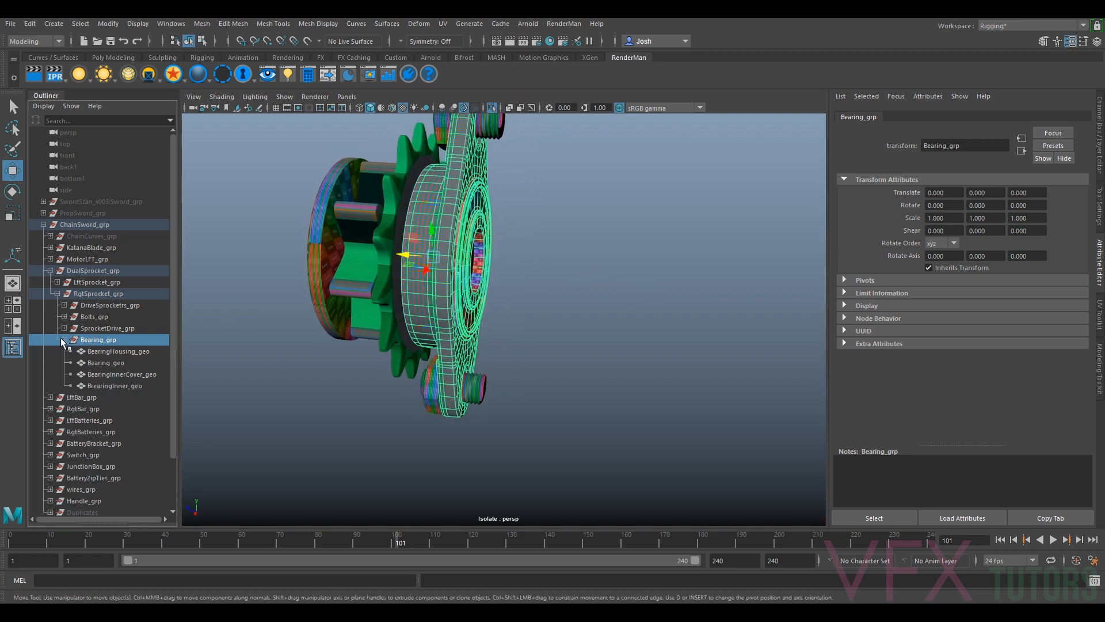
- Hide the SprocketDrive_grp, Bolts_grp and DriveSprocketrs_grp groups within RgtSprocket_grp
click(101, 328)
key(ctrl+h)
click(102, 317)
key(ctrl+h)
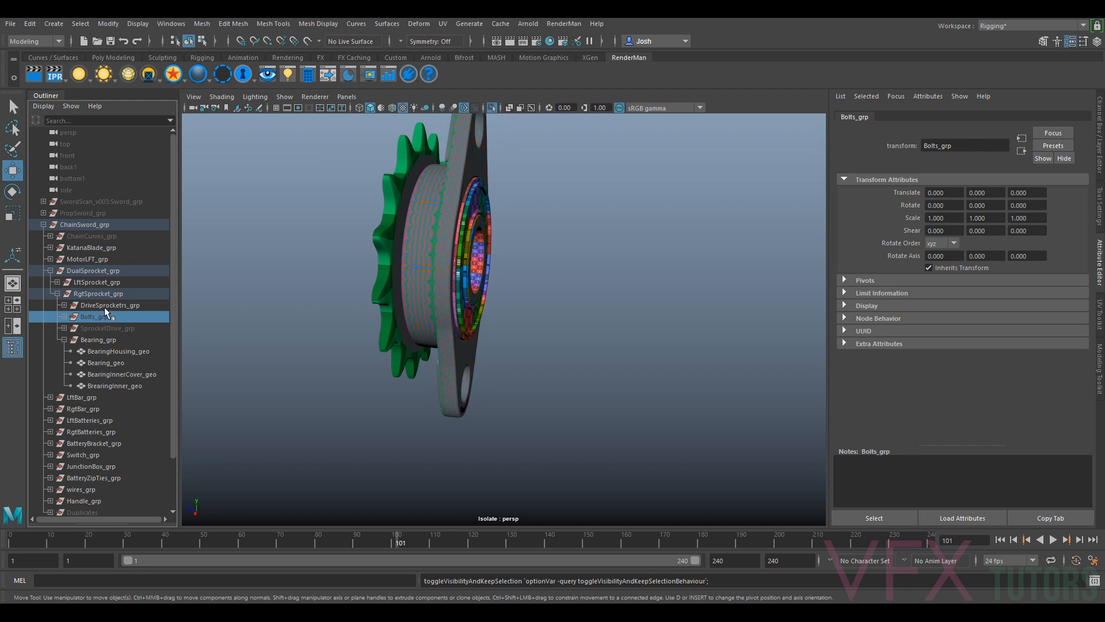
click(104, 305)
key(ctrl+h)
- Hide BrearingInner_geo, BearingInnerCover_geo and Bearing_geo, leaving only the bearing housing shown
click(106, 352)
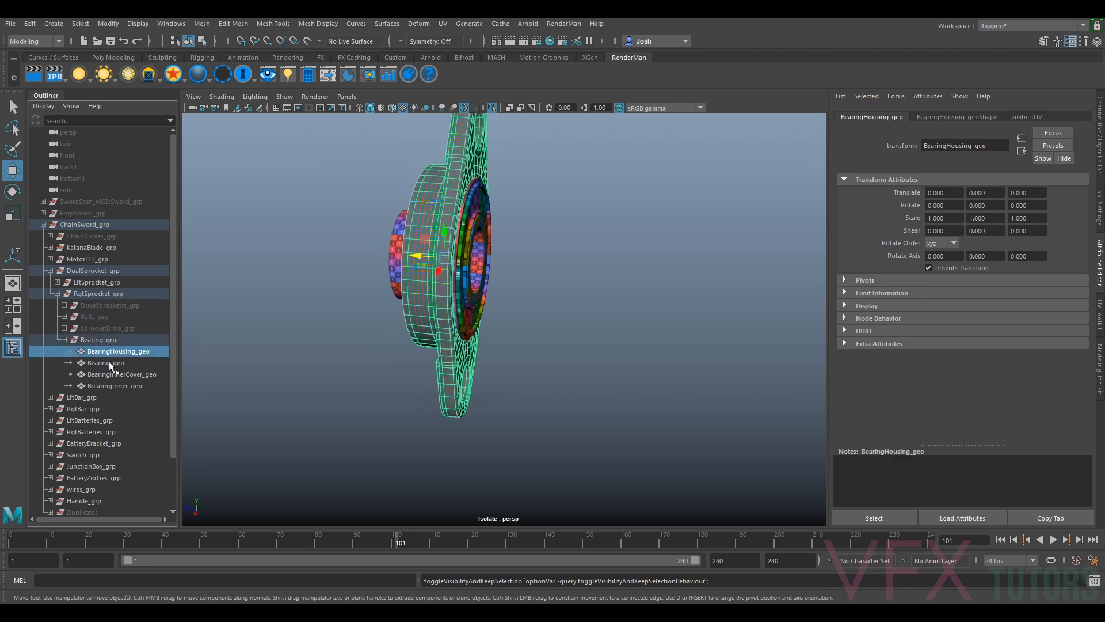
click(109, 362)
click(108, 374)
click(112, 385)
key(h)
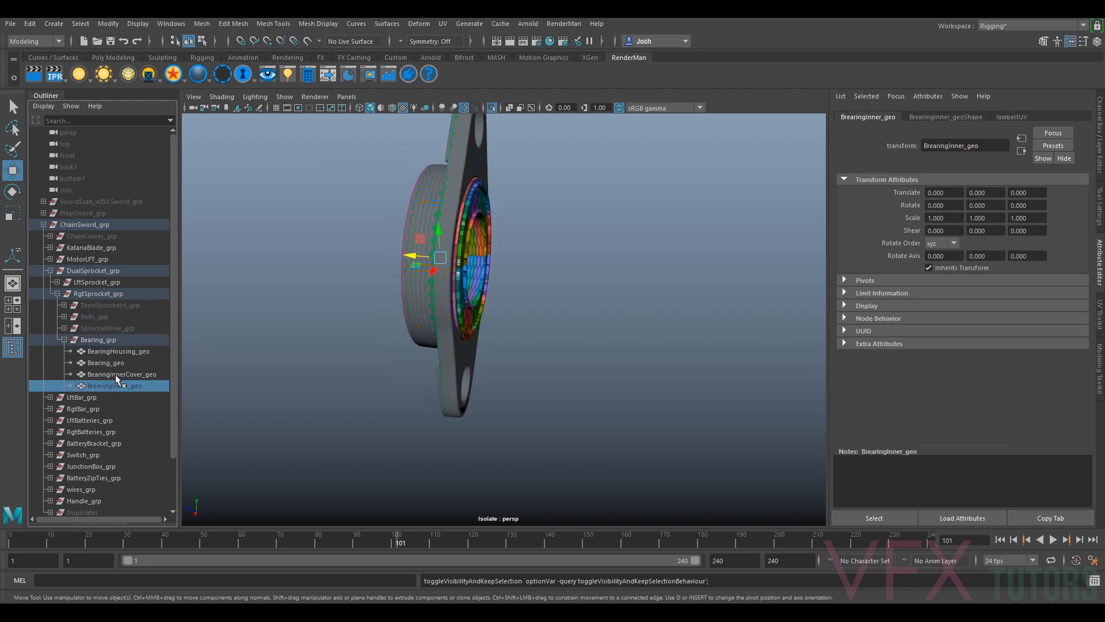
click(115, 375)
key(h)
click(111, 362)
key(h)
- Select BearingHousing_geo and compare its wireframe in unsmoothed and smoothed display, keeping the smooth preview on
click(452, 195)
alt+drag(507, 198, 642, 192)
alt+drag(736, 220, 745, 269)
alt+middle_drag(745, 269, 624, 237)
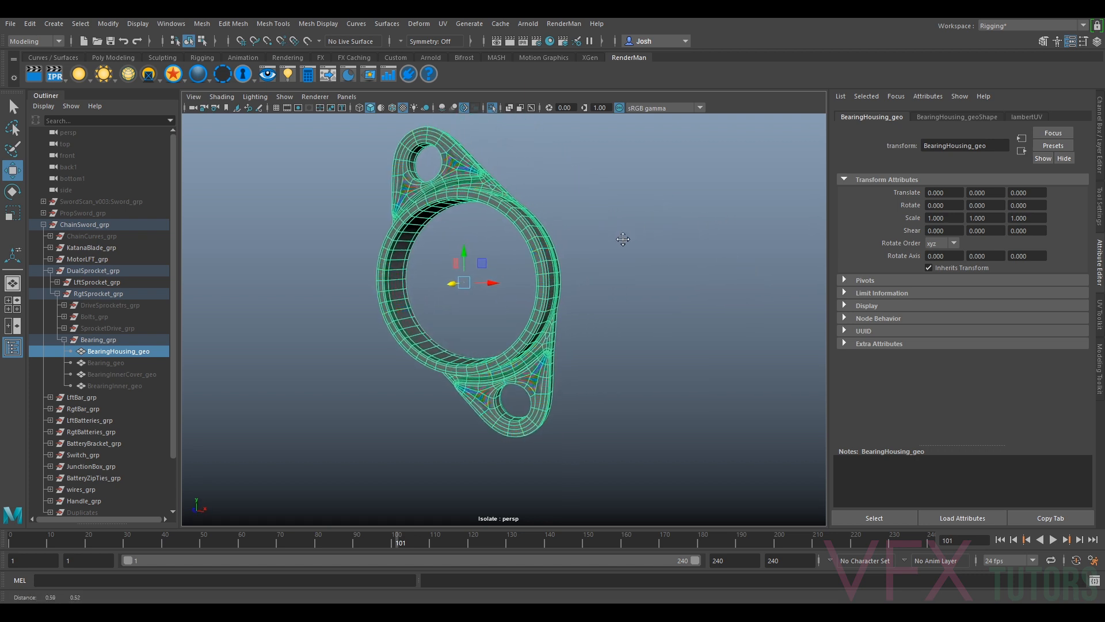
scroll(625, 238, up, 2)
alt+drag(654, 261, 707, 267)
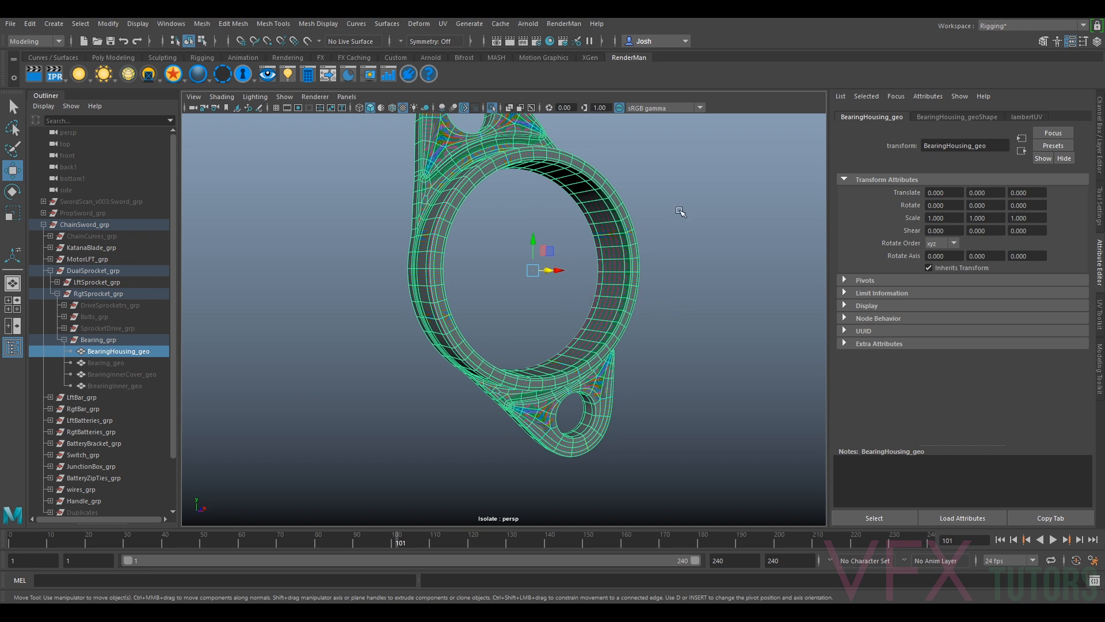
key(1)
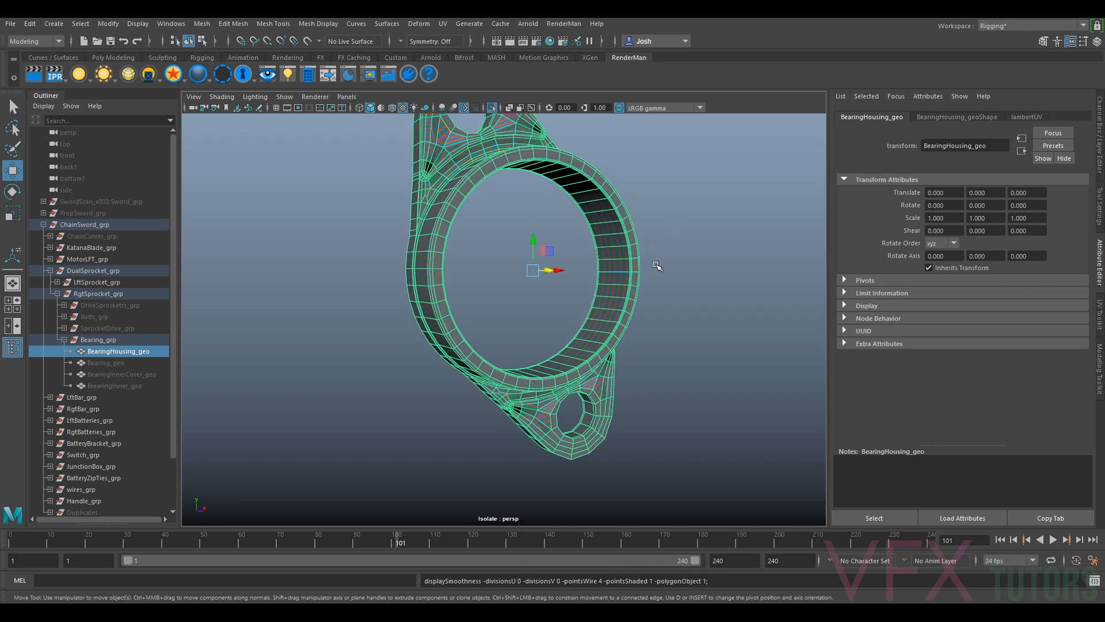
alt+drag(689, 303, 671, 316)
key(3)
- Examine the bearing housing's inner ring and mounting ears up close for stretched checker texture
scroll(685, 313, up, 1)
click(685, 313)
scroll(563, 346, up, 2)
click(606, 297)
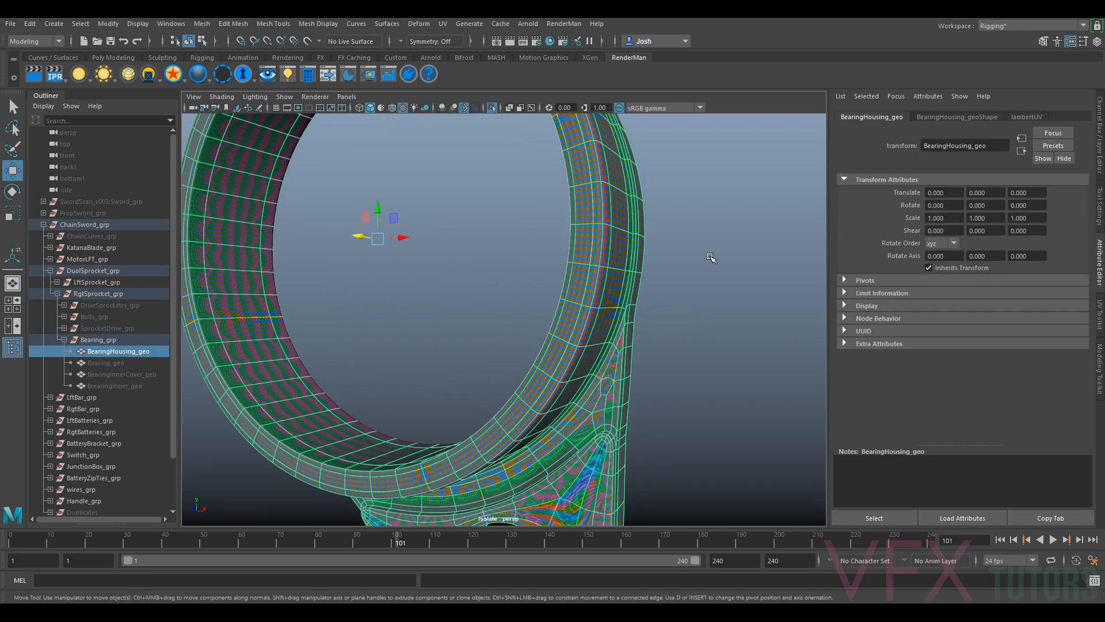
click(712, 258)
scroll(714, 260, down, 3)
alt+drag(715, 261, 743, 292)
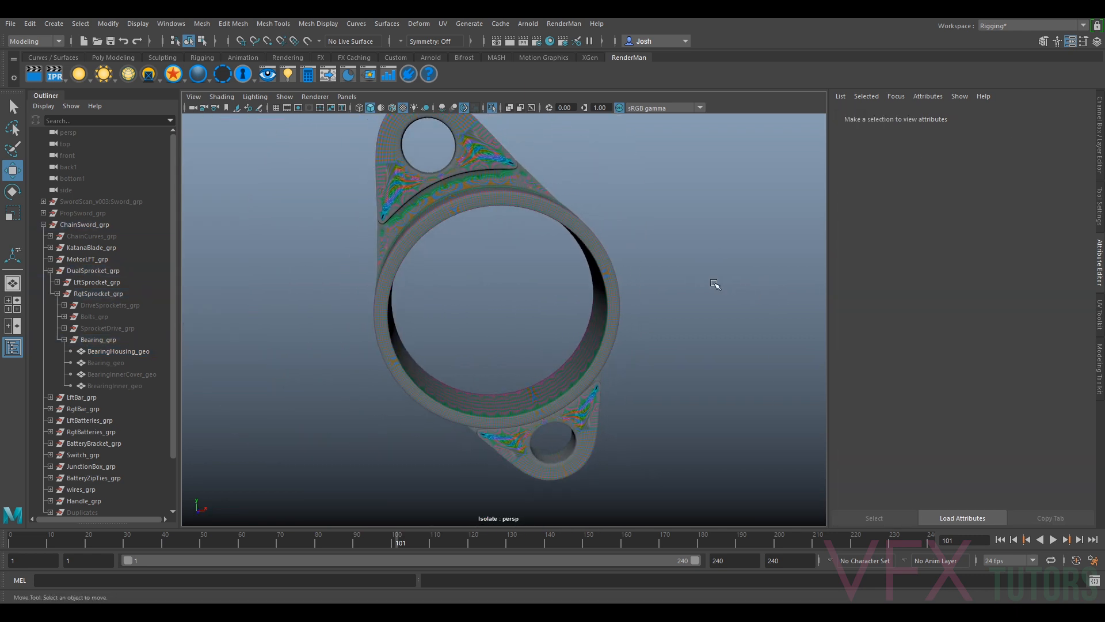
- Select BearingHousing_geo, open the UV Editor and frame the housing's current UV layout
click(410, 190)
alt+drag(411, 191, 536, 231)
scroll(598, 247, up, 2)
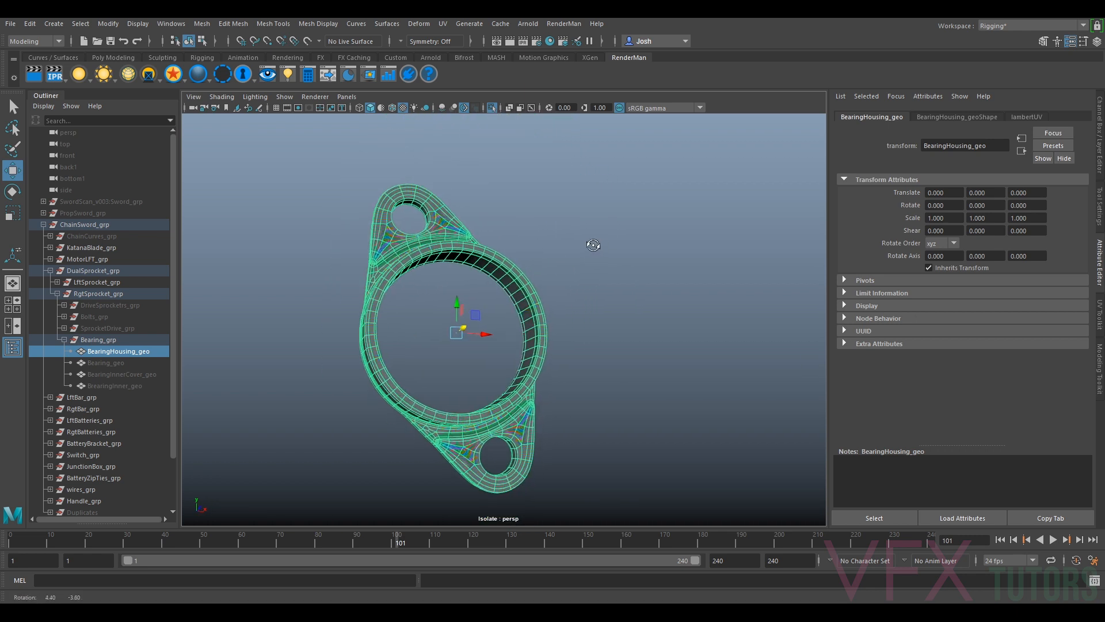
alt+drag(599, 246, 572, 240)
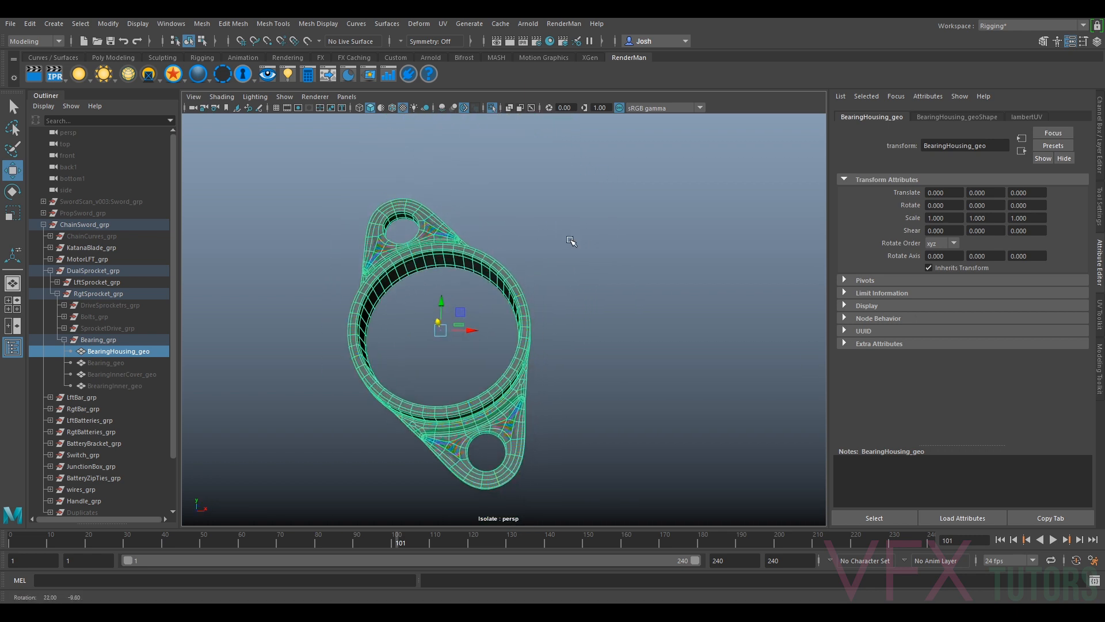
click(444, 24)
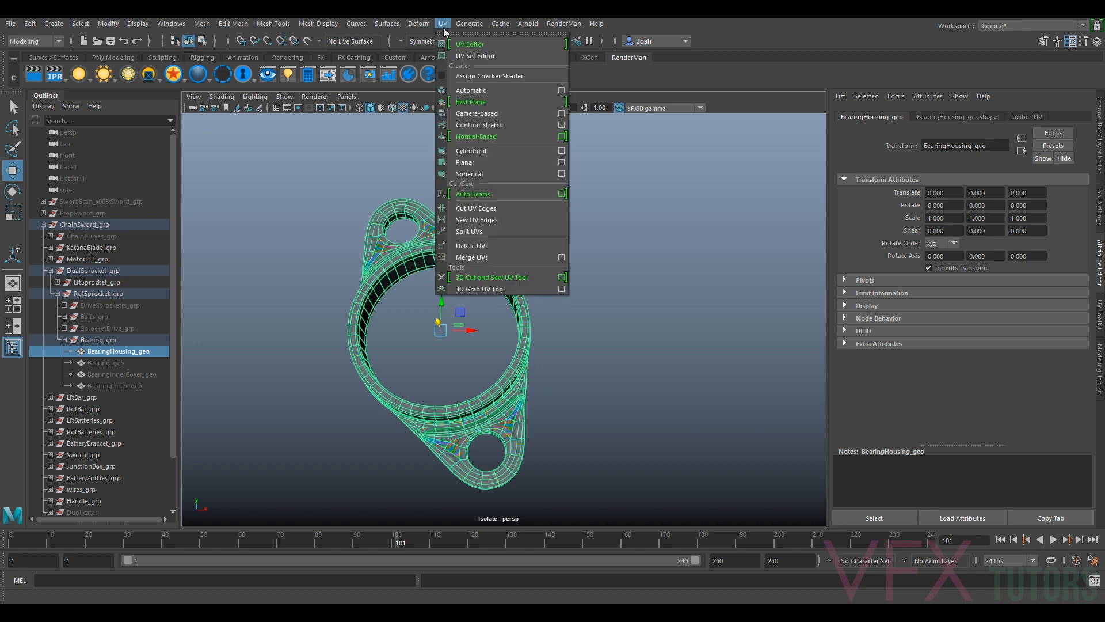
click(470, 46)
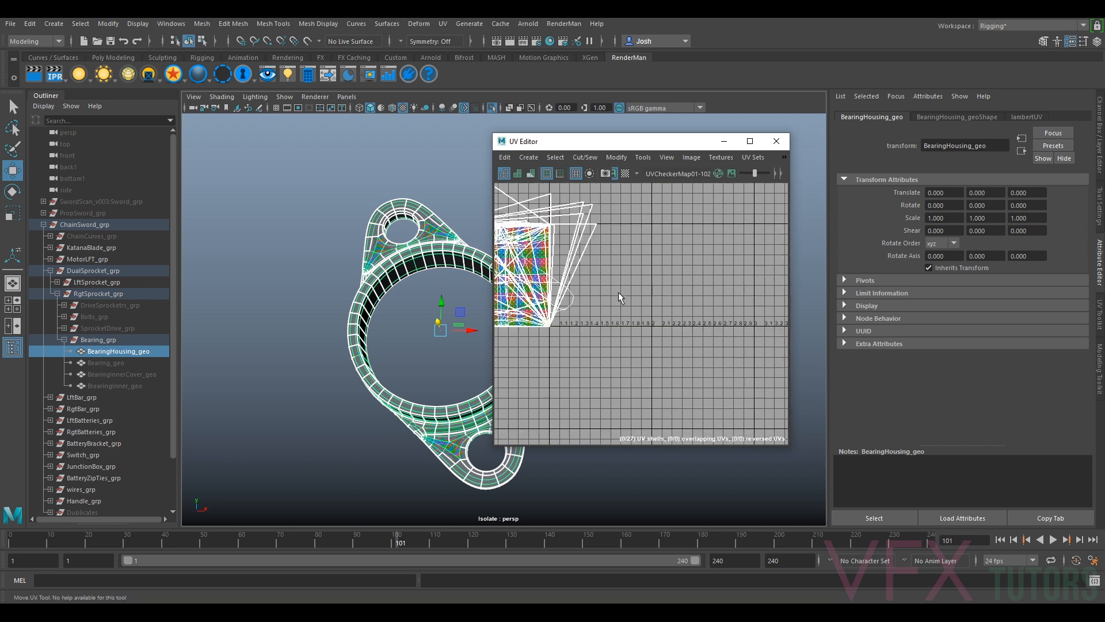
alt+middle_drag(591, 300, 724, 318)
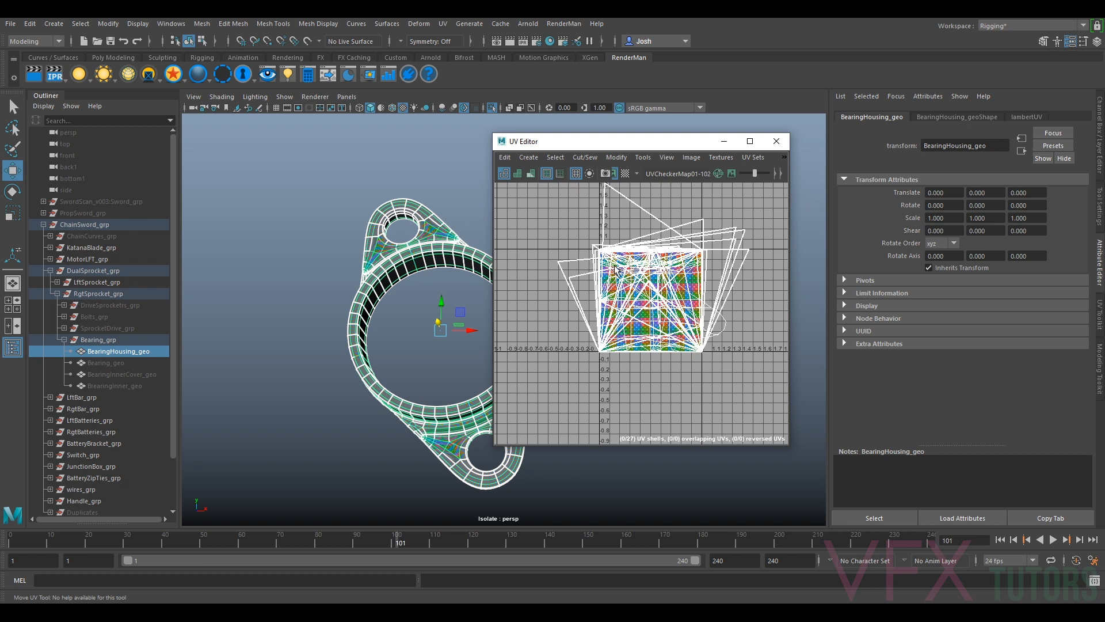
scroll(658, 266, up, 2)
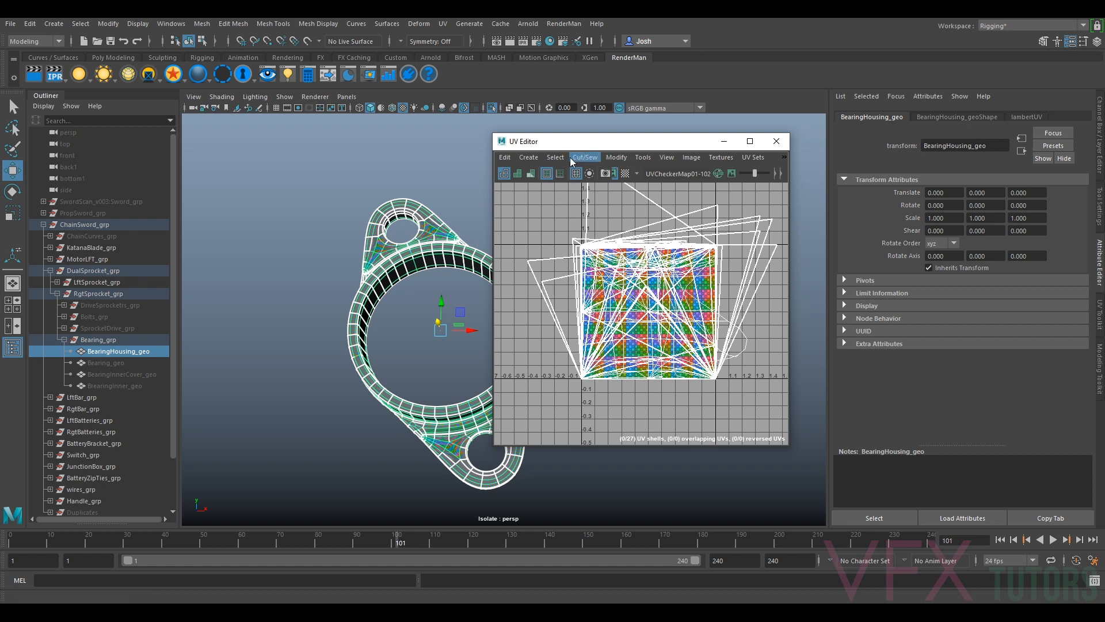
- Apply Automatic UV mapping to BearingHousing_geo
click(530, 159)
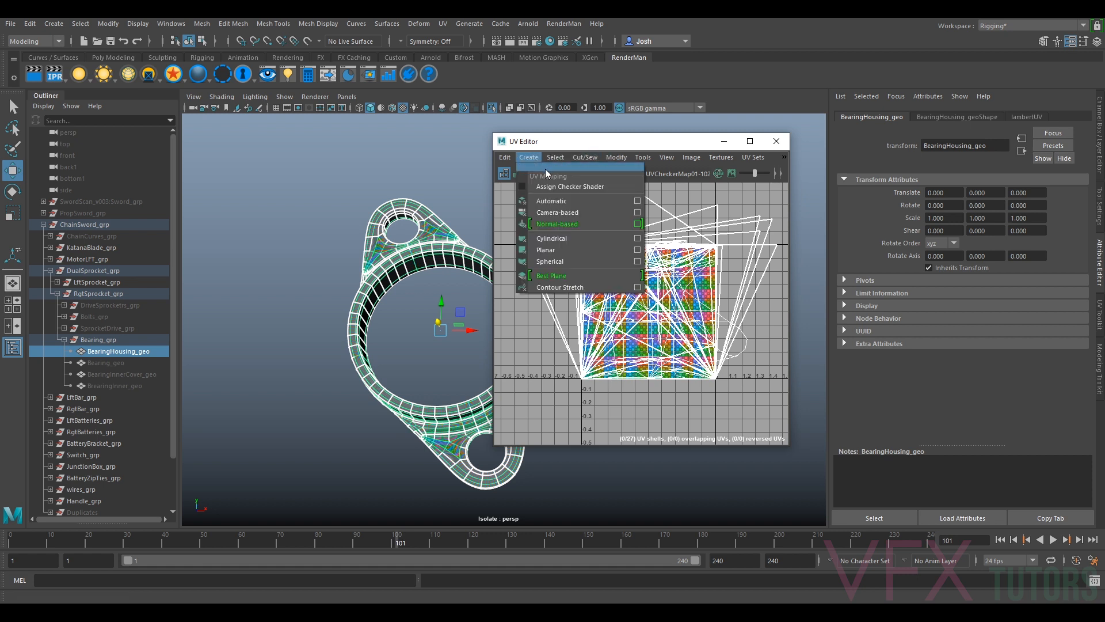
click(553, 202)
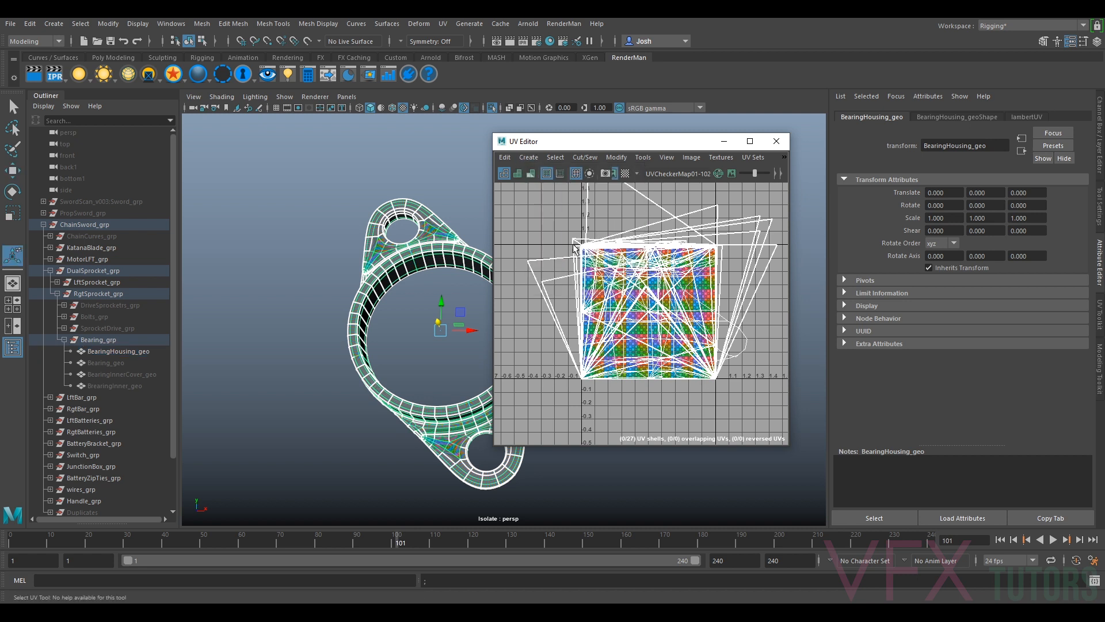
- Review the automatic projection's UV shells and undo the Automatic mapping on BearingHousing_geo
scroll(645, 384, up, 4)
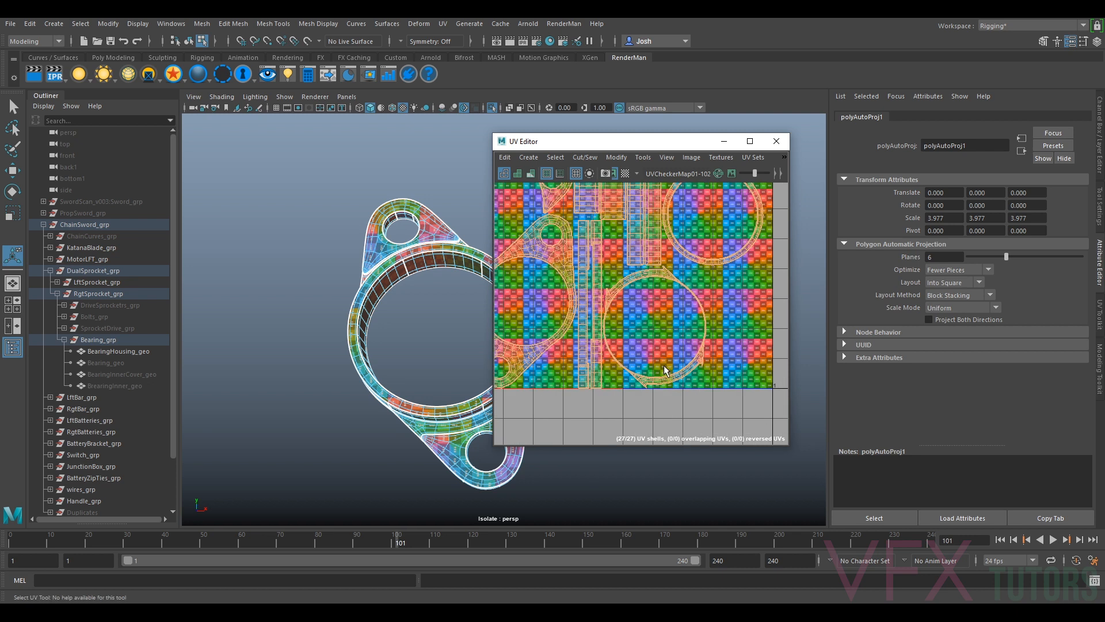
scroll(661, 253, up, 4)
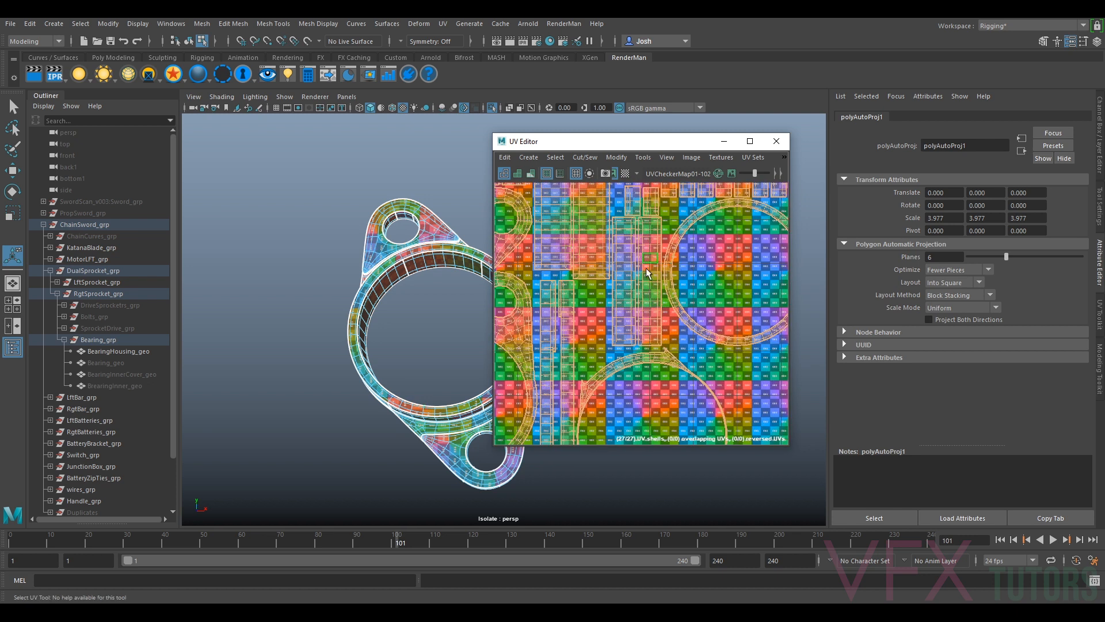
alt+middle_drag(619, 272, 633, 276)
scroll(709, 290, down, 3)
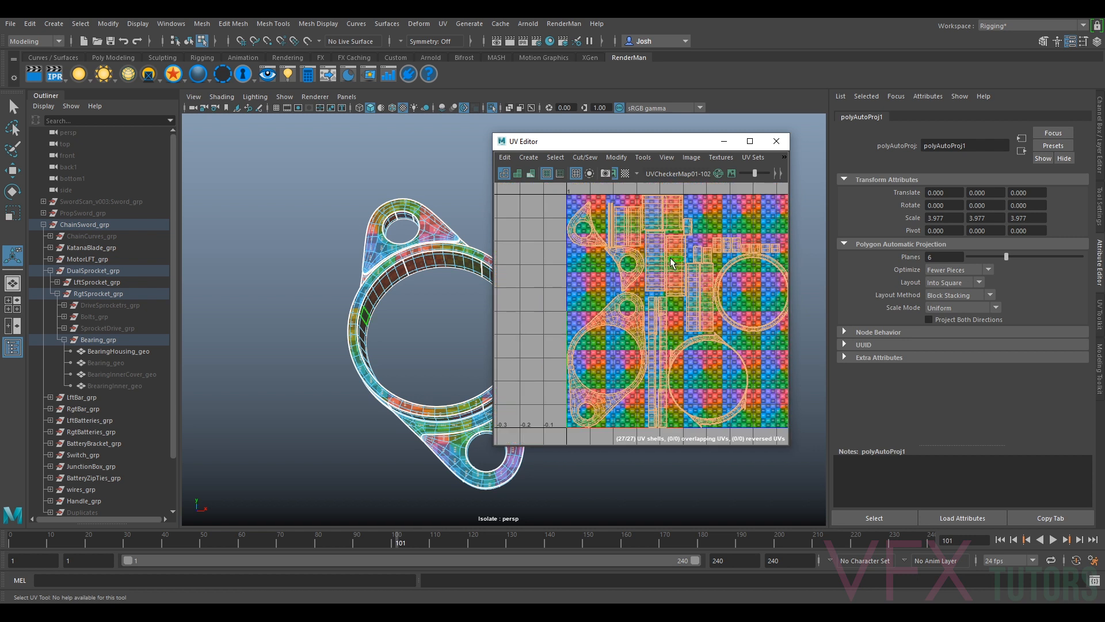
key(ctrl+z)
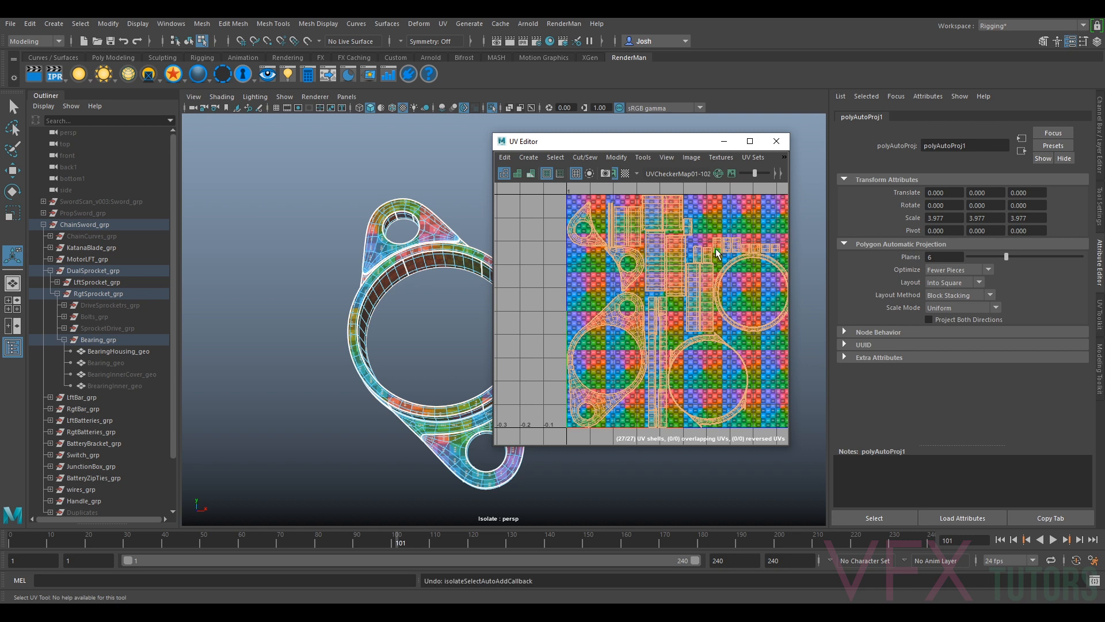
key(ctrl+z)
- Delete the existing UVs from BearingHousing_geo
alt+drag(358, 191, 475, 301)
alt+middle_drag(476, 300, 408, 298)
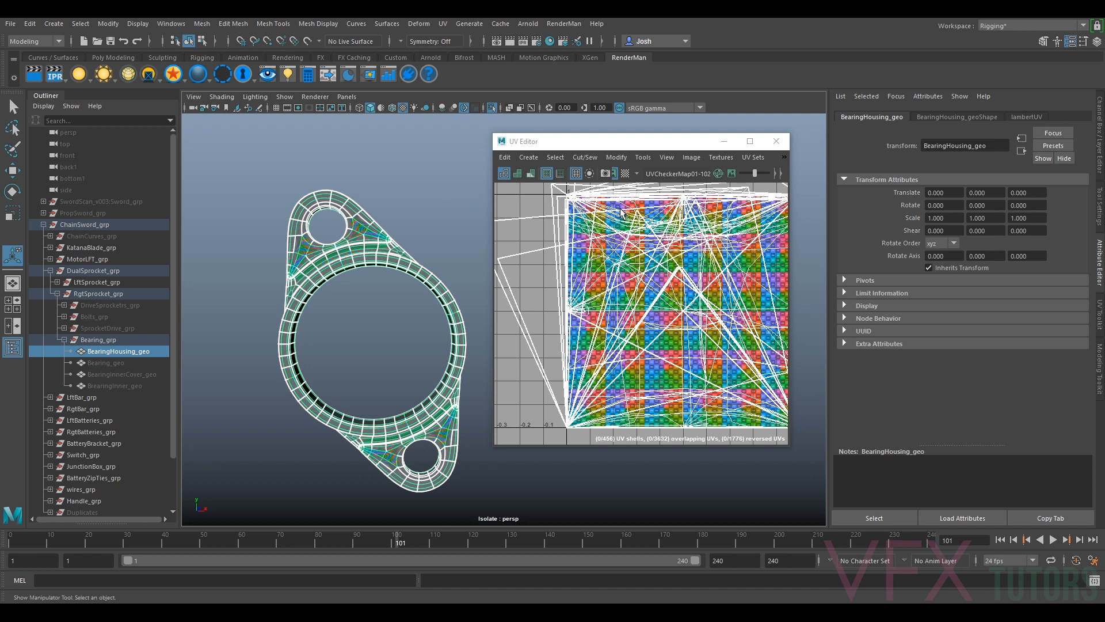
click(627, 161)
mouse_move(660, 159)
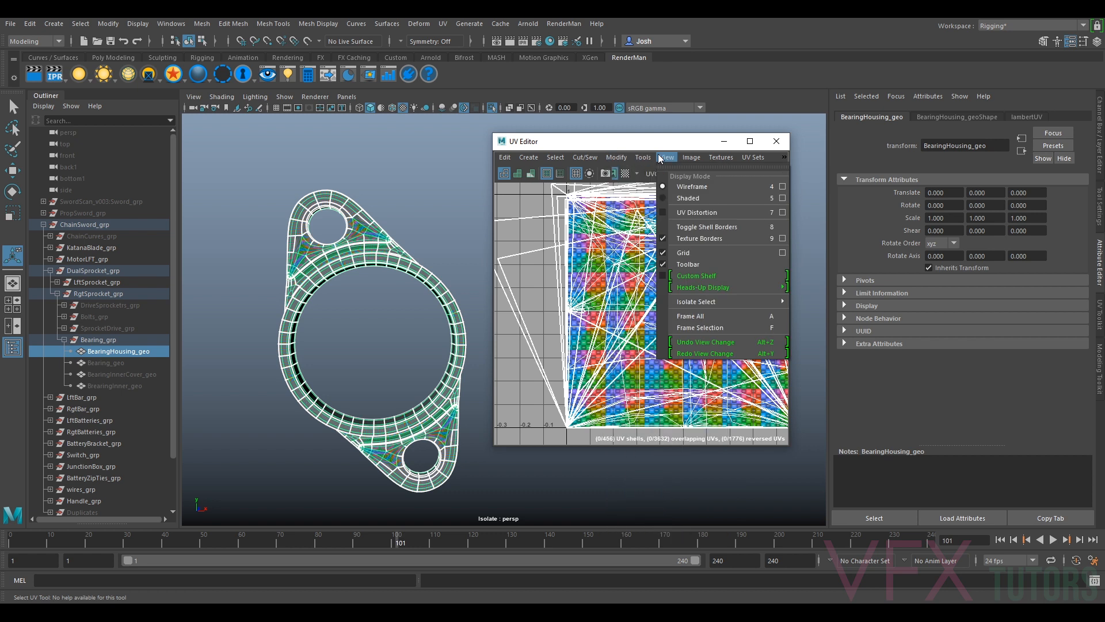
click(370, 216)
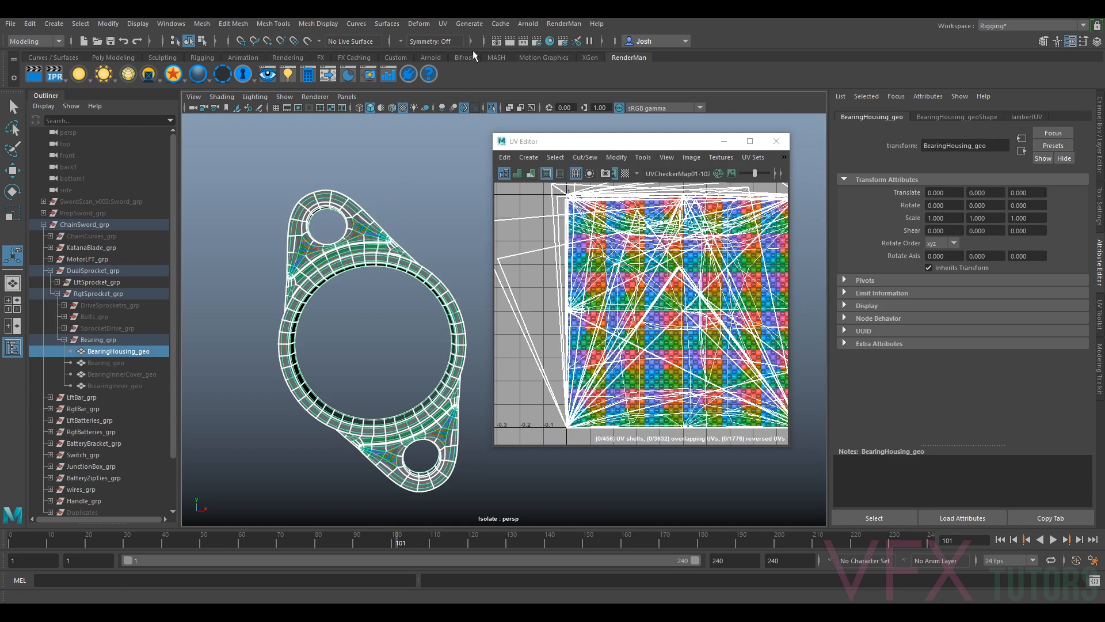
click(443, 25)
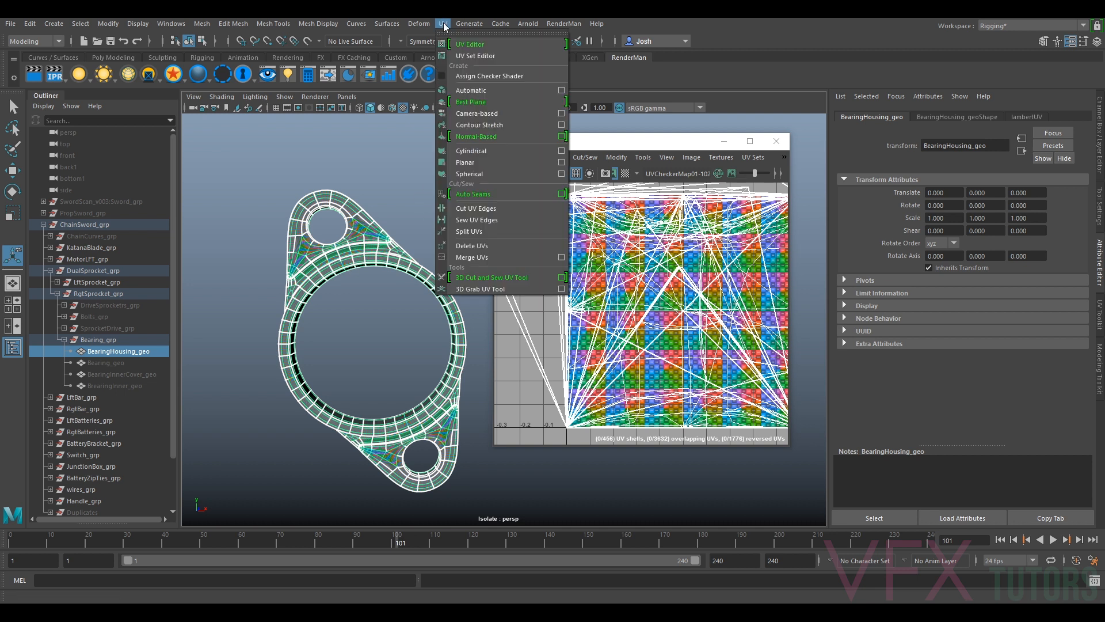
click(516, 246)
click(360, 261)
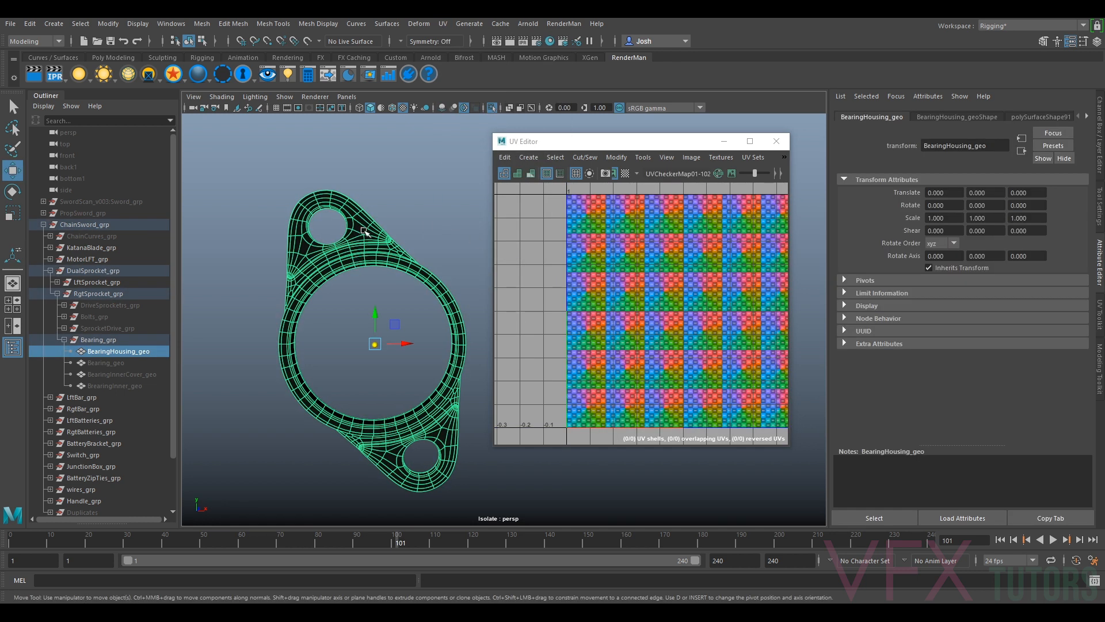
- Apply a Camera-based UV projection to BearingHousing_geo from a nearly front-on perspective view
alt+drag(358, 238, 357, 227)
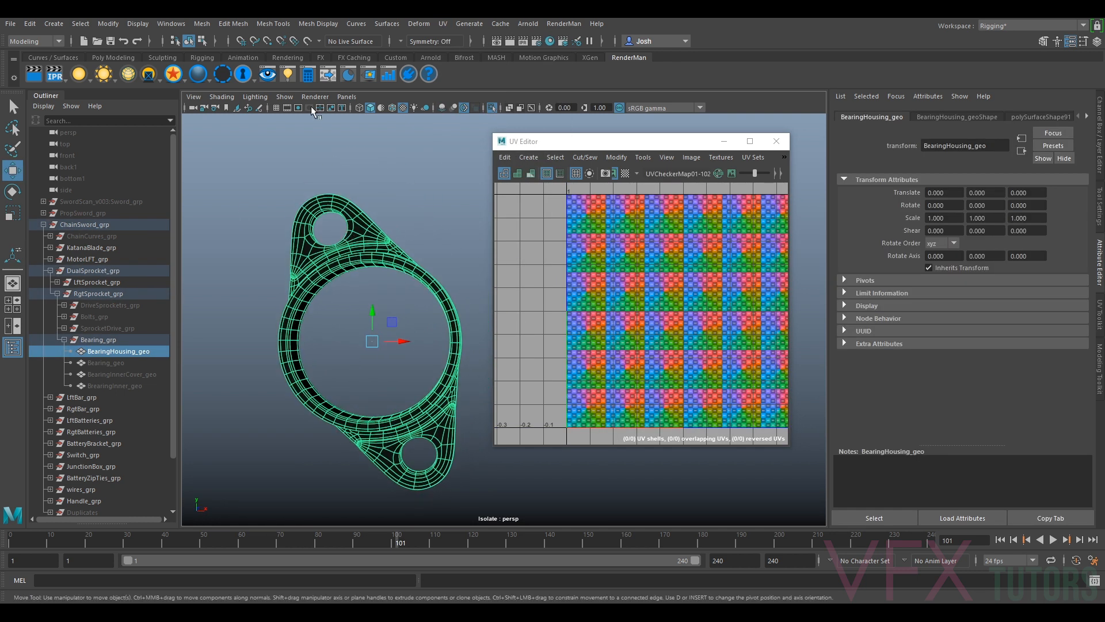
click(441, 27)
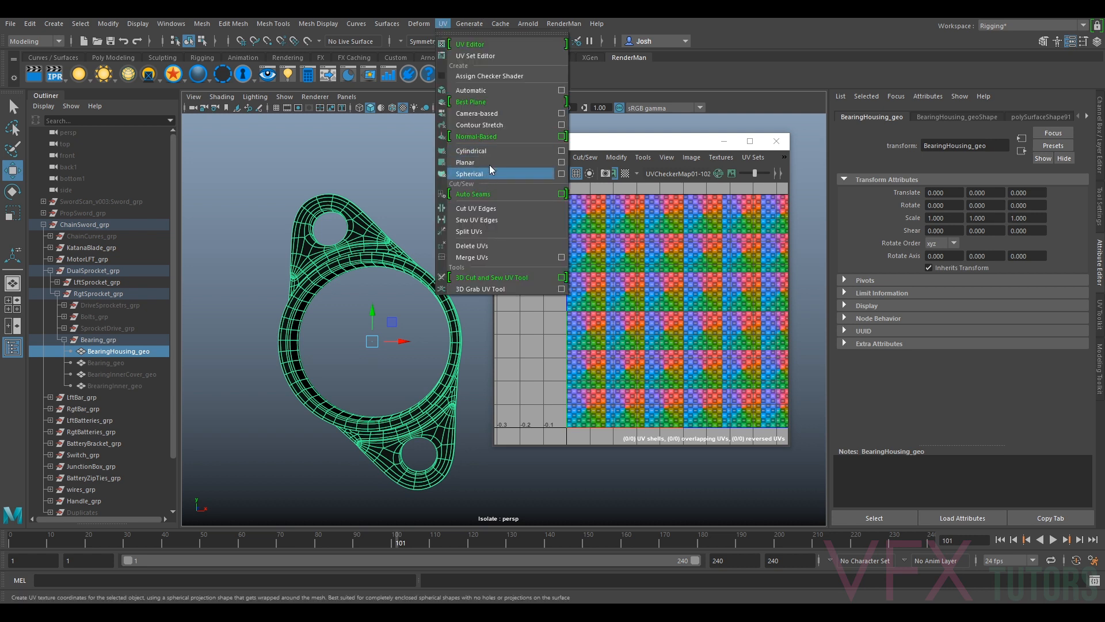
click(492, 120)
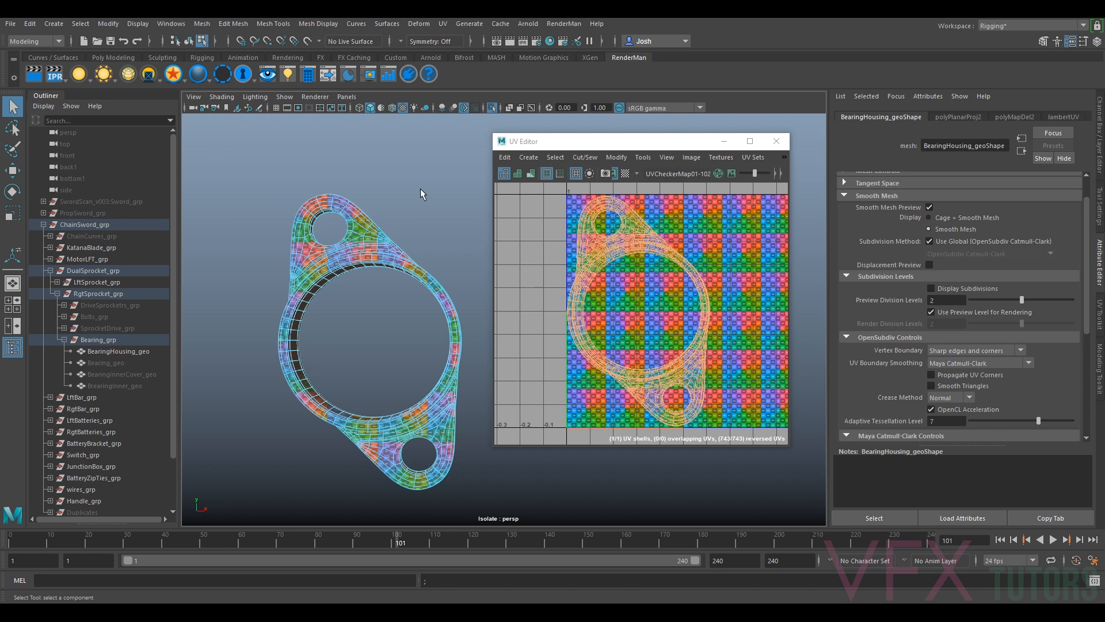
- Examine the checker texture on the housing's rim, inner wall and upper ear, comparing smoothed and unsmoothed display and ending unsmoothed
alt+drag(457, 241, 403, 276)
scroll(397, 281, up, 5)
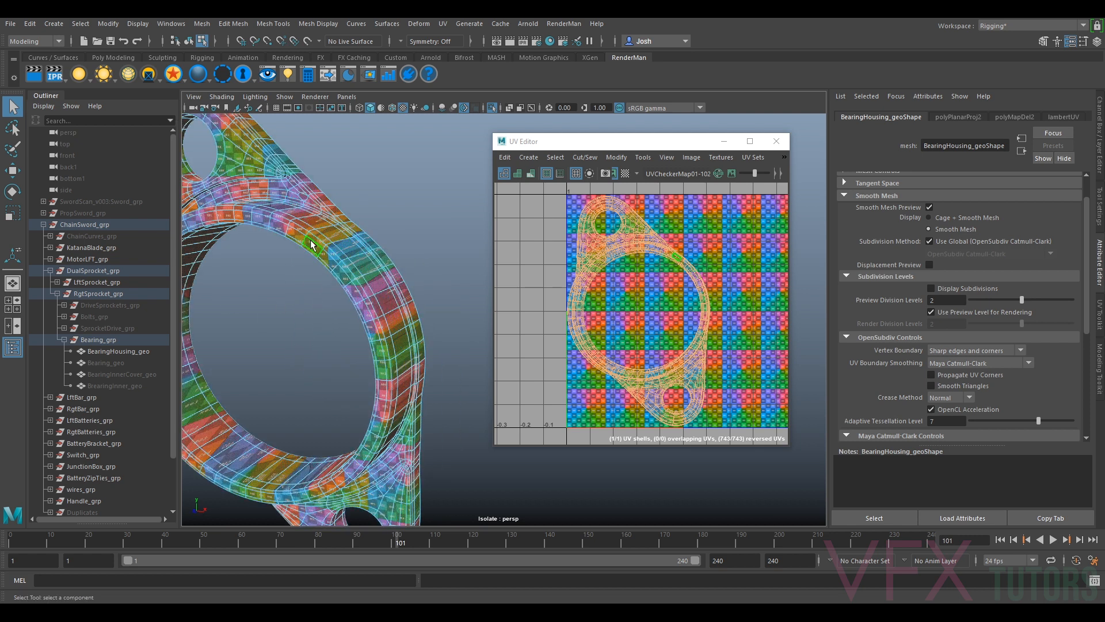
alt+drag(312, 246, 365, 248)
key(3)
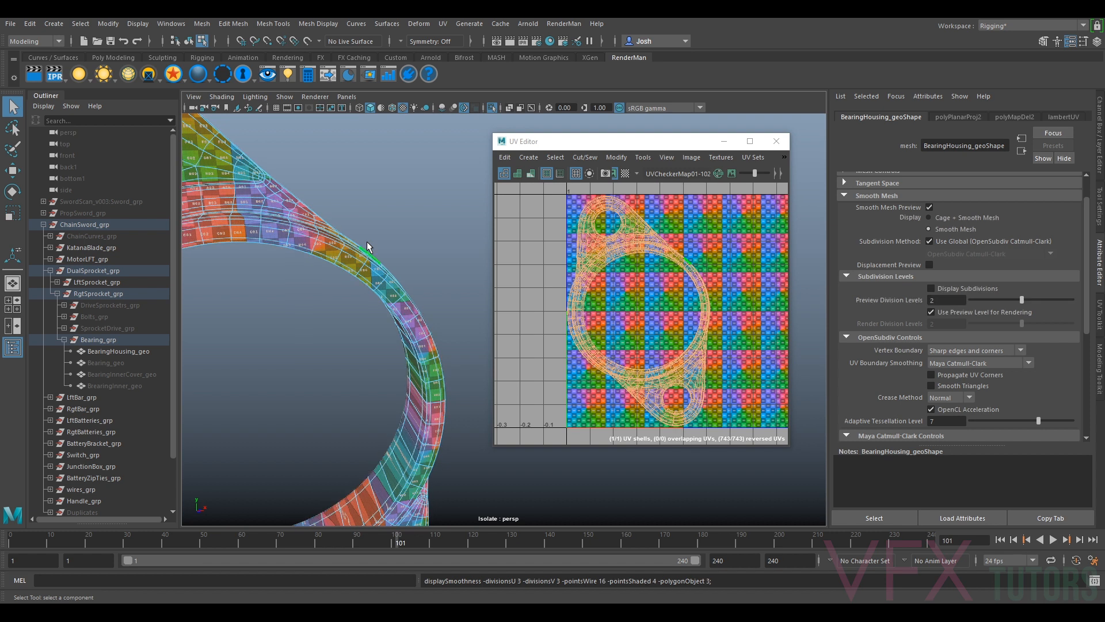
alt+drag(302, 247, 417, 263)
key(1)
alt+drag(487, 225, 404, 236)
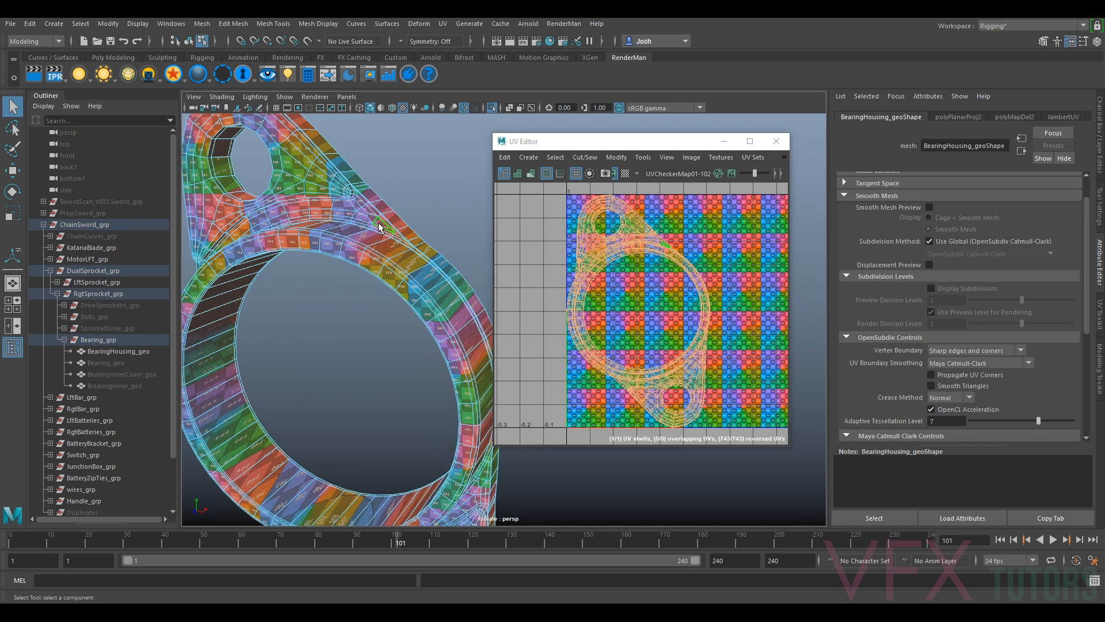
scroll(397, 248, up, 3)
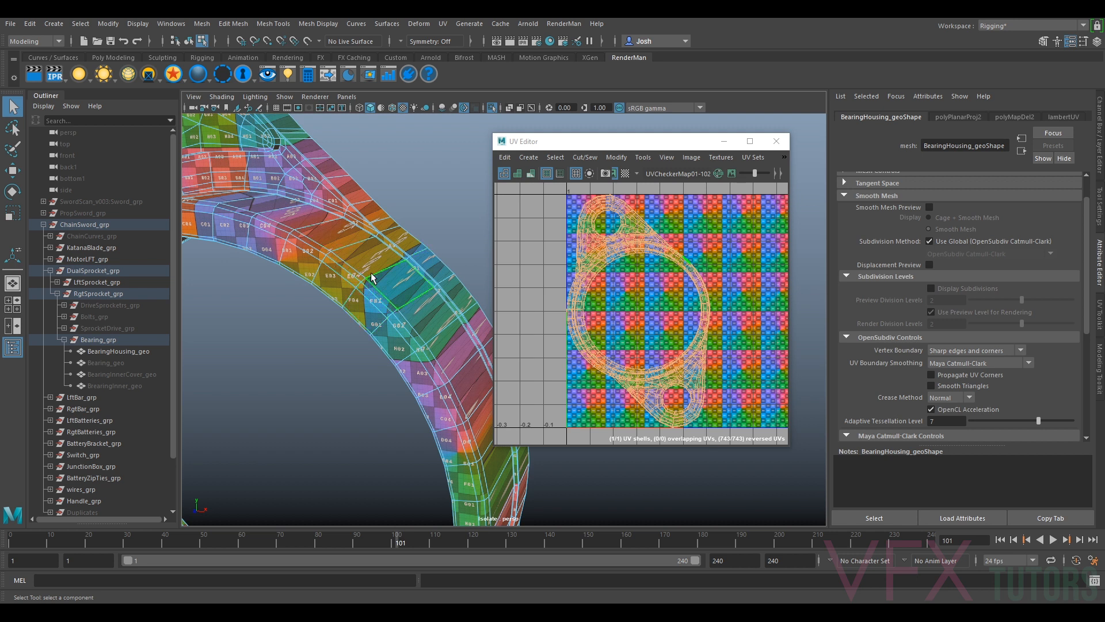
alt+drag(342, 273, 286, 312)
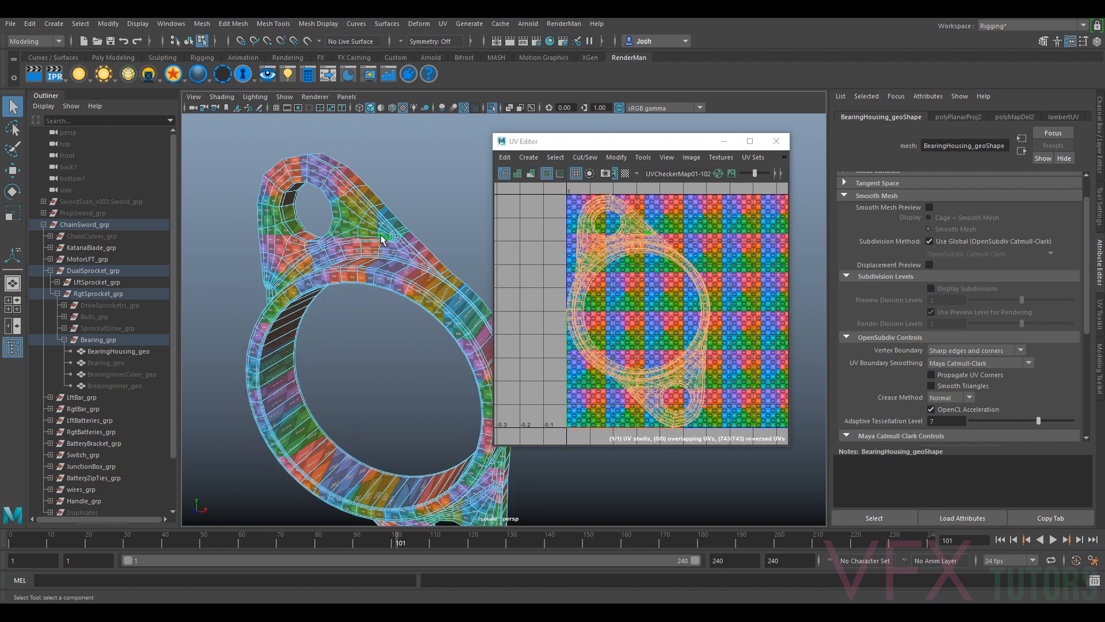
alt+drag(346, 233, 347, 276)
alt+middle_drag(347, 276, 398, 288)
alt+right_drag(311, 271, 348, 274)
alt+drag(348, 274, 321, 266)
alt+middle_drag(276, 260, 381, 297)
alt+drag(381, 297, 382, 269)
- Select the two edge loops bordering the front face of the housing's ring and cut the UVs along them
right_drag(383, 269, 382, 239)
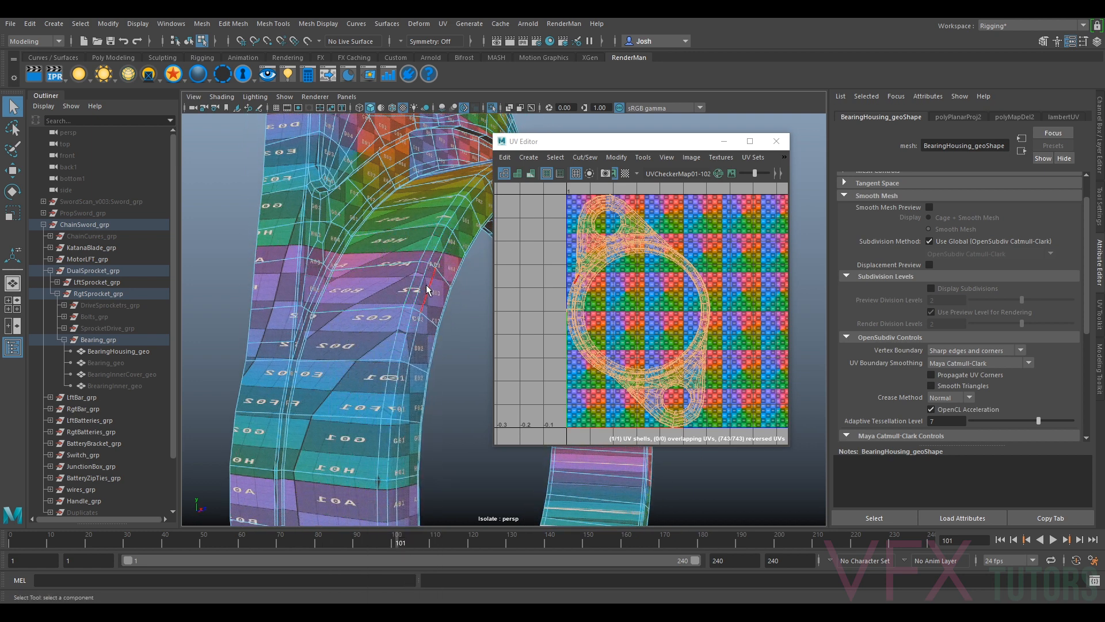
alt+drag(435, 288, 433, 280)
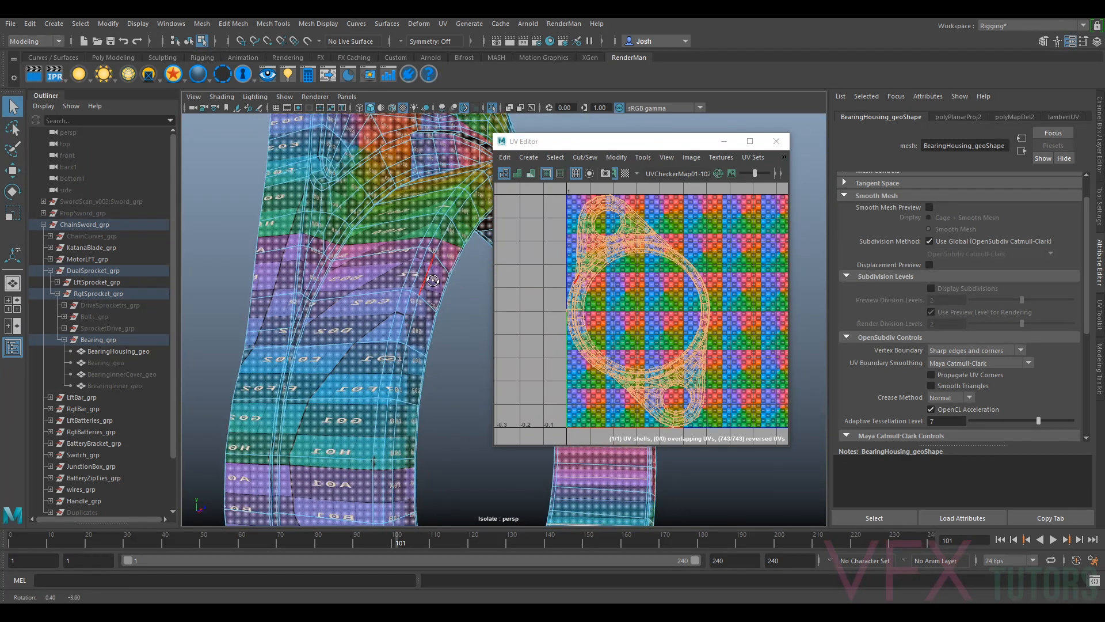
key(3)
key(1)
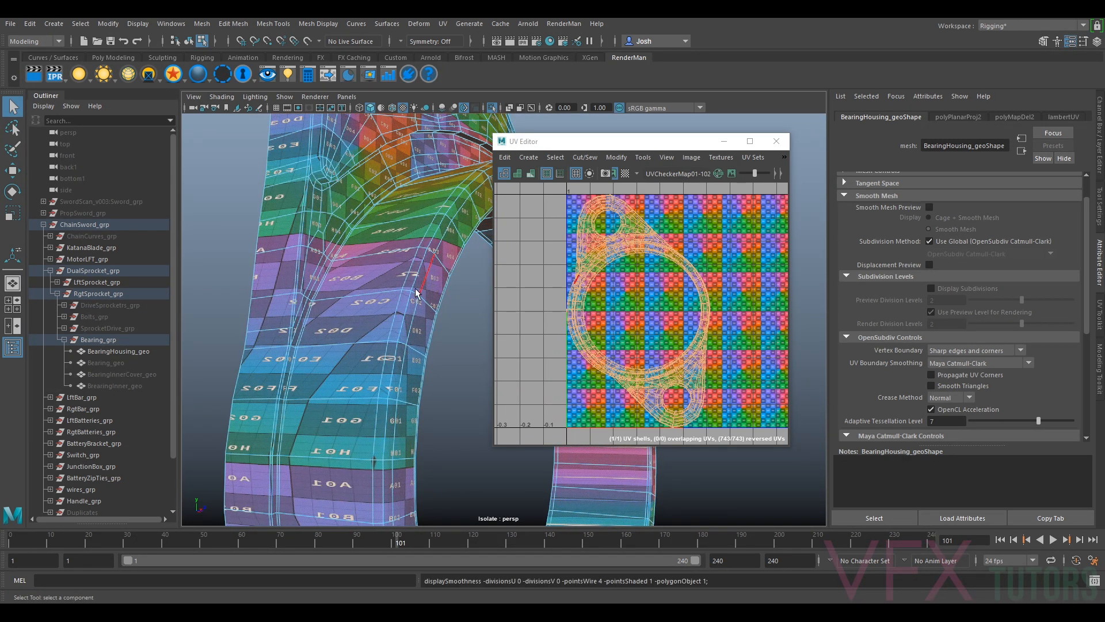
double_click(414, 282)
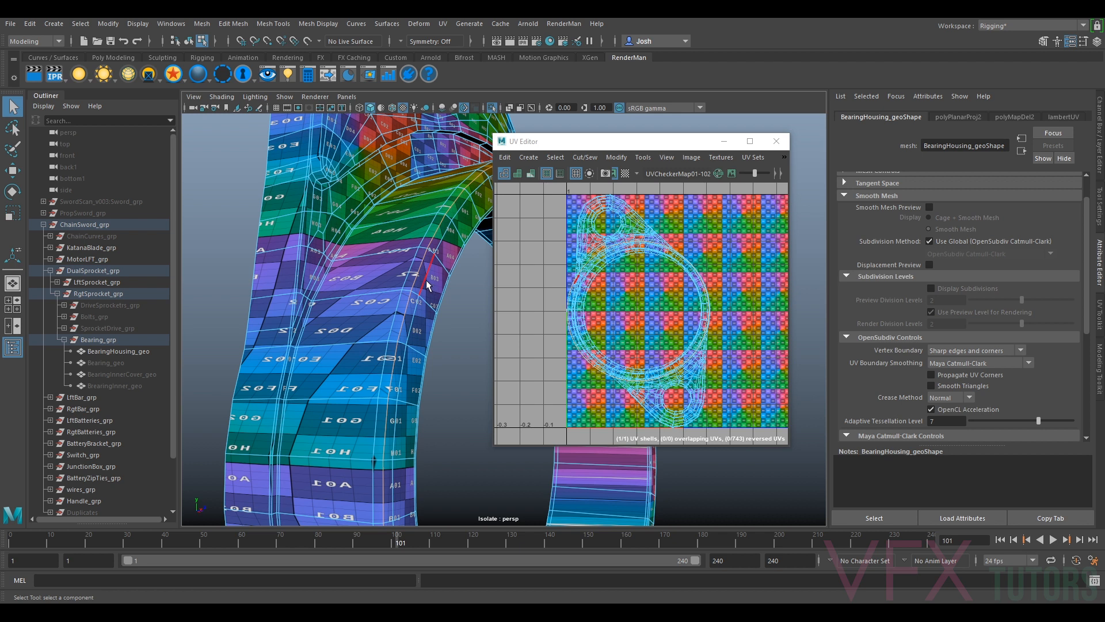
alt+drag(437, 281, 333, 268)
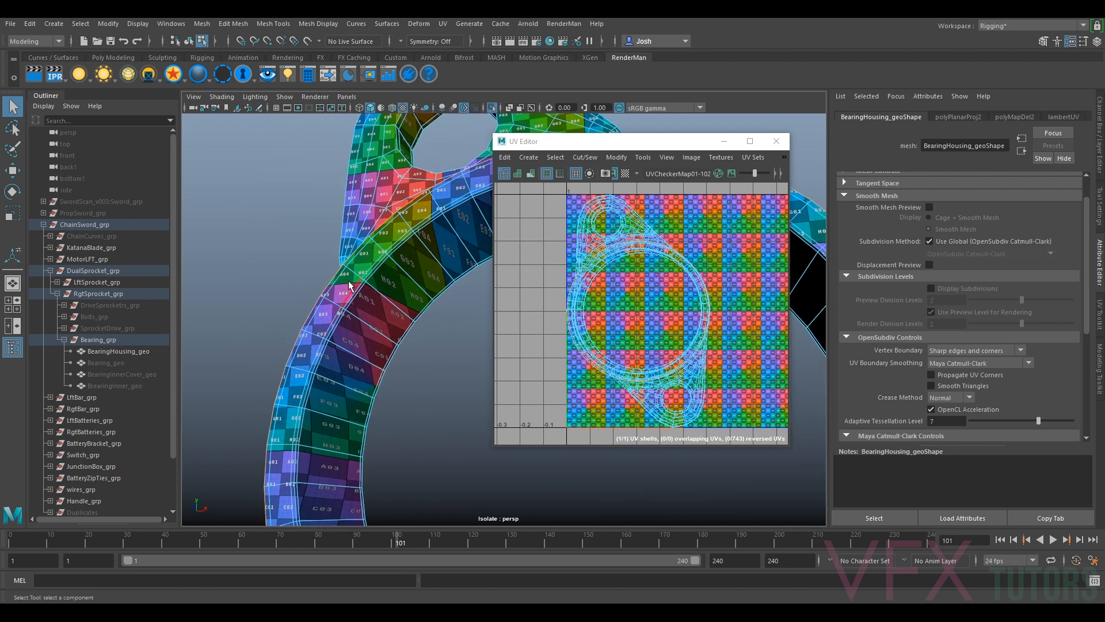
alt+drag(403, 246, 453, 239)
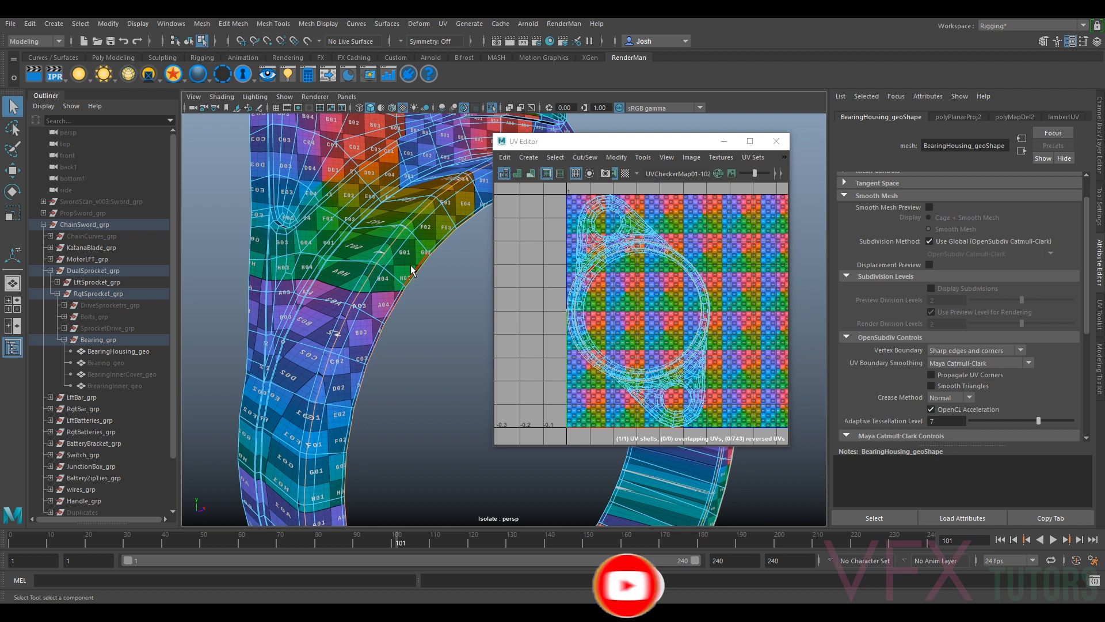
key(f)
alt+drag(427, 310, 438, 276)
click(1098, 316)
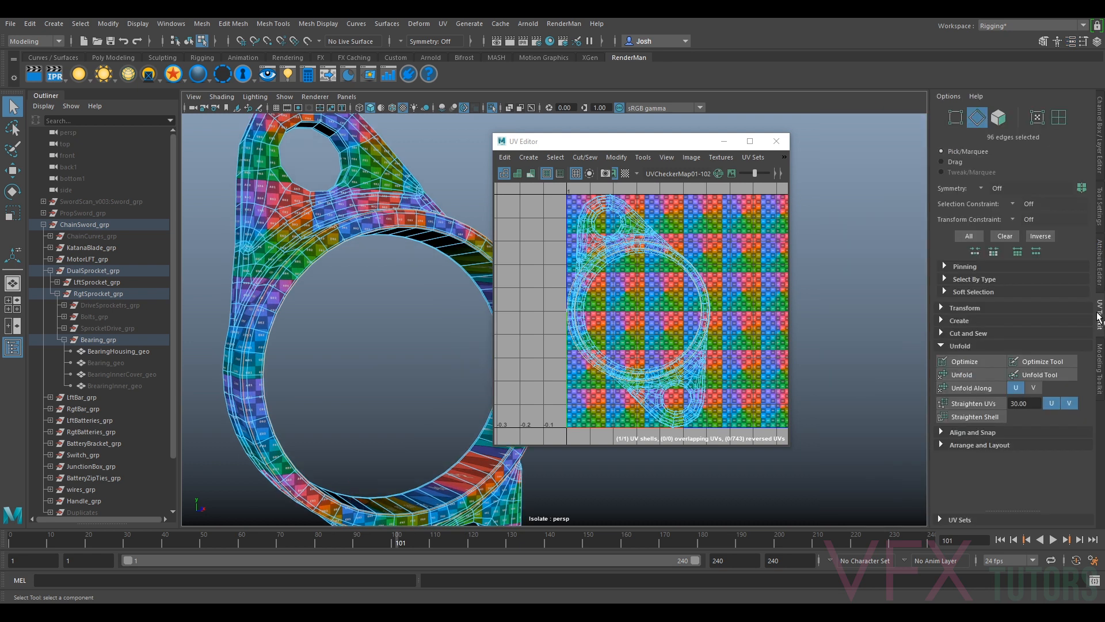
click(942, 334)
click(969, 363)
- Move the ring's front-face UV shell out of the 0-1 tile into the empty space beside it
key(w)
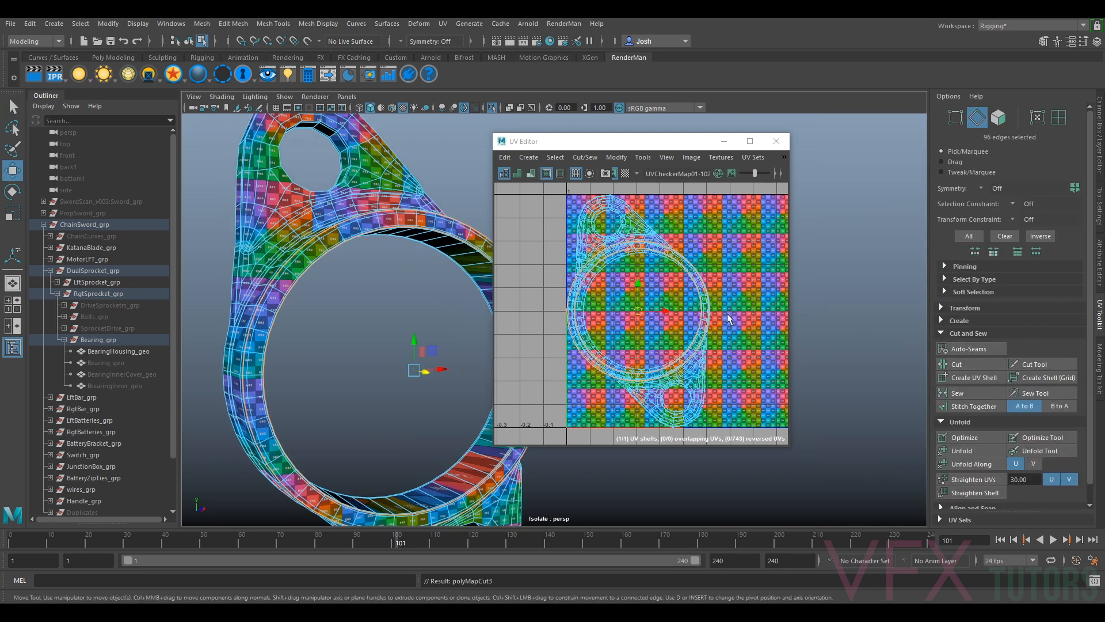
right_drag(666, 253, 647, 248)
click(663, 253)
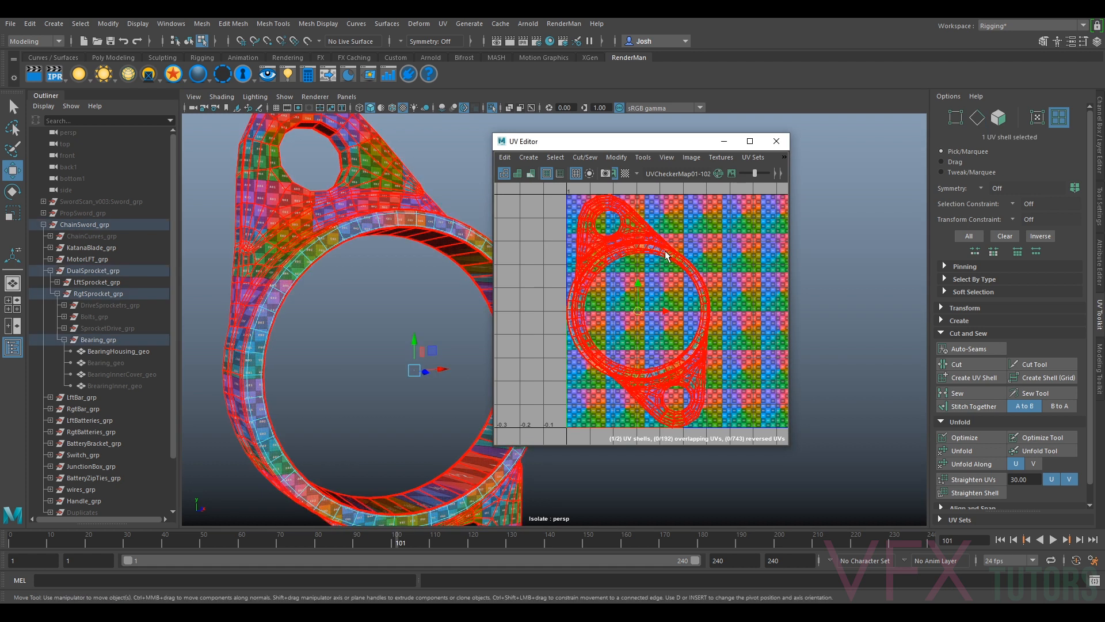
scroll(659, 296, down, 2)
drag(647, 299, 548, 267)
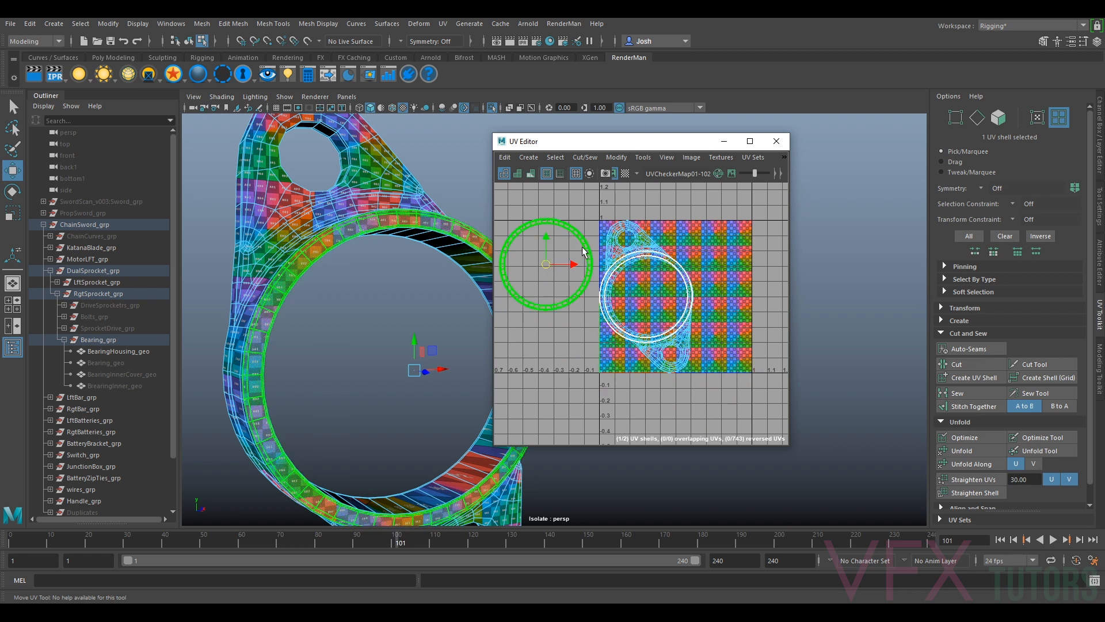
- Select the edge loop where the raised rim's outer wall meets the housing body and cut the UVs along it
alt+drag(346, 256, 320, 252)
click(320, 252)
right_drag(320, 252, 314, 226)
alt+middle_drag(262, 276, 345, 251)
scroll(345, 251, up, 3)
double_click(282, 296)
alt+drag(281, 295, 298, 238)
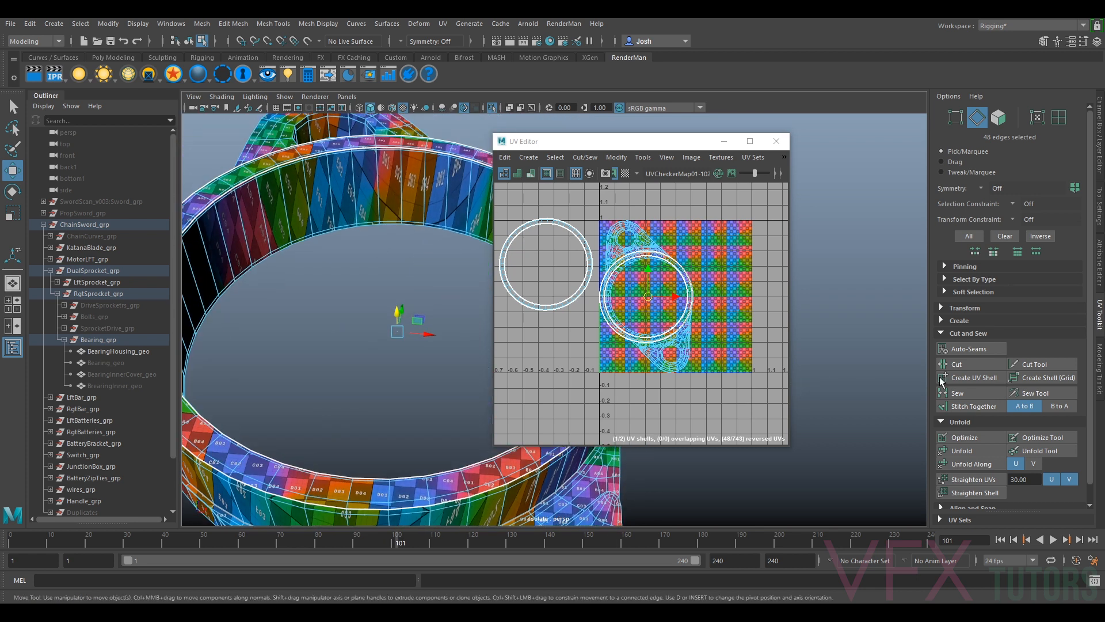
click(949, 364)
- Select the run of edges crossing the side of the housing's ring and cut the UVs along it
mouse_move(350, 333)
alt+mouse_down()
mouse_move(347, 390)
mouse_move(395, 320)
mouse_move(418, 365)
mouse_move(323, 374)
mouse_move(360, 380)
mouse_move(352, 348)
alt+mouse_up()
click(345, 348)
mouse_move(426, 367)
alt+mouse_down()
mouse_move(381, 366)
mouse_move(430, 356)
alt+mouse_up()
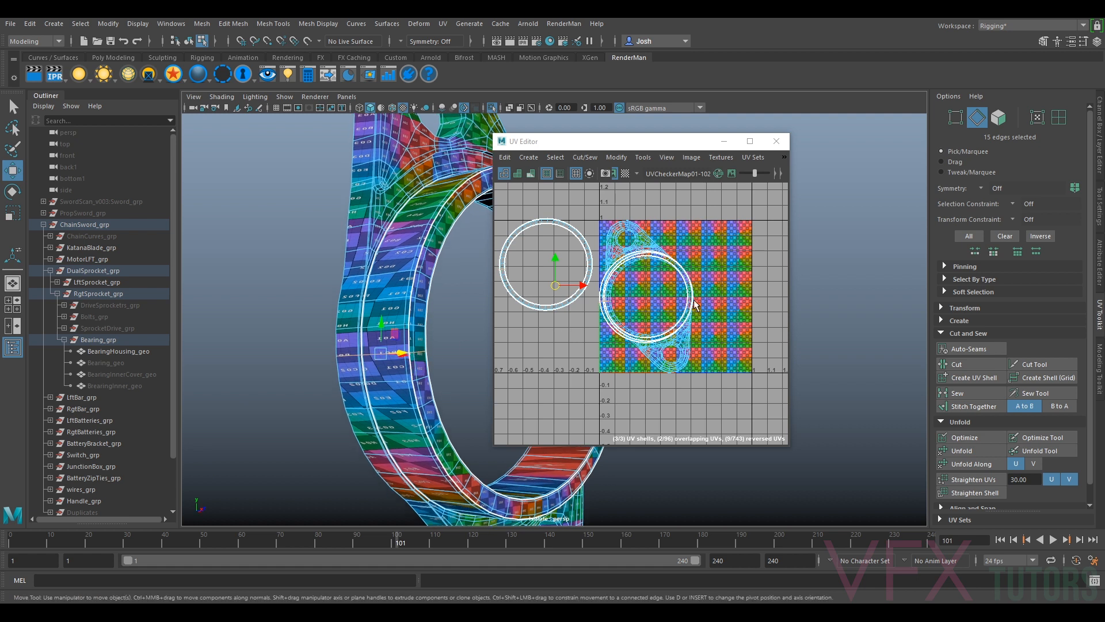
click(972, 365)
- Move the rim's outer-wall UV shell out of the 0-1 tile, placing it below the front-face ring shell
alt+drag(409, 352, 446, 325)
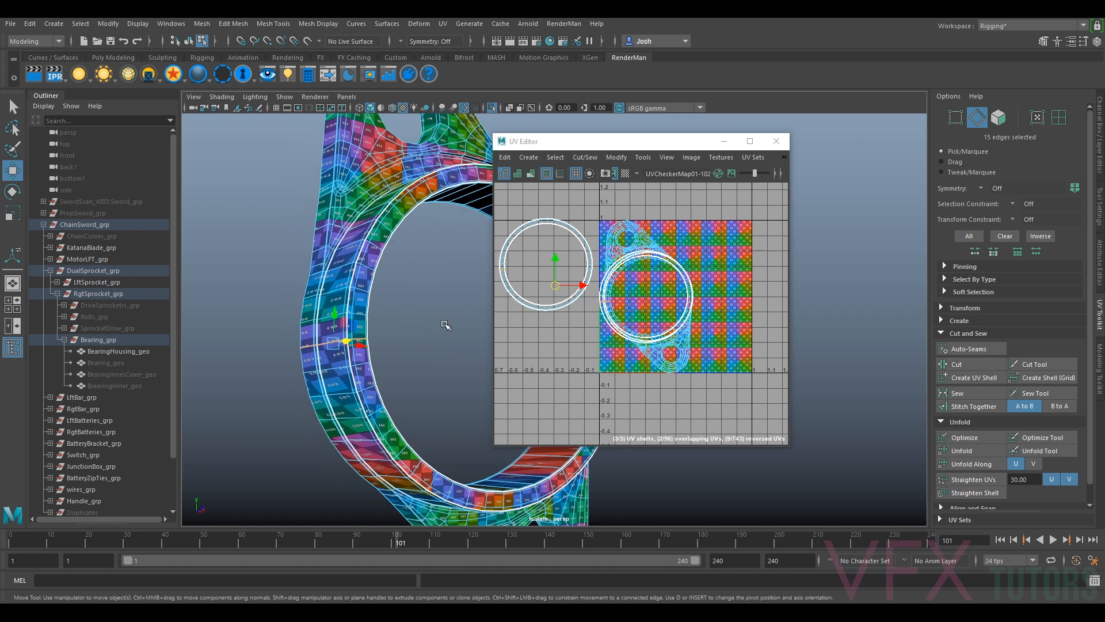
scroll(600, 304, up, 4)
right_drag(600, 304, 585, 289)
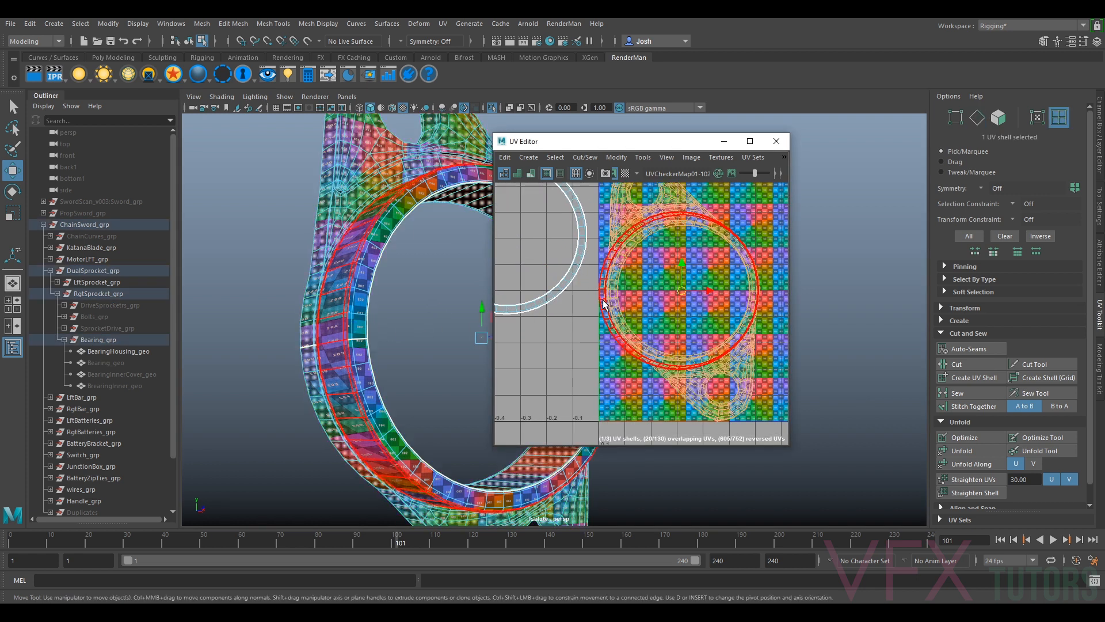
scroll(605, 298, down, 3)
click(646, 299)
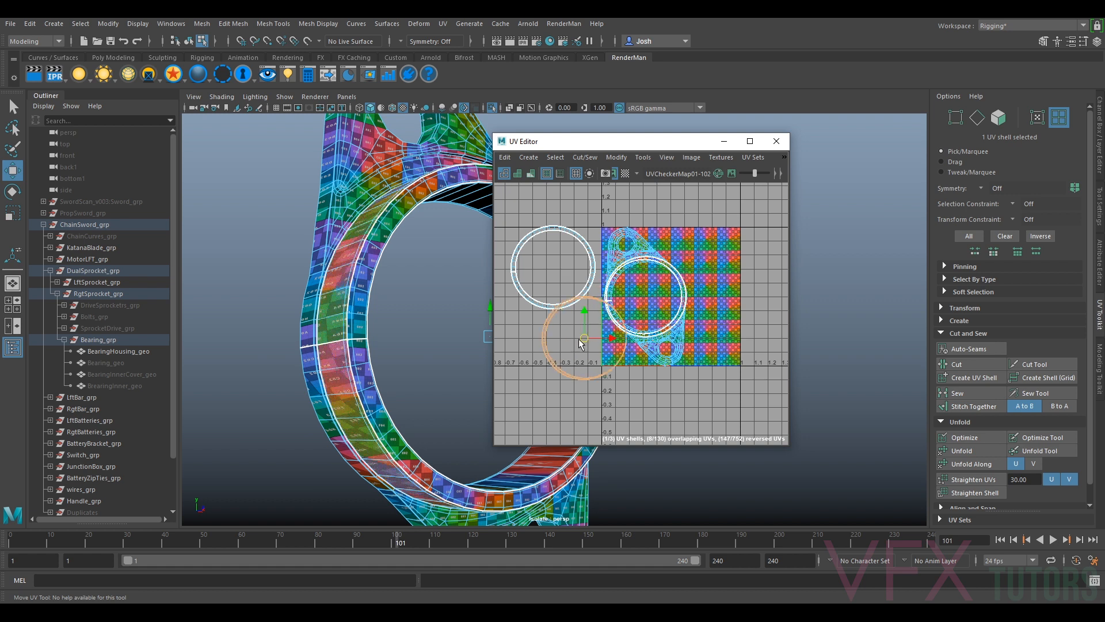
drag(550, 359, 540, 357)
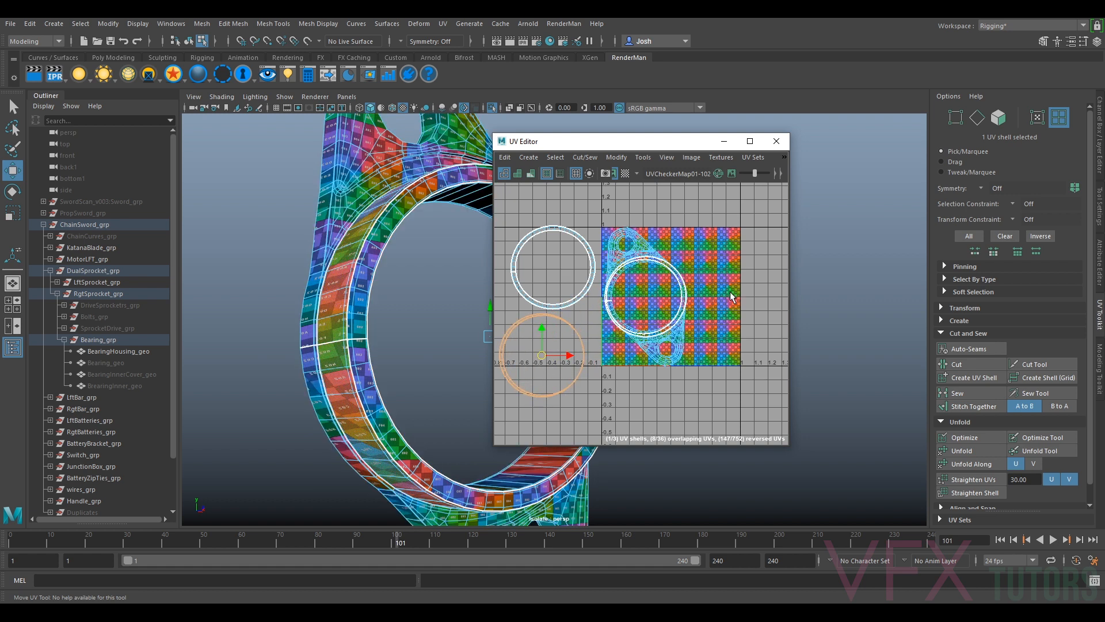
- Select the edge loop where the ring's inner wall meets the housing's flat back face and cut the UVs along it
alt+drag(420, 308, 249, 316)
scroll(429, 303, up, 4)
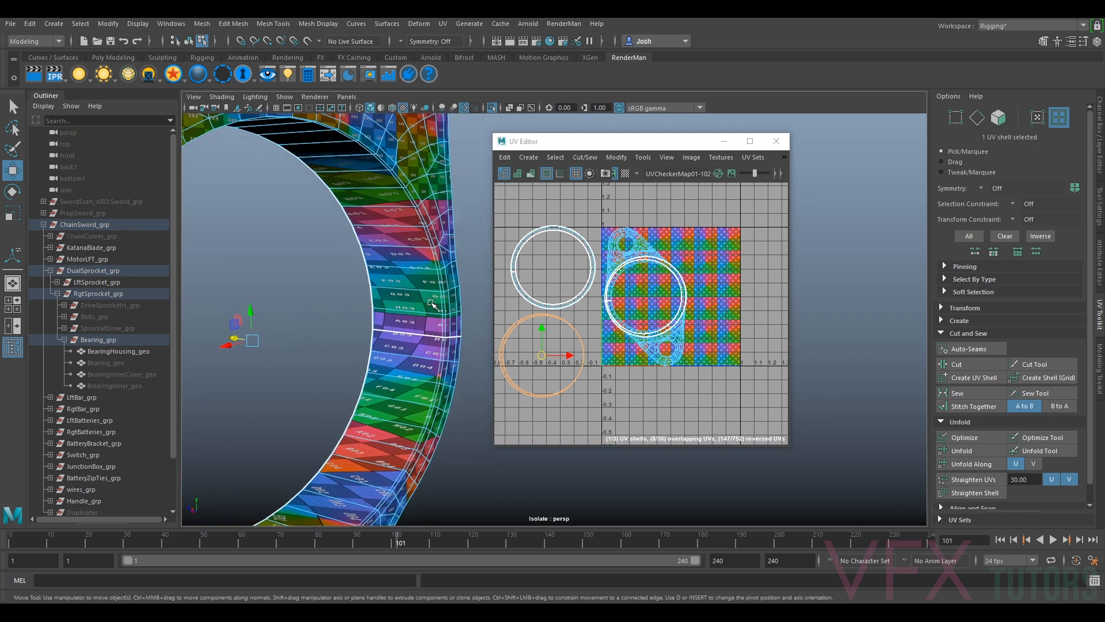
right_drag(403, 283, 405, 322)
right_drag(407, 264, 407, 262)
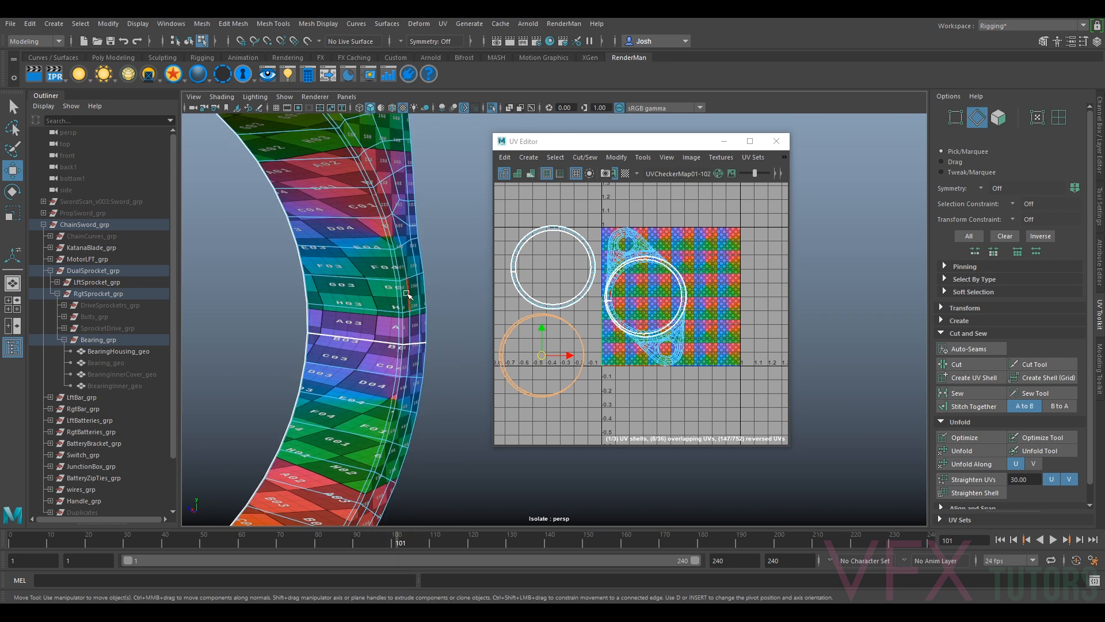
alt+drag(456, 232, 415, 257)
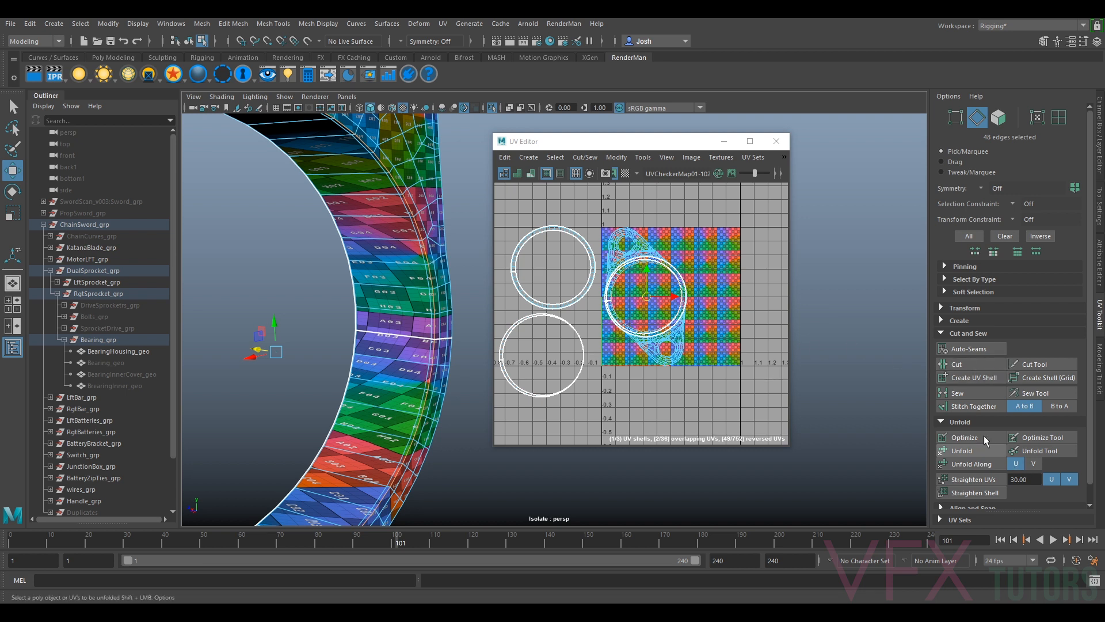
click(975, 367)
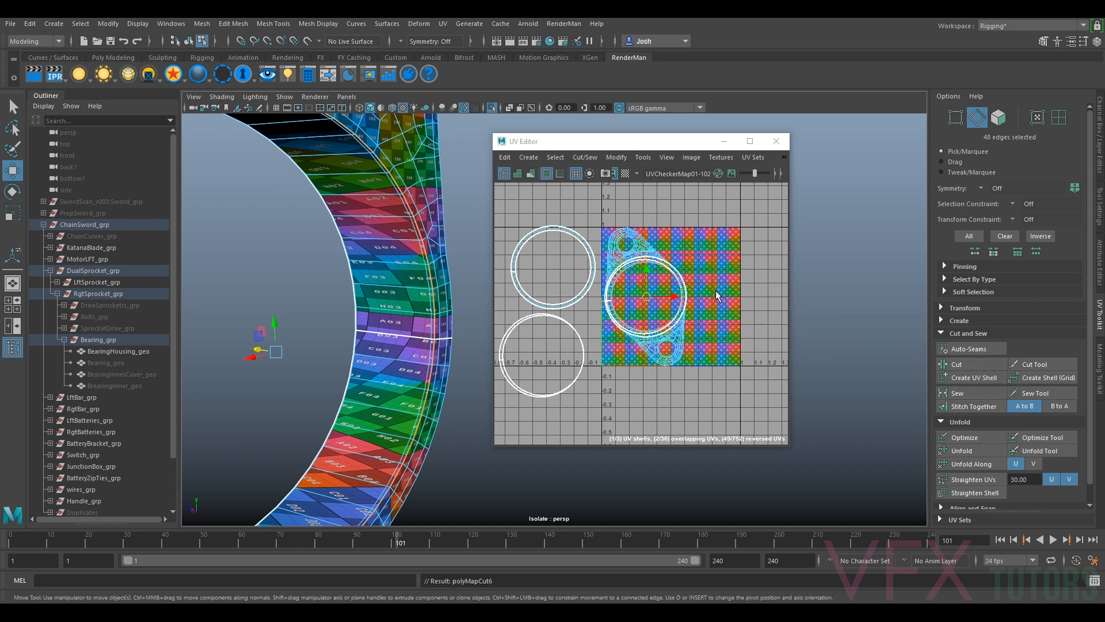
- Move the ring's inner-wall UV shell out of the 0-1 tile into the empty space below it
right_click(420, 252)
right_drag(502, 247, 517, 277)
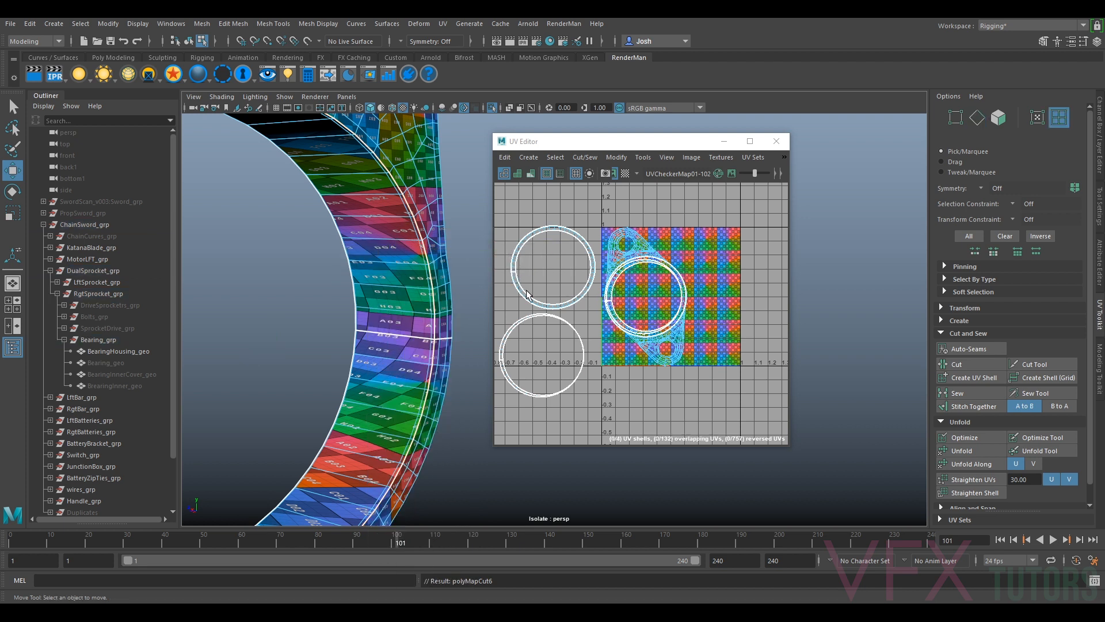
click(614, 277)
drag(646, 296, 624, 414)
click(688, 334)
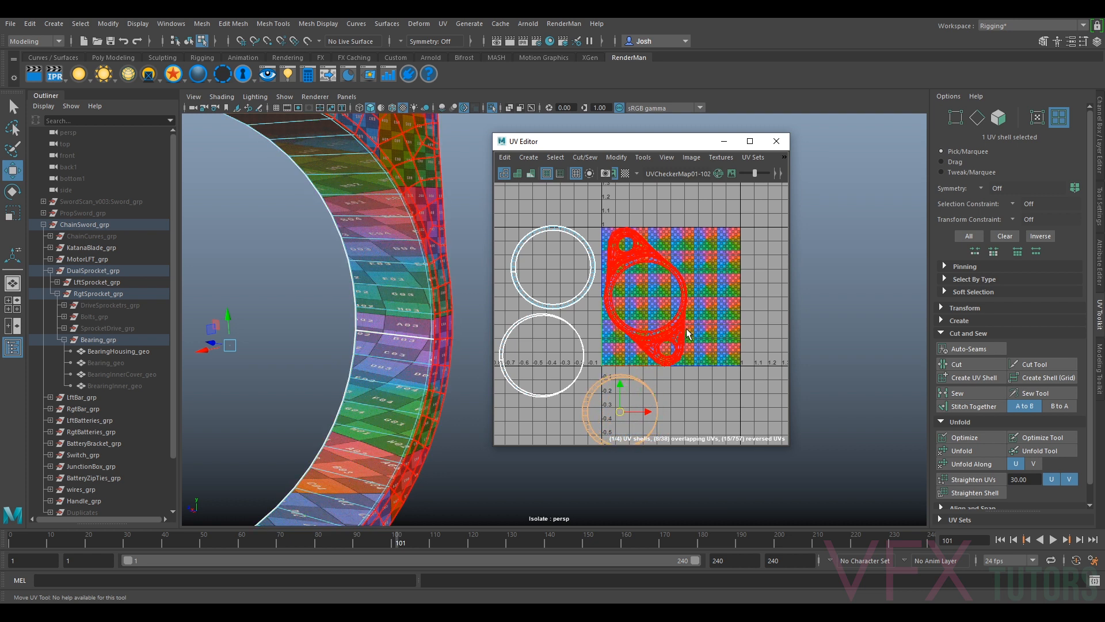
- Preview the bearing housing smoothed and unsmoothed to examine the edges along its outer side
scroll(680, 291, down, 3)
scroll(442, 301, down, 4)
alt+drag(443, 300, 415, 306)
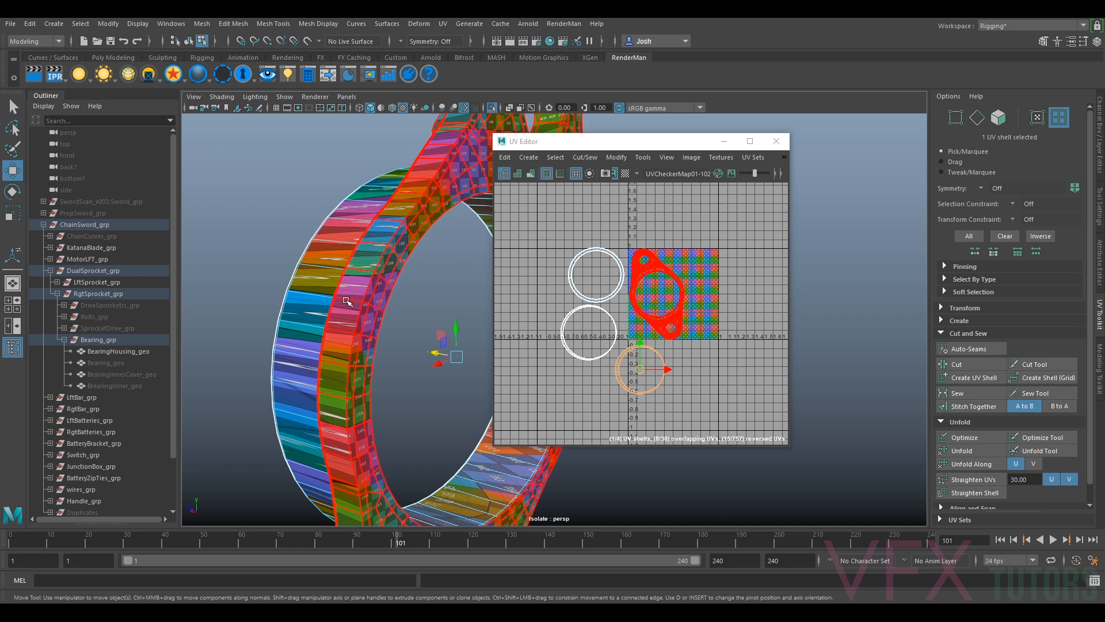
key(3)
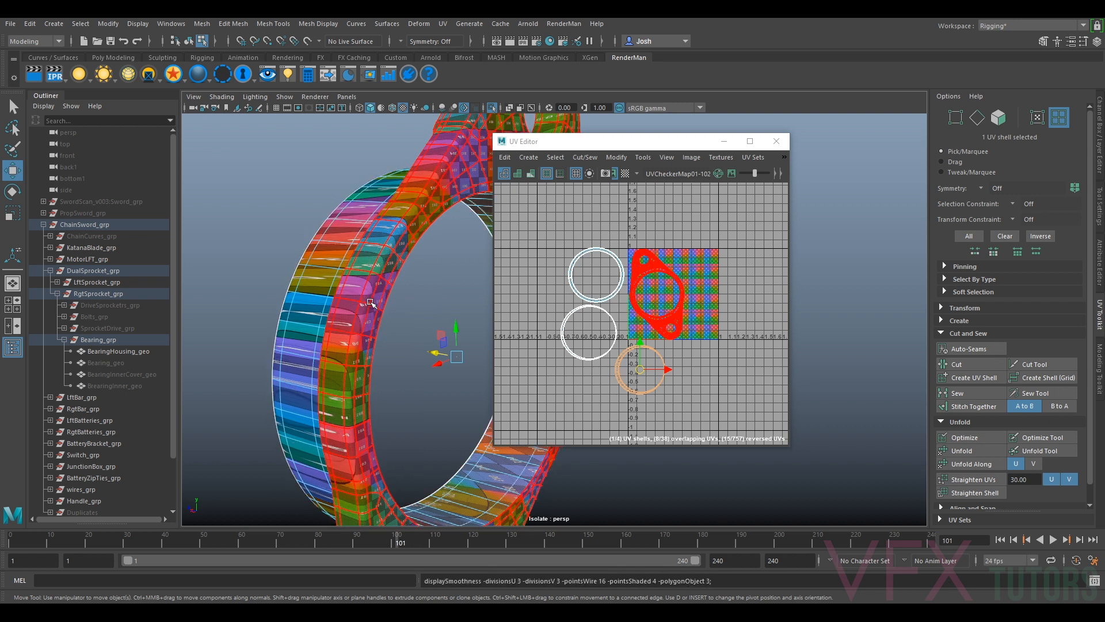
click(369, 301)
alt+drag(370, 300, 420, 265)
key(3)
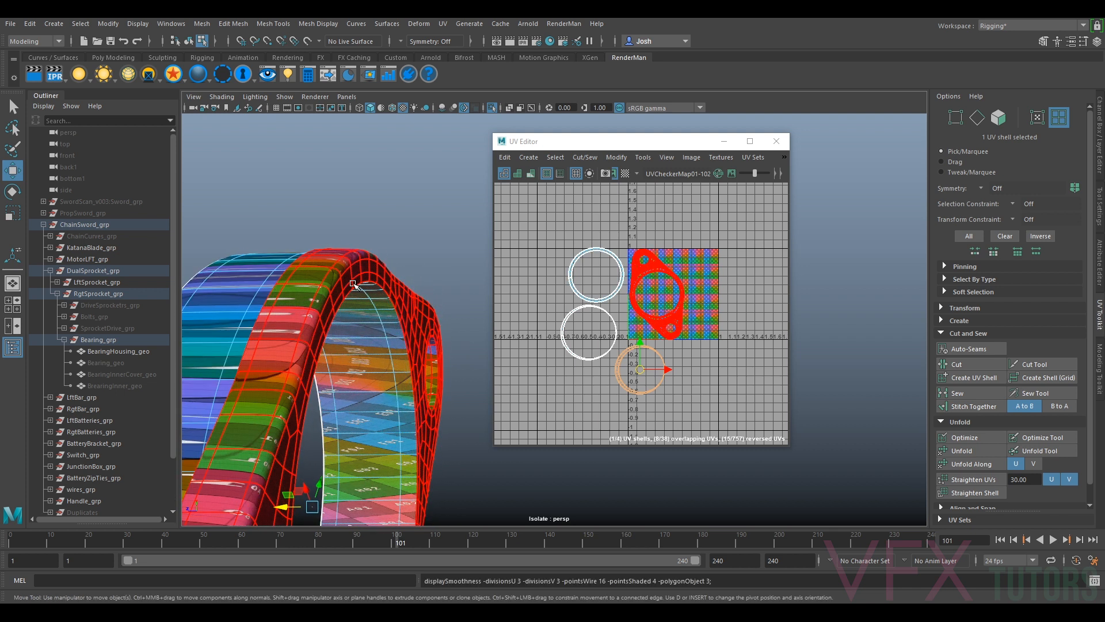
key(1)
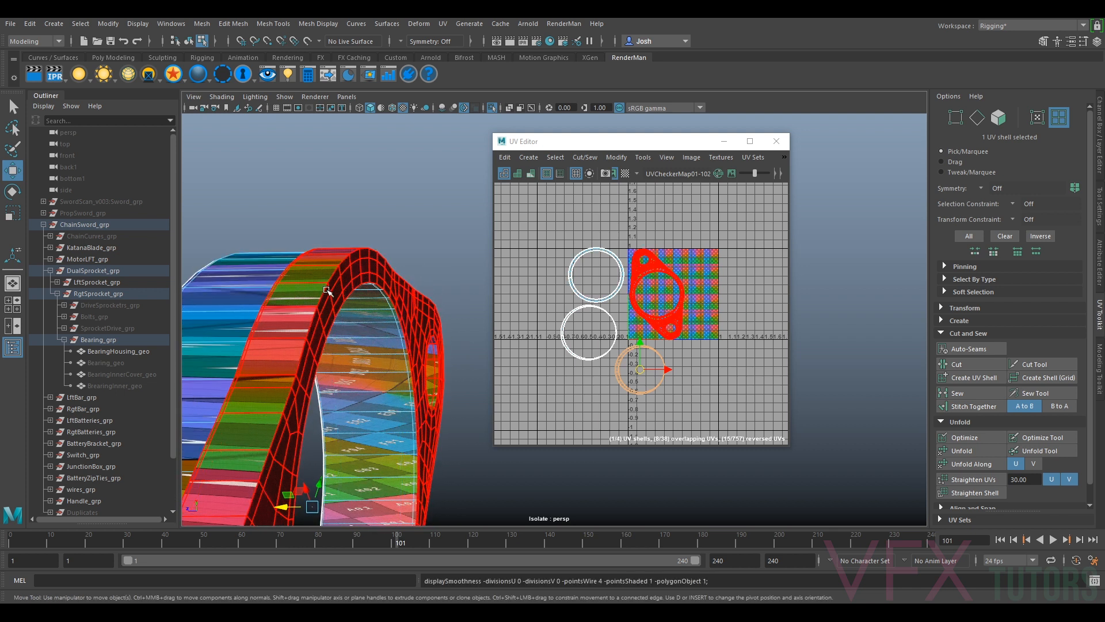
- Select the back face's outer perimeter edge loop together with both bolt-hole loops on that face, and cut the UVs along them
alt+drag(309, 311, 359, 283)
right_drag(359, 283, 360, 320)
right_drag(360, 263, 360, 264)
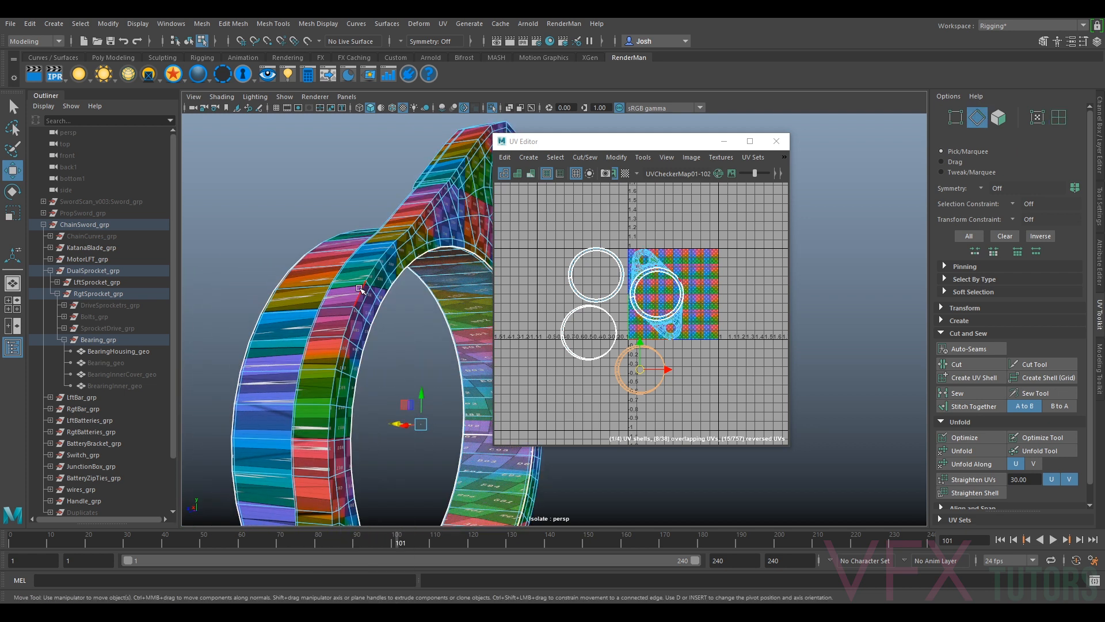
double_click(360, 290)
alt+drag(402, 270, 410, 341)
scroll(434, 354, up, 6)
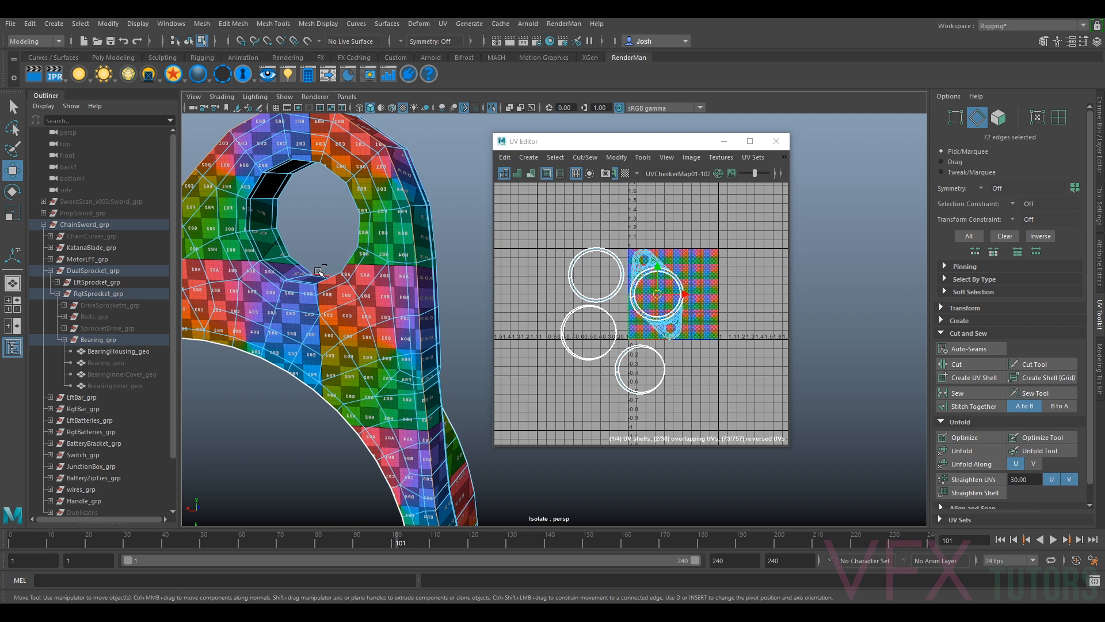
scroll(300, 283, down, 4)
alt+middle_drag(294, 403, 373, 262)
alt+middle_drag(310, 515, 369, 412)
scroll(369, 412, up, 5)
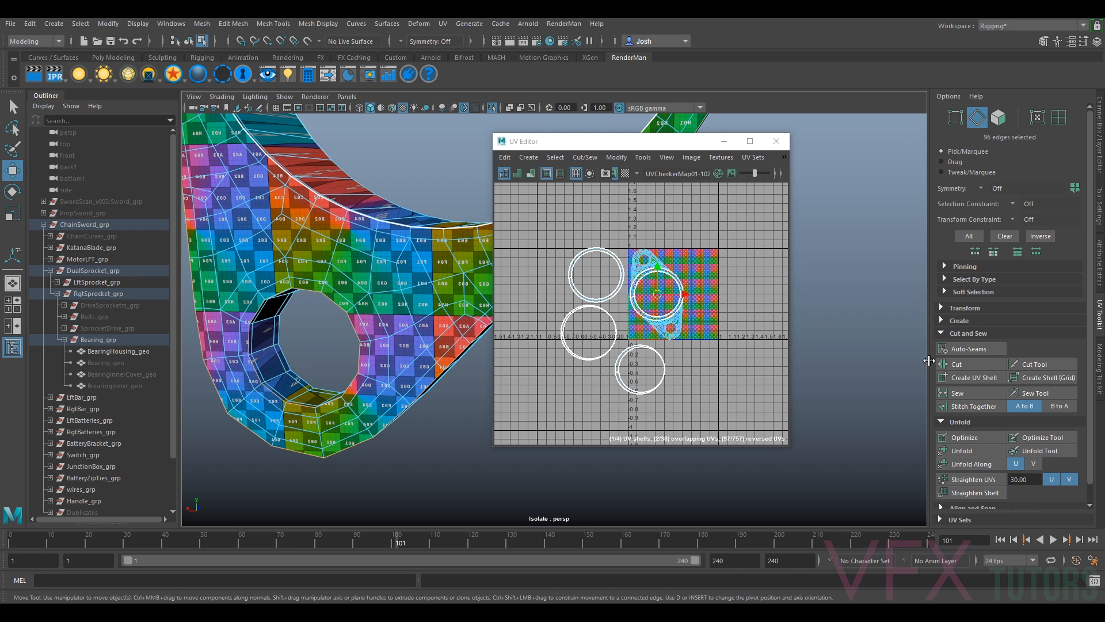
click(969, 365)
- Move the back-face UV shell below the 0-1 tile and place the remaining front-and-sides shell back over the tile
right_drag(666, 272, 659, 274)
click(659, 273)
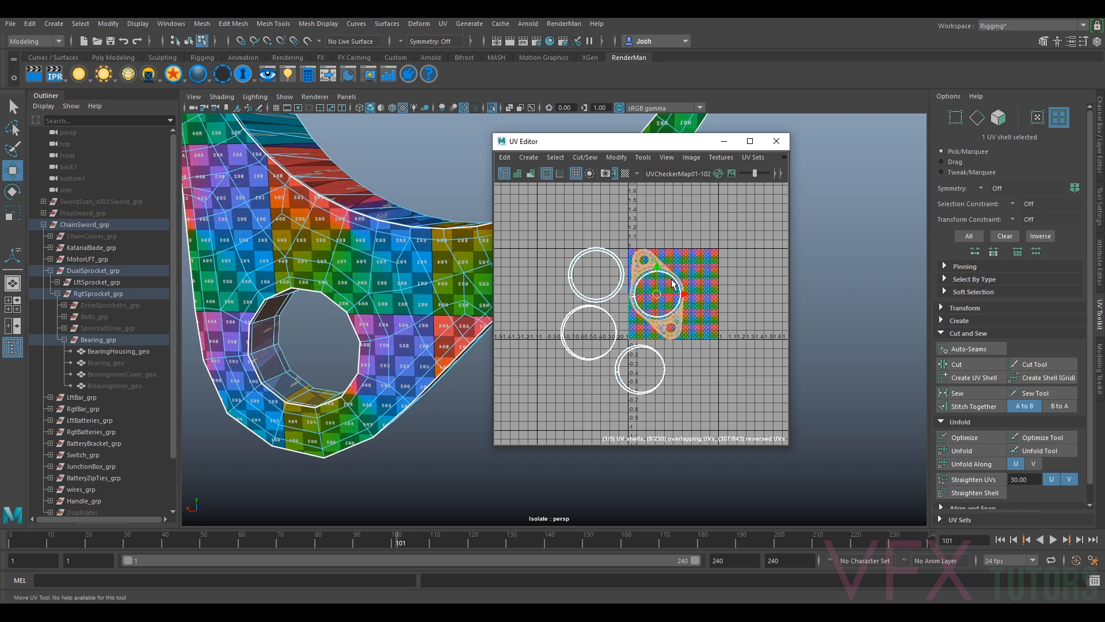
drag(656, 298, 733, 291)
click(655, 291)
drag(655, 292, 708, 393)
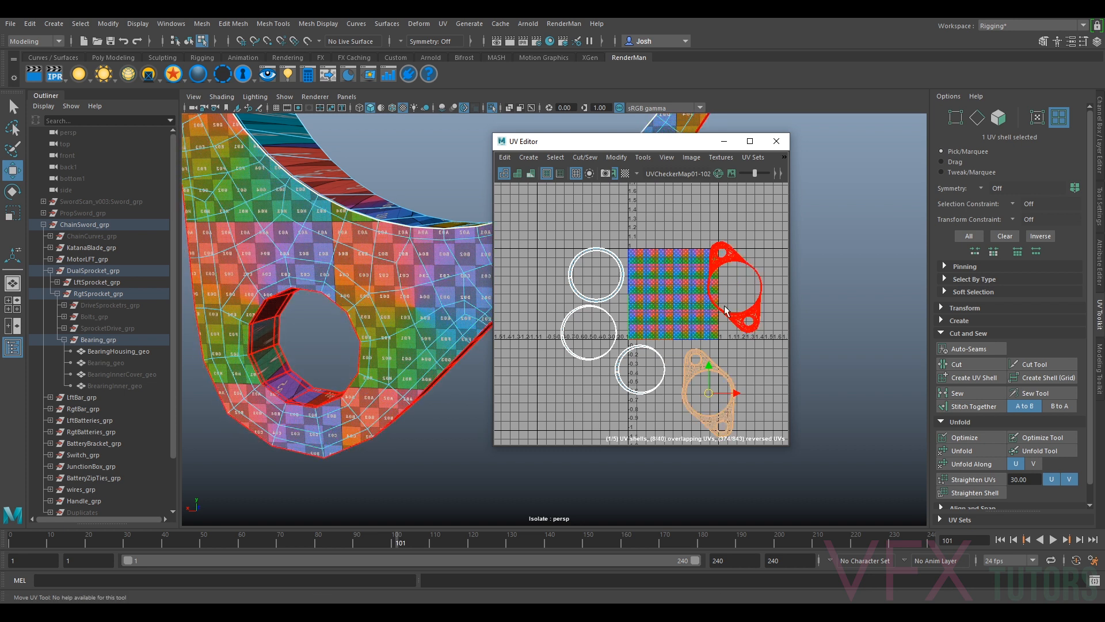
click(736, 292)
drag(736, 292, 693, 289)
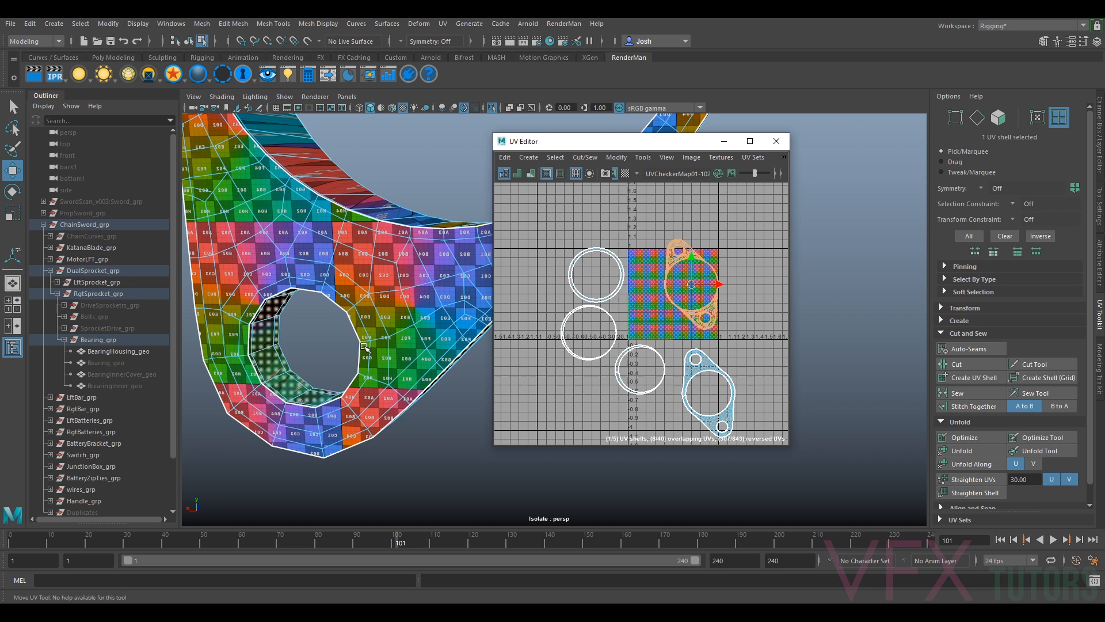
- Select the edge loops around both bolt holes on the housing's front face and cut the UVs along them
alt+drag(314, 366, 318, 298)
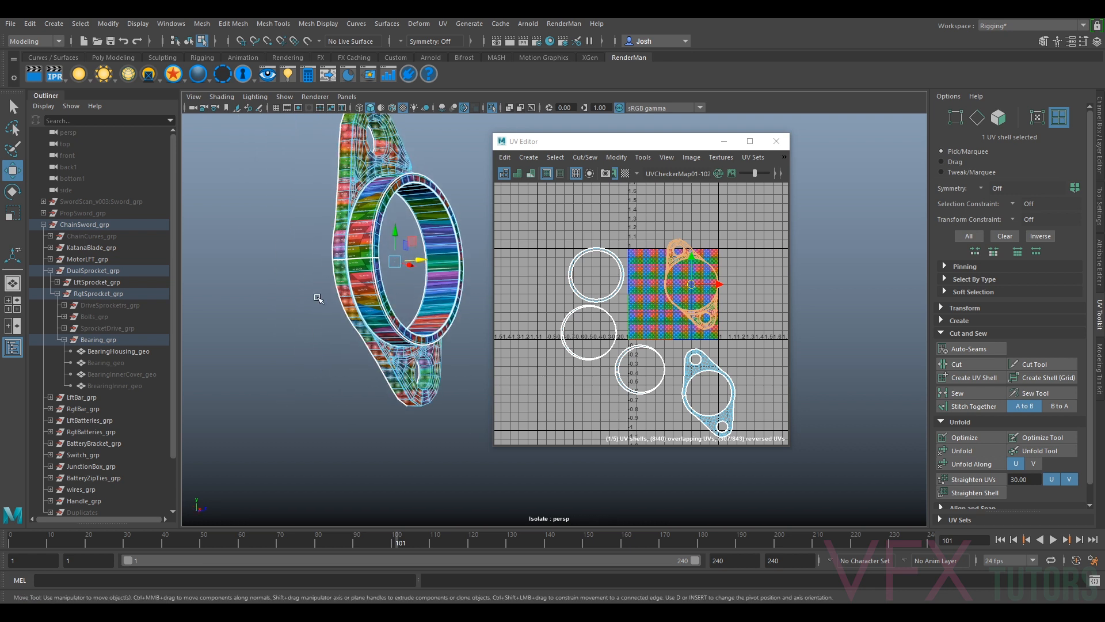
scroll(383, 408, up, 10)
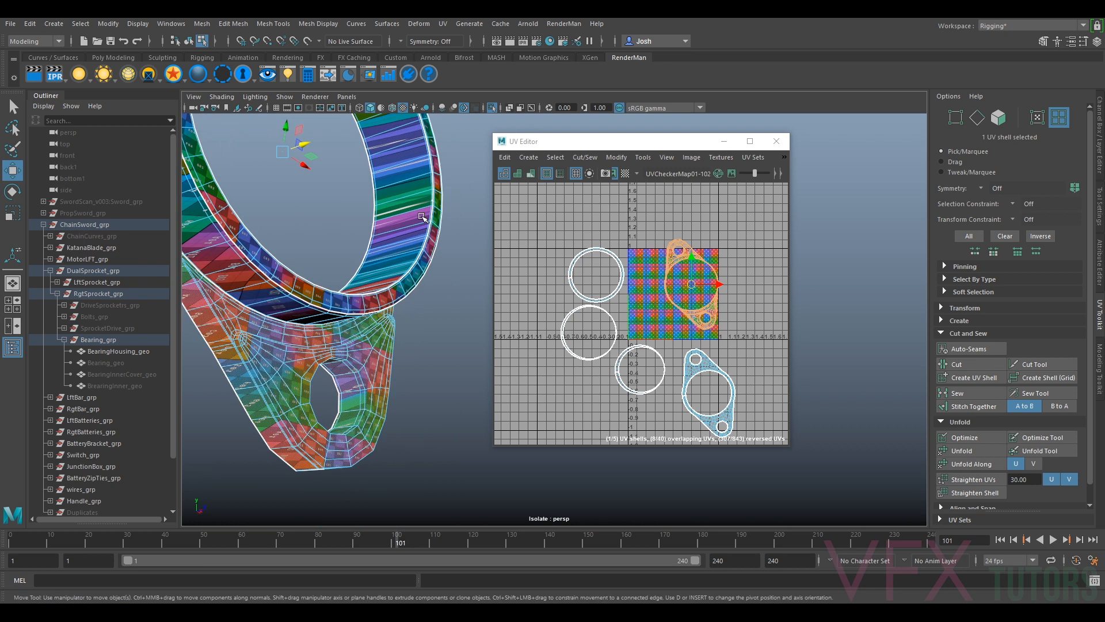
alt+middle_drag(382, 409, 452, 351)
scroll(518, 287, up, 5)
scroll(426, 324, down, 3)
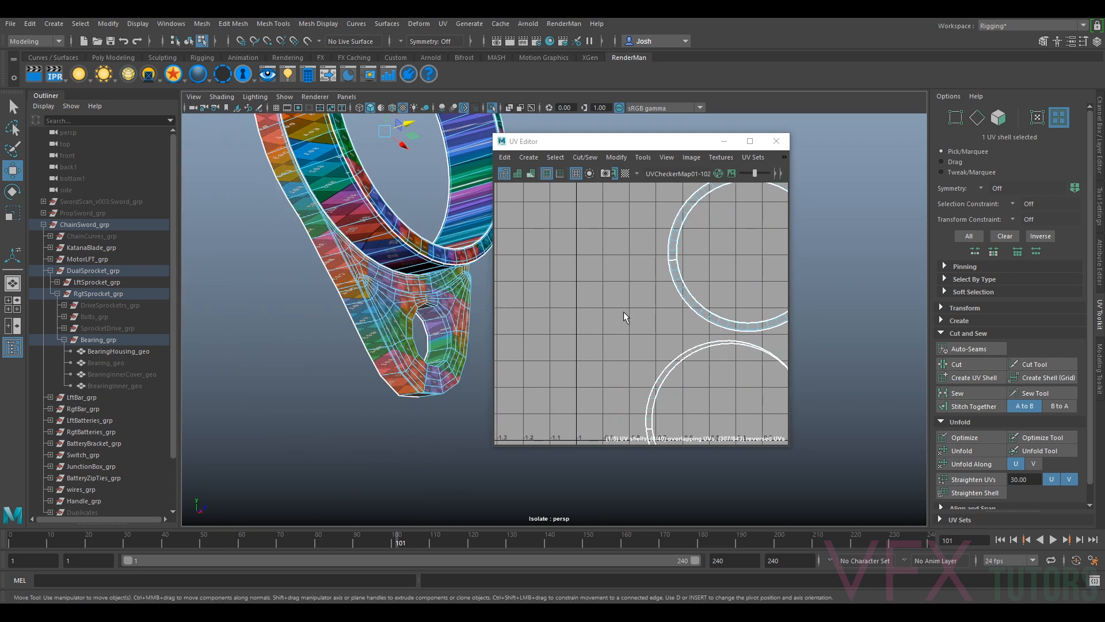
scroll(626, 314, down, 2)
alt+middle_drag(372, 301, 325, 299)
scroll(326, 299, up, 2)
alt+drag(325, 299, 353, 315)
right_drag(355, 284, 343, 250)
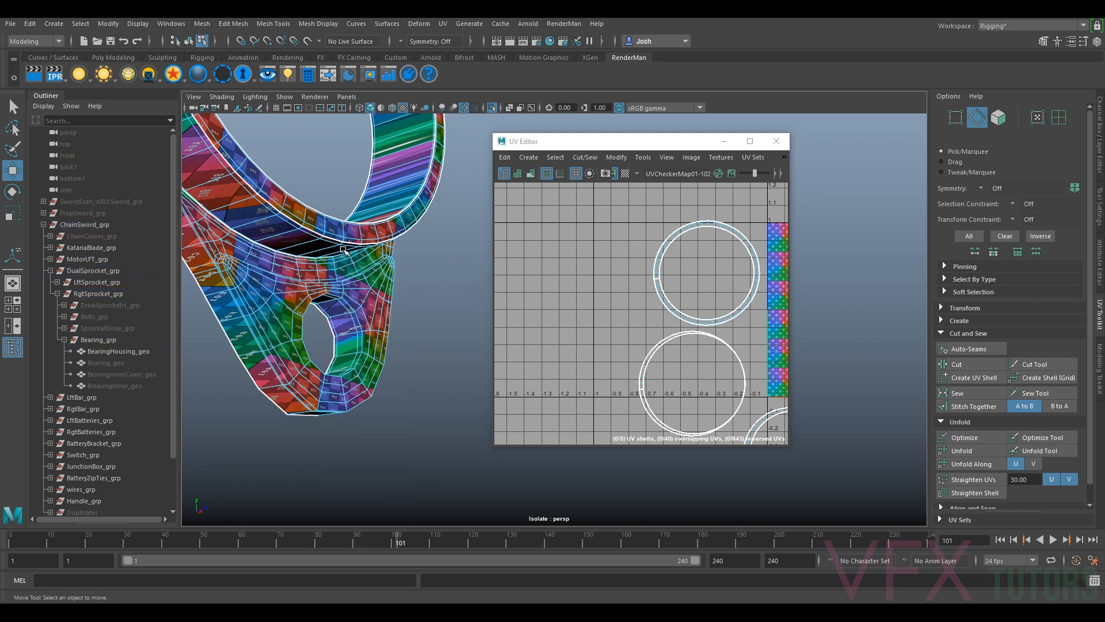
double_click(359, 325)
alt+drag(362, 321, 341, 190)
alt+middle_drag(368, 193, 199, 264)
alt+middle_drag(476, 491, 410, 379)
scroll(406, 379, up, 3)
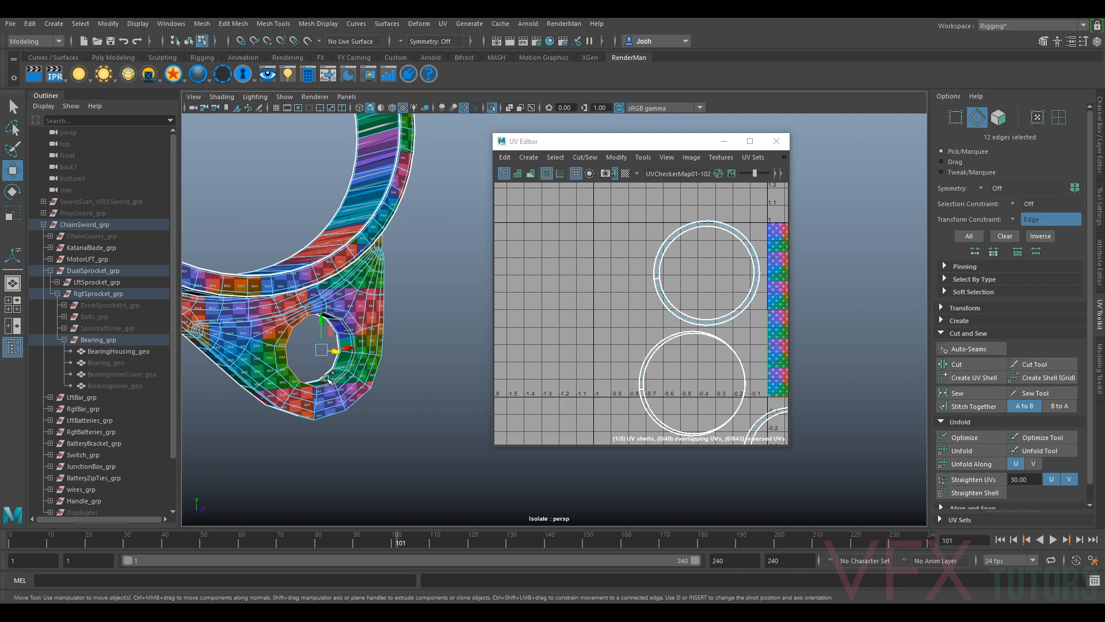
alt+drag(357, 255, 284, 253)
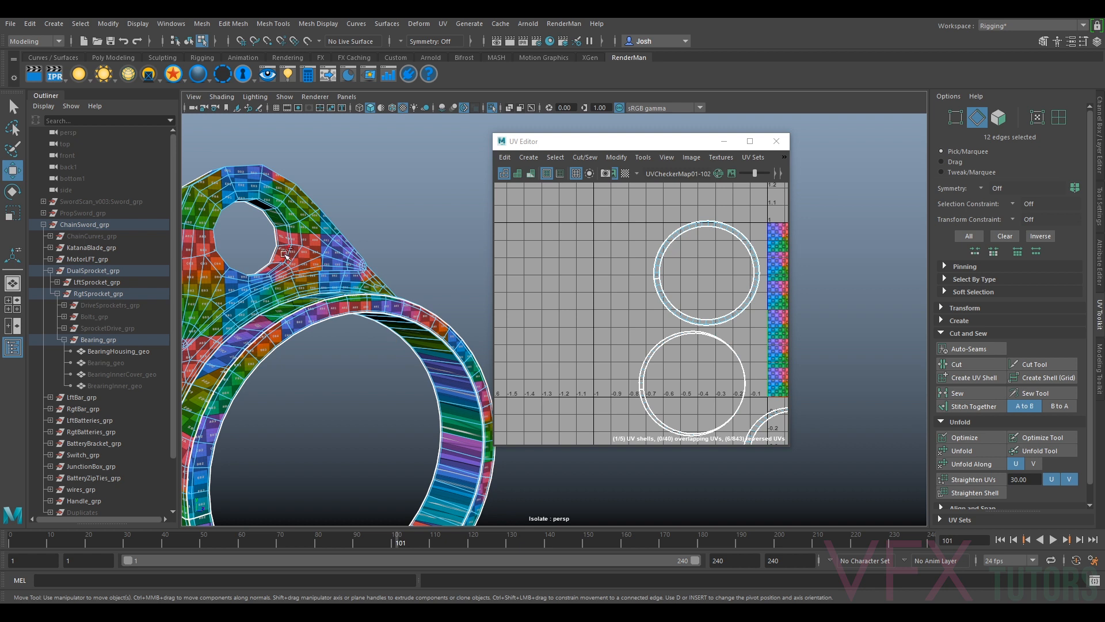
alt+middle_drag(288, 251, 320, 289)
scroll(321, 291, down, 4)
scroll(323, 300, up, 3)
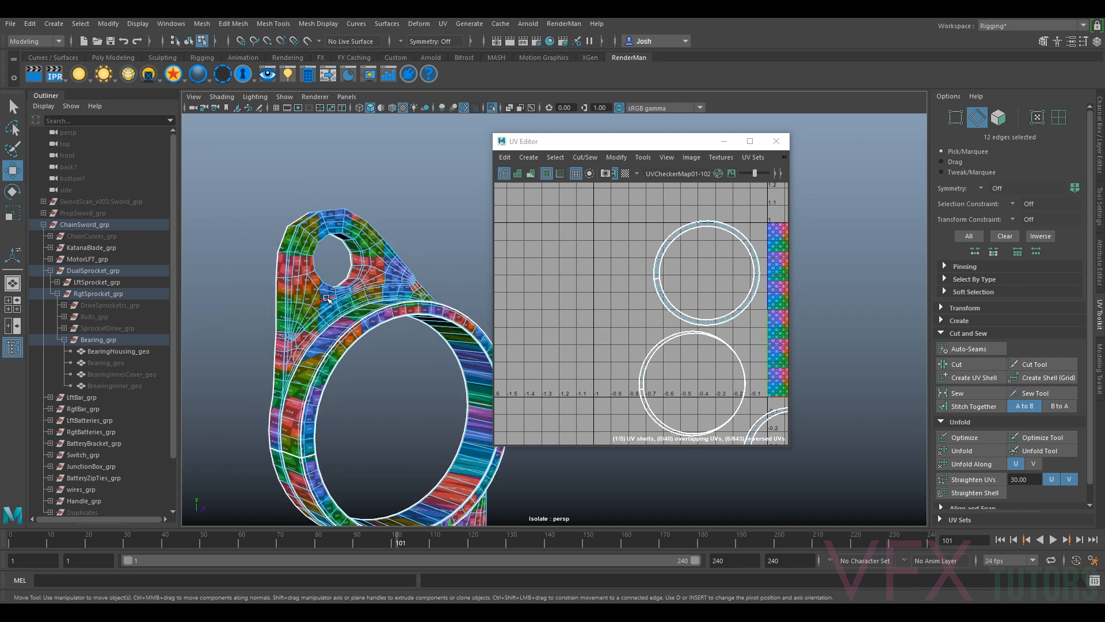
shift+double_click(366, 270)
click(966, 365)
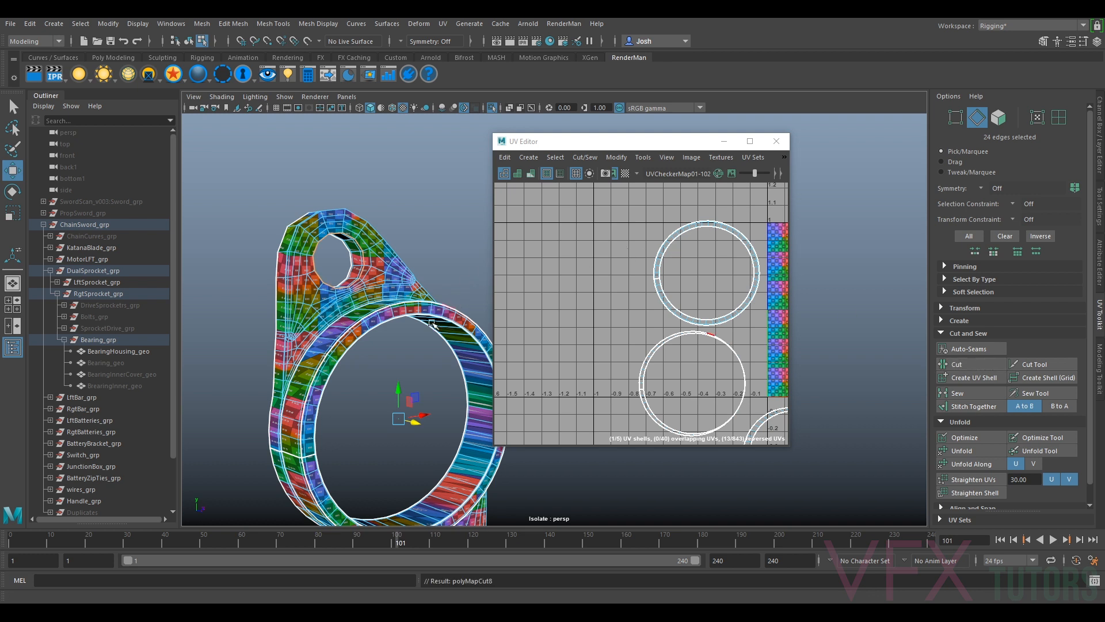
- Move the UV shell of the front face and outer sides sideways, clear of the two bolt-hole wall shells
alt+drag(312, 350, 327, 349)
alt+middle_drag(327, 349, 445, 270)
scroll(295, 289, up, 3)
alt+drag(264, 286, 591, 269)
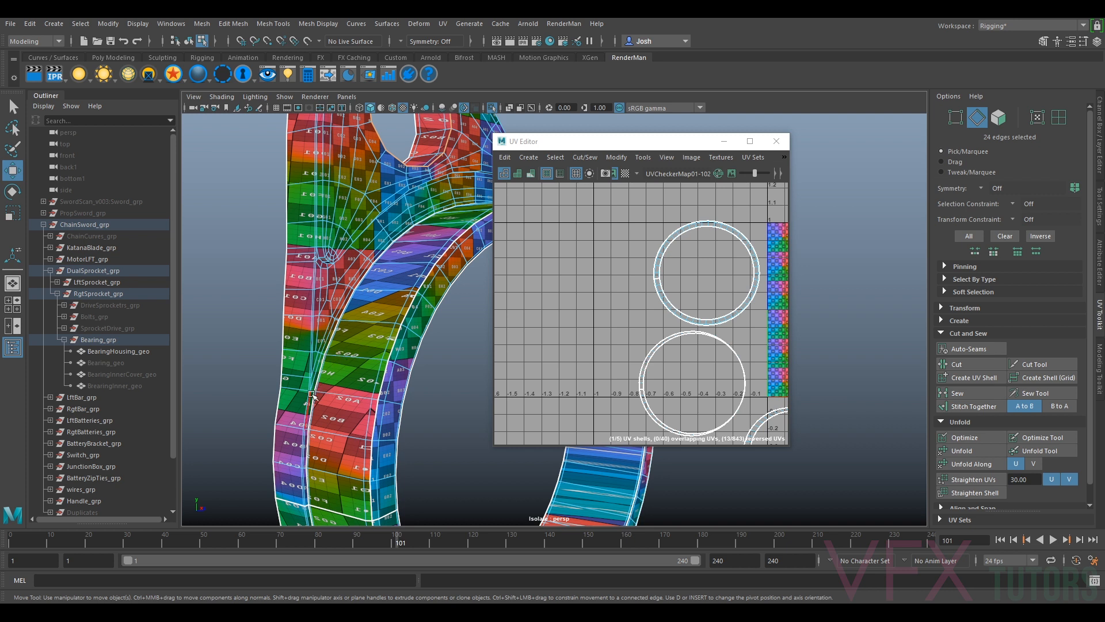
scroll(733, 303, down, 5)
scroll(637, 296, up, 5)
alt+middle_drag(759, 302, 641, 314)
right_drag(638, 315, 613, 296)
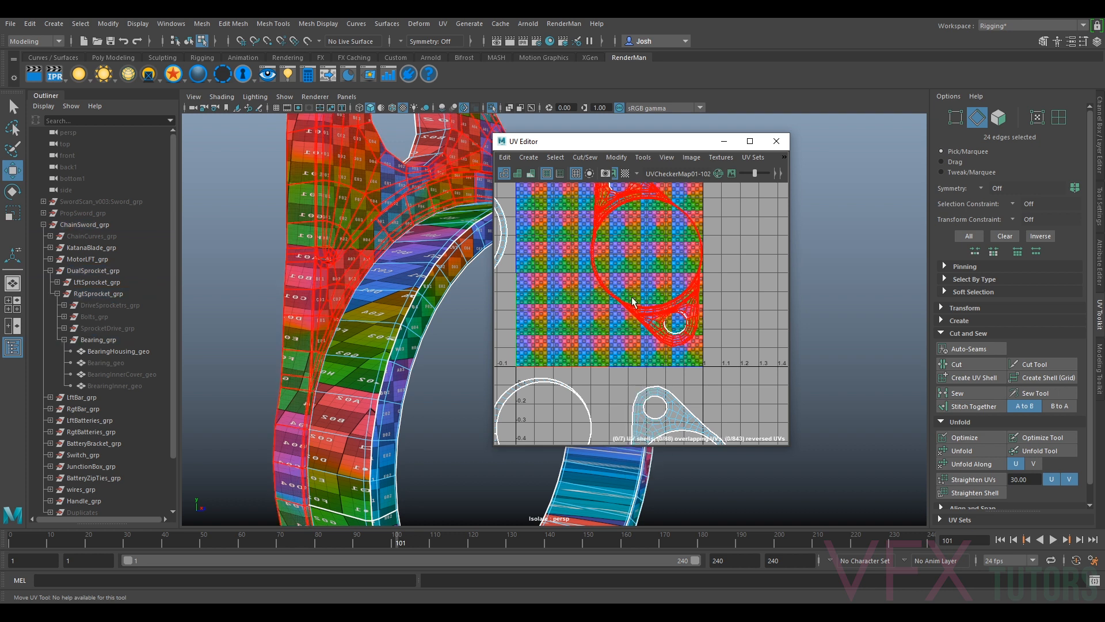
click(633, 303)
drag(647, 252, 736, 238)
- Select the outer perimeter edge loop between the housing's front face and its side wall and cut the UVs along it
scroll(378, 310, down, 3)
alt+drag(358, 314, 385, 320)
alt+middle_drag(384, 320, 415, 293)
right_drag(353, 298, 348, 258)
scroll(247, 333, up, 4)
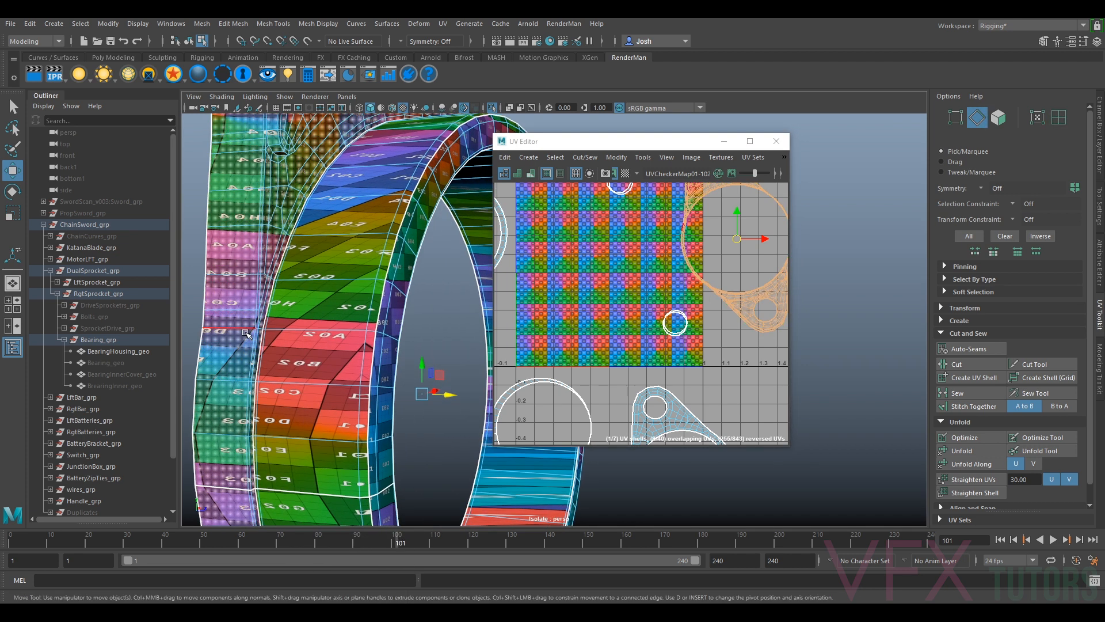
double_click(254, 317)
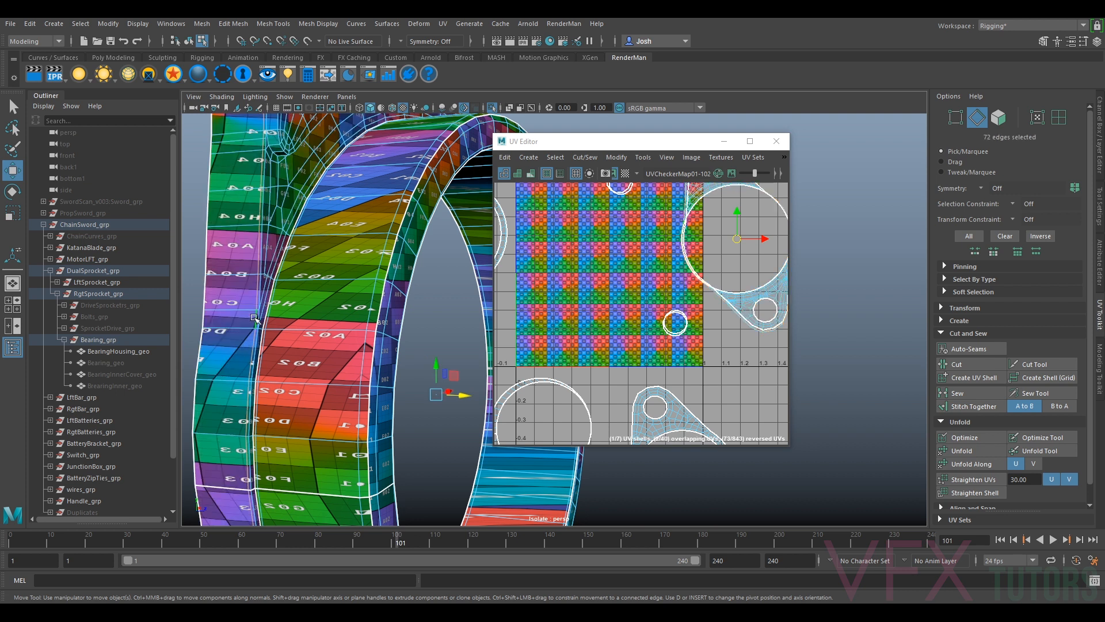
scroll(321, 313, down, 4)
alt+drag(374, 312, 361, 311)
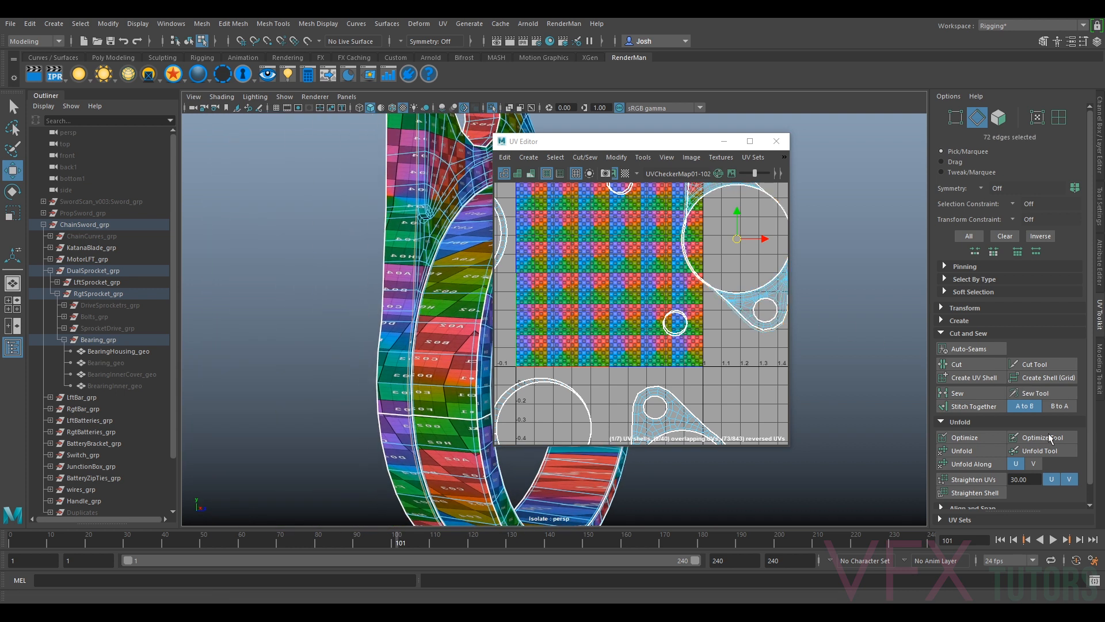
click(957, 364)
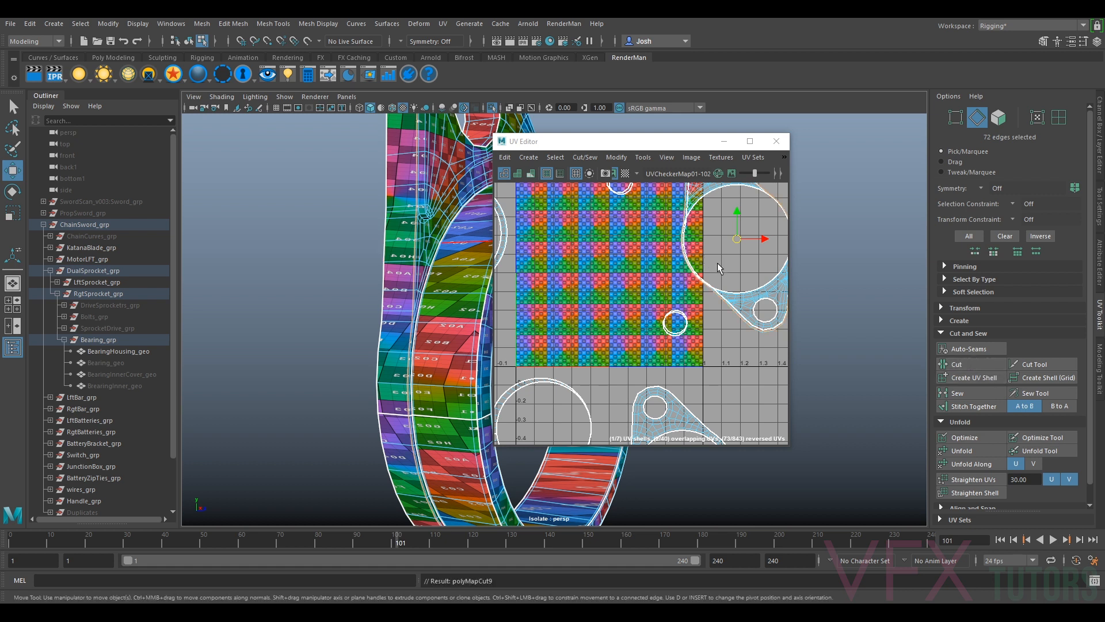
- Move the front-face UV shell farther from the 0-1 tile, clear of the outer side-wall shell
right_drag(719, 268, 723, 302)
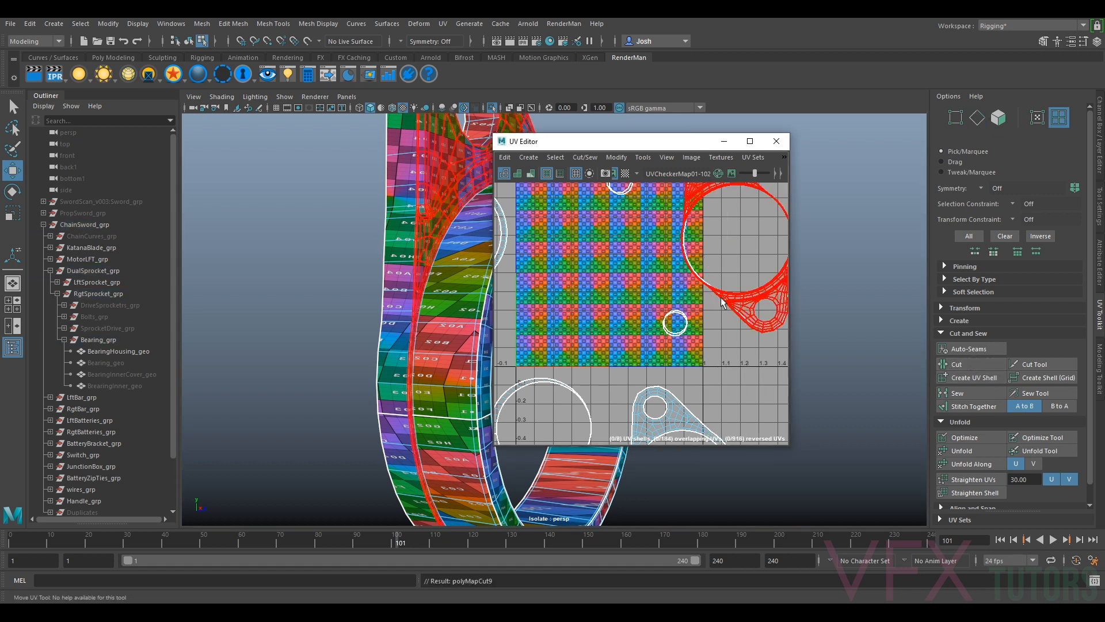
click(723, 302)
scroll(723, 302, down, 4)
alt+middle_drag(734, 268, 663, 278)
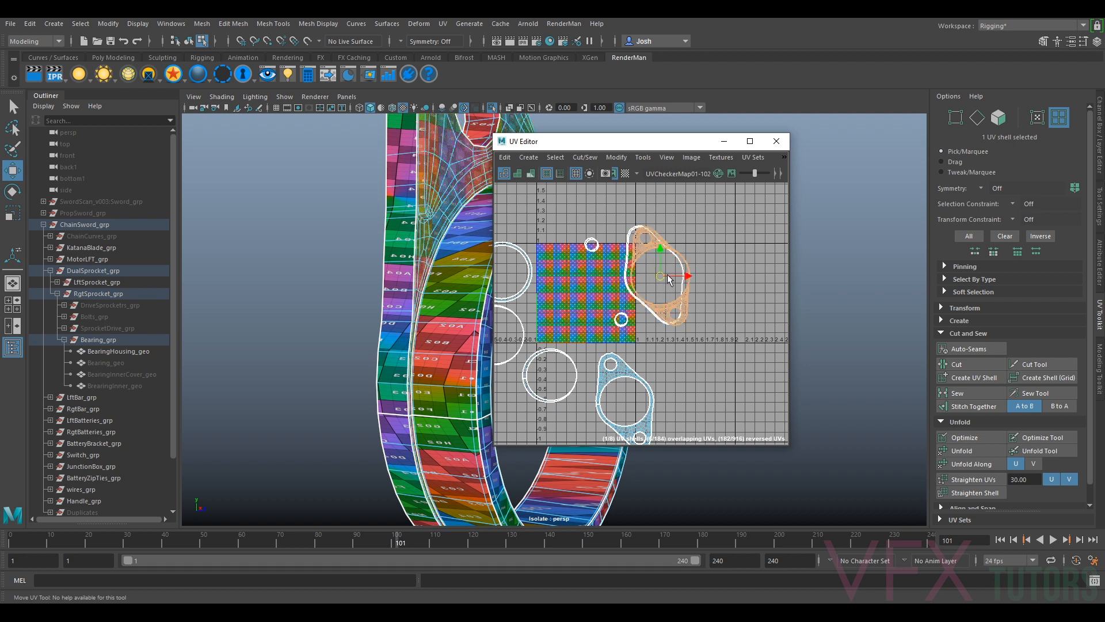
drag(670, 279, 736, 268)
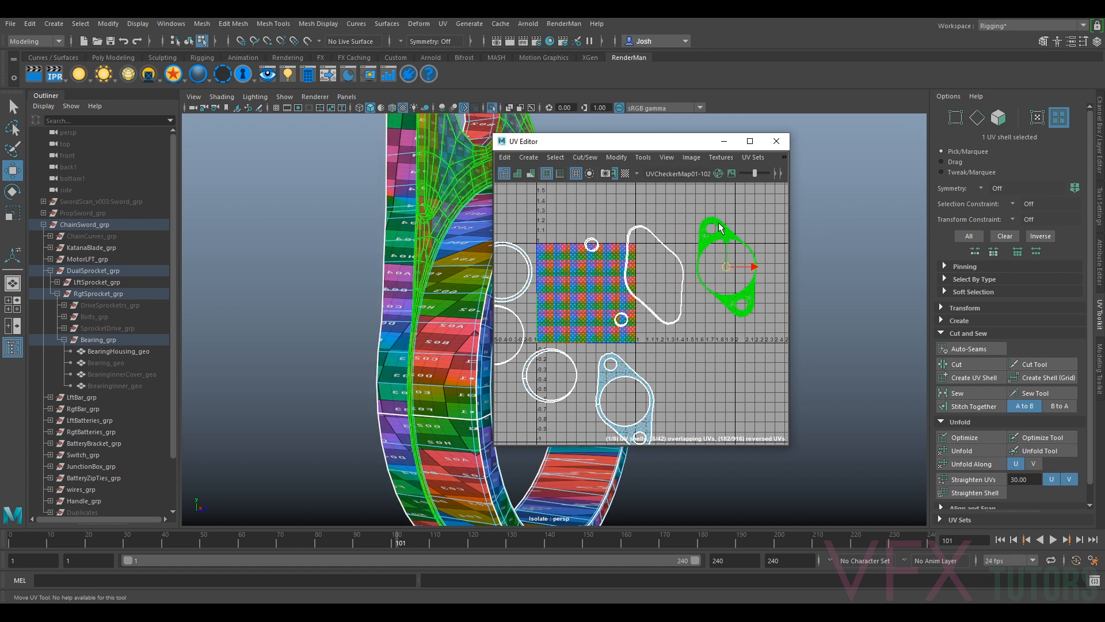
- Examine the bearing housing's ring, flange and outer edges for remaining UV seams, with edge selection active
alt+drag(428, 336, 303, 356)
alt+middle_drag(475, 299, 327, 323)
alt+drag(327, 324, 430, 320)
alt+middle_drag(430, 320, 320, 337)
alt+right_drag(320, 336, 383, 313)
alt+middle_drag(317, 269, 509, 279)
alt+drag(448, 305, 450, 285)
right_drag(451, 282, 450, 276)
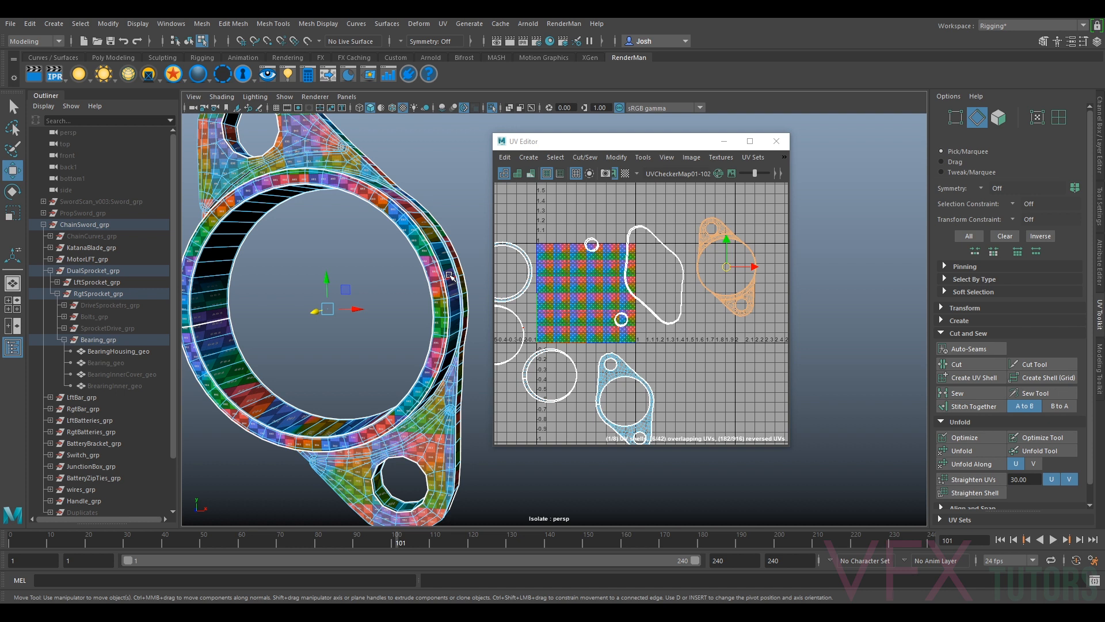
alt+drag(440, 276, 459, 345)
alt+drag(409, 258, 516, 326)
scroll(311, 273, up, 4)
alt+drag(317, 272, 371, 251)
scroll(381, 289, up, 4)
alt+middle_drag(291, 357, 377, 276)
alt+drag(321, 309, 358, 279)
alt+middle_drag(345, 307, 560, 213)
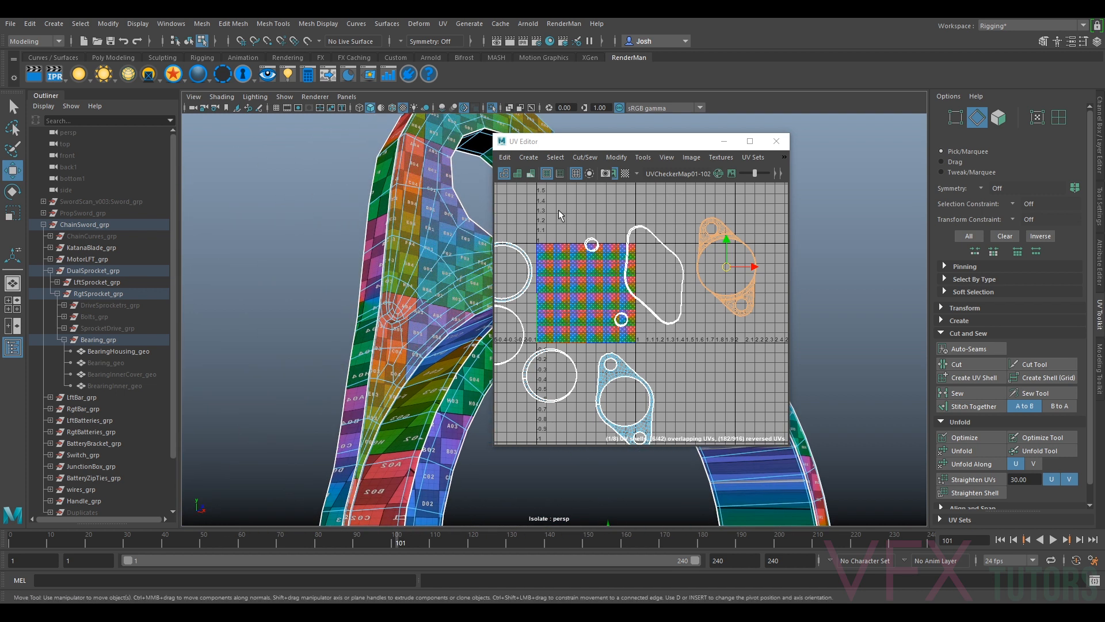
- Examine the housing's outer side wall and the narrow strip where the front face meets the ring
scroll(396, 307, up, 3)
alt+middle_drag(387, 308, 302, 364)
scroll(302, 364, down, 3)
alt+middle_drag(370, 411, 428, 184)
alt+middle_drag(421, 285, 288, 346)
scroll(290, 344, down, 3)
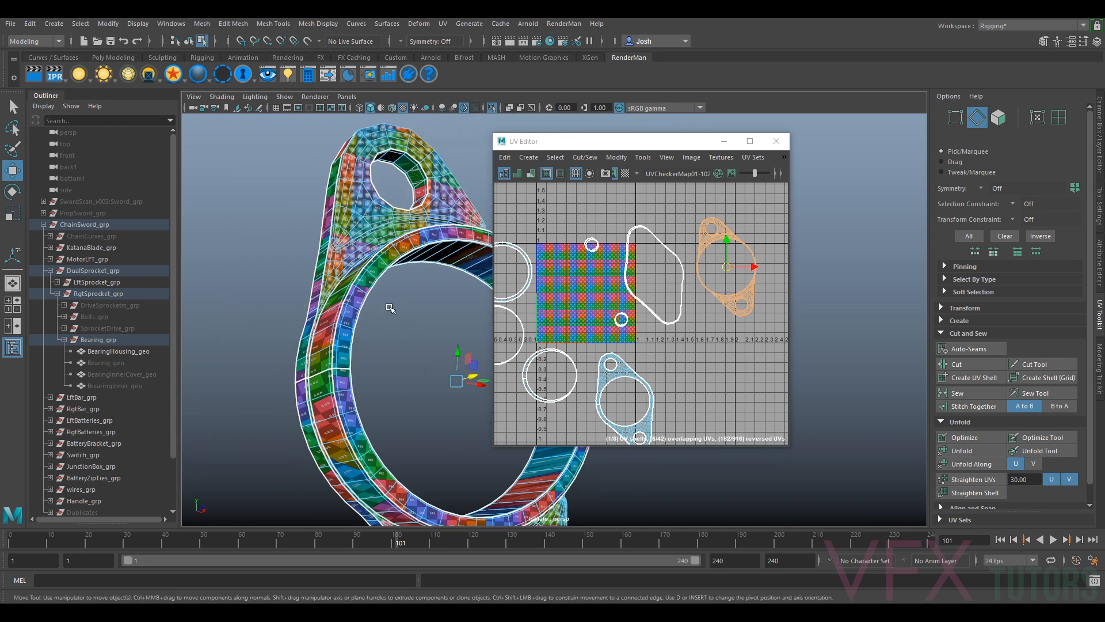
mouse_move(389, 291)
alt+mouse_down()
mouse_move(387, 301)
mouse_move(449, 289)
mouse_move(398, 296)
alt+mouse_up()
scroll(469, 286, up, 4)
alt+middle_drag(398, 296, 342, 323)
right_drag(315, 290, 312, 249)
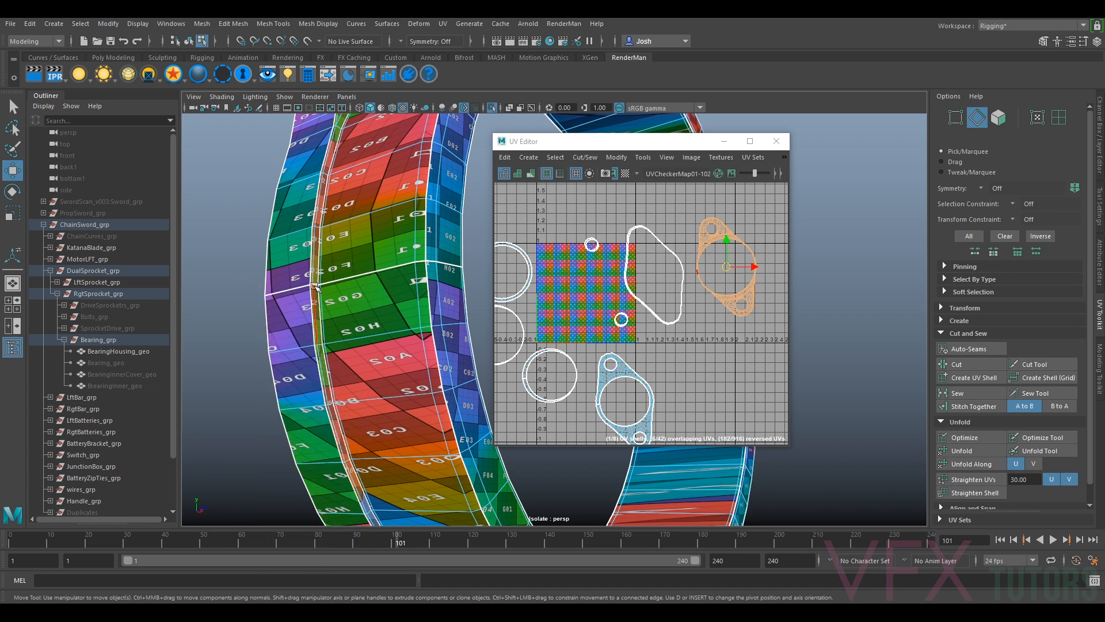
scroll(315, 287, down, 4)
alt+drag(338, 264, 400, 239)
alt+middle_drag(401, 239, 296, 440)
alt+drag(296, 439, 290, 339)
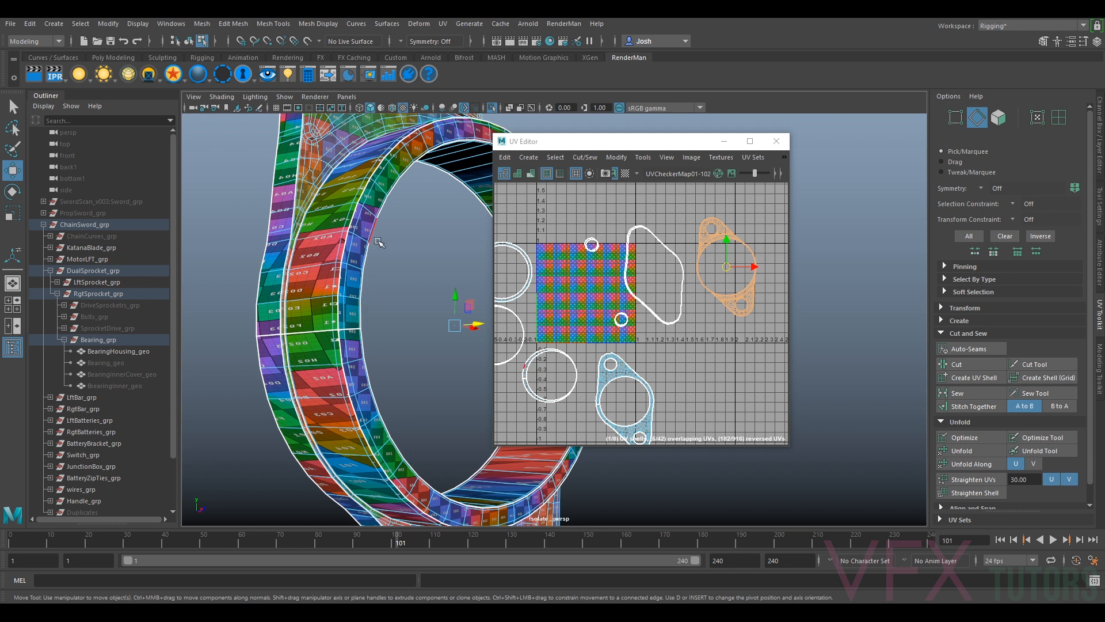
alt+drag(329, 321, 327, 315)
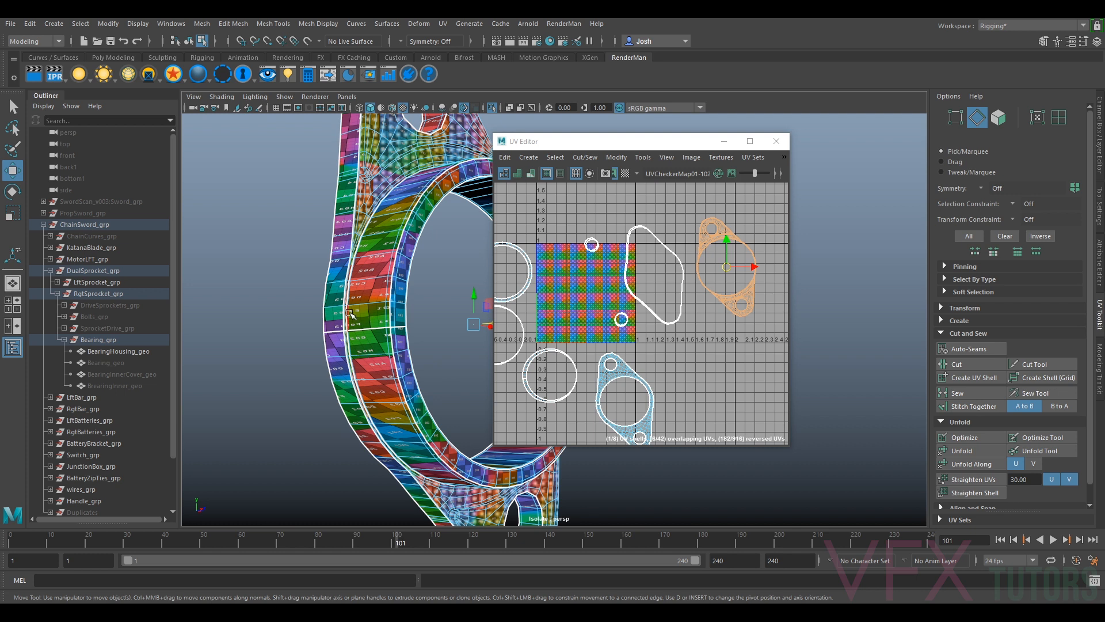
alt+drag(353, 313, 391, 312)
scroll(391, 312, up, 4)
alt+drag(290, 281, 303, 311)
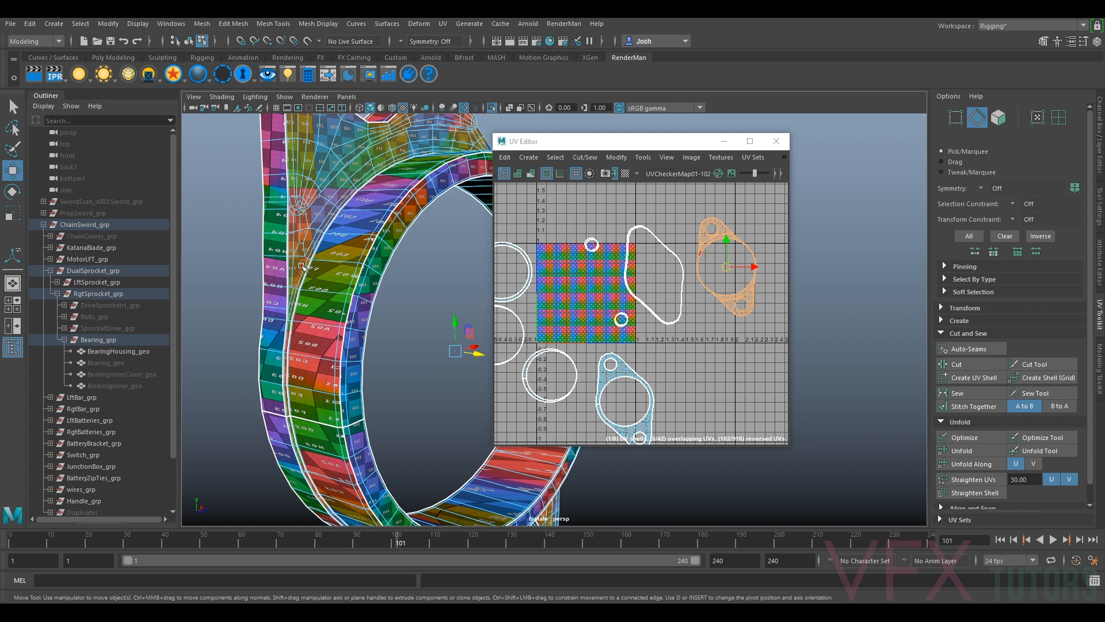
alt+drag(314, 283, 361, 251)
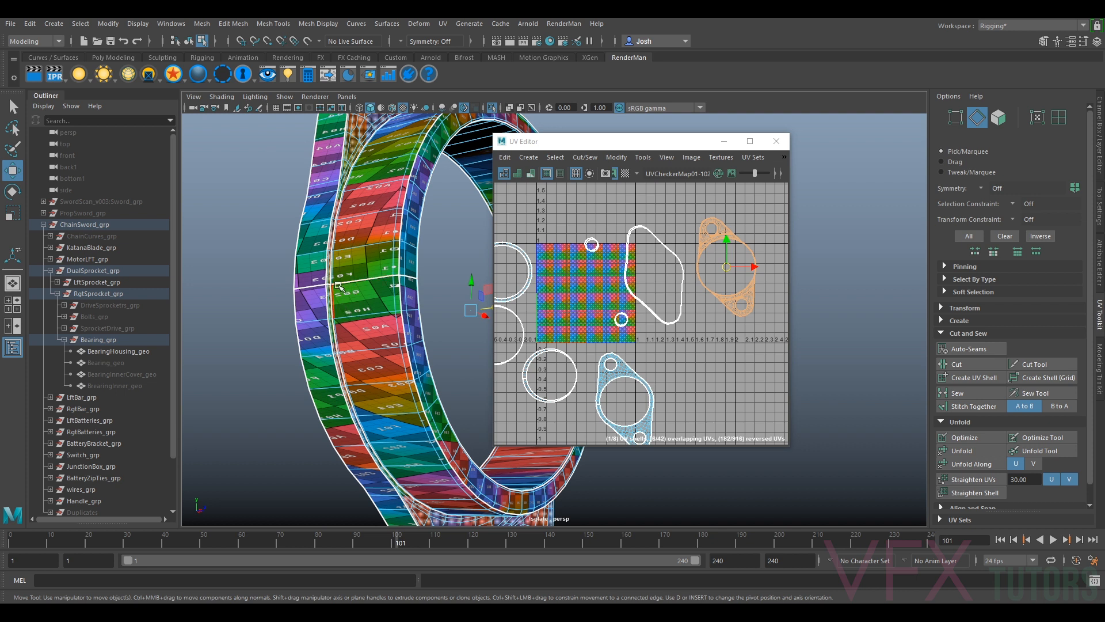
alt+drag(380, 297, 341, 259)
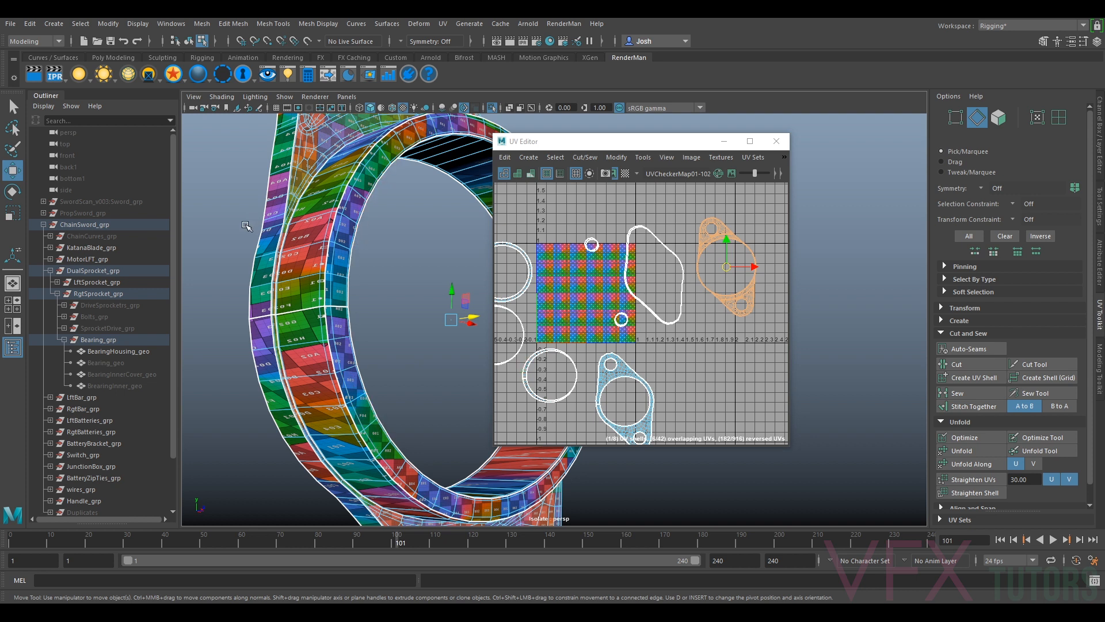
- Examine the checker texture on the housing's front face around the ring and the lower bolt-hole lug
alt+drag(275, 292, 383, 285)
alt+drag(407, 213, 446, 218)
alt+middle_drag(354, 213, 392, 236)
alt+drag(391, 236, 415, 221)
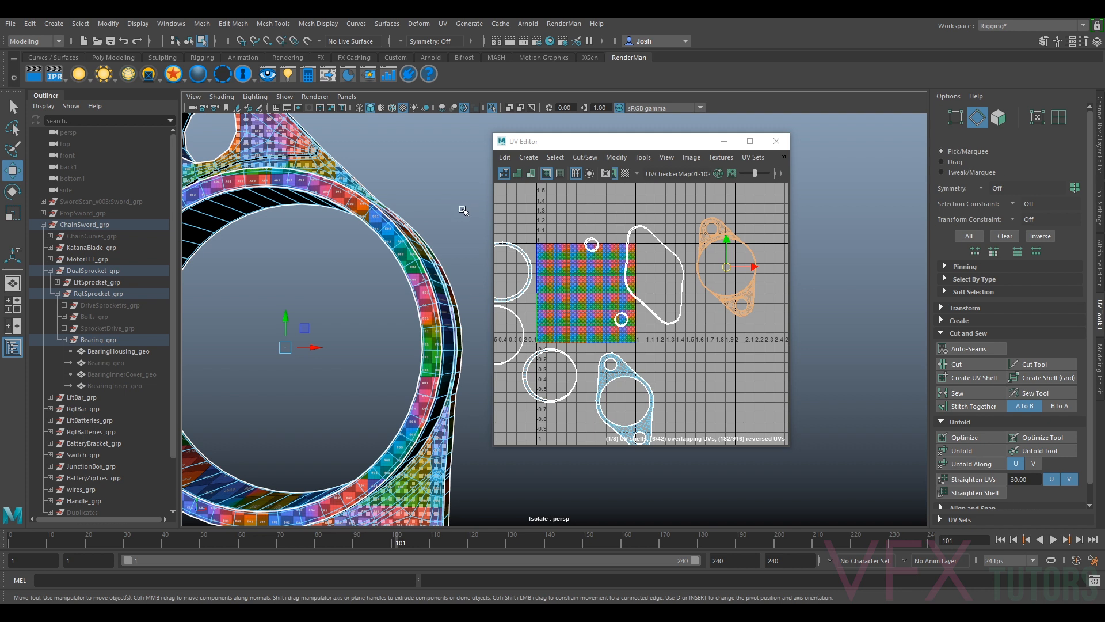
alt+drag(406, 229, 370, 218)
alt+drag(418, 292, 391, 306)
alt+right_drag(391, 305, 279, 272)
alt+drag(279, 272, 312, 253)
alt+right_drag(312, 253, 330, 291)
alt+drag(330, 291, 307, 262)
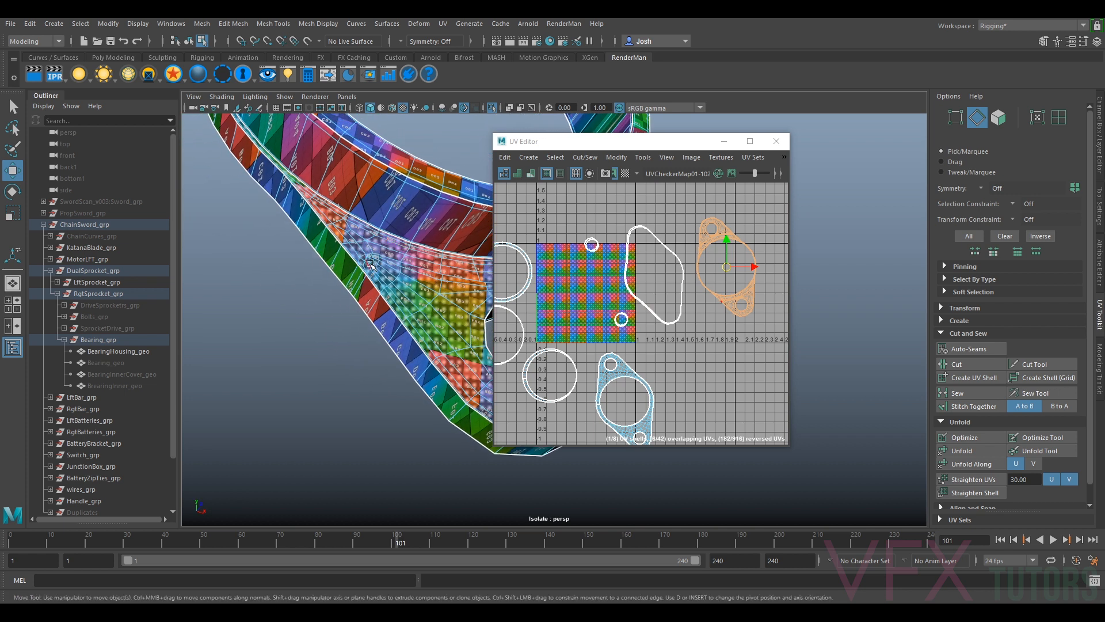
alt+drag(373, 277, 373, 283)
mouse_move(375, 291)
alt+mouse_down()
mouse_move(390, 321)
mouse_move(388, 303)
mouse_move(361, 296)
alt+mouse_up()
scroll(289, 358, up, 5)
alt+drag(289, 358, 387, 345)
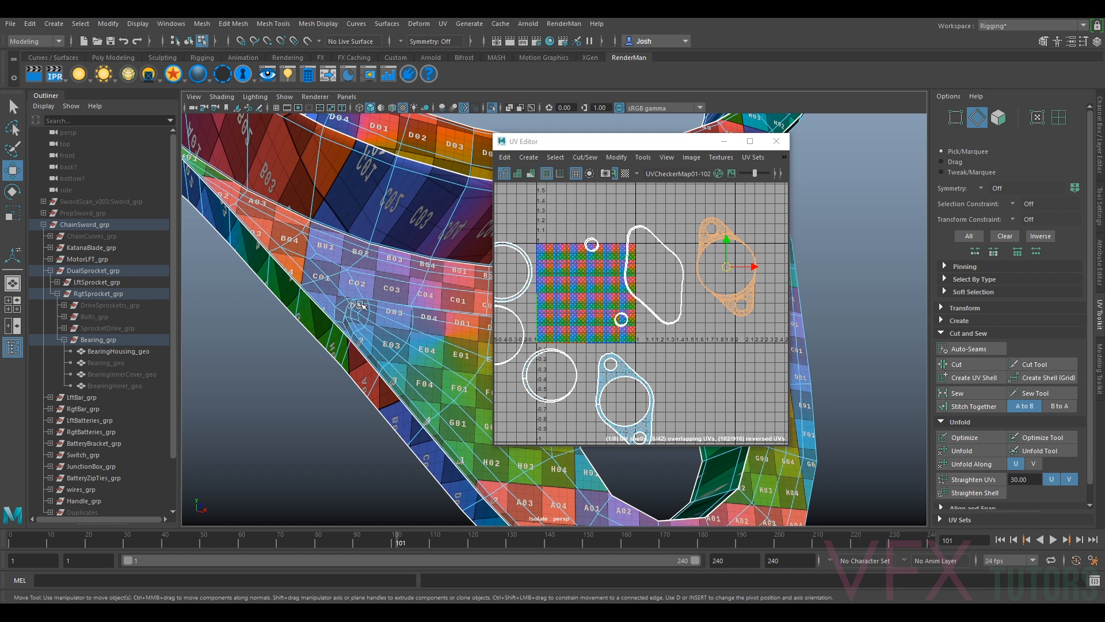
- Select the edge loop running crosswise over the housing's outer walls beside the ring and cut the UVs along it
alt+drag(357, 308, 288, 343)
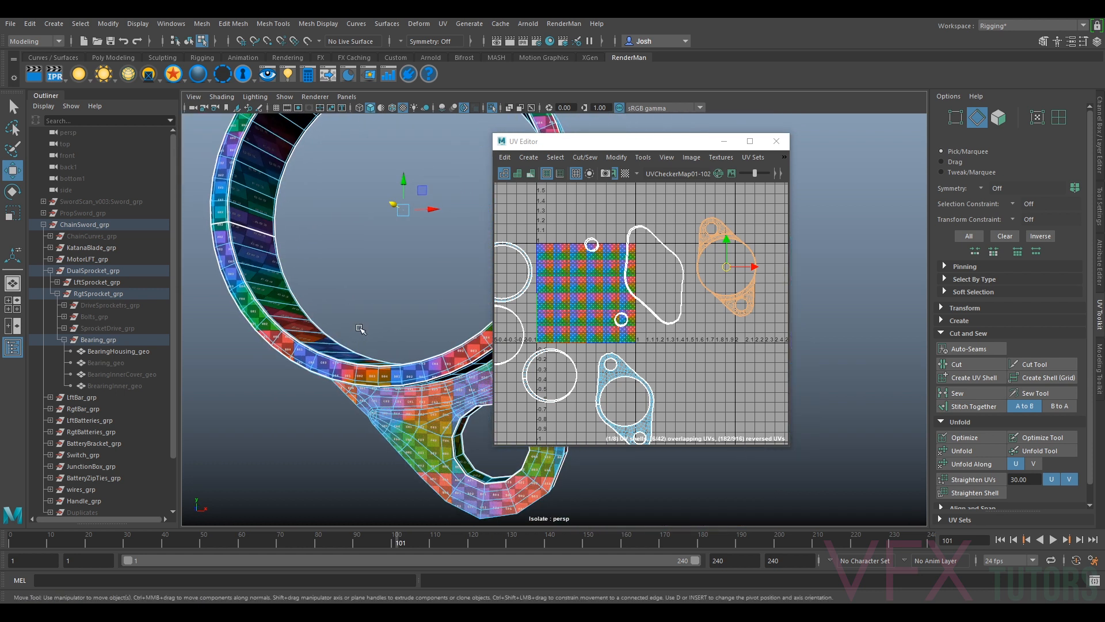
alt+middle_drag(288, 343, 262, 353)
alt+drag(262, 353, 280, 303)
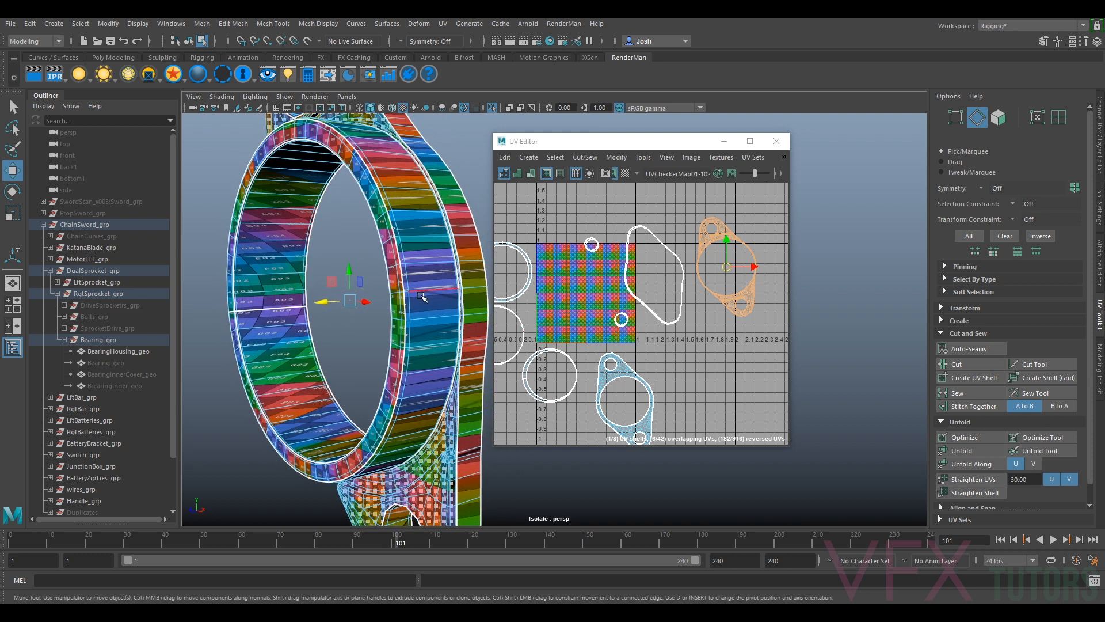
right_click(426, 283)
right_drag(426, 276, 424, 277)
double_click(425, 286)
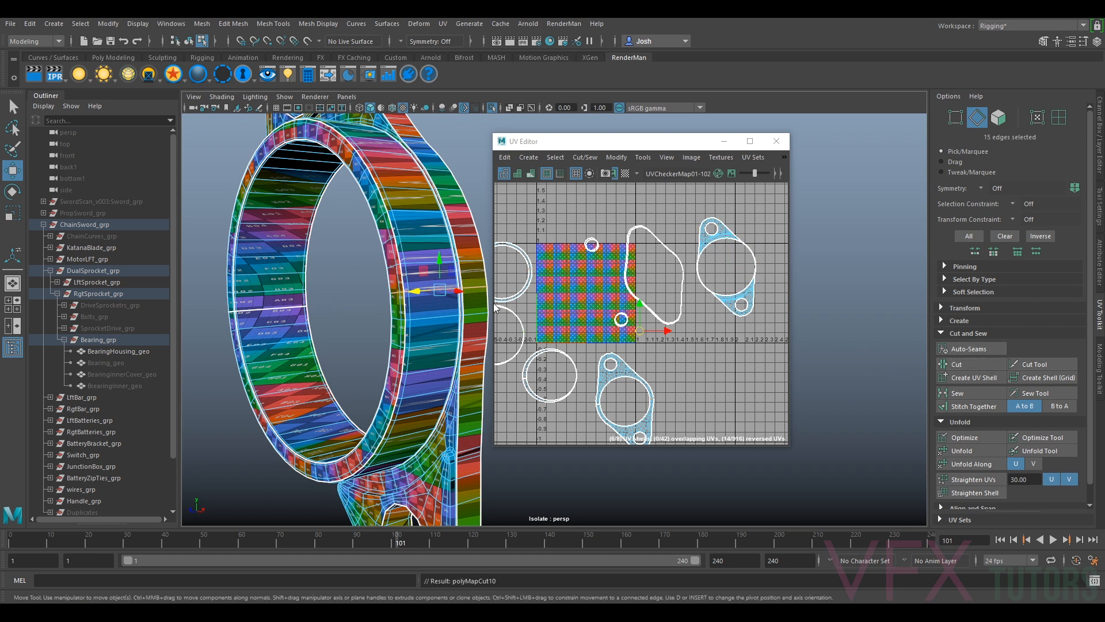
alt+middle_drag(705, 314, 729, 288)
alt+drag(380, 398, 405, 361)
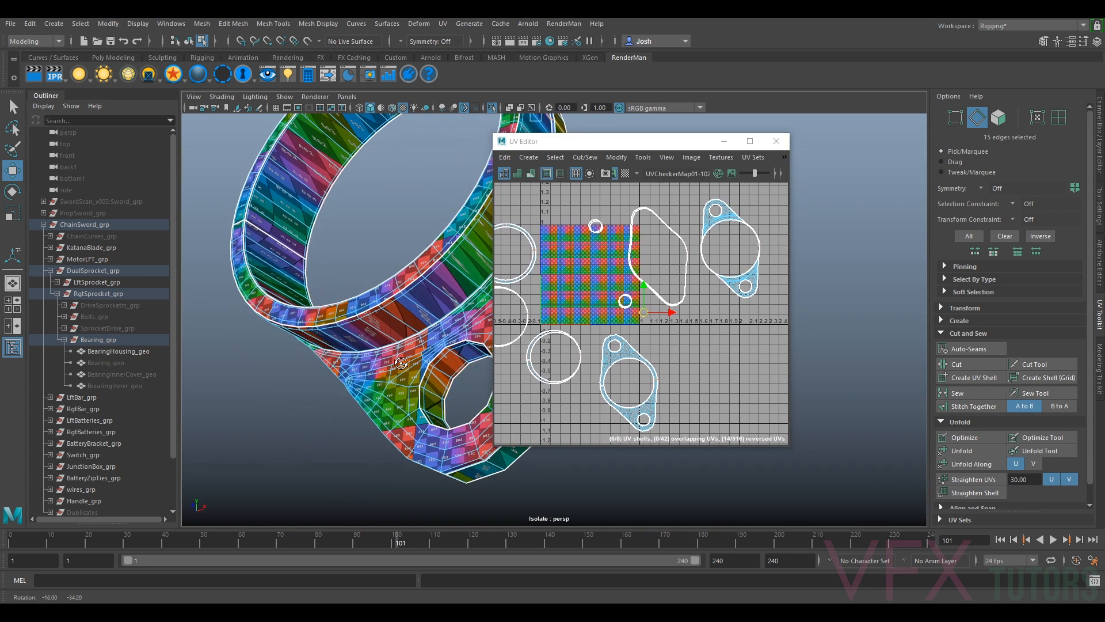
- Move the lower and upper halves of the split front-face UV shell down and apart, and select both
right_drag(713, 271, 730, 284)
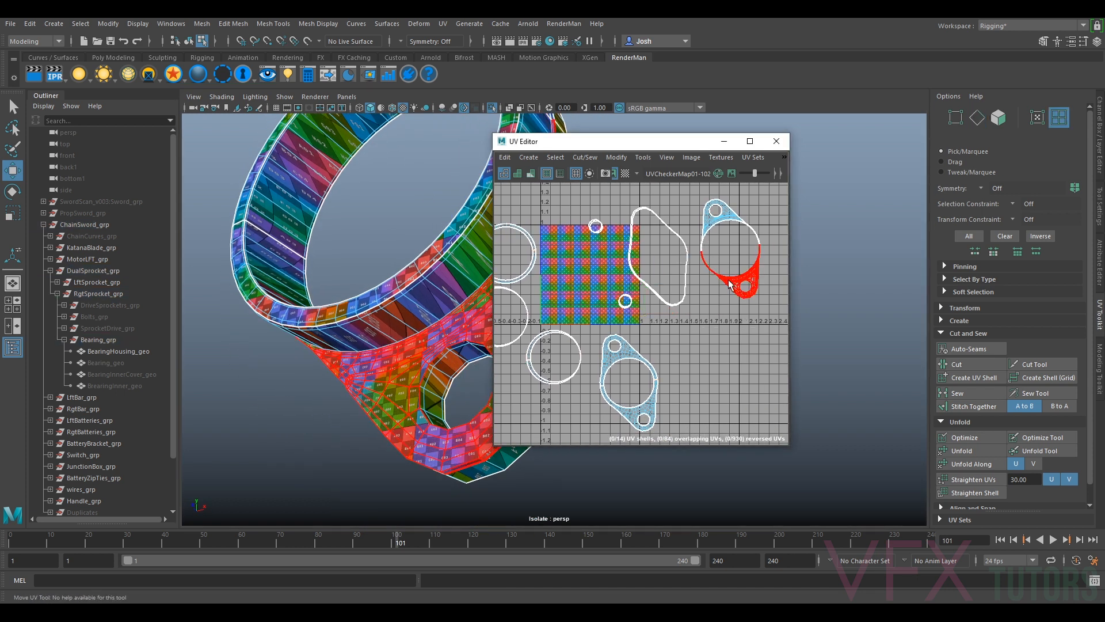
click(728, 284)
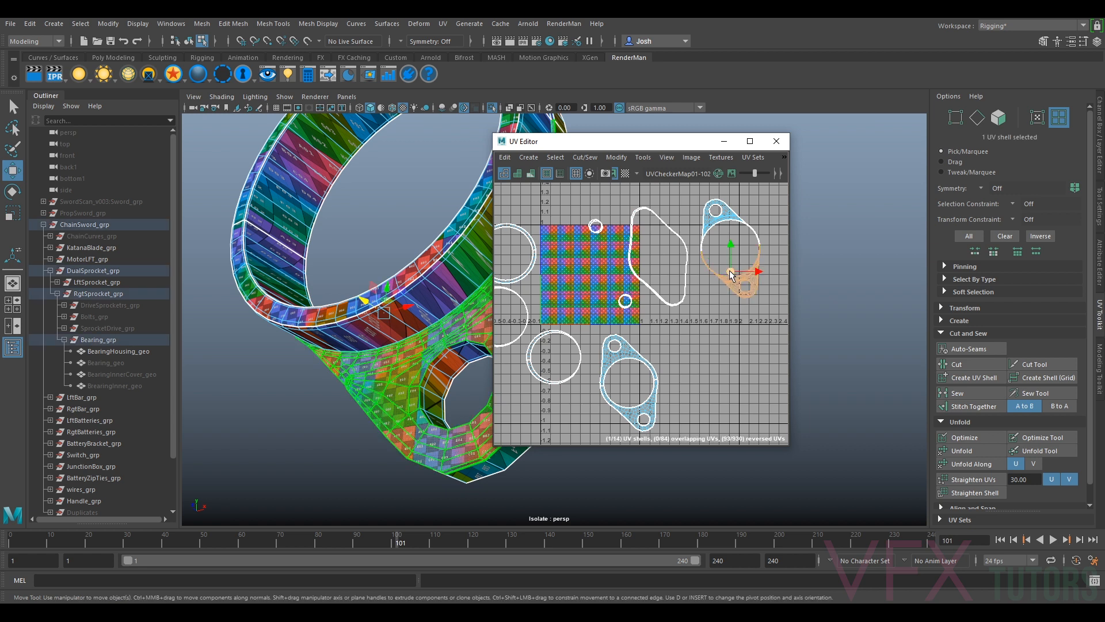
drag(731, 276, 735, 338)
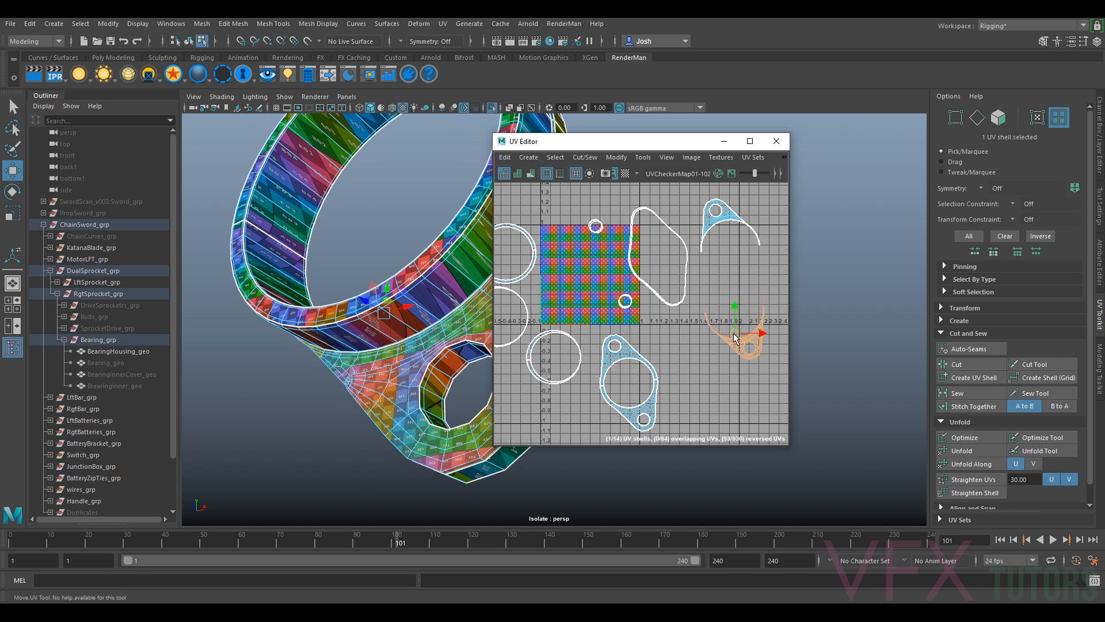
click(723, 230)
drag(724, 230, 730, 260)
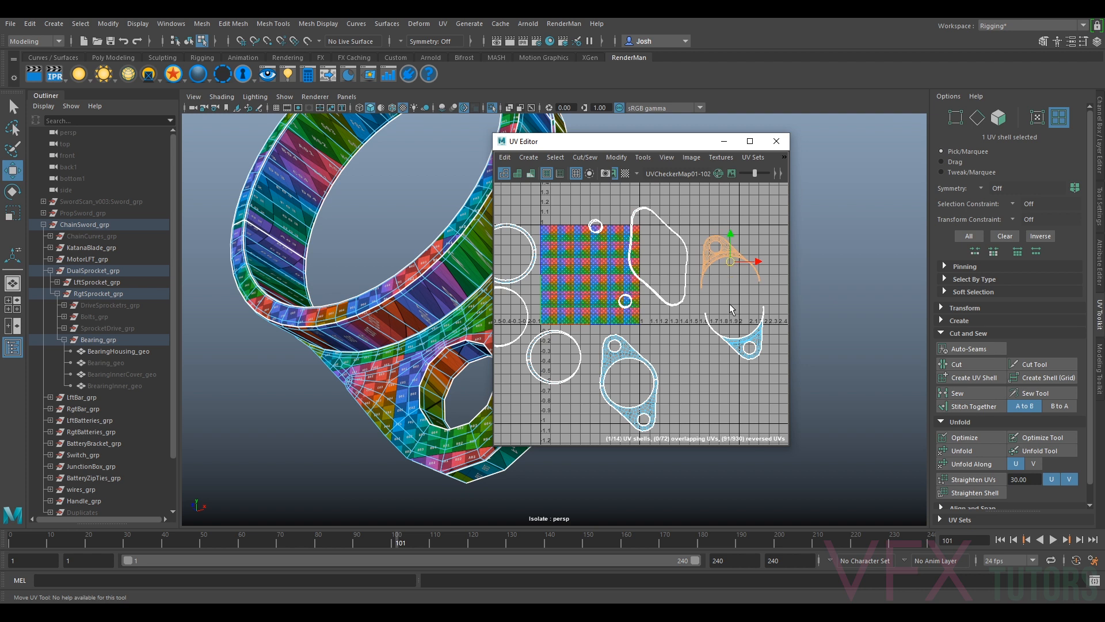
shift+click(743, 340)
alt+drag(403, 345, 405, 402)
scroll(749, 314, up, 4)
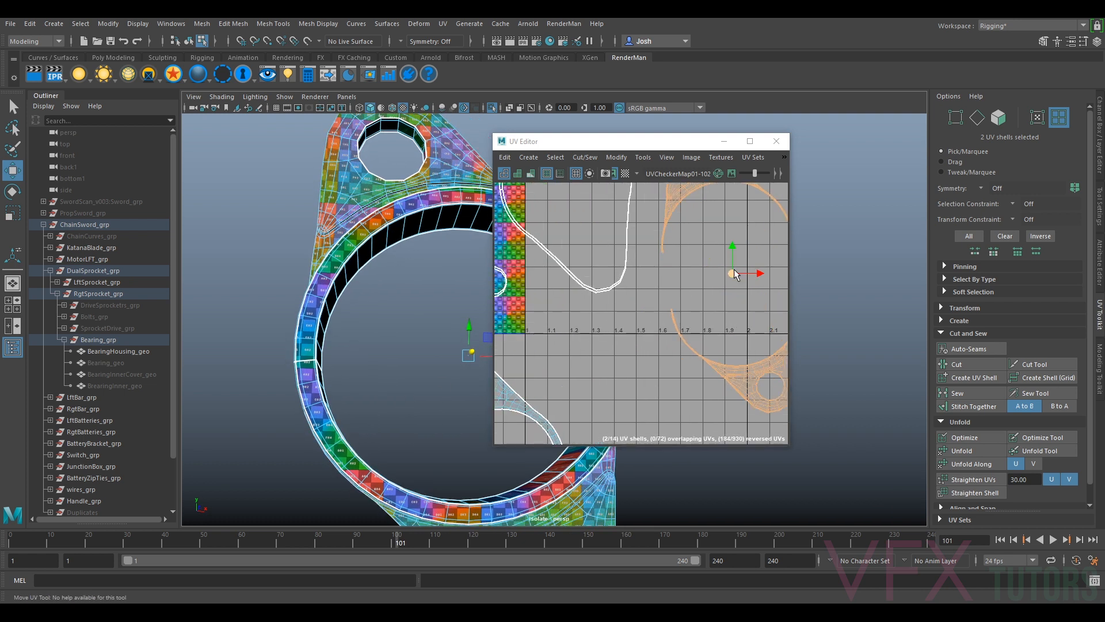
- Select the cut end edges on both sides of the front-face shell's halves and sew them back together
click(717, 269)
scroll(662, 311, up, 5)
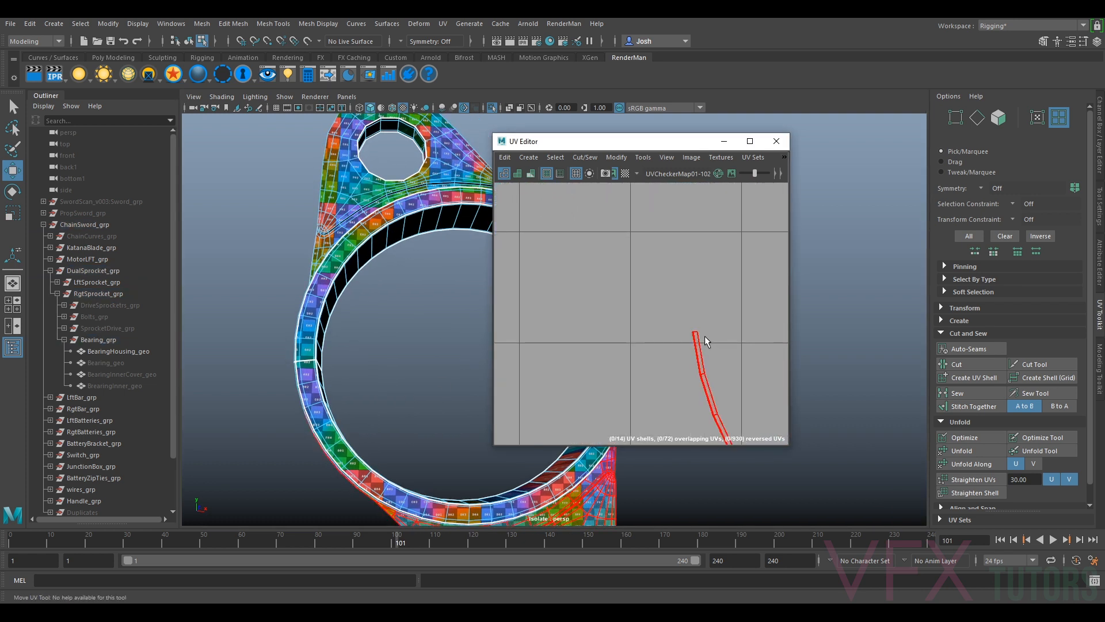
scroll(697, 328, up, 4)
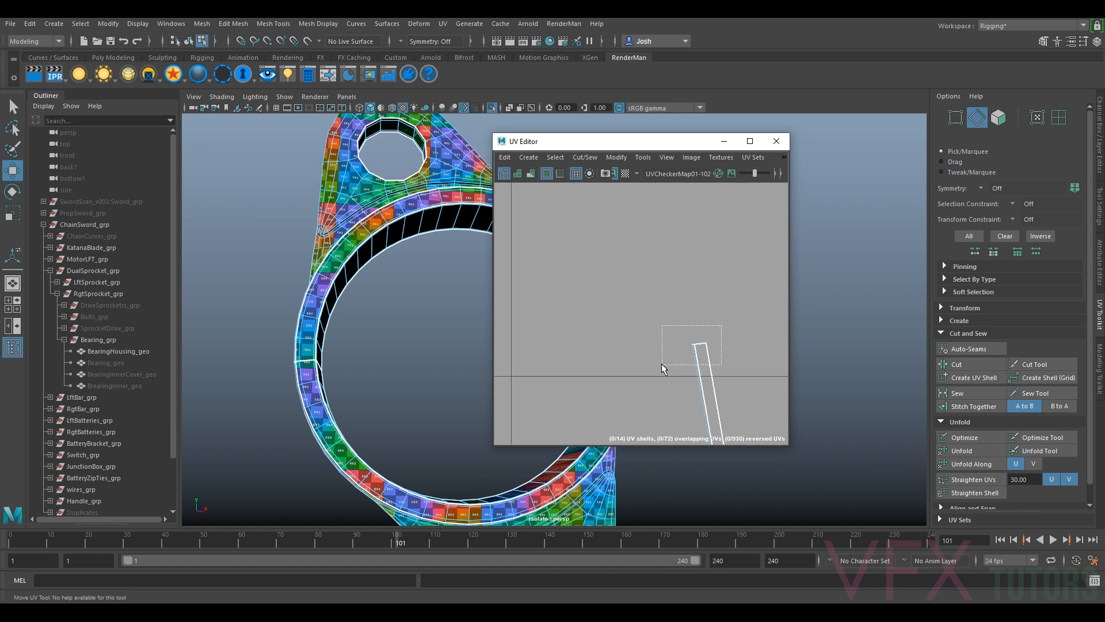
drag(661, 364, 662, 364)
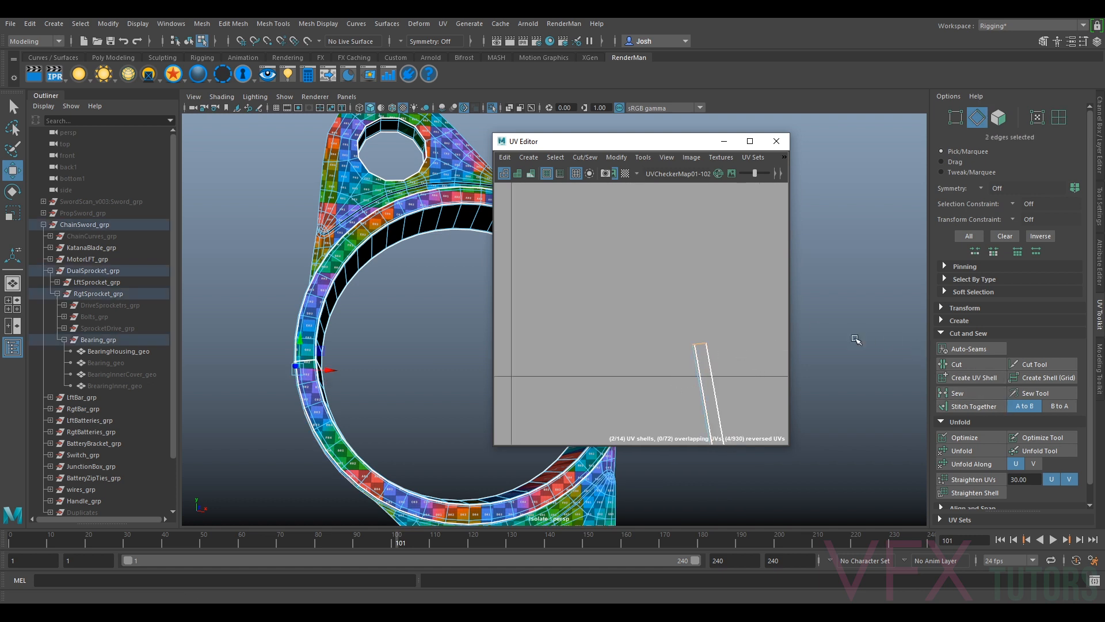
scroll(856, 339, down, 5)
scroll(720, 335, down, 5)
alt+middle_drag(736, 313, 591, 317)
scroll(685, 315, down, 3)
alt+middle_drag(736, 312, 609, 327)
scroll(609, 326, down, 3)
scroll(731, 317, up, 4)
shift+drag(708, 324, 699, 344)
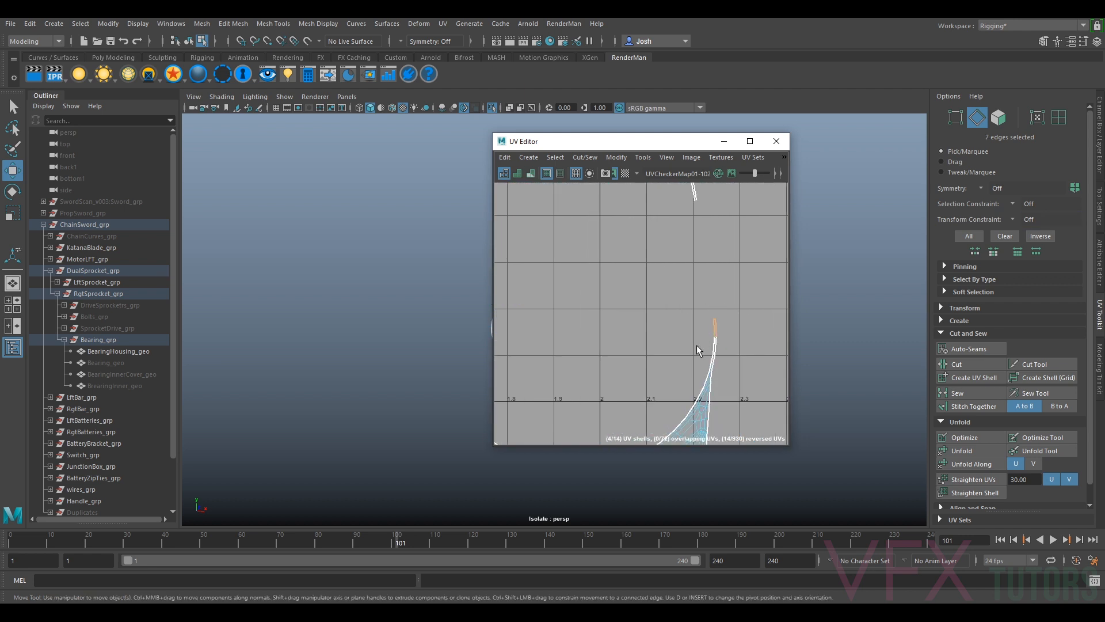
click(966, 379)
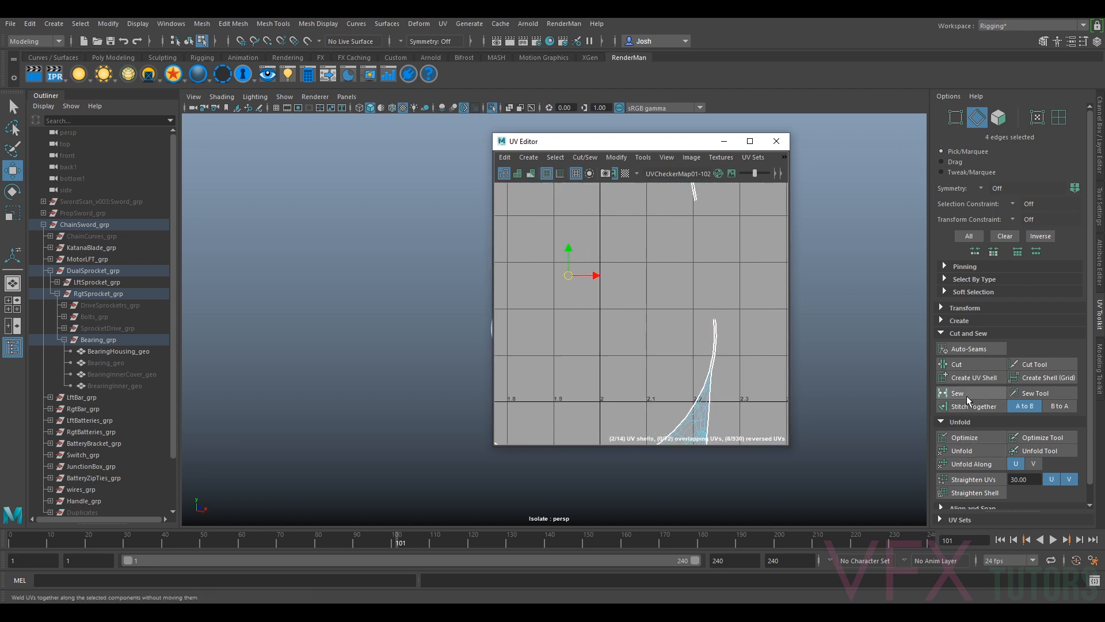
scroll(734, 320, down, 5)
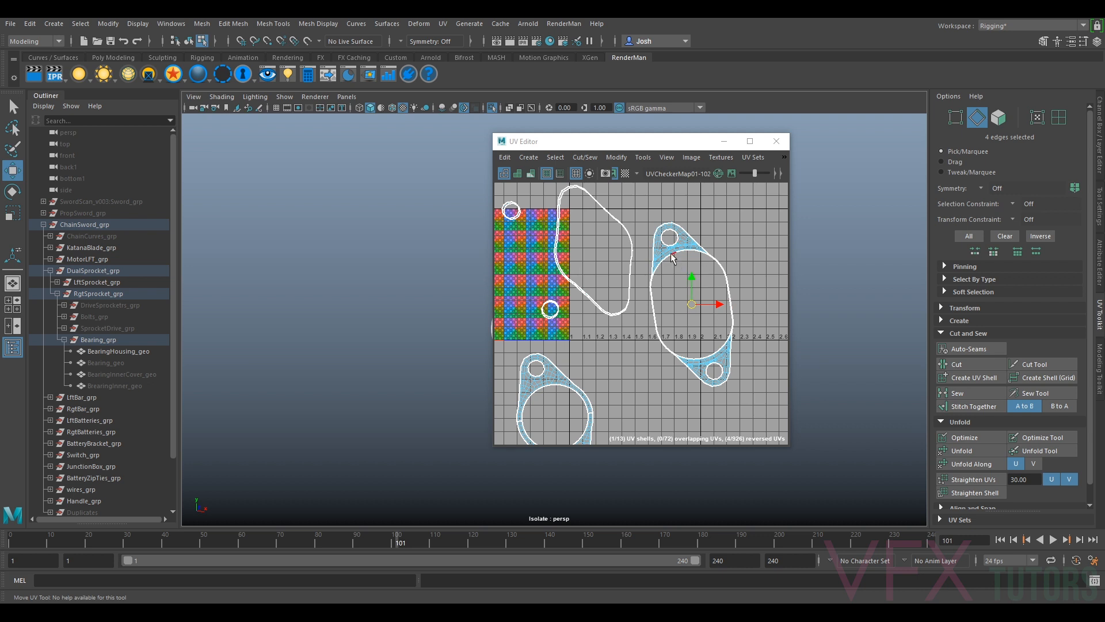
- Select the crosswise cut edge on the outer side-wall UV shell near the 0-1 tile's border and sew it
alt+drag(444, 256, 411, 283)
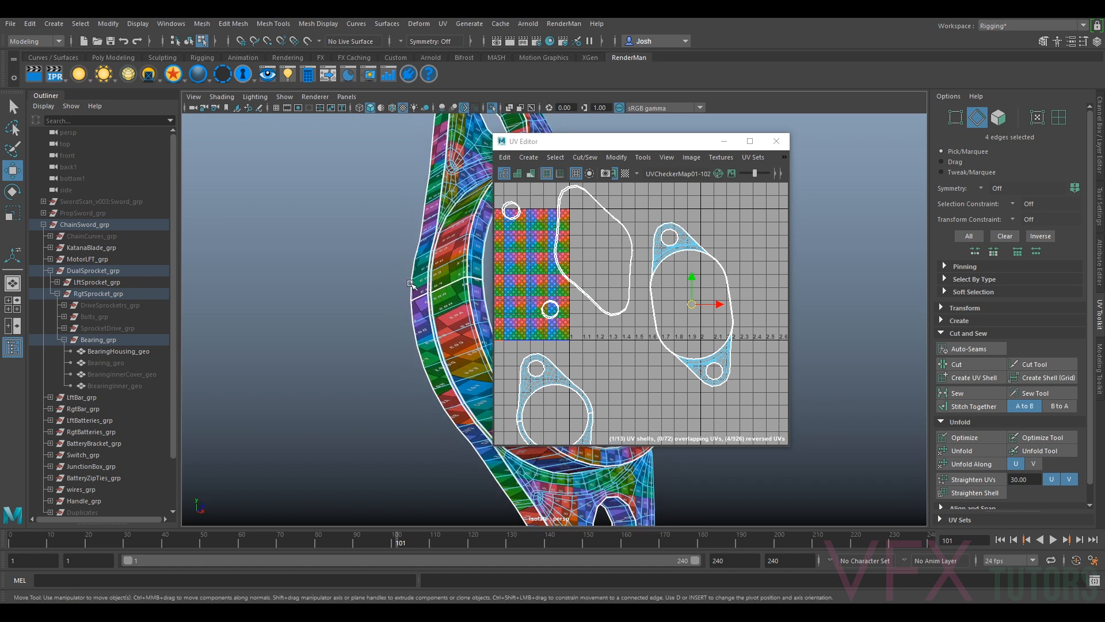
alt+middle_drag(602, 238, 641, 264)
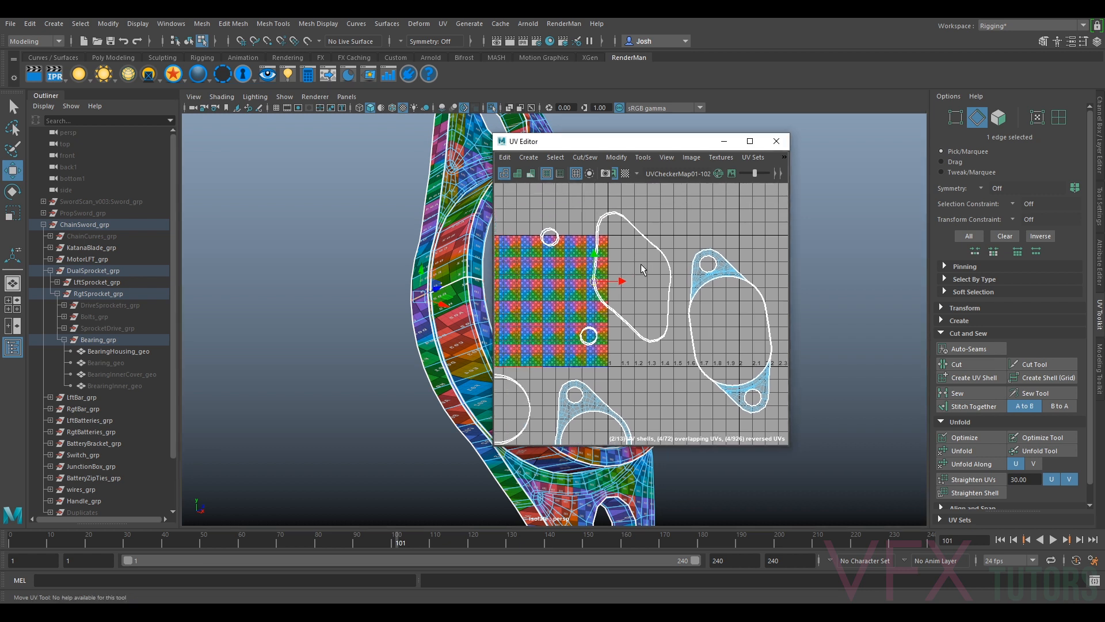
scroll(644, 262, up, 3)
double_click(588, 319)
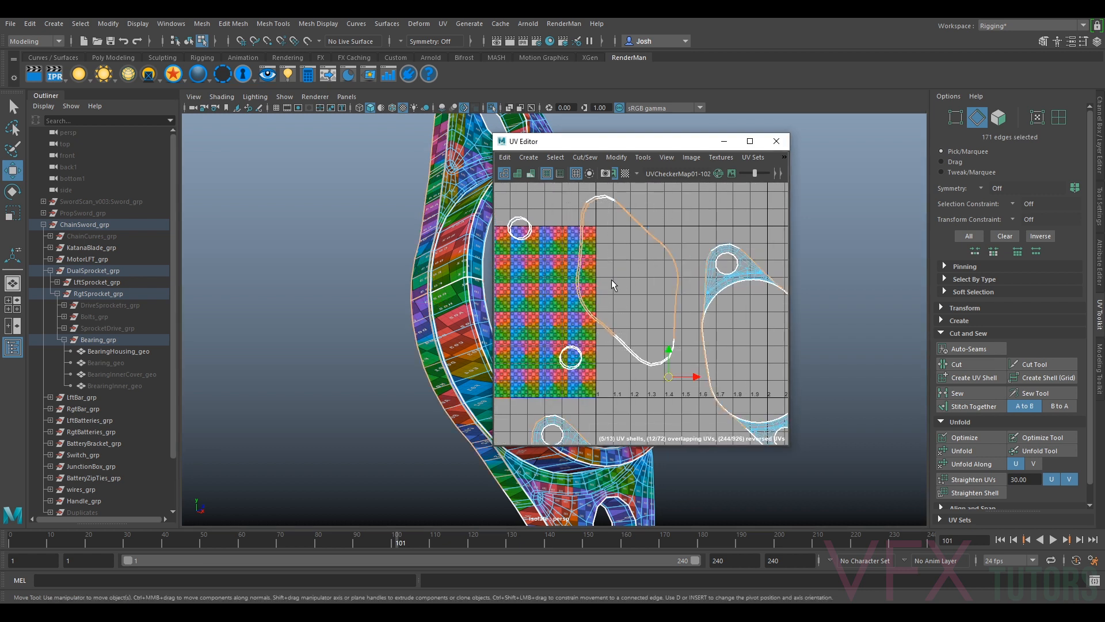
scroll(529, 284, up, 5)
click(432, 292)
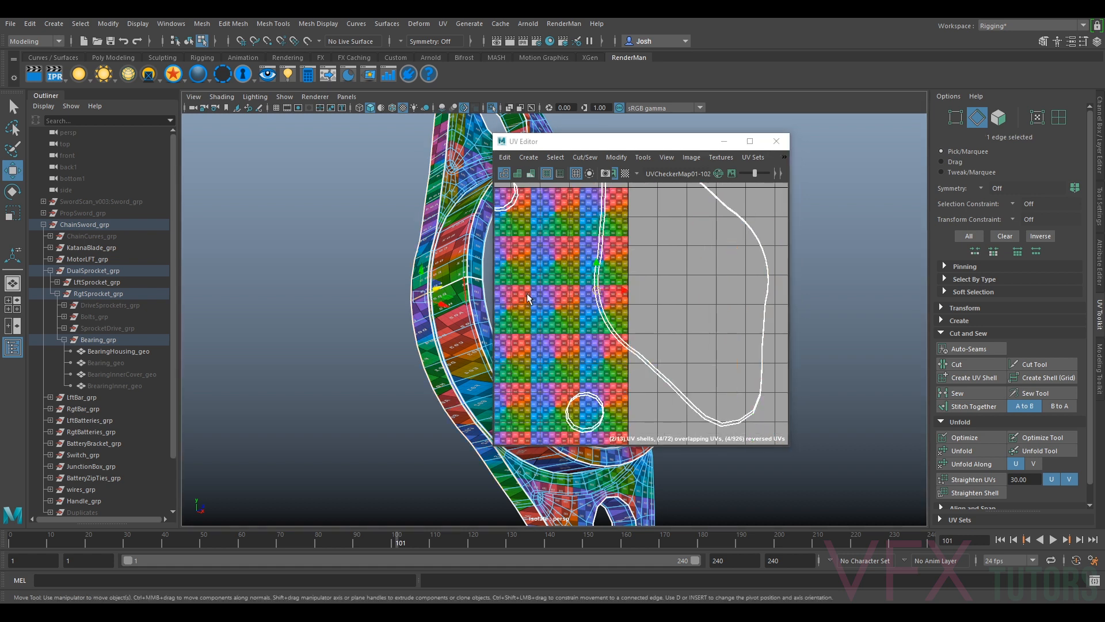
scroll(558, 285, up, 5)
scroll(616, 278, up, 10)
drag(666, 338, 571, 385)
ctrl+drag(642, 251, 567, 282)
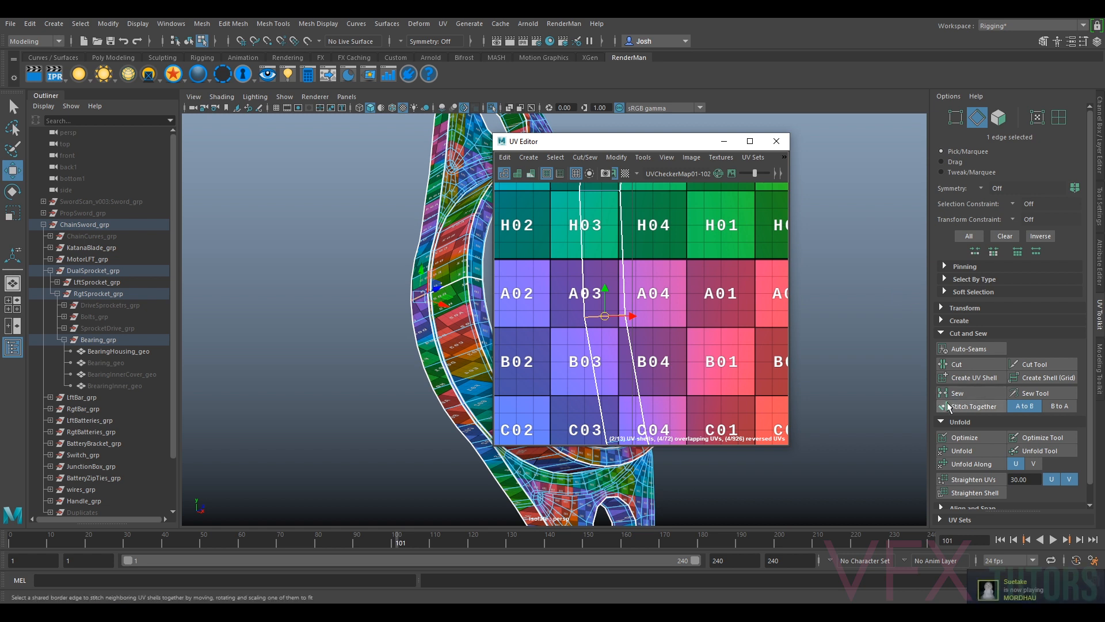
click(964, 392)
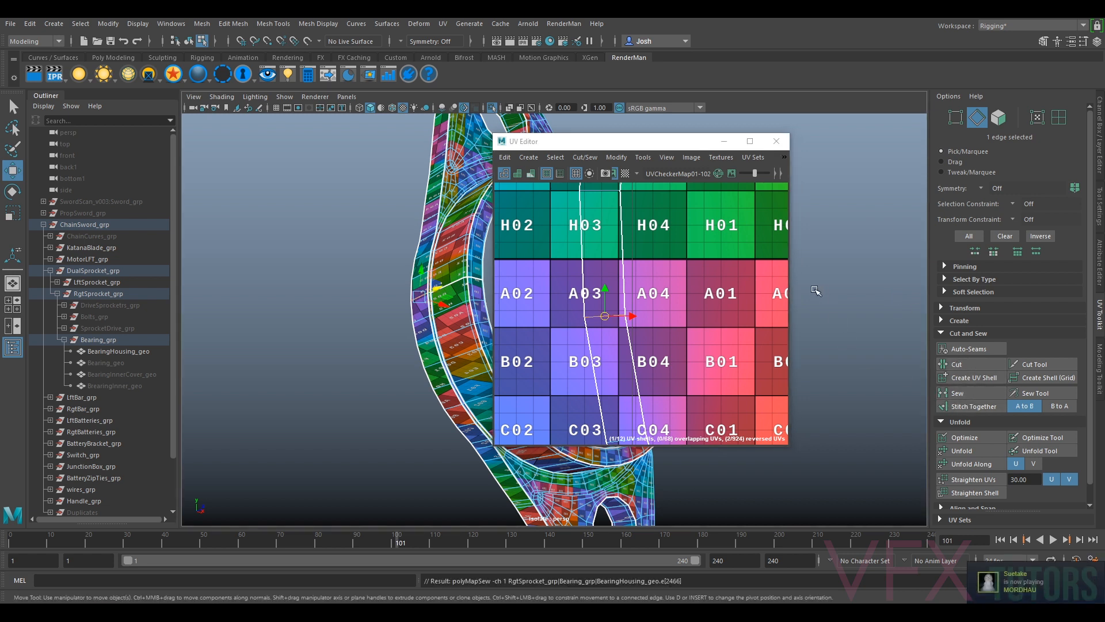
scroll(810, 287, down, 3)
scroll(727, 306, down, 8)
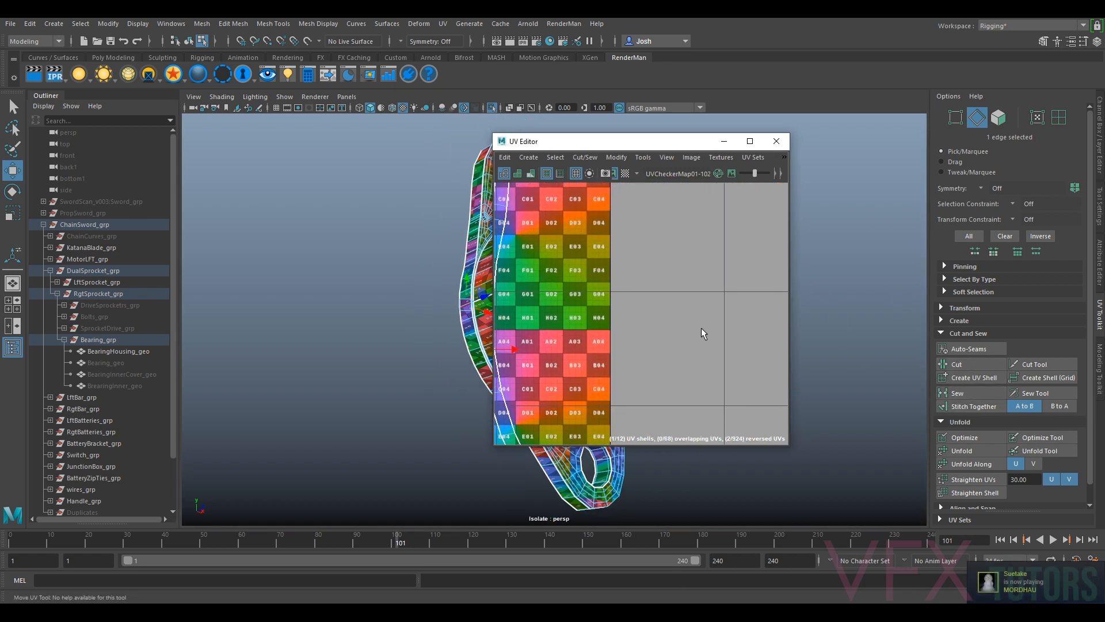
alt+drag(476, 329, 328, 328)
scroll(345, 294, up, 5)
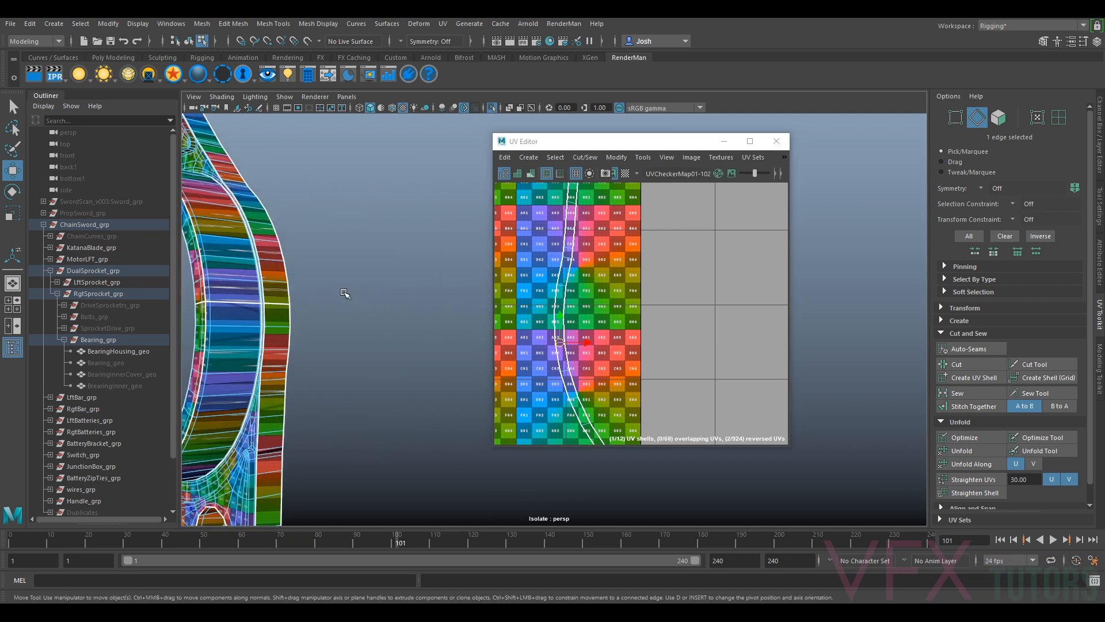
- Select the remaining crosswise cut edge on the outer side-wall UV shell's bulge outside the 0-1 tile and sew it
scroll(650, 299, down, 8)
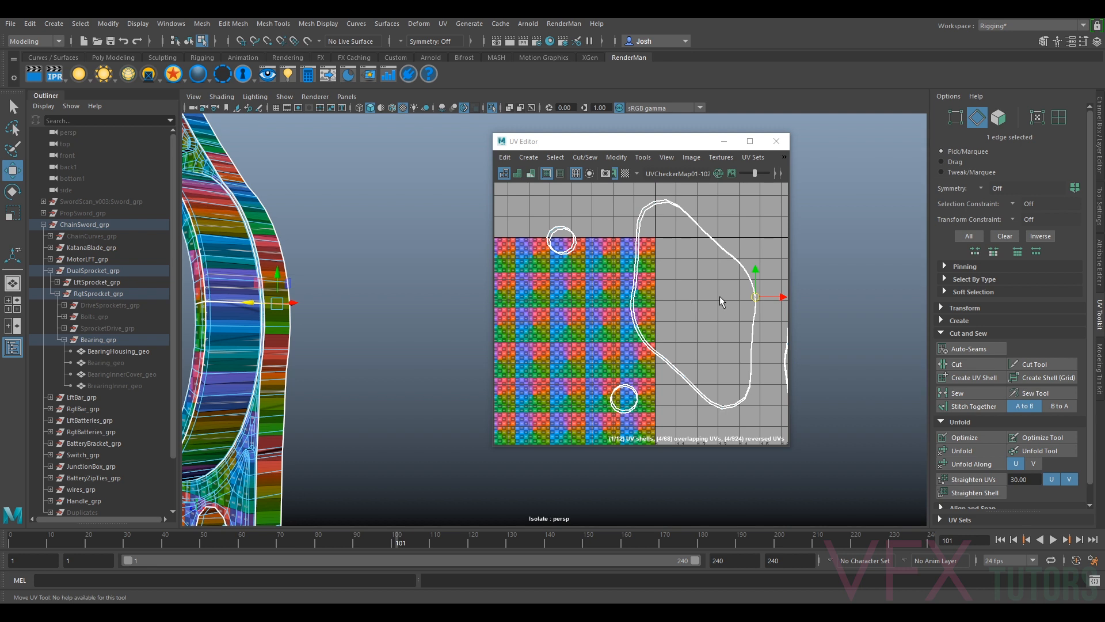
alt+middle_drag(739, 294, 676, 302)
scroll(676, 302, up, 5)
scroll(729, 307, up, 3)
drag(647, 344, 650, 346)
scroll(670, 355, up, 2)
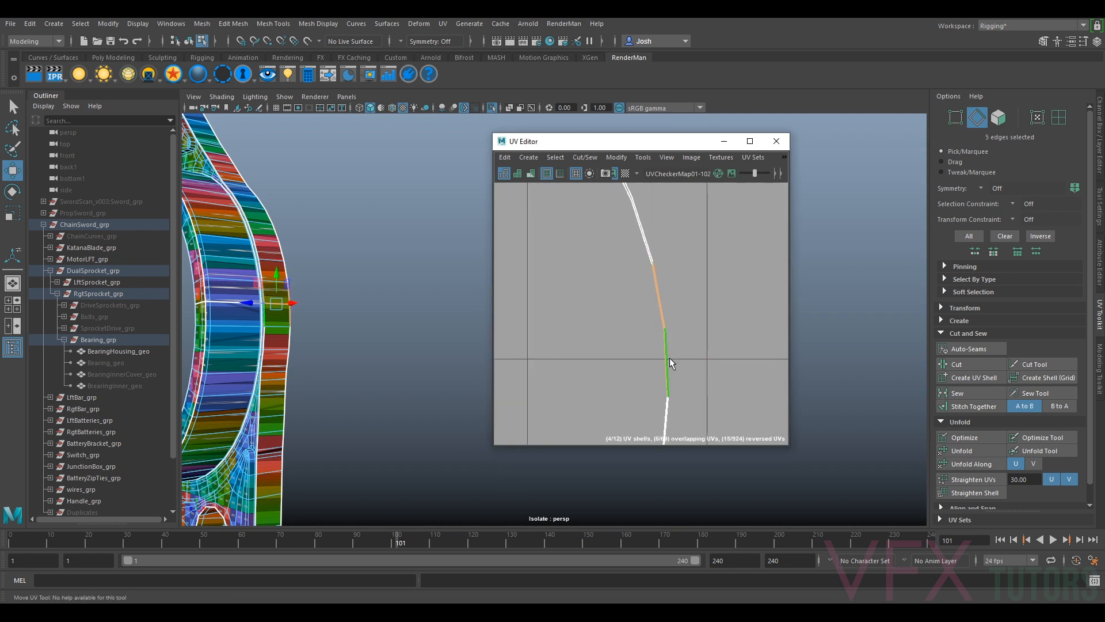
ctrl+drag(692, 375, 691, 399)
ctrl+drag(672, 225, 644, 267)
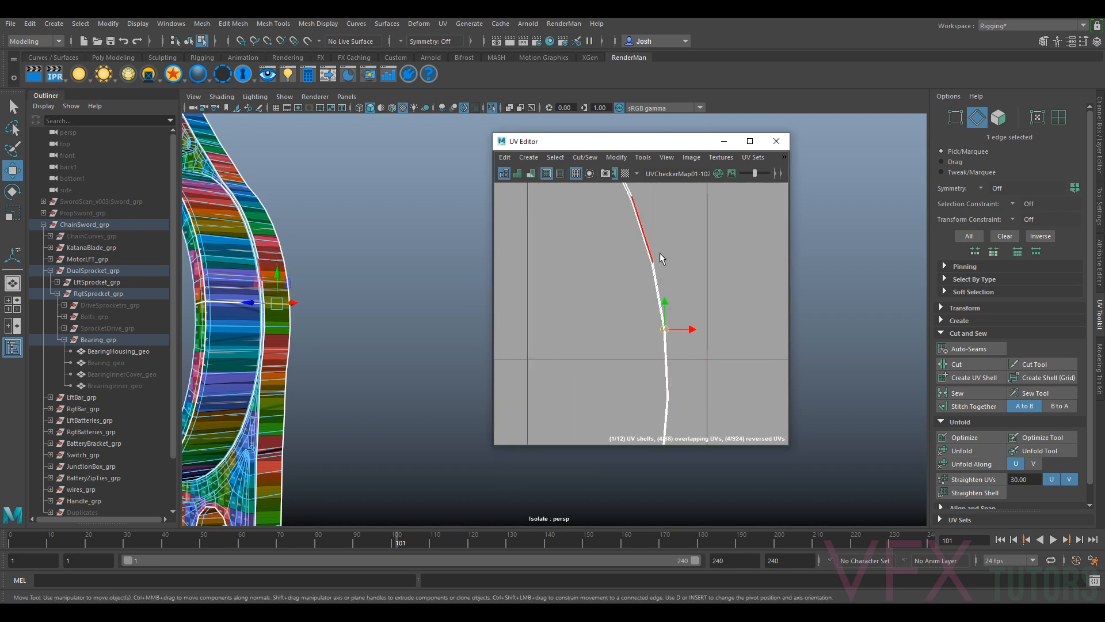
click(963, 389)
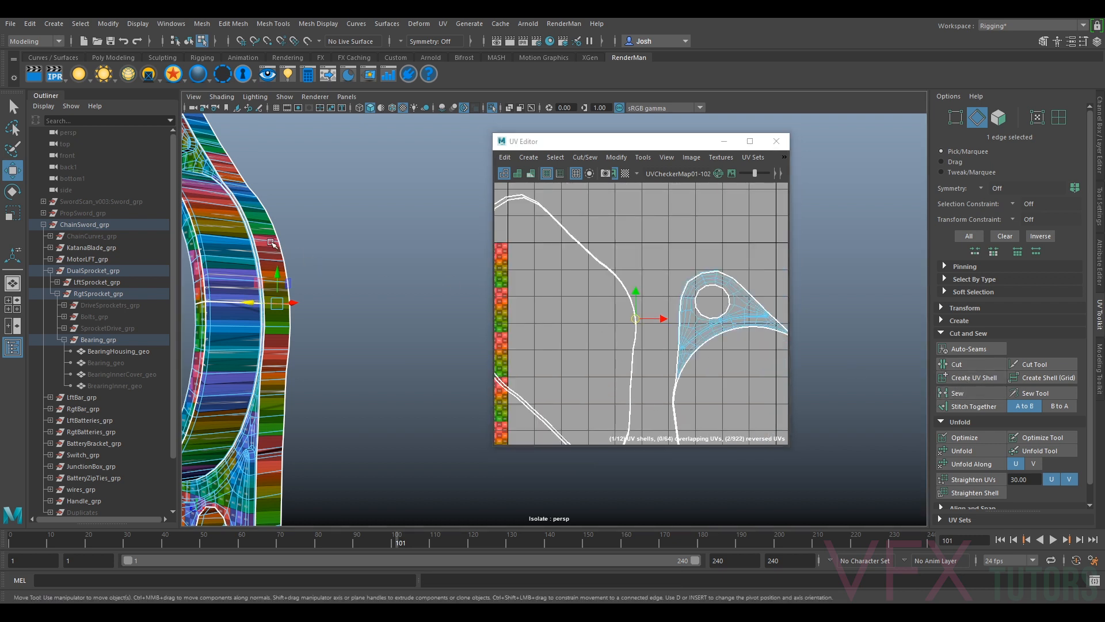
- Select the crosswise edge on the housing's outer wall at the upper bolt-hole end and sew its UVs
alt+middle_drag(309, 265, 544, 373)
alt+drag(338, 286, 407, 323)
alt+drag(362, 172, 318, 227)
alt+middle_drag(318, 229, 488, 251)
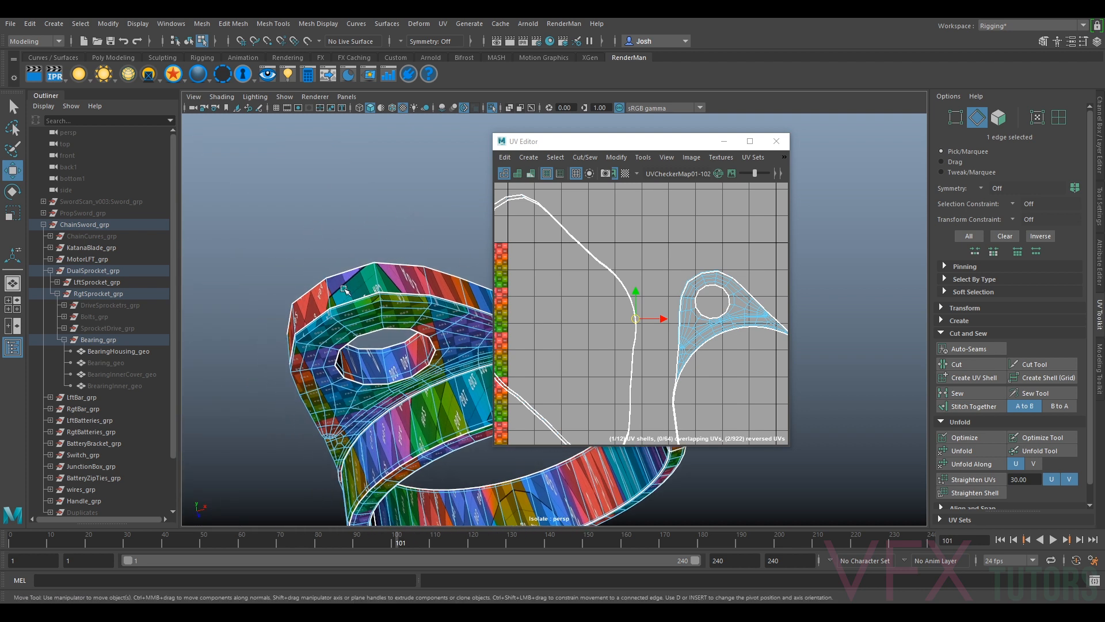
alt+drag(327, 292, 392, 325)
scroll(414, 297, up, 5)
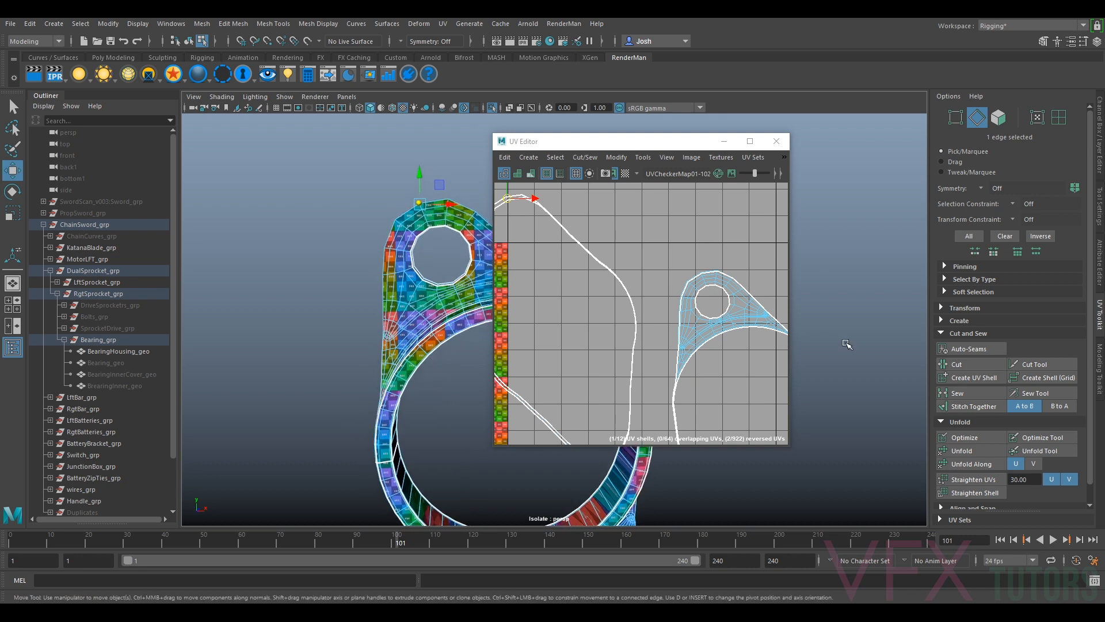
click(958, 394)
- Examine the housing's circular ring UV shells for leftover crosswise cuts
alt+middle_drag(428, 258, 368, 223)
alt+drag(422, 369, 424, 351)
alt+middle_drag(625, 340, 685, 228)
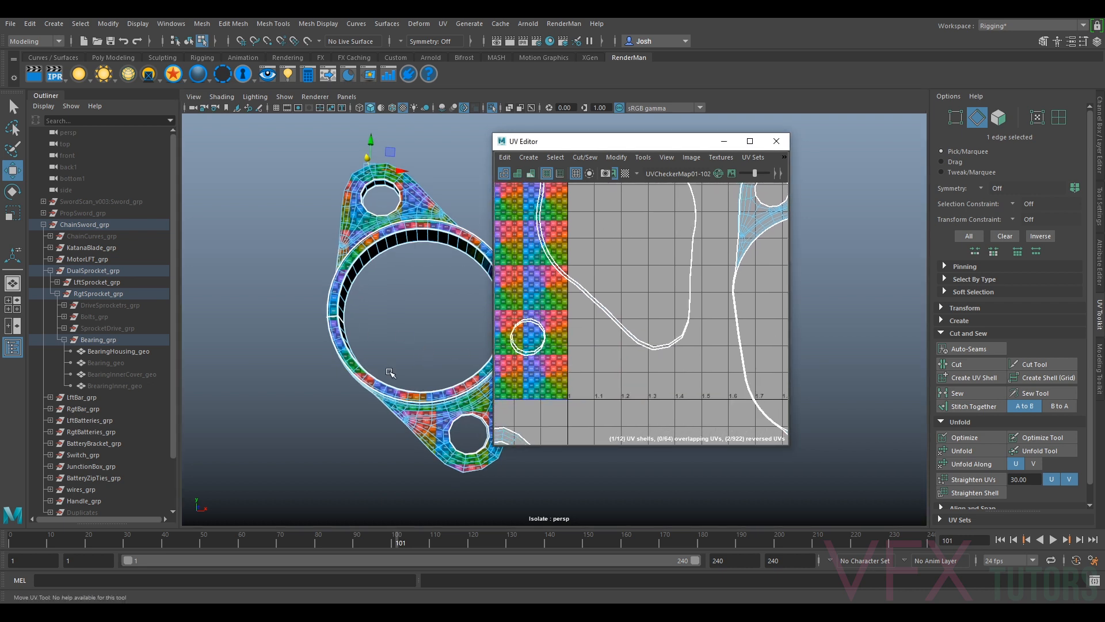
scroll(659, 341, down, 5)
alt+middle_drag(685, 377, 744, 320)
scroll(734, 321, up, 3)
alt+middle_drag(542, 297, 685, 276)
scroll(612, 270, up, 1)
alt+middle_drag(614, 276, 676, 319)
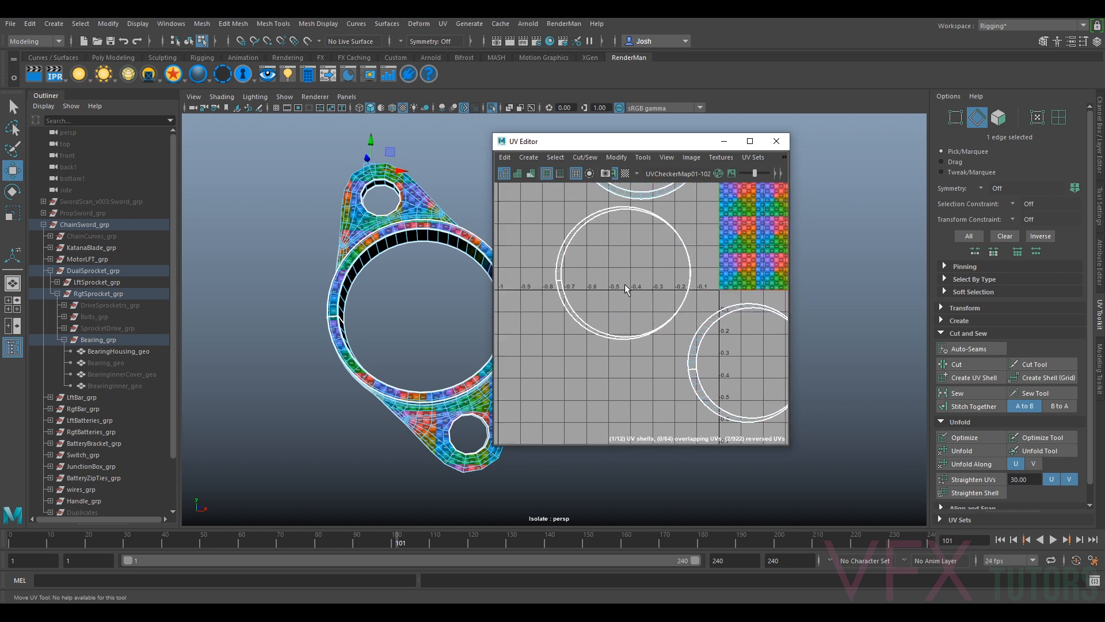
alt+middle_drag(671, 221, 514, 353)
scroll(554, 305, down, 4)
alt+middle_drag(559, 296, 659, 301)
scroll(587, 295, up, 6)
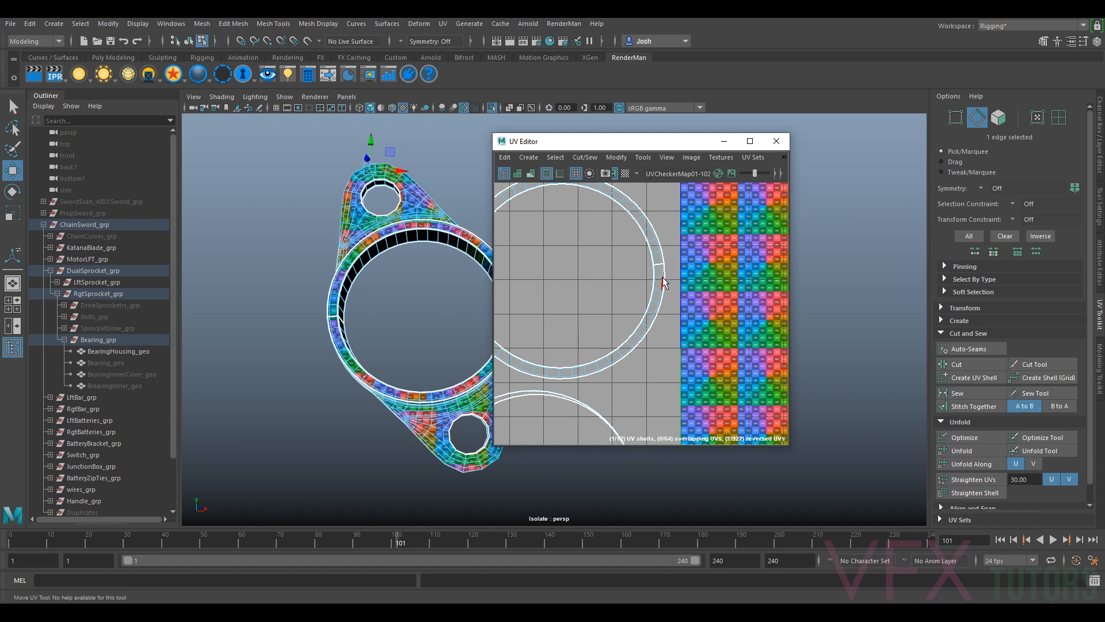
- Select only the crosswise cut edges on the ring shell's side facing the 0-1 tile and sew them
right_drag(661, 267, 668, 241)
scroll(669, 241, up, 5)
drag(639, 234, 616, 251)
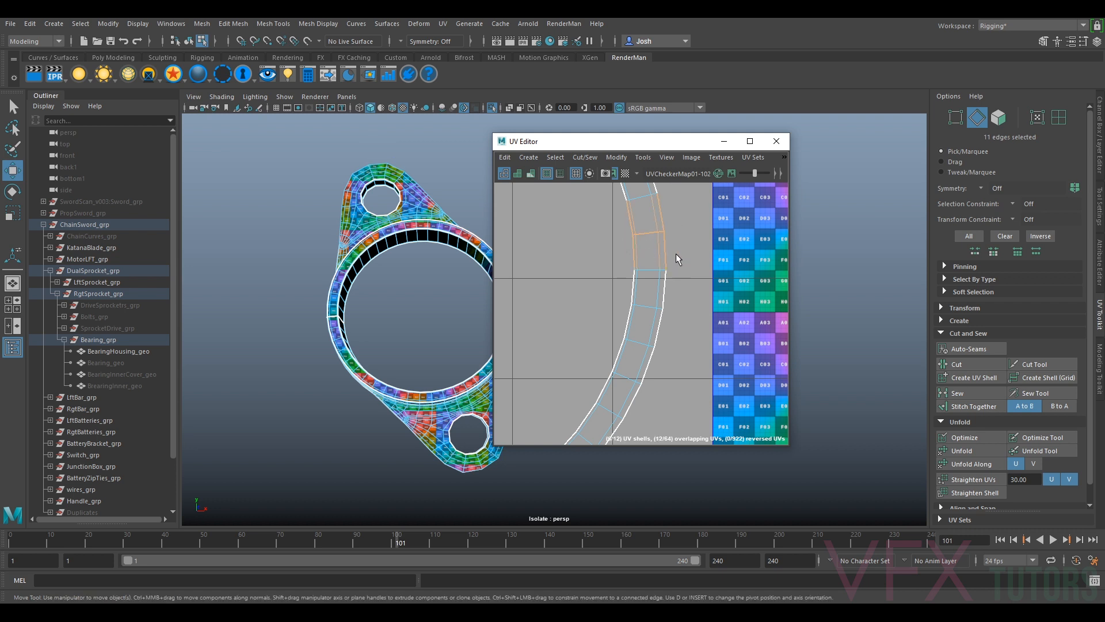
alt+drag(345, 334, 388, 333)
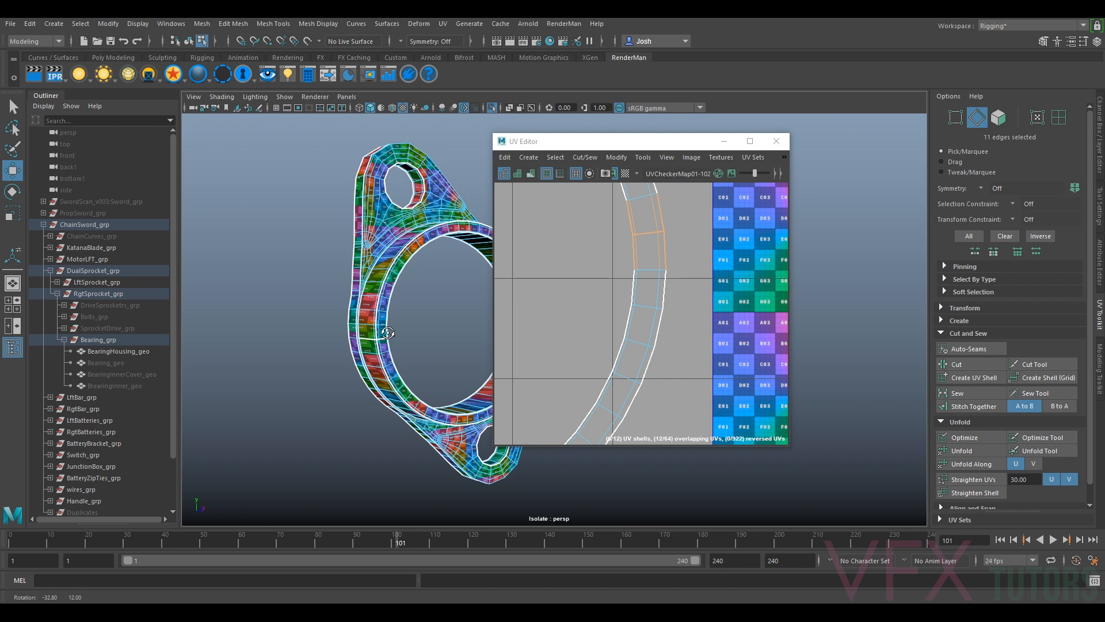
alt+drag(388, 332, 365, 334)
ctrl+drag(669, 202, 623, 213)
ctrl+drag(618, 256, 686, 273)
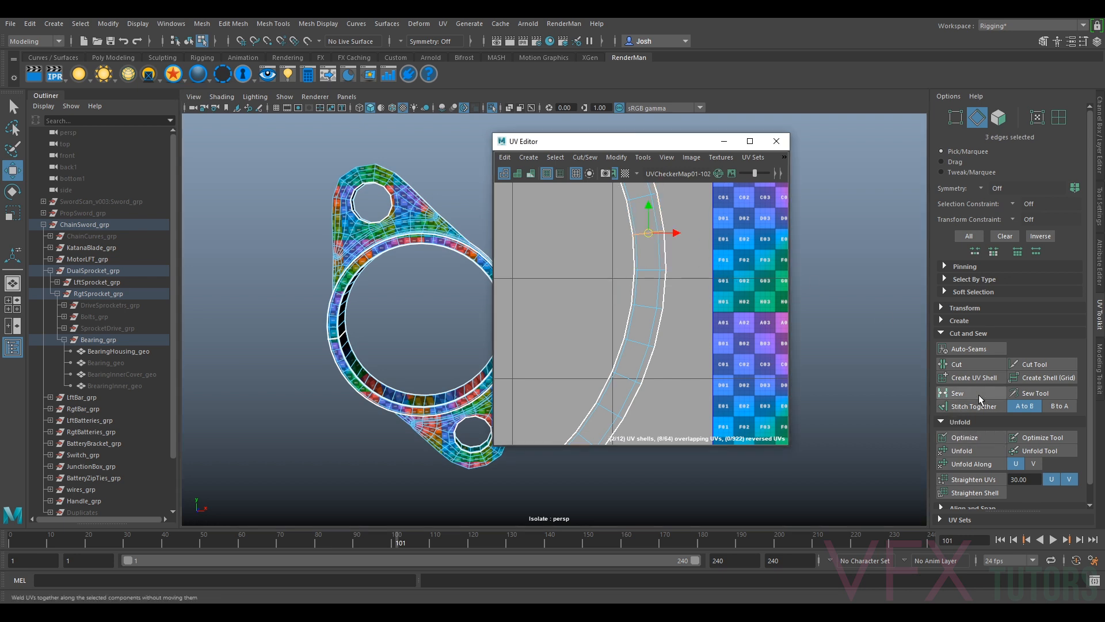
click(957, 394)
- Isolate the crosswise cut edges on the opposite side of the same ring shell and sew them
scroll(628, 308, down, 5)
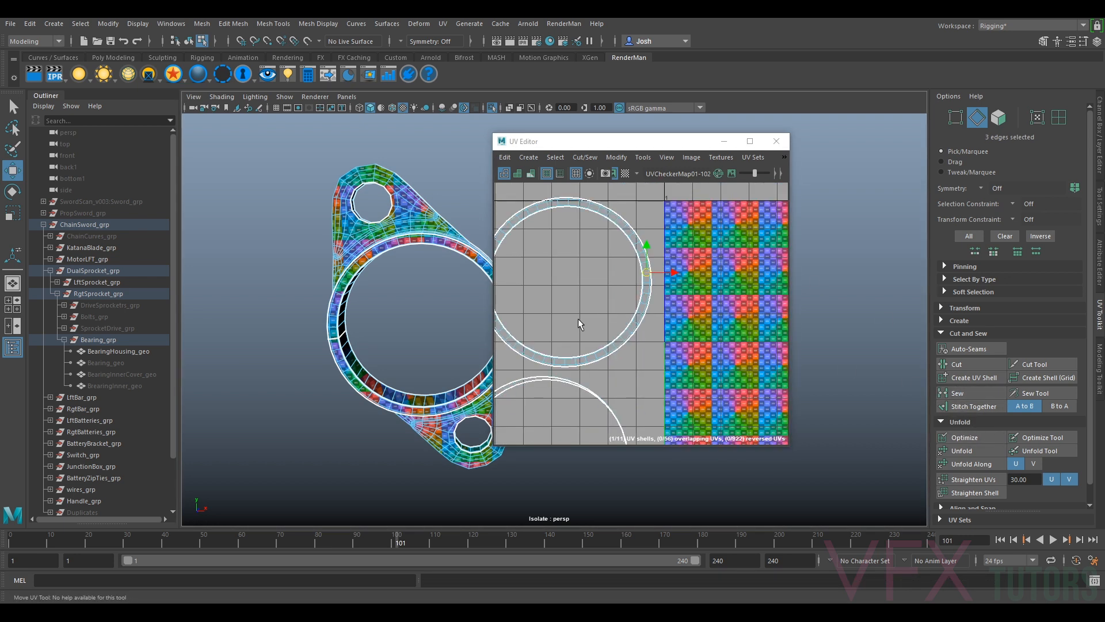
alt+middle_drag(578, 316, 681, 316)
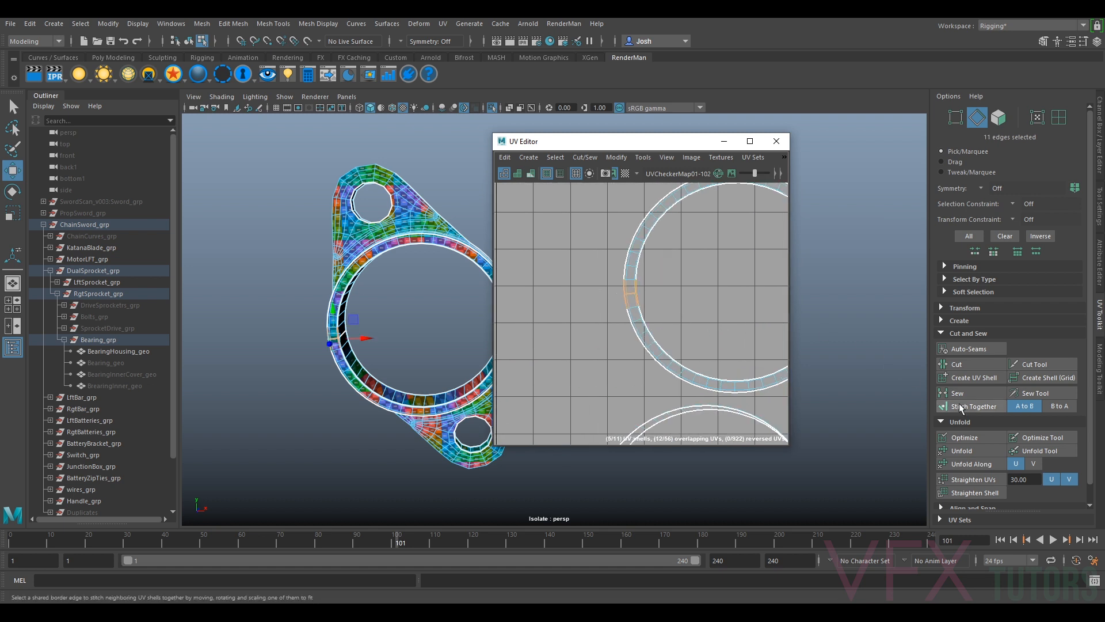
ctrl+drag(644, 287, 645, 288)
ctrl+drag(620, 324, 650, 299)
mouse_move(414, 322)
alt+mouse_down()
mouse_move(457, 324)
mouse_move(430, 313)
mouse_move(297, 328)
mouse_move(403, 334)
alt+mouse_up()
alt+middle_drag(421, 337, 350, 339)
scroll(660, 300, down, 4)
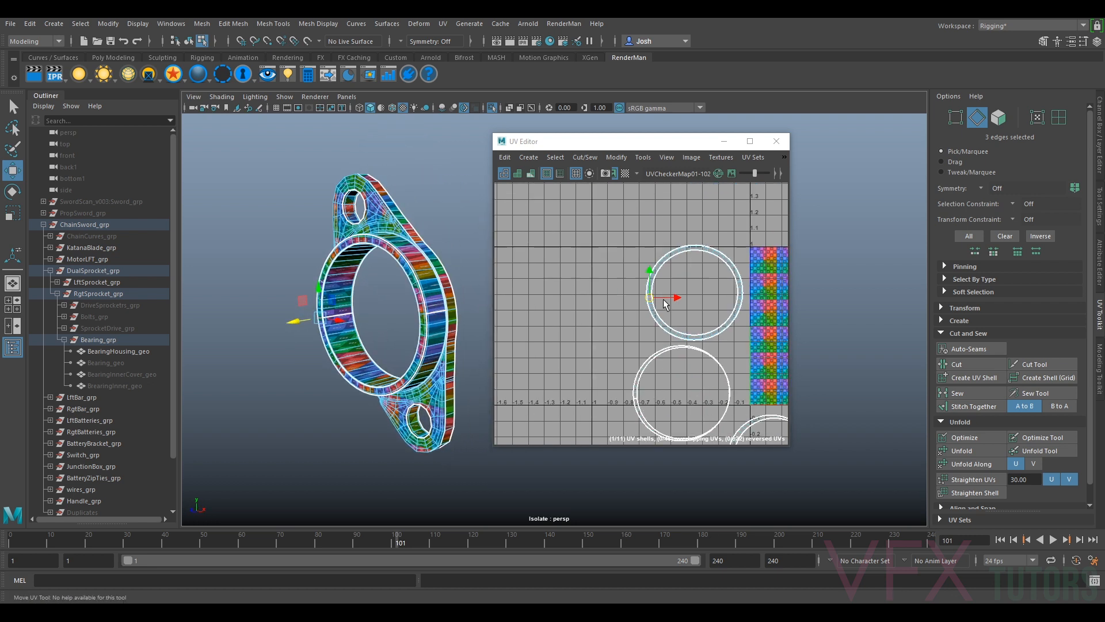
- Select the crosswise edges on the small bolt-hole shell at the 0-1 tile's upper border and sew them
alt+middle_drag(662, 301, 626, 292)
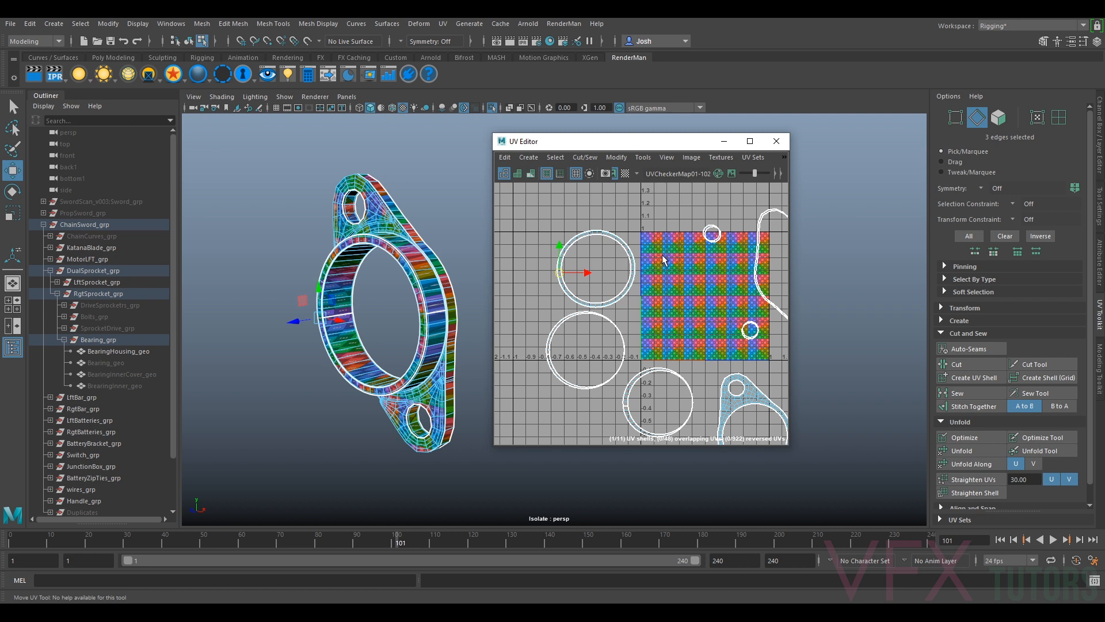
alt+middle_drag(686, 265, 669, 249)
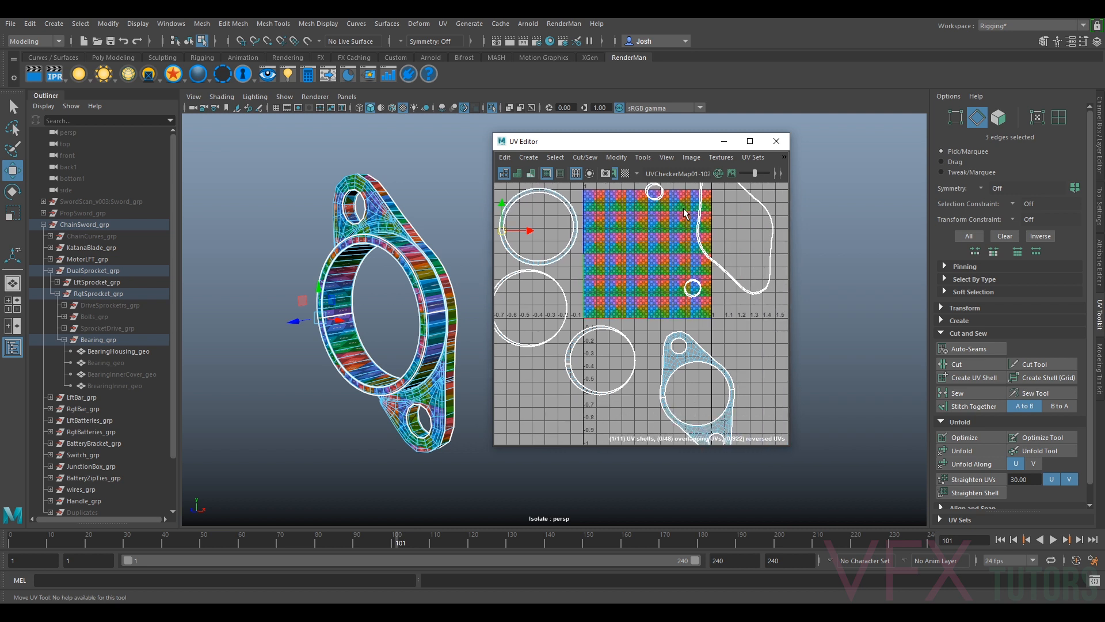
scroll(668, 236, up, 5)
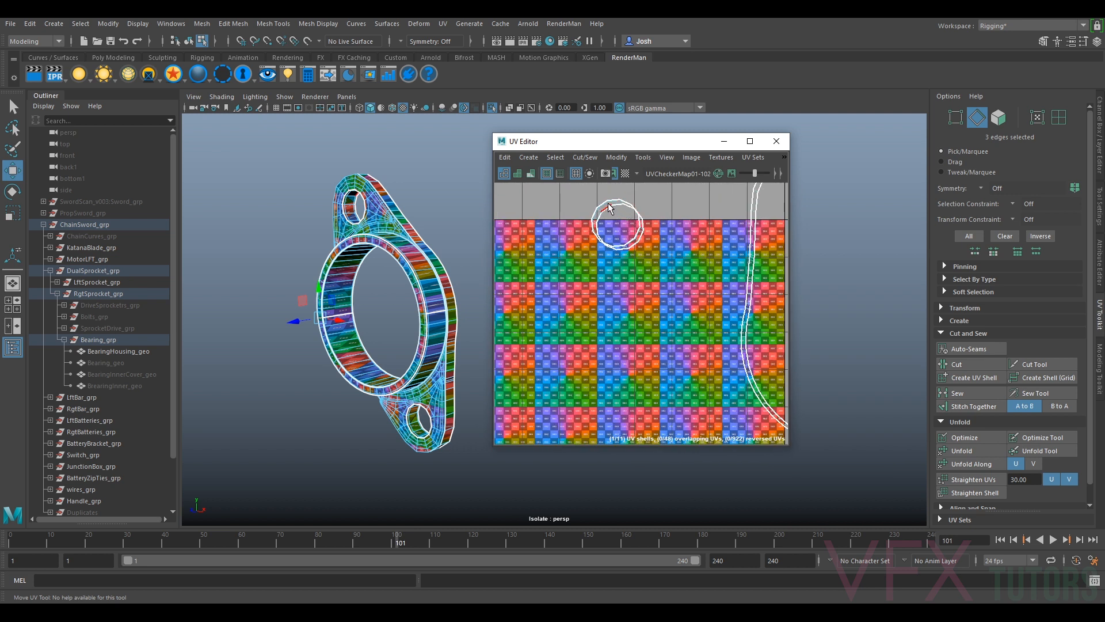
key(w)
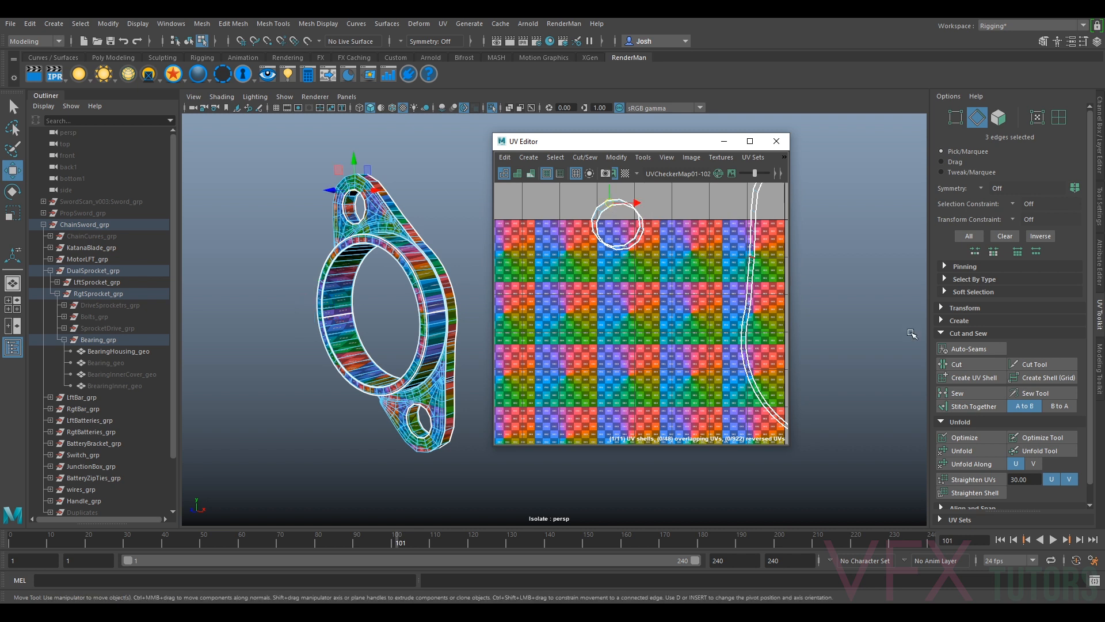
click(960, 392)
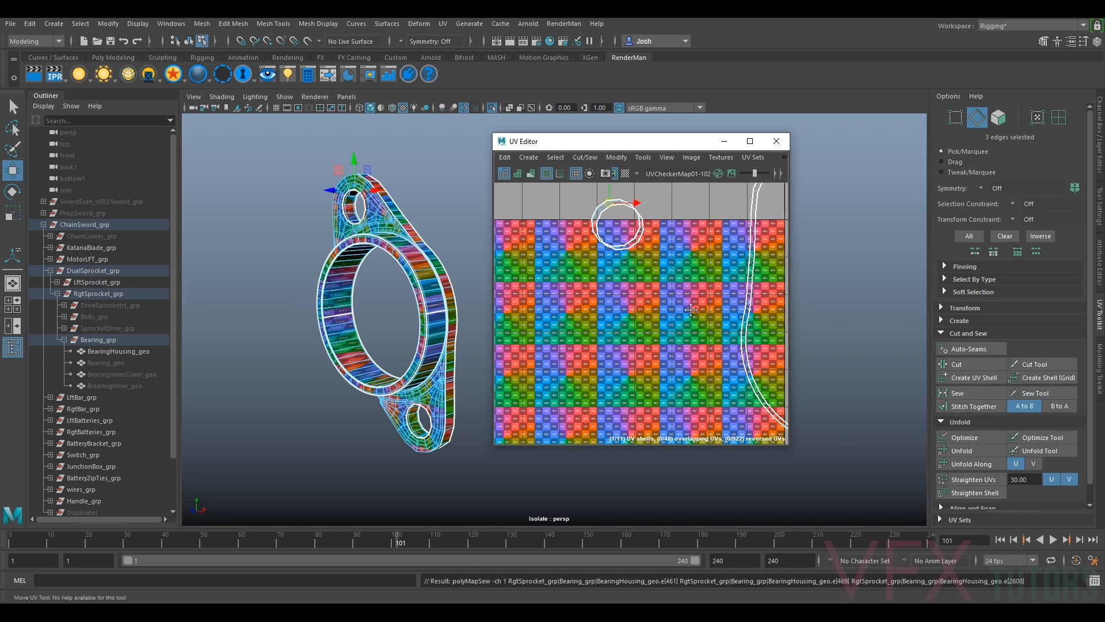
- Select a crosswise edge on the other small bolt-hole shell inside the 0-1 tile and cut the UVs there
alt+middle_drag(698, 343, 681, 266)
scroll(682, 265, down, 2)
scroll(712, 378, up, 5)
alt+middle_drag(713, 378, 658, 279)
scroll(658, 279, up, 1)
click(581, 278)
click(954, 370)
- Select the upper half of the split back-face shell below the 0-1 tile and inspect where it meets the lower half
scroll(650, 251, down, 5)
mouse_move(609, 234)
alt+middle_down()
mouse_move(739, 253)
mouse_move(677, 286)
mouse_move(662, 249)
mouse_move(611, 245)
alt+middle_up()
scroll(735, 247, down, 5)
mouse_move(653, 313)
right_down()
mouse_move(636, 297)
mouse_move(653, 313)
right_up()
click(654, 312)
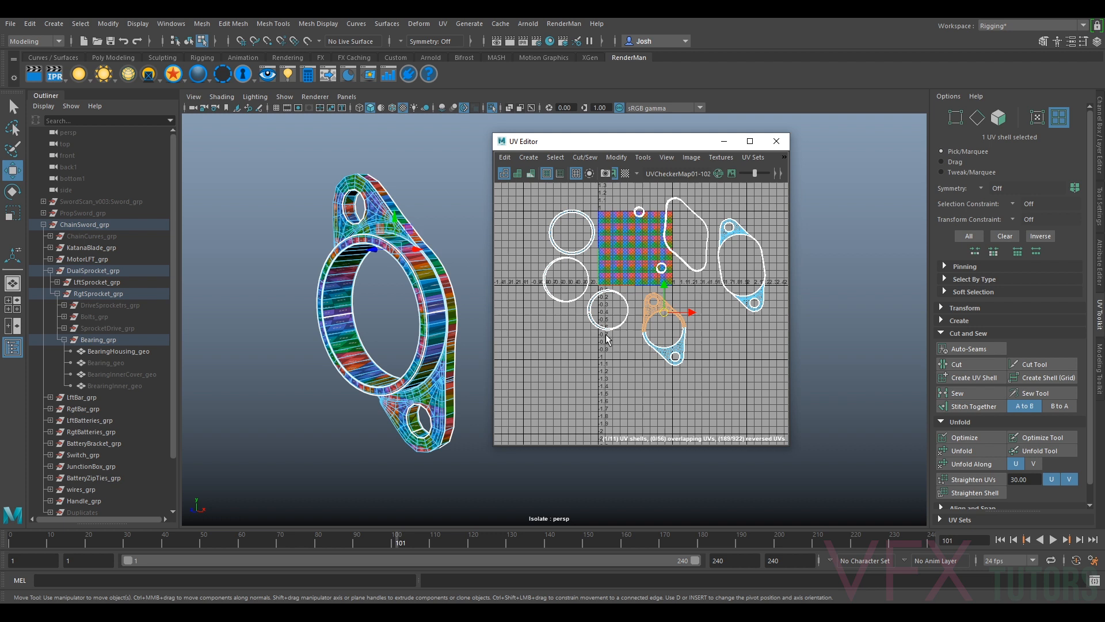
alt+drag(453, 293, 340, 300)
scroll(658, 348, up, 8)
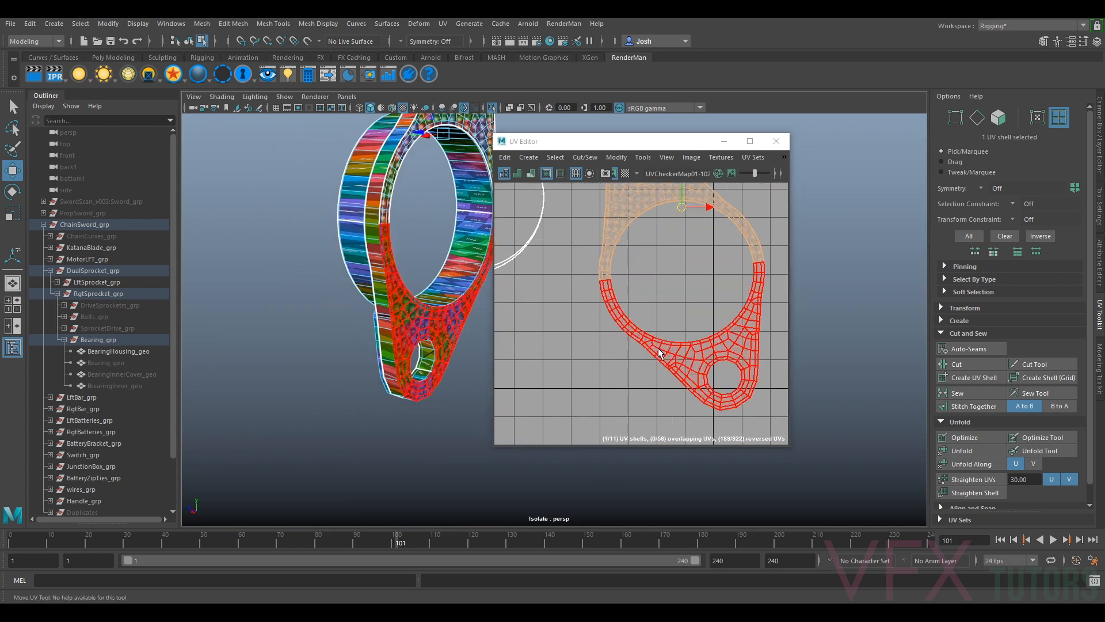
- Select only the crosswise cut edges joining the back-face shell's two halves on one side of the ring opening
click(582, 248)
right_drag(580, 257, 561, 240)
scroll(580, 250, up, 5)
drag(631, 264, 602, 277)
right_drag(620, 275, 615, 226)
drag(631, 258, 566, 291)
ctrl+drag(562, 249, 639, 257)
ctrl+drag(579, 338, 648, 302)
- Add the matching cut edges on the other side of the ring opening and sew the back-face halves together
alt+middle_drag(696, 284, 455, 300)
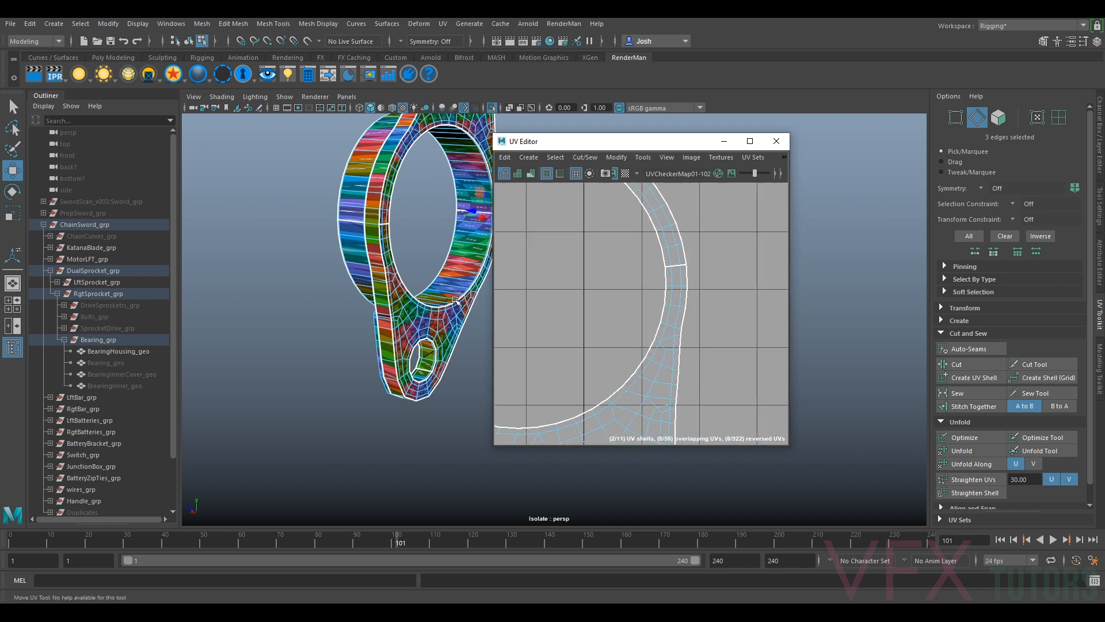
ctrl+shift+drag(703, 249, 655, 275)
ctrl+drag(699, 236, 654, 290)
alt+right_drag(703, 277, 610, 287)
alt+middle_drag(611, 286, 672, 291)
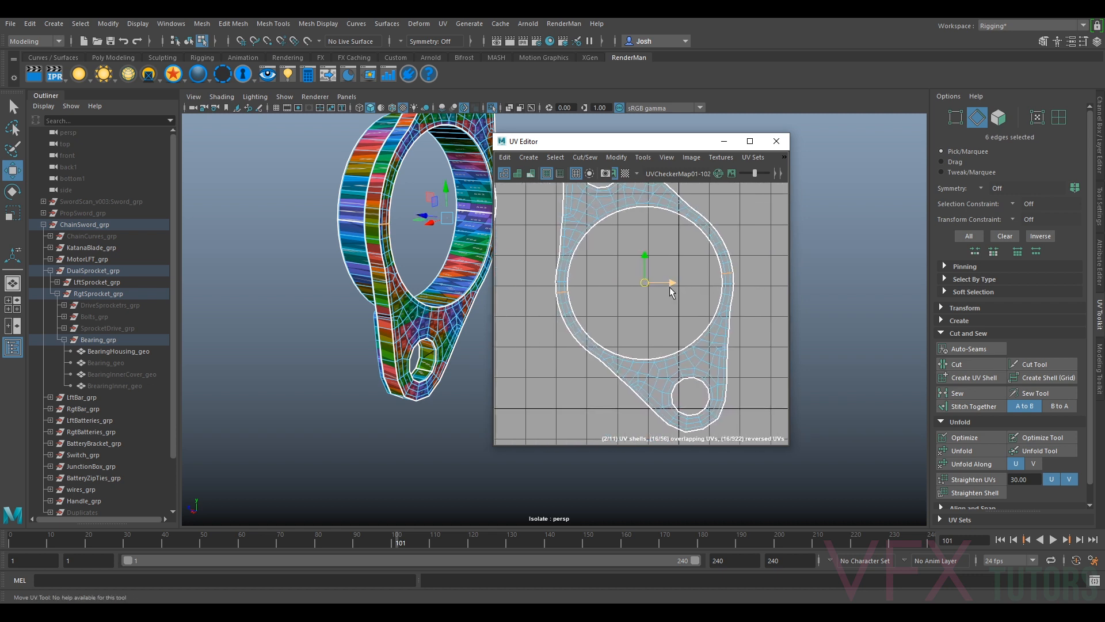
click(973, 393)
- Select the whole joined back-face UV shell and unfold it
right_drag(662, 211, 618, 179)
click(616, 203)
key(F8)
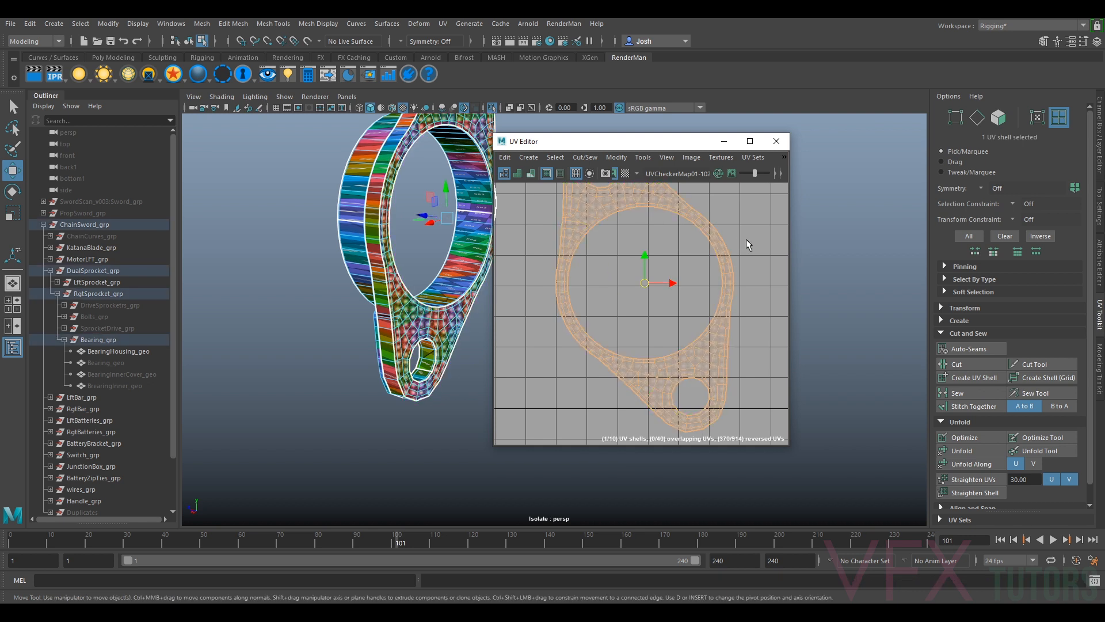
click(719, 254)
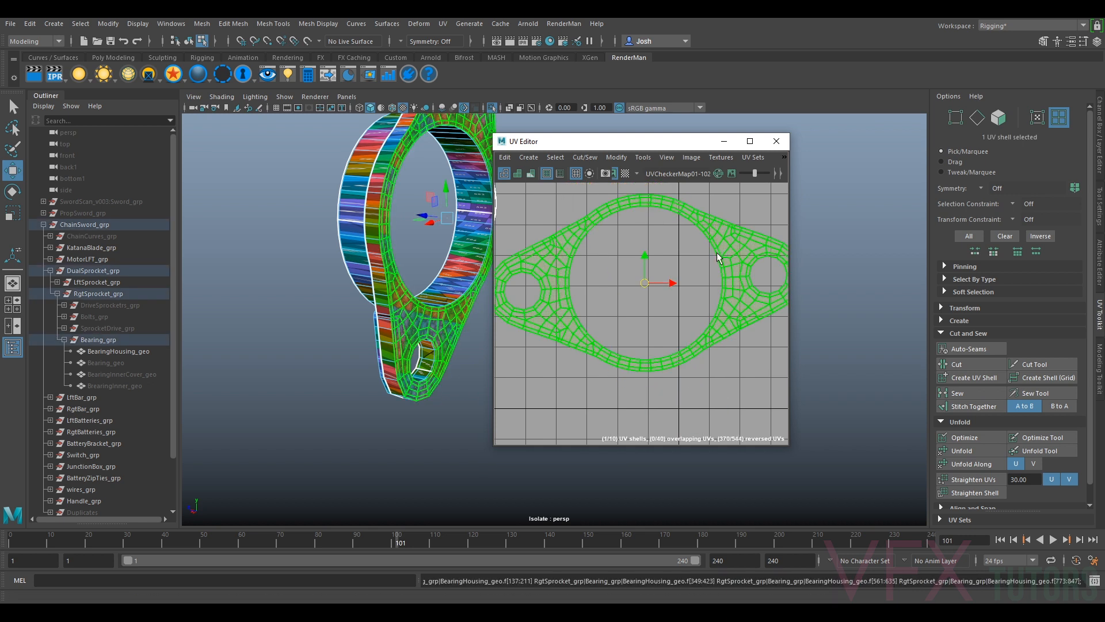
scroll(718, 257, down, 6)
key(F8)
scroll(685, 284, up, 2)
scroll(685, 283, up, 2)
alt+middle_drag(770, 255, 635, 285)
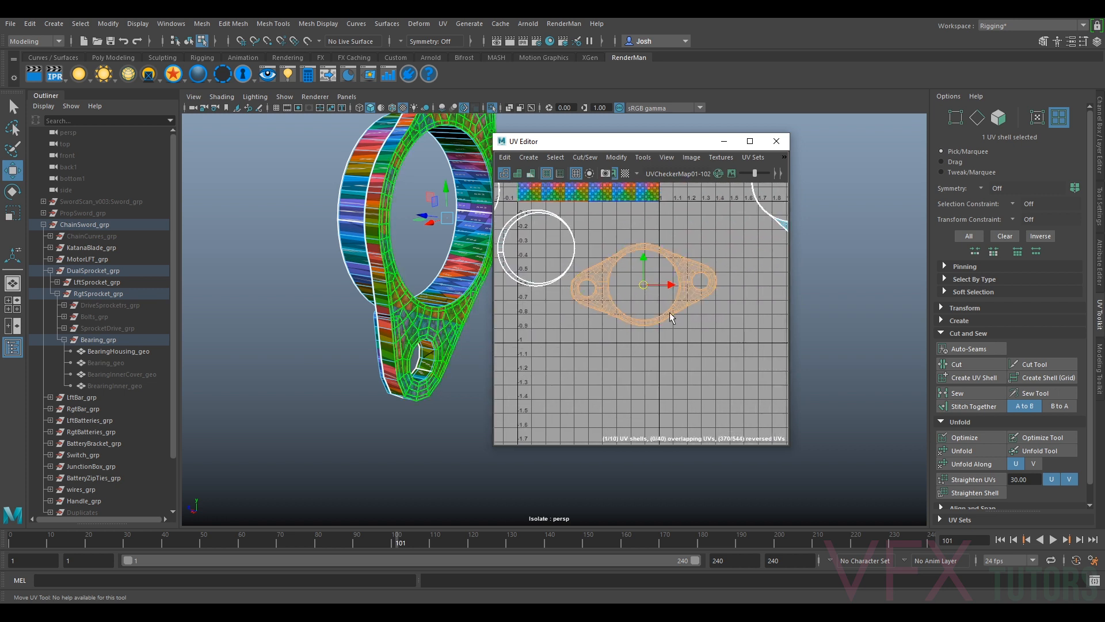
- Set the back-face shell's texel density to 14.3867 px/unit with a map size of 512
click(942, 308)
scroll(990, 357, down, 4)
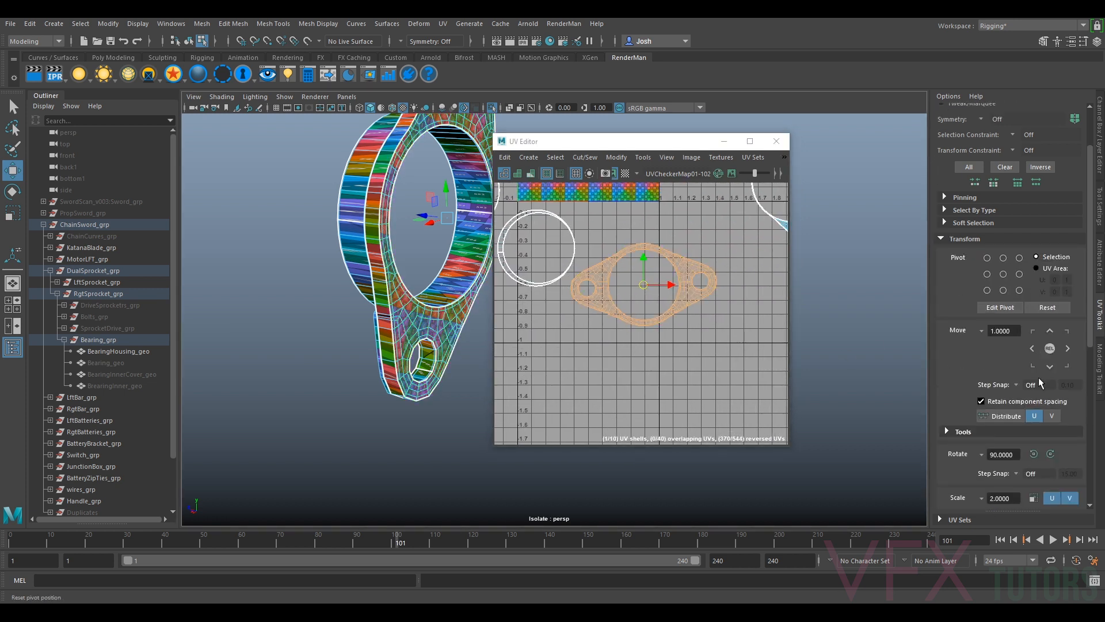
scroll(978, 443, down, 2)
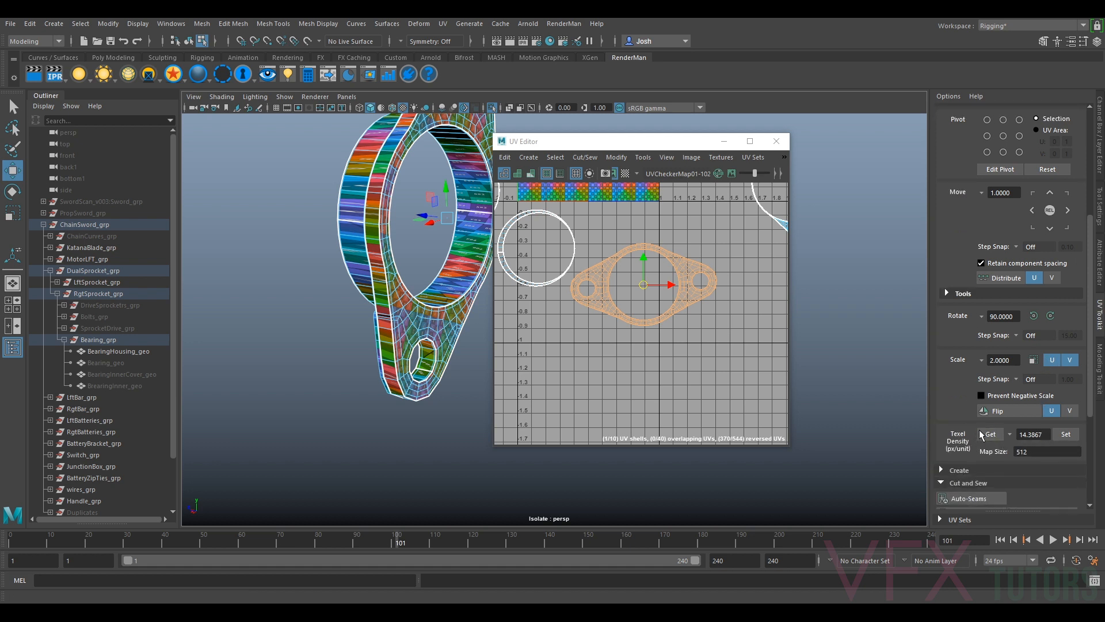
click(1066, 434)
scroll(690, 267, down, 3)
scroll(669, 264, up, 3)
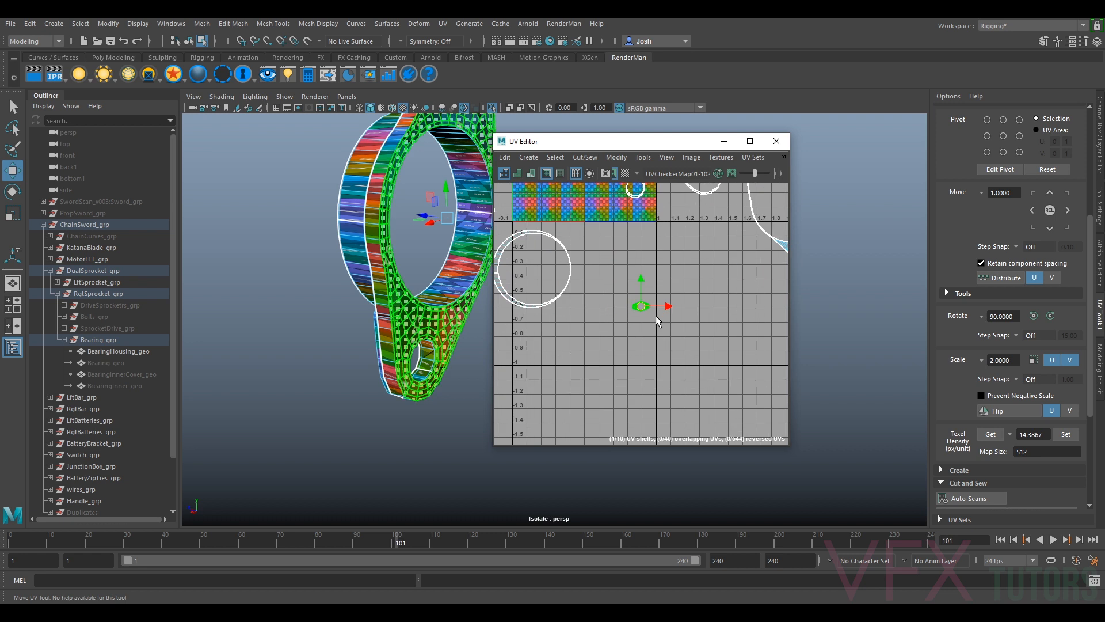
- Move the resized back-face shell up to just below the 0-1 tile, near the tile's U=1 edge
alt+middle_drag(569, 248, 691, 298)
drag(765, 354, 757, 330)
alt+drag(403, 349, 419, 349)
alt+middle_drag(420, 349, 401, 324)
scroll(697, 294, up, 3)
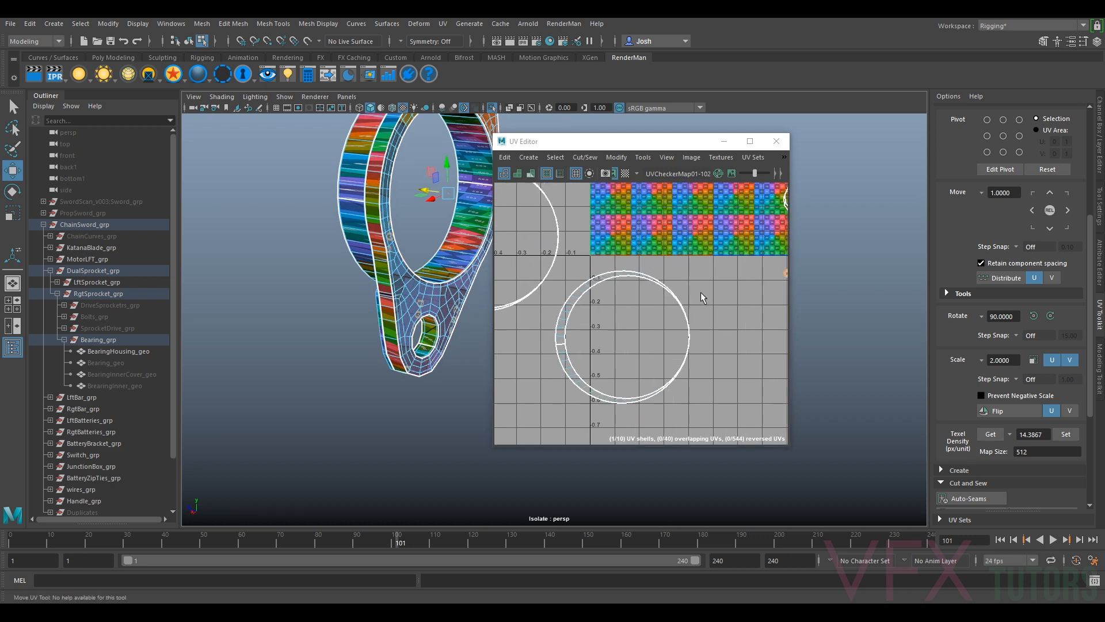
alt+middle_drag(757, 280, 668, 268)
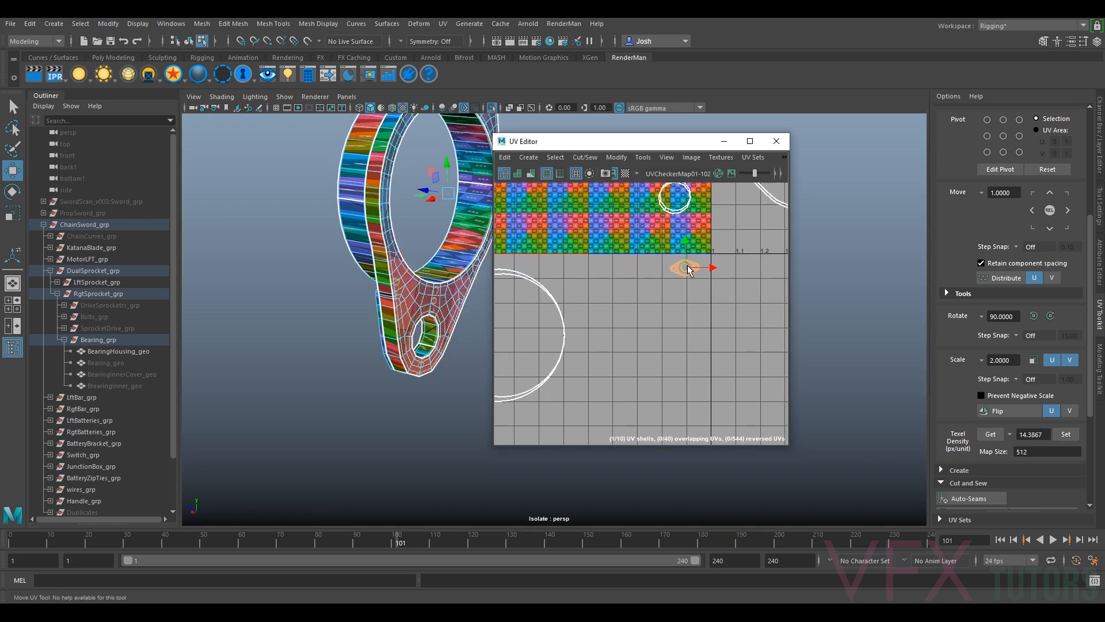
key(e)
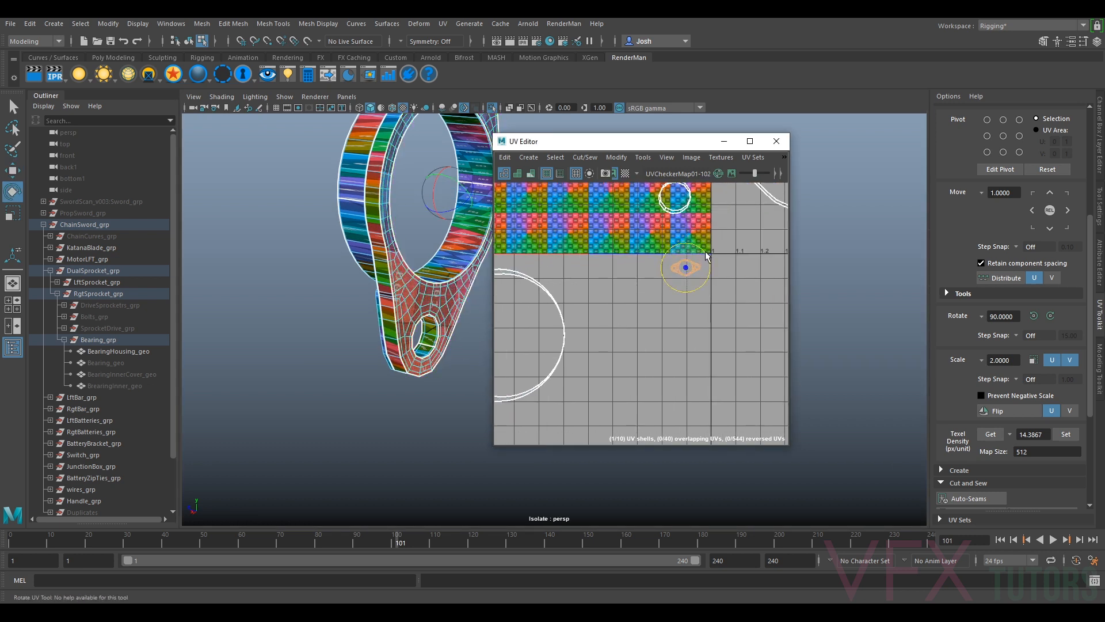
key(w)
scroll(626, 316, down, 3)
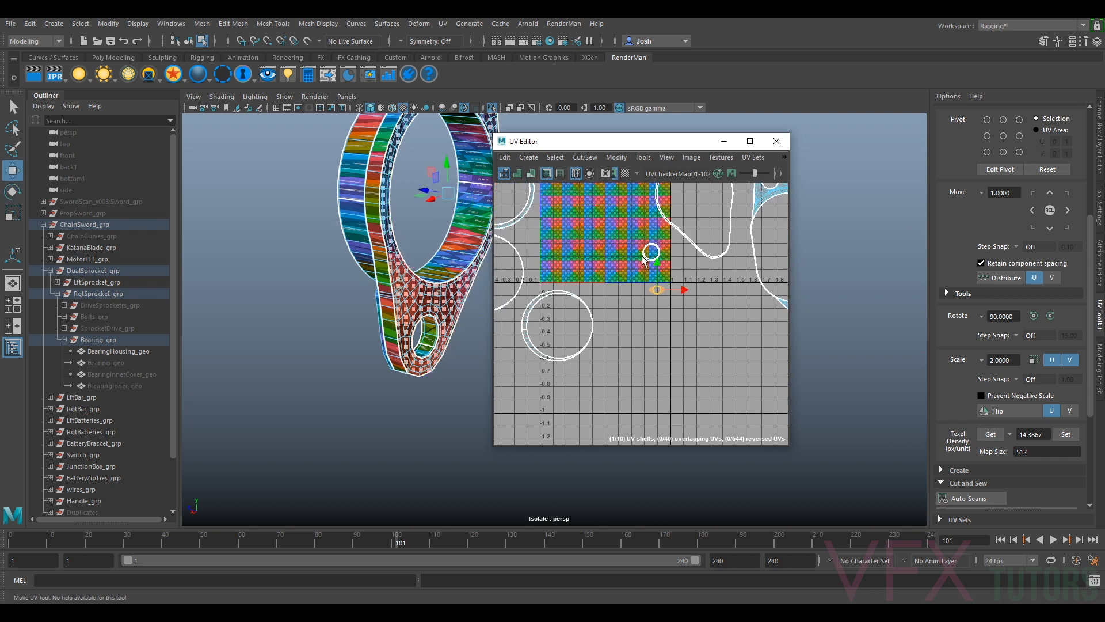
- Select the seam UVs where the two halves of the circular opening's inner-wall shell meet and sew them together
click(593, 319)
scroll(599, 317, up, 8)
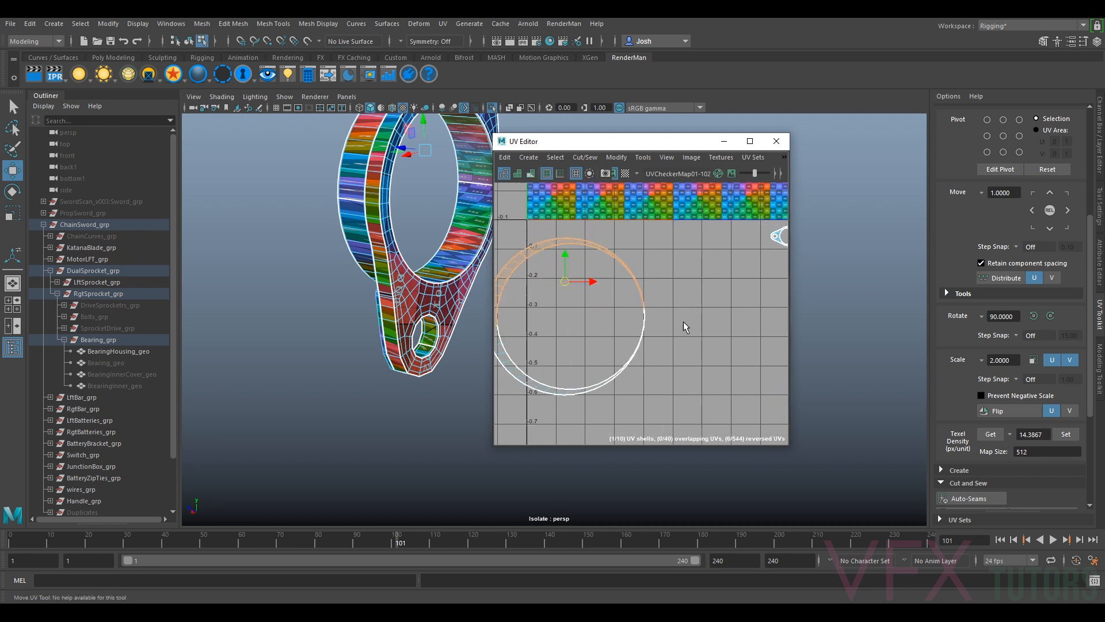
right_drag(626, 295, 625, 247)
drag(621, 284, 623, 283)
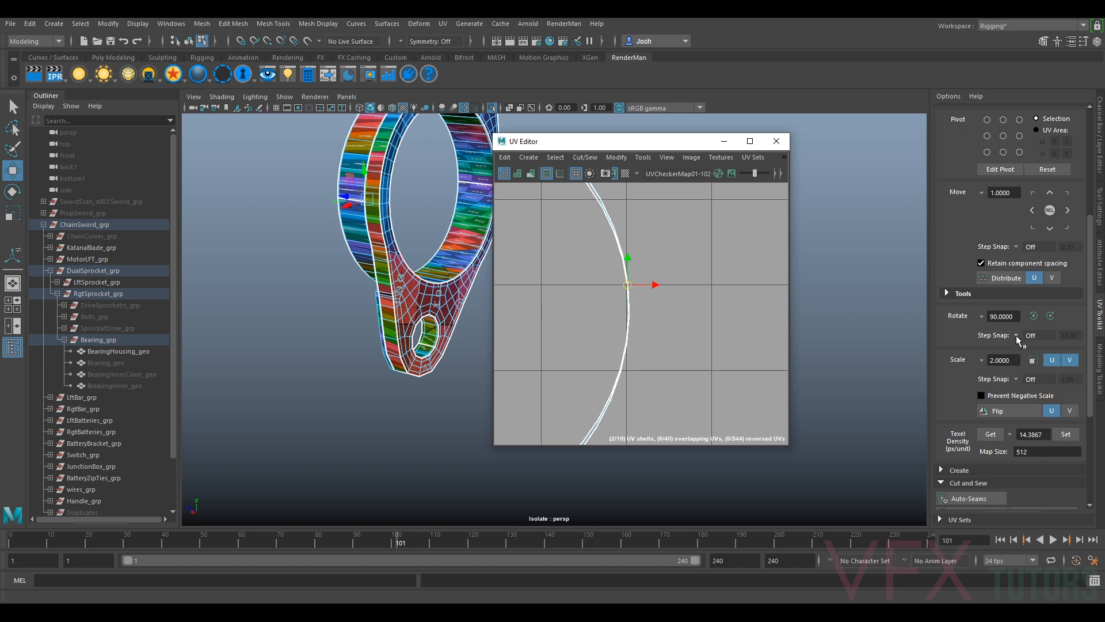
scroll(999, 406, down, 5)
click(976, 373)
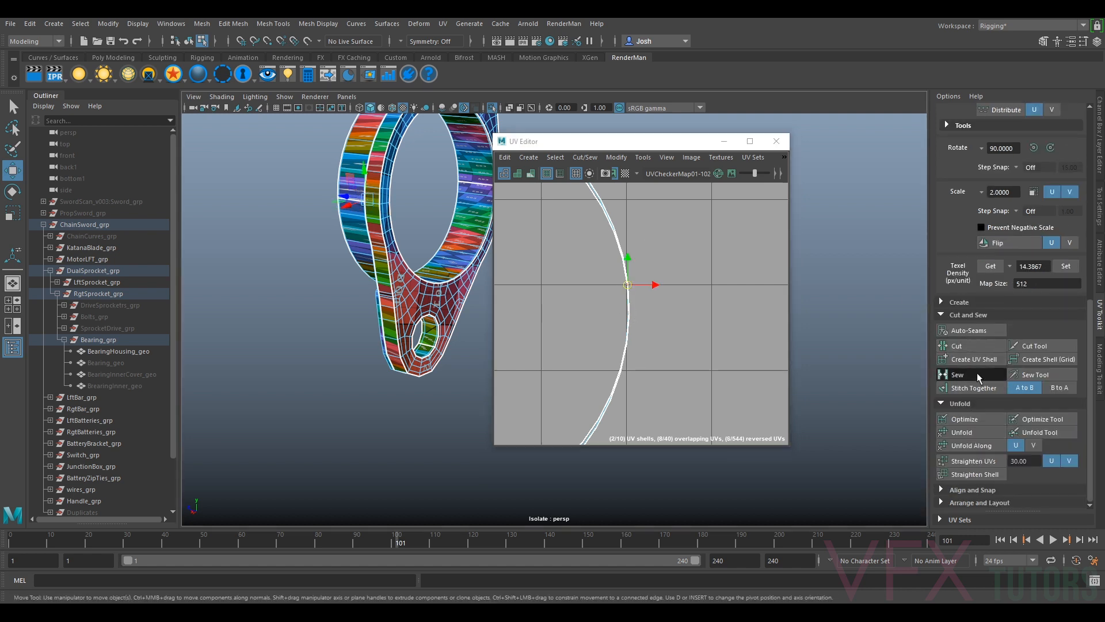
- Select the whole joined inner-wall shell and unfold it into a strip
right_drag(621, 250, 617, 241)
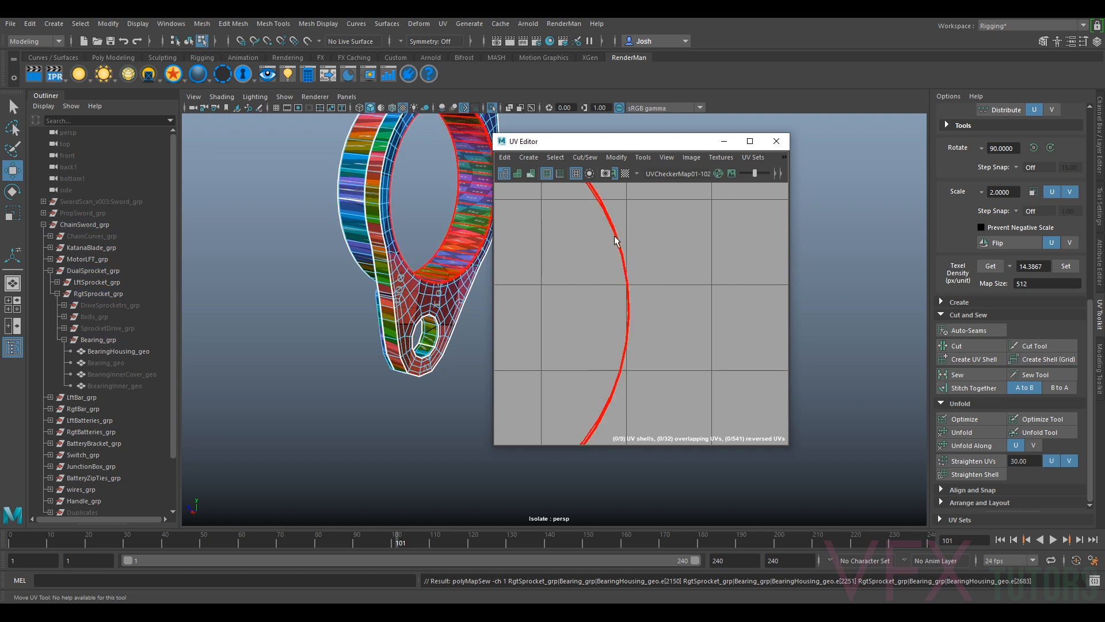
key(ctrl+u)
scroll(662, 268, down, 6)
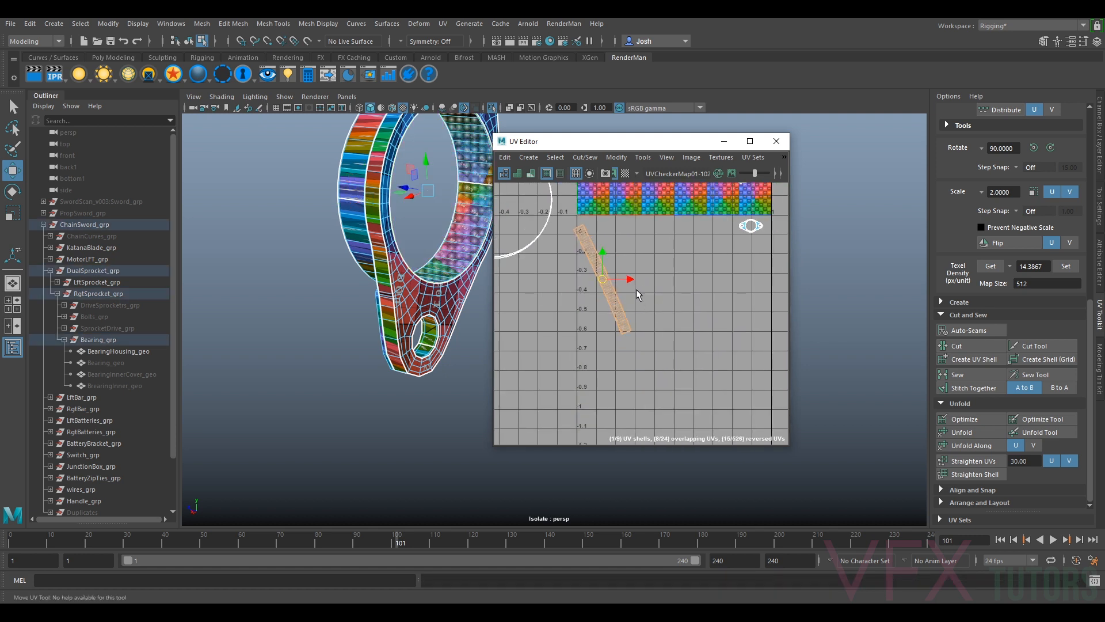
- Rotate the inner-wall strip roughly toward horizontal and align it with Orient Shells
key(e)
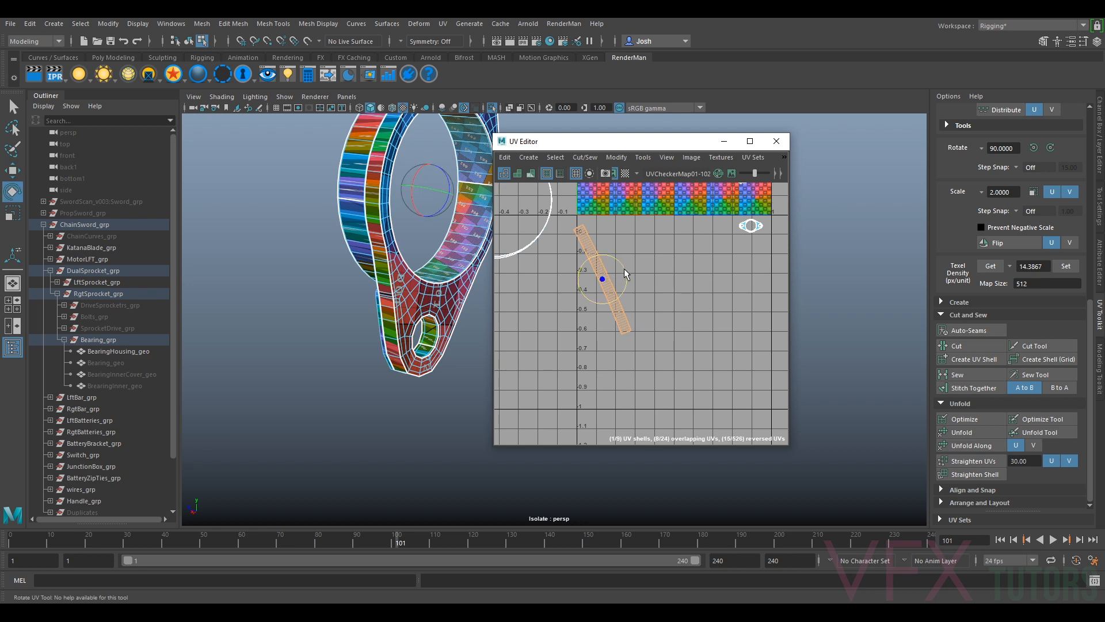
drag(620, 266, 604, 254)
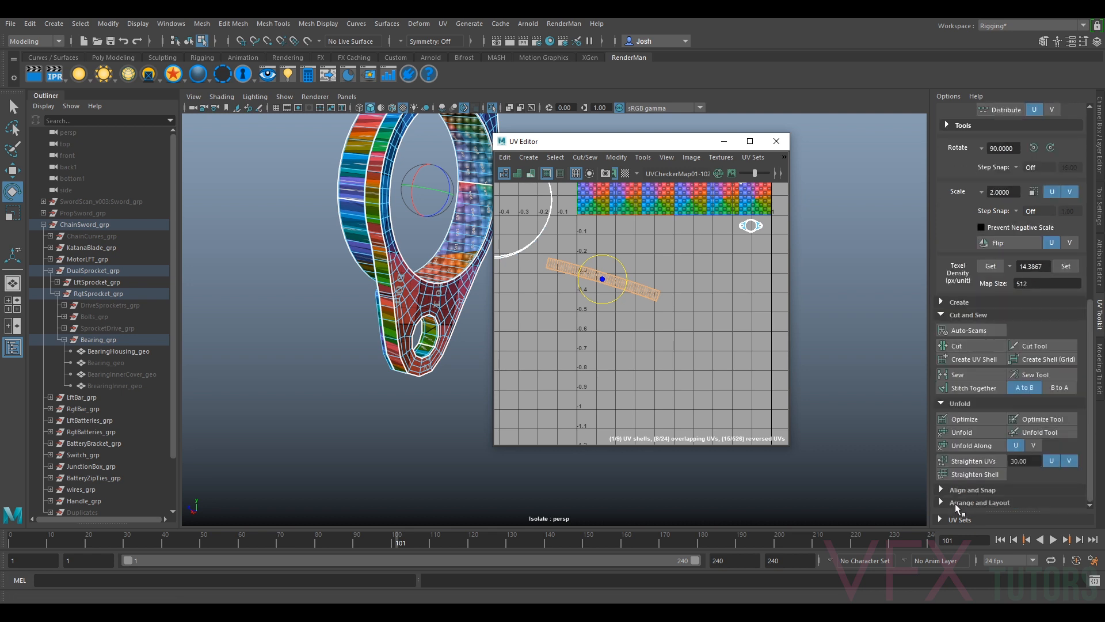
click(943, 502)
scroll(973, 461, down, 3)
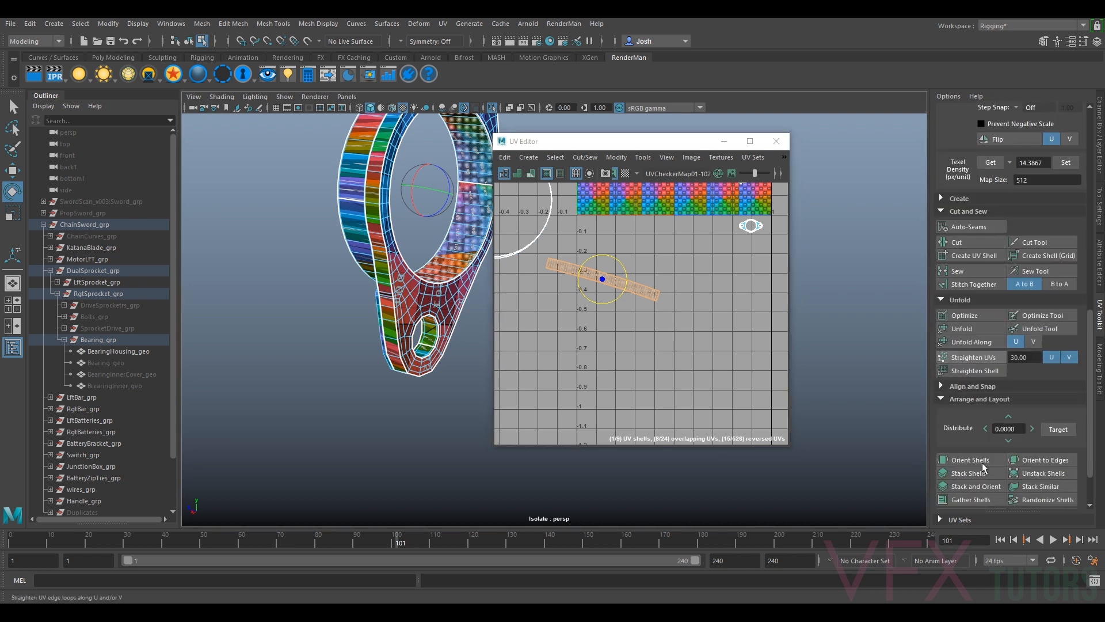
click(979, 460)
key(ctrl+z)
click(963, 464)
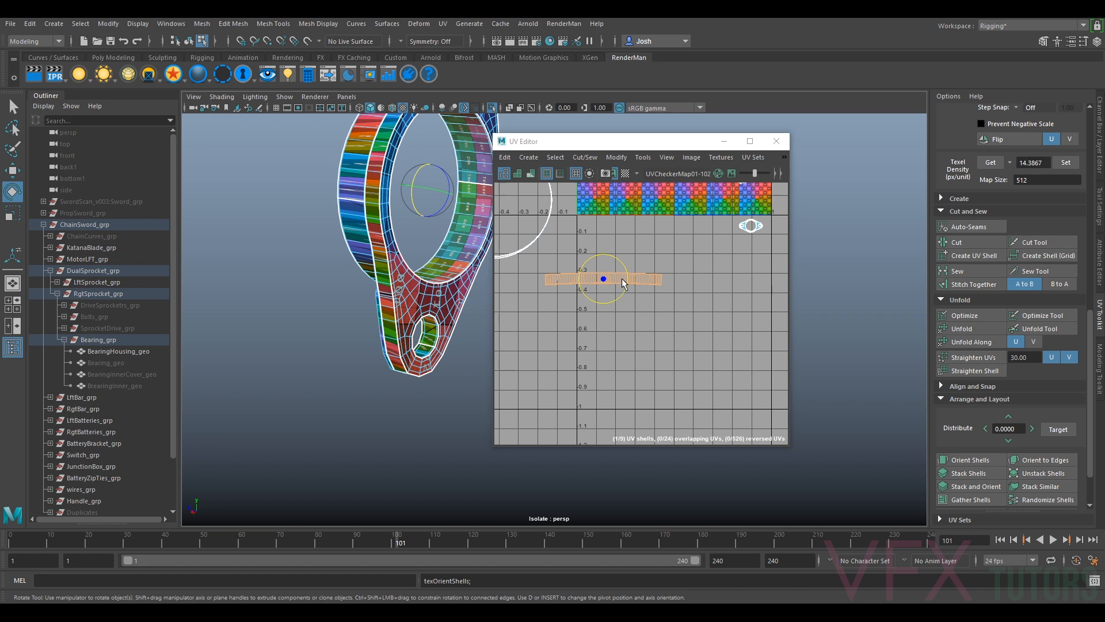
- Move the inner-wall strip below the 0-1 tile near U=1 and straighten its UVs in U and V with a 30.00 angle
key(w)
drag(624, 280, 734, 262)
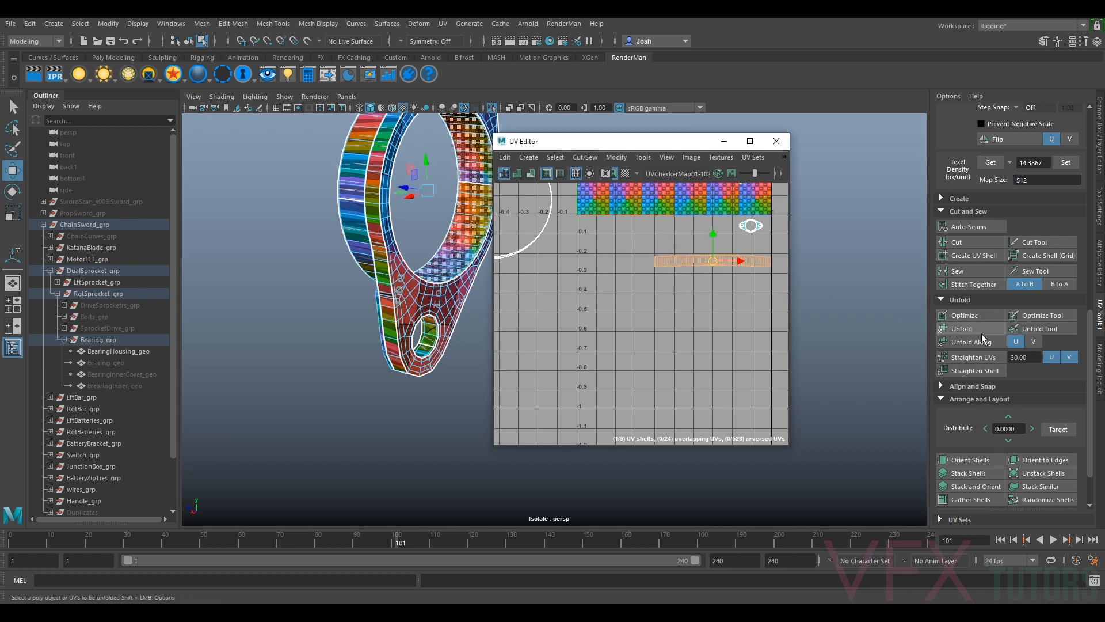
click(978, 357)
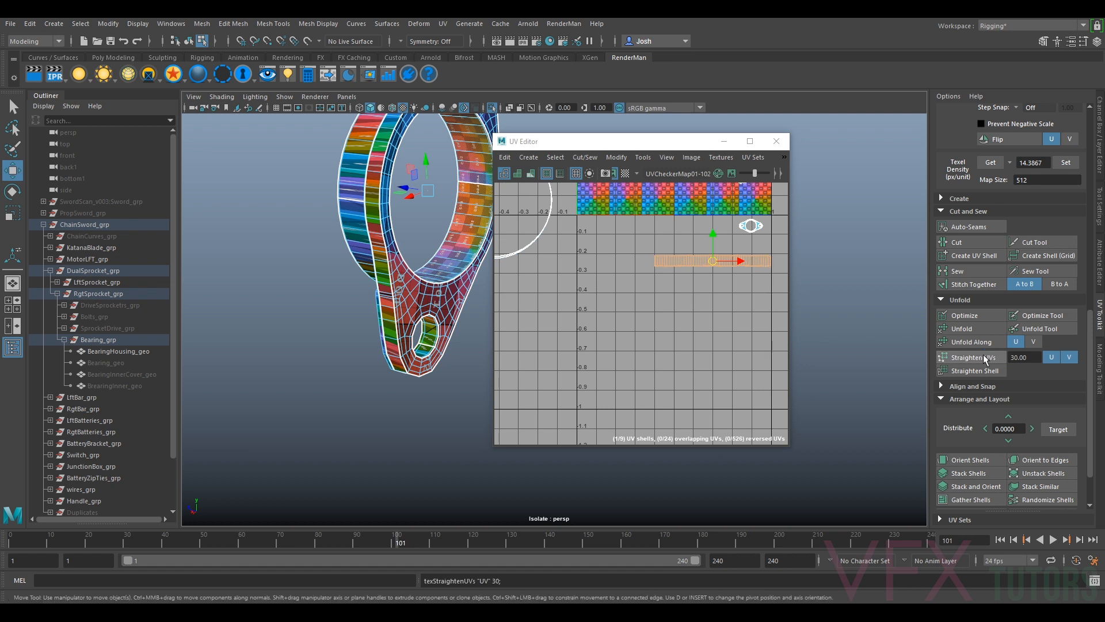
key(ctrl+z)
scroll(731, 275, up, 3)
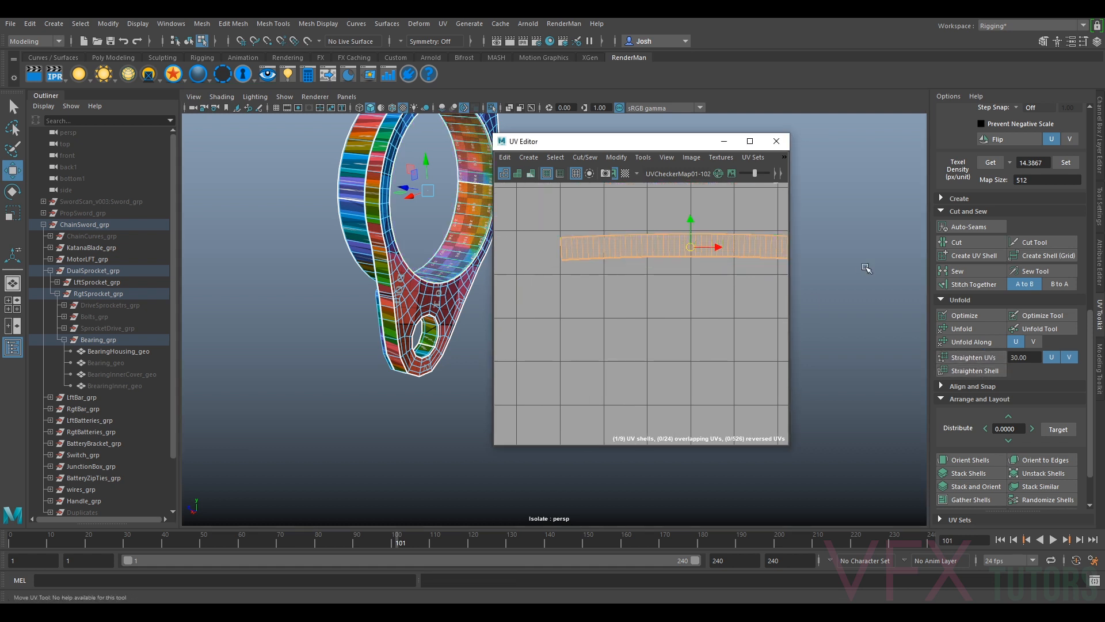
alt+middle_drag(720, 306, 710, 332)
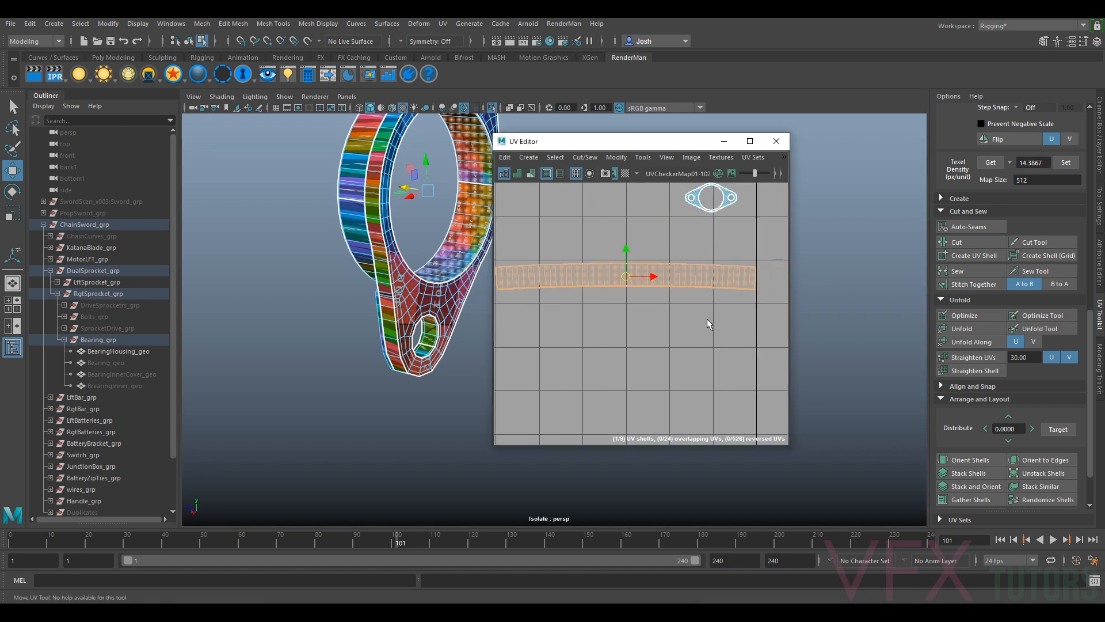
scroll(670, 321, down, 2)
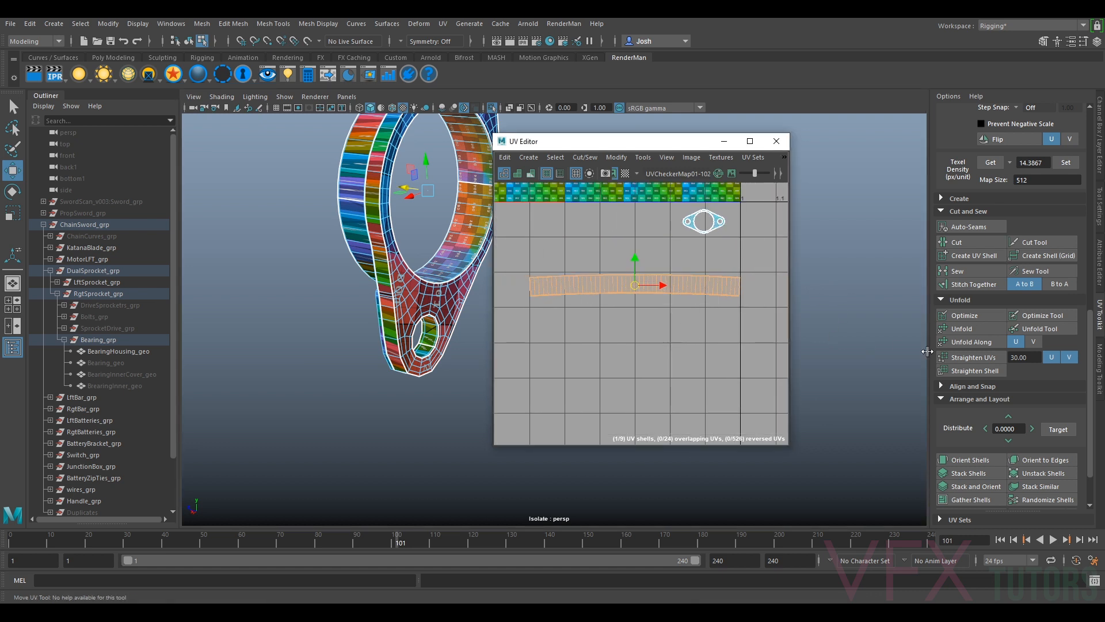
click(977, 358)
scroll(655, 292, up, 4)
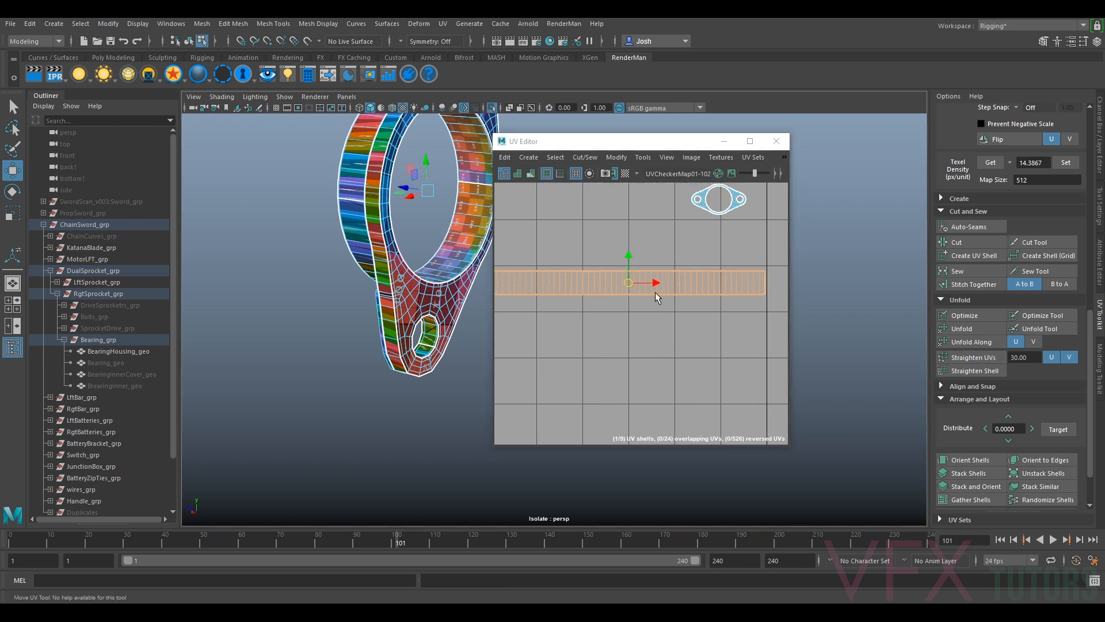
- Optimize the inner-wall strip and set its texel density to 14.3867 px/unit with a map size of 512
scroll(710, 299, down, 4)
click(984, 316)
alt+middle_drag(680, 297, 648, 318)
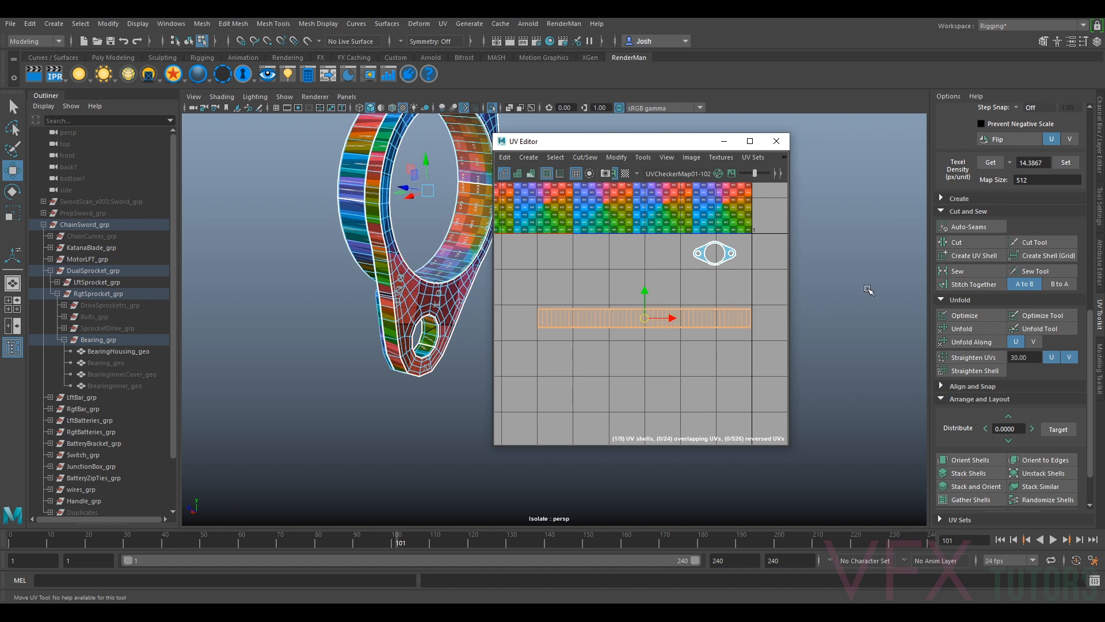
scroll(1014, 219, up, 2)
click(1066, 197)
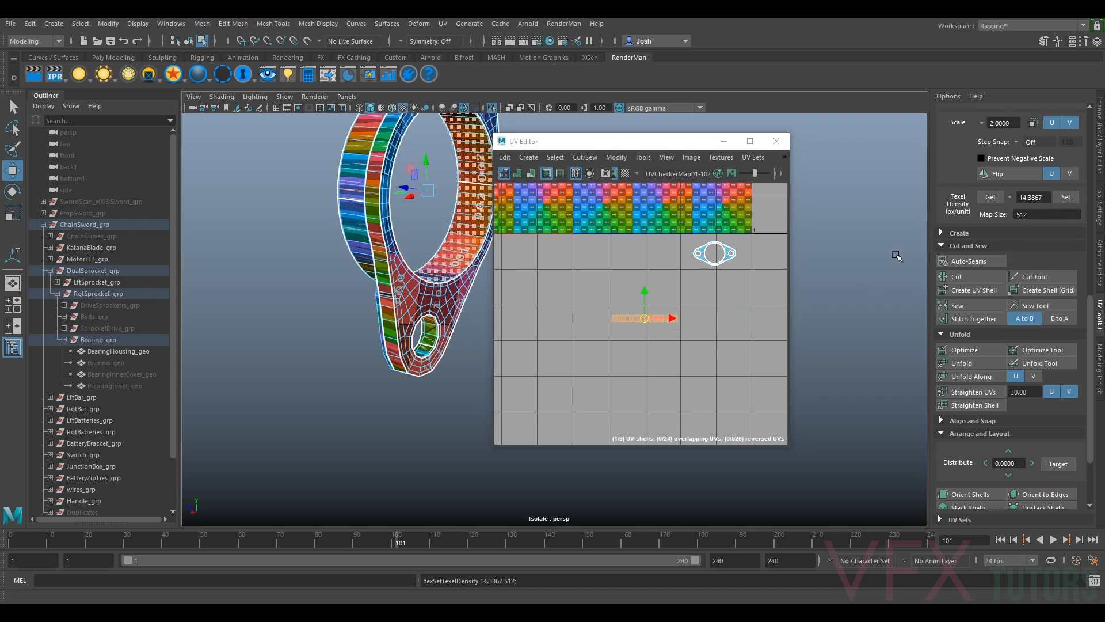
- Move the resized inner-wall strip to just under the back-face shell, with its end near the U=1 edge
drag(647, 321, 708, 280)
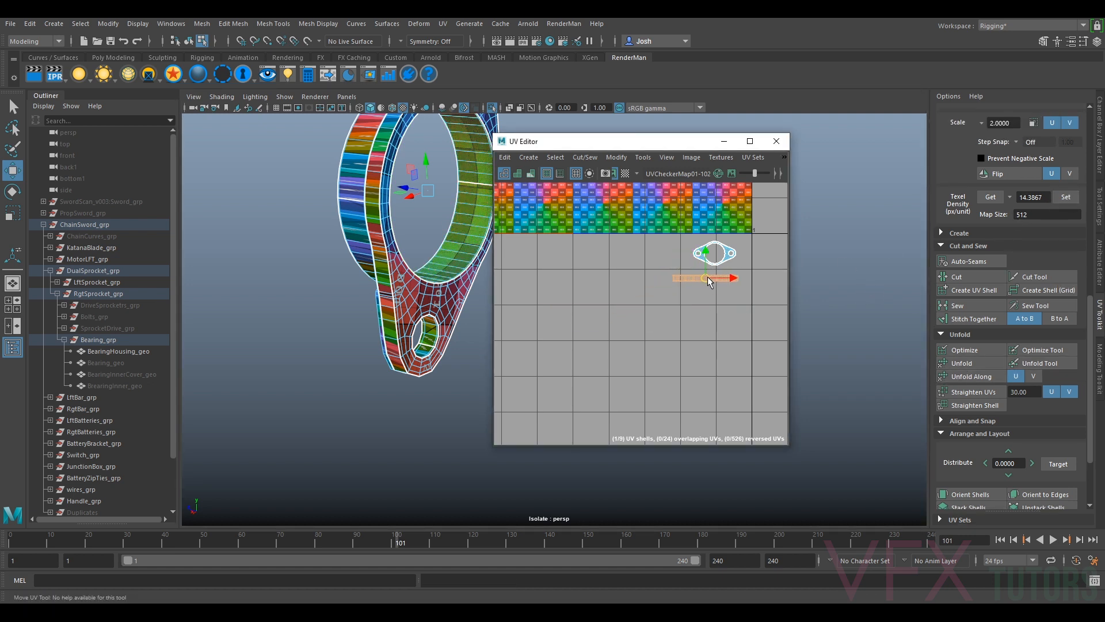
scroll(702, 311, up, 3)
scroll(690, 311, up, 2)
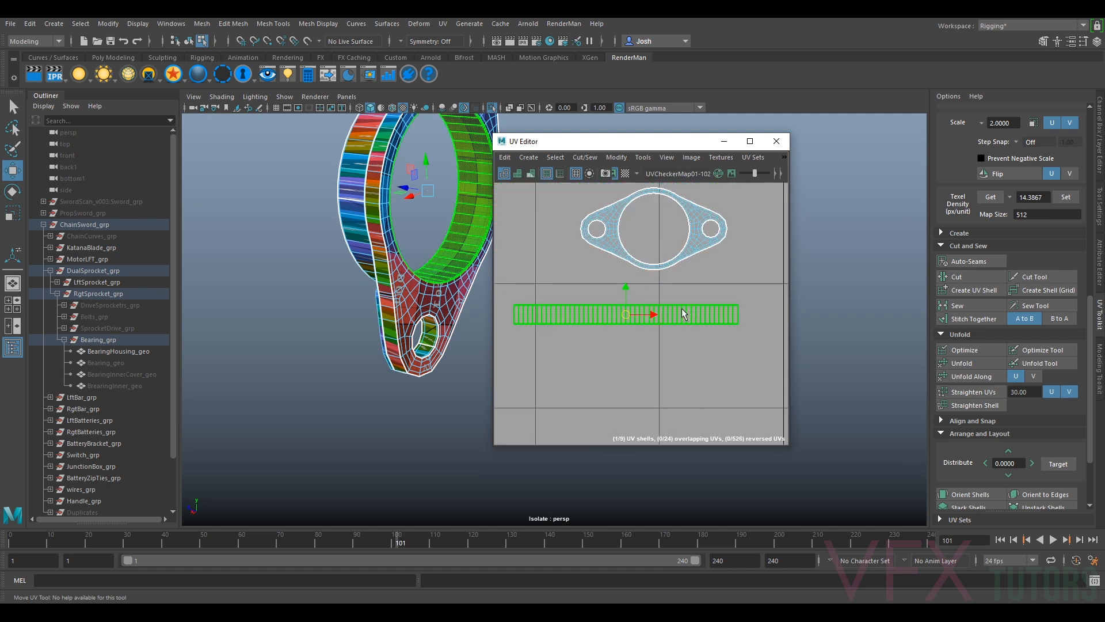
drag(627, 312, 665, 290)
scroll(674, 290, down, 4)
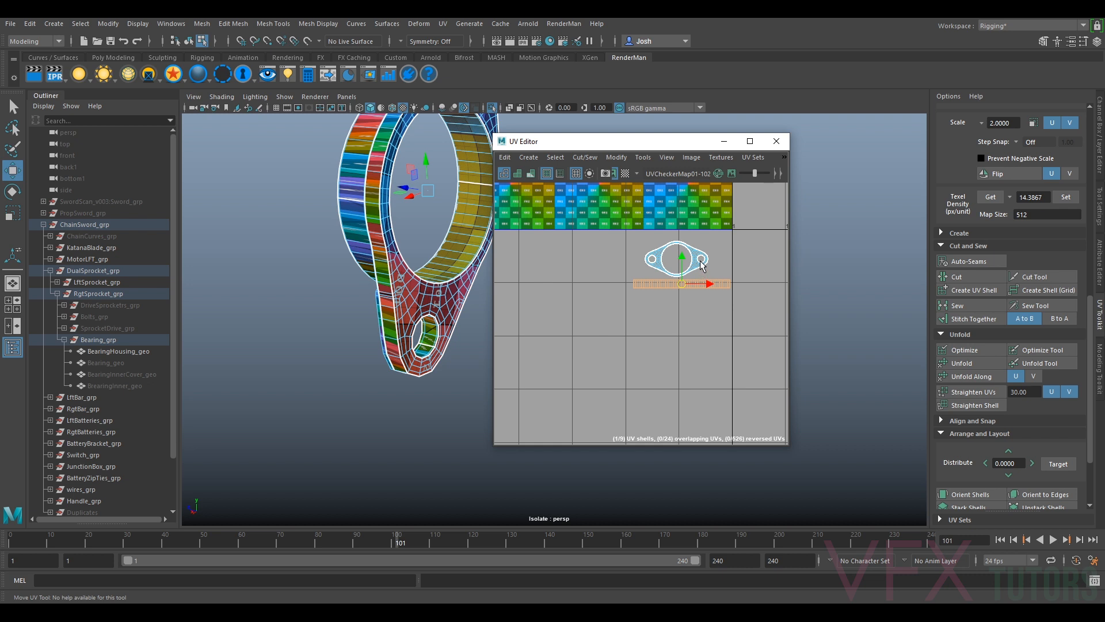
- Shift the back-face shell toward the U=1 edge, between the 0-1 tile and the inner-wall strip
click(676, 267)
drag(677, 267, 697, 261)
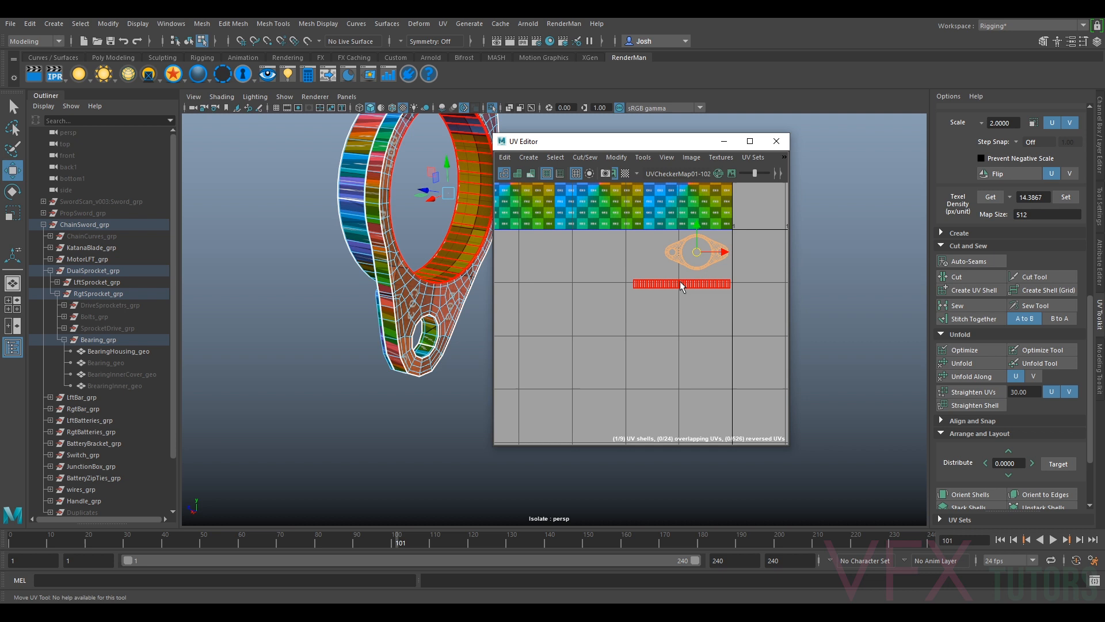
scroll(702, 281, down, 2)
scroll(702, 280, down, 1)
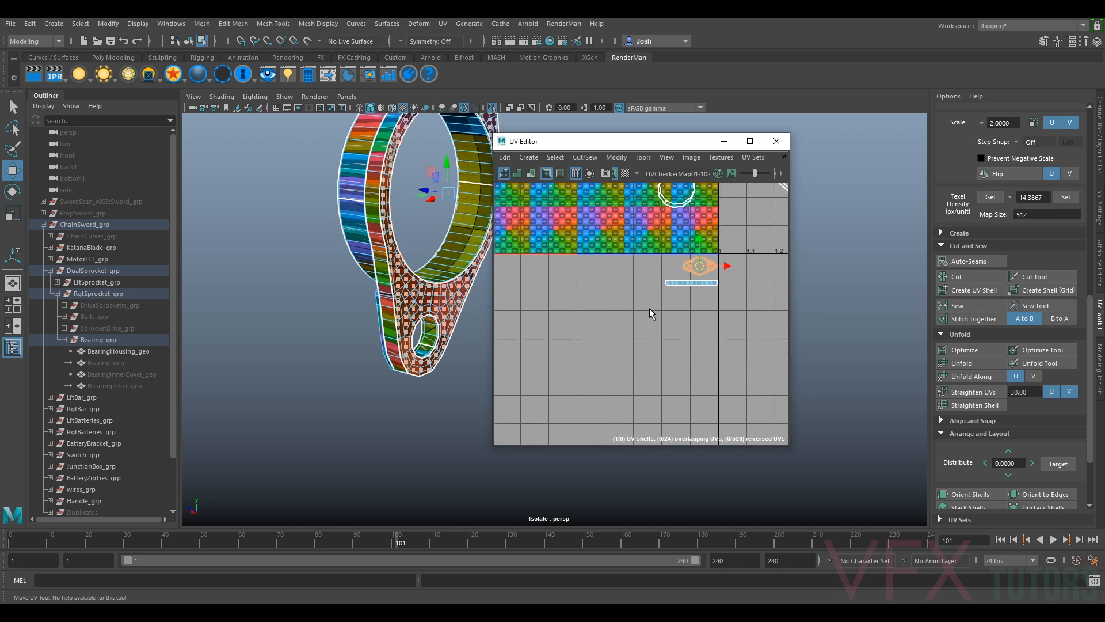
click(681, 283)
click(705, 284)
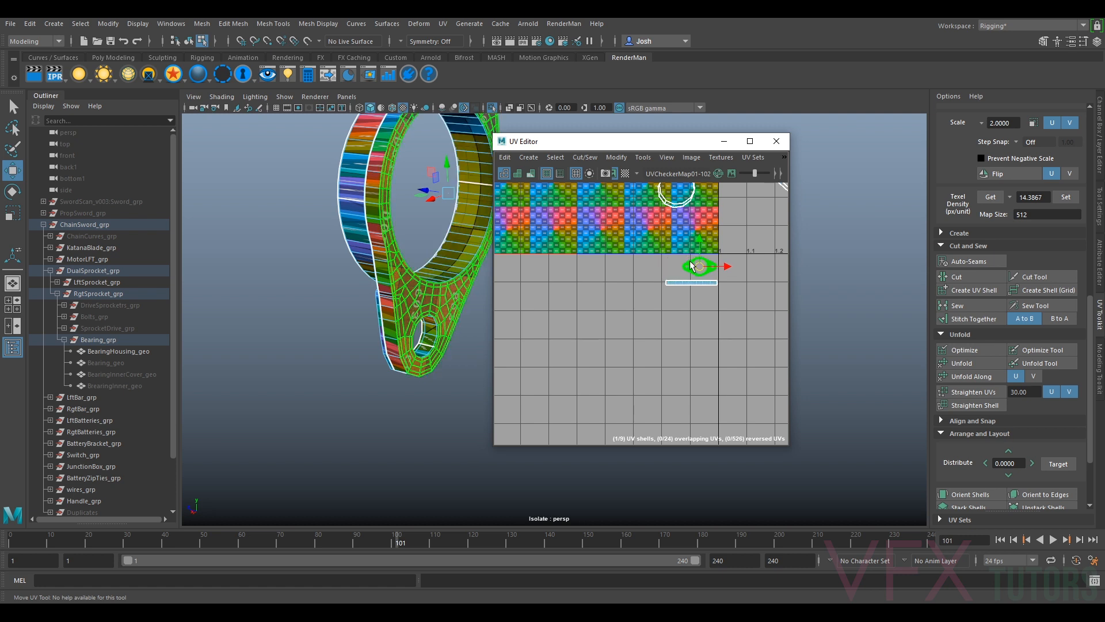
scroll(692, 265, up, 3)
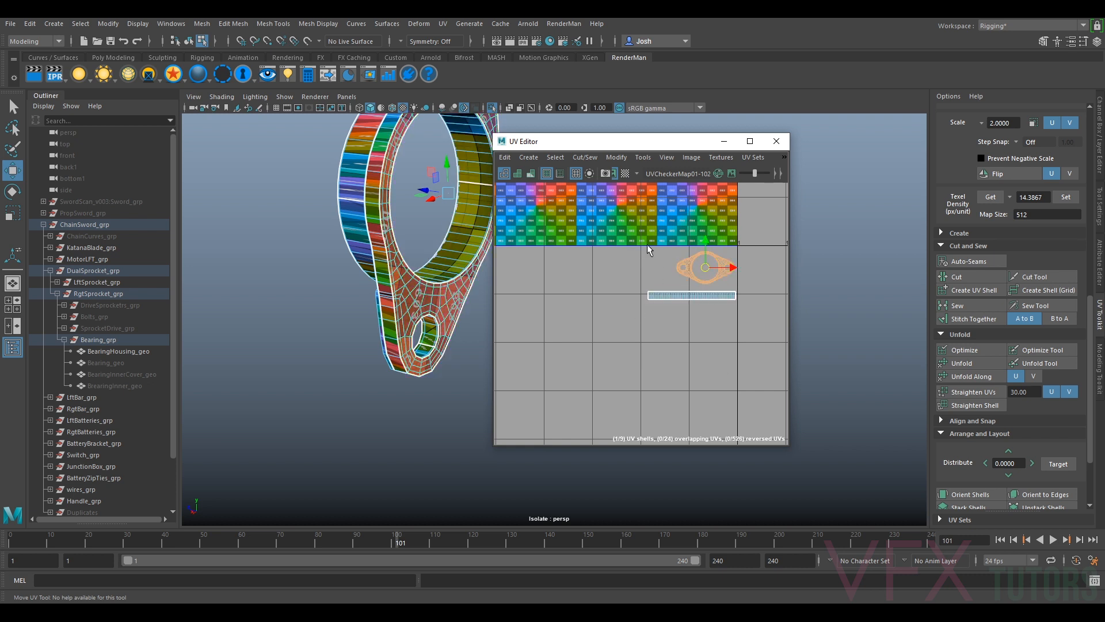
- Select a half of the lower ring shell beside the 0-1 tile and examine which part of the housing it covers
scroll(662, 265, down, 3)
alt+middle_drag(612, 263, 737, 290)
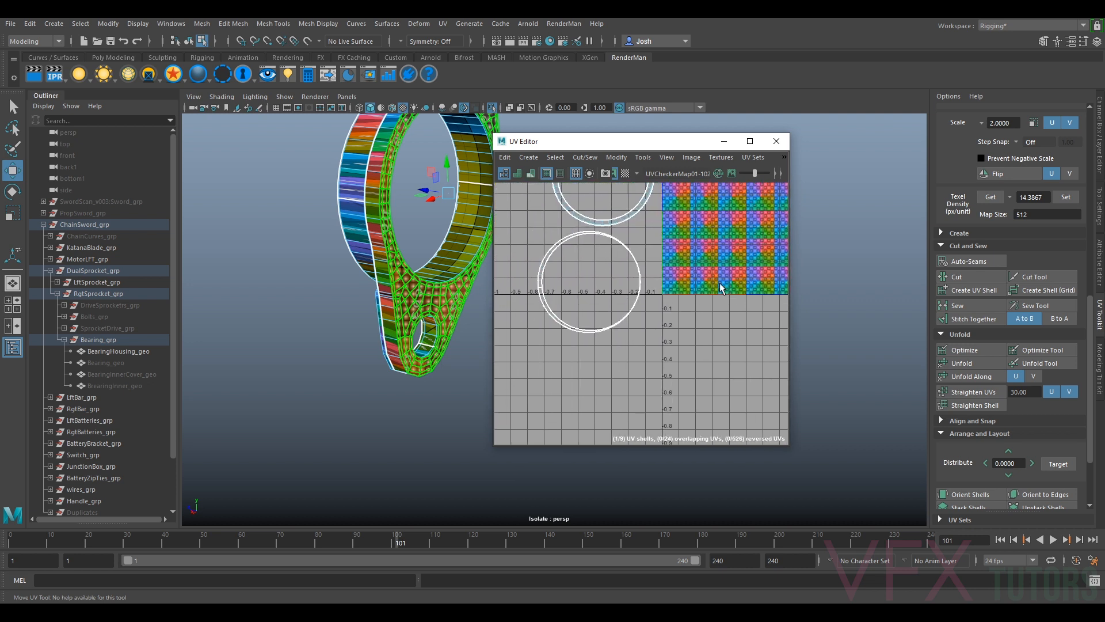
click(639, 266)
alt+drag(489, 218, 371, 222)
alt+drag(397, 331, 547, 383)
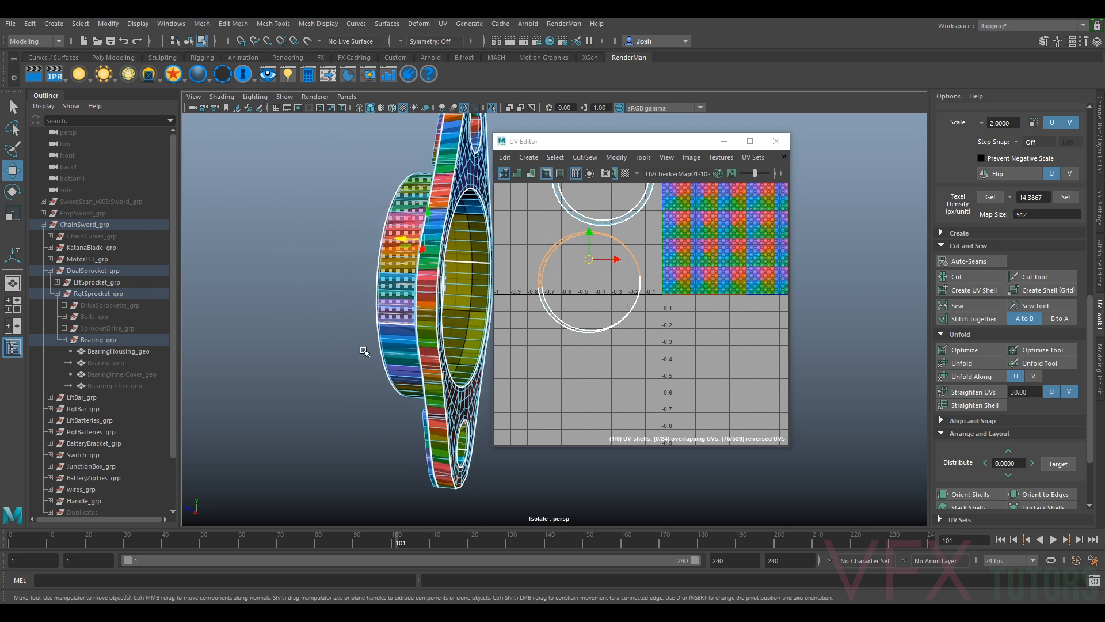
alt+middle_drag(363, 348, 247, 337)
alt+drag(288, 334, 383, 330)
alt+middle_drag(314, 311, 358, 319)
alt+drag(358, 319, 452, 294)
- Select the seam UVs where the halves of the lower ring shell meet and sew them together
scroll(604, 282, up, 4)
right_drag(683, 267, 670, 232)
click(695, 266)
right_click(675, 259)
click(683, 268)
scroll(693, 270, up, 4)
ctrl+drag(651, 224, 616, 237)
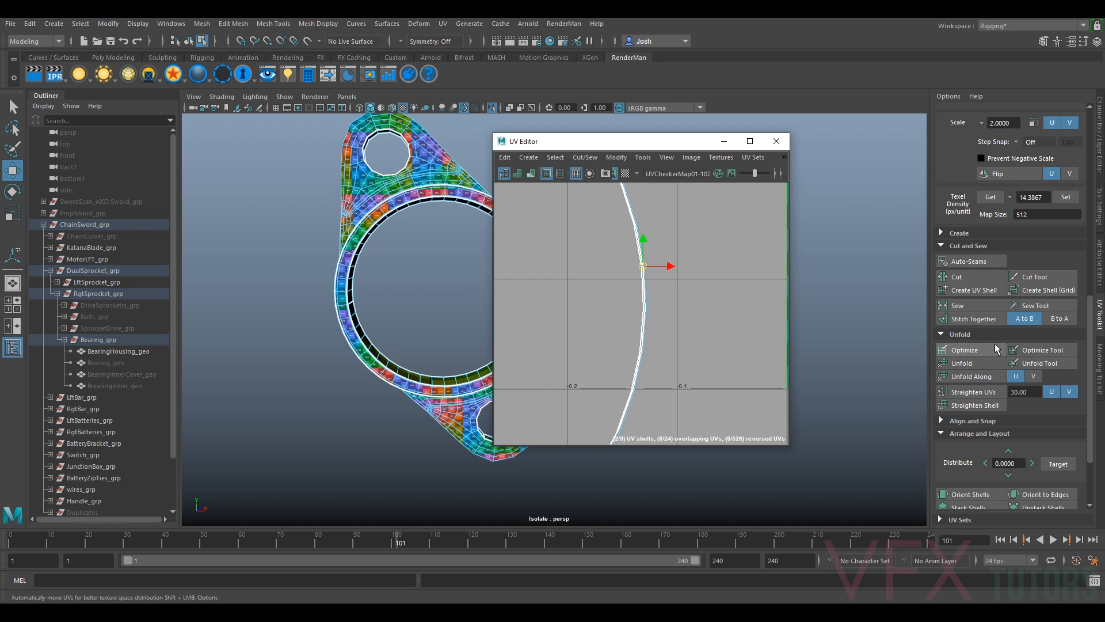
click(973, 303)
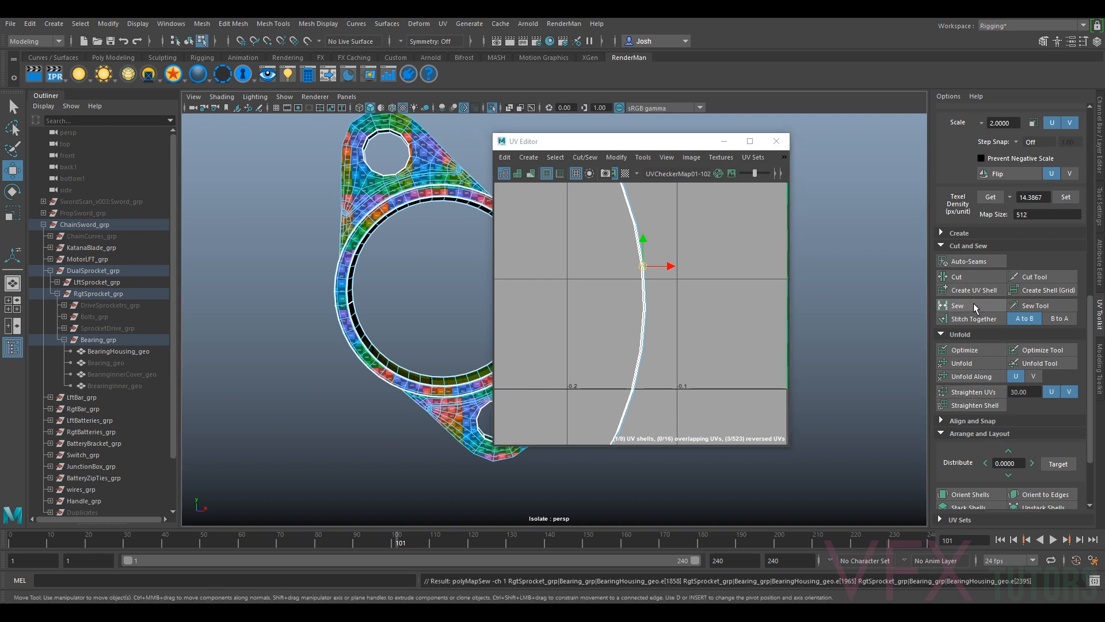
- Select the whole joined lower ring shell and unfold it into a long strip
right_drag(643, 271, 643, 254)
key(w)
scroll(651, 253, down, 10)
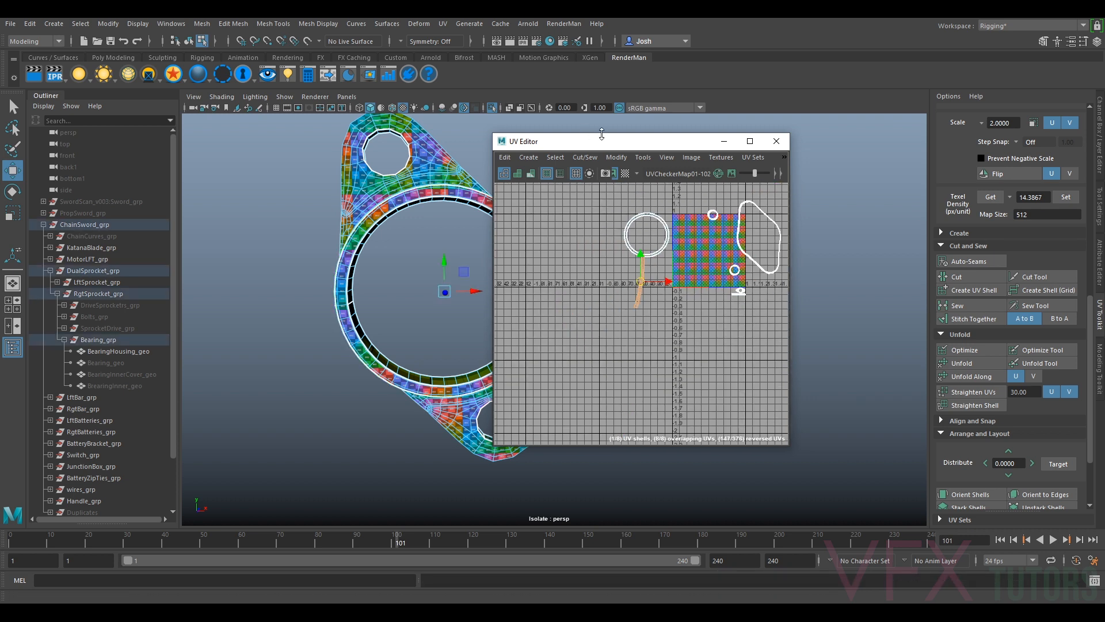
click(617, 157)
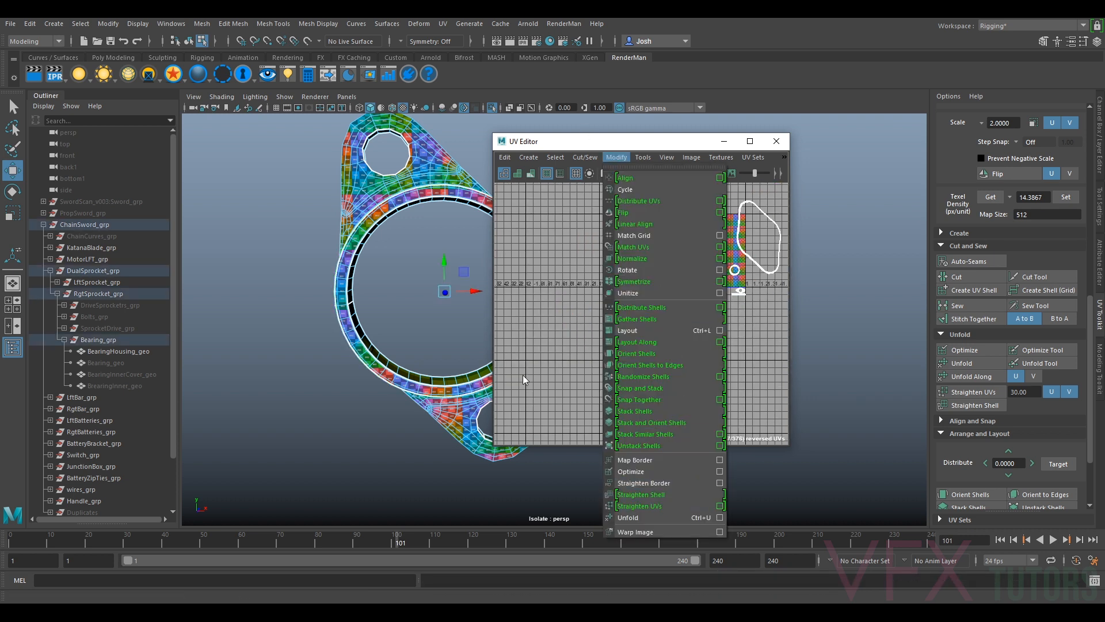
click(608, 337)
click(643, 285)
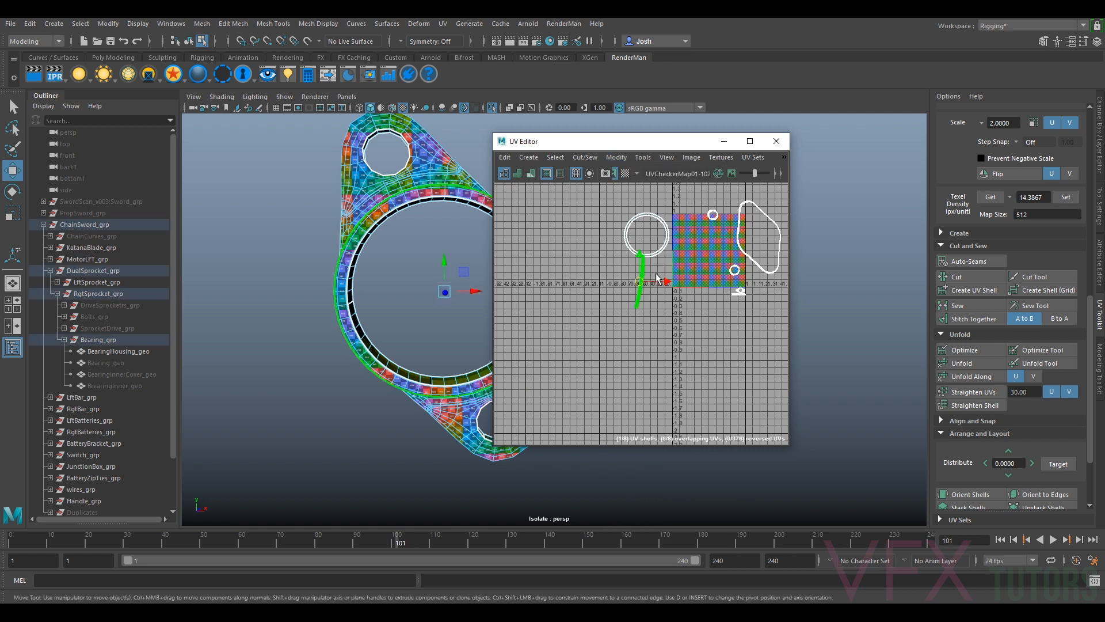
scroll(661, 289, up, 3)
scroll(951, 447, down, 3)
- Rotate the newly unfolded ring strip about 90 degrees to lie horizontally and align it with Orient Shells
click(968, 403)
key(e)
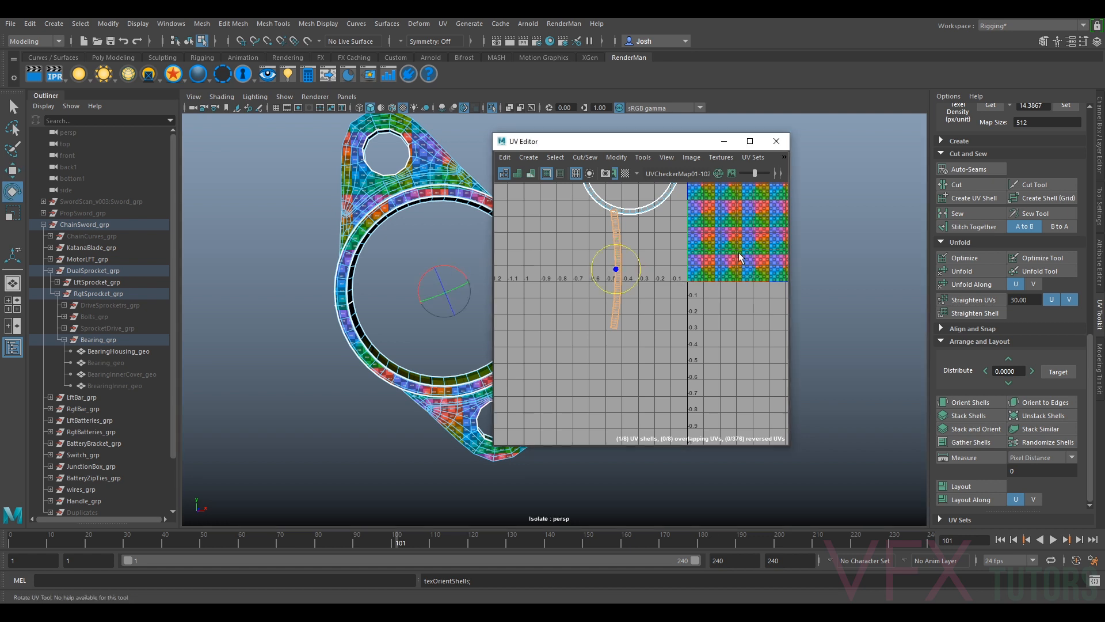
drag(636, 251, 652, 304)
click(964, 406)
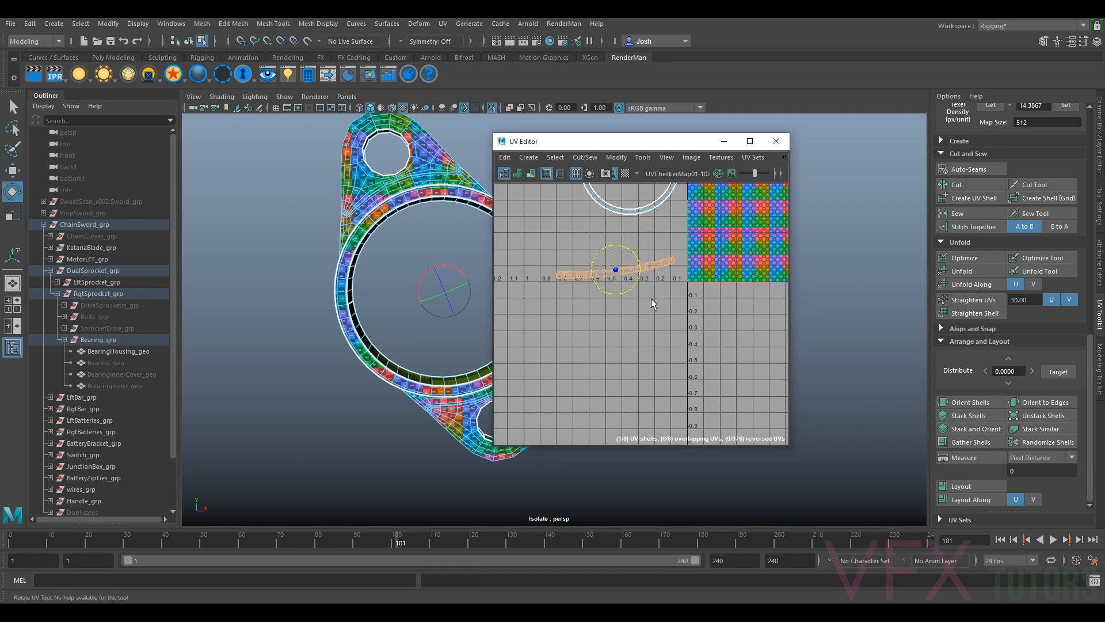
click(971, 402)
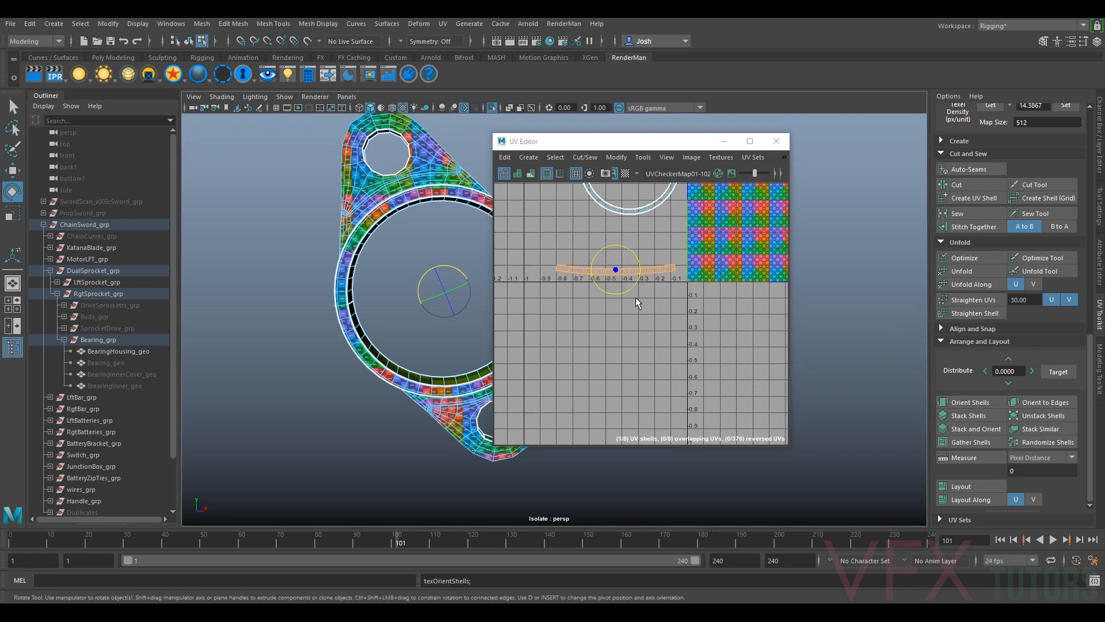
- Move the new ring strip just below the 0-1 tile, beside the back-face and inner-wall shells
key(w)
drag(622, 271, 741, 295)
alt+middle_drag(741, 294, 533, 353)
alt+right_drag(533, 352, 642, 343)
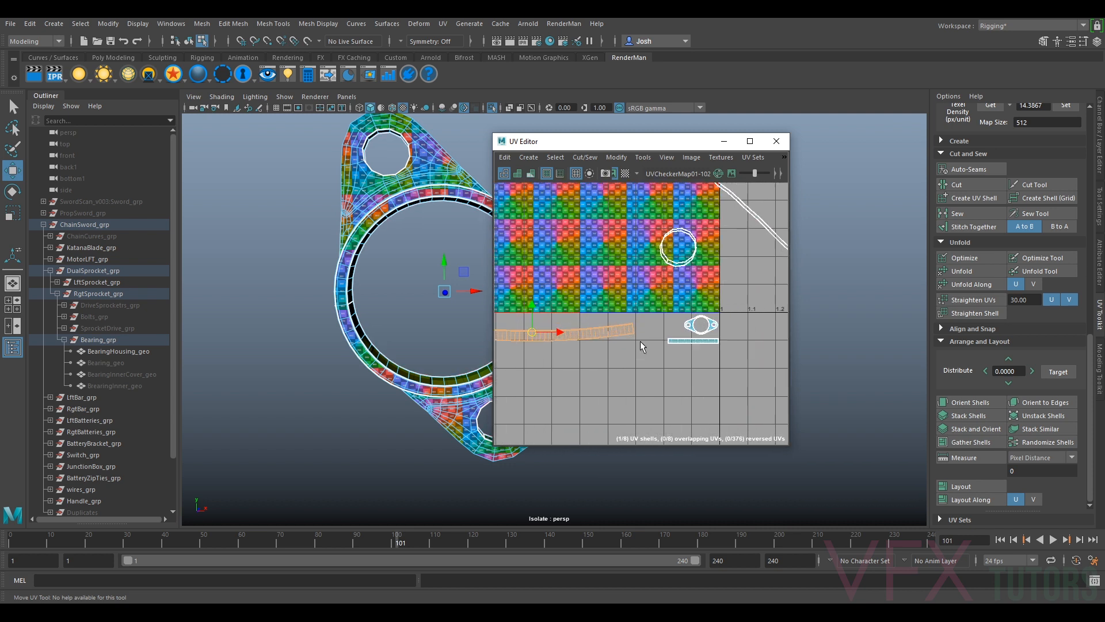
- Move the curved ring strip below the inner-wall shell and straighten its UVs in U and V with an angle of 30
alt+middle_drag(566, 346, 651, 304)
drag(622, 293, 749, 322)
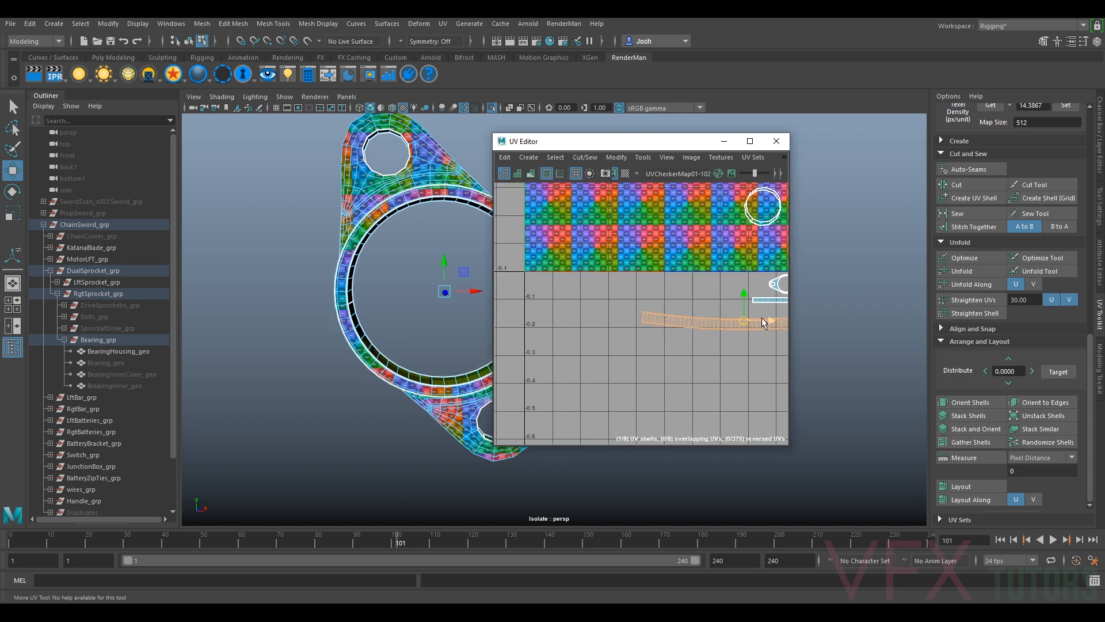
alt+middle_drag(768, 323, 687, 324)
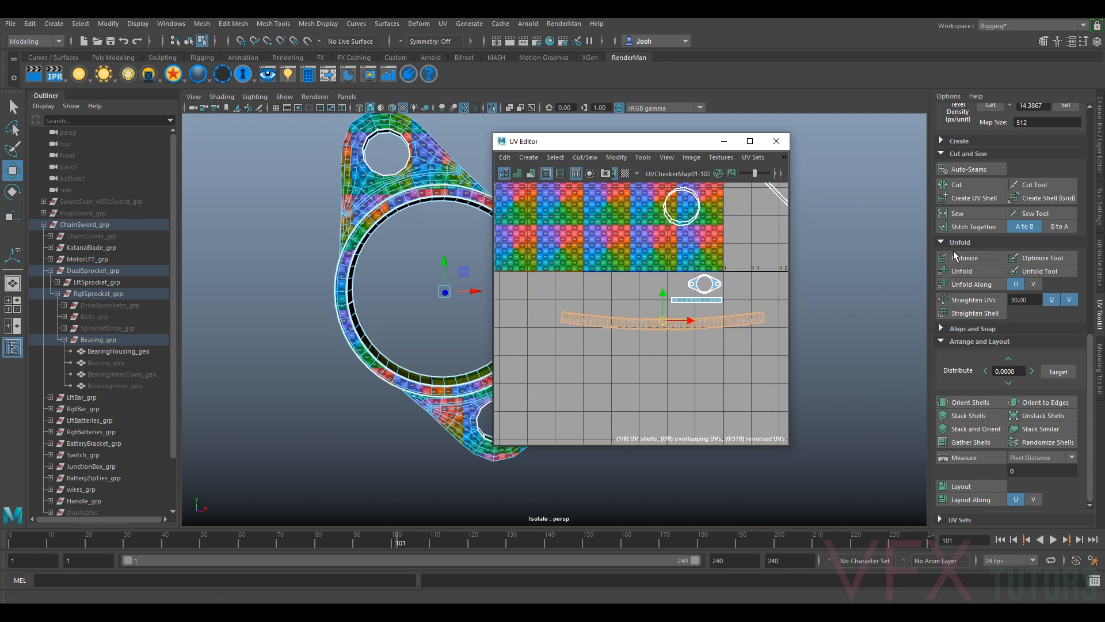
click(973, 300)
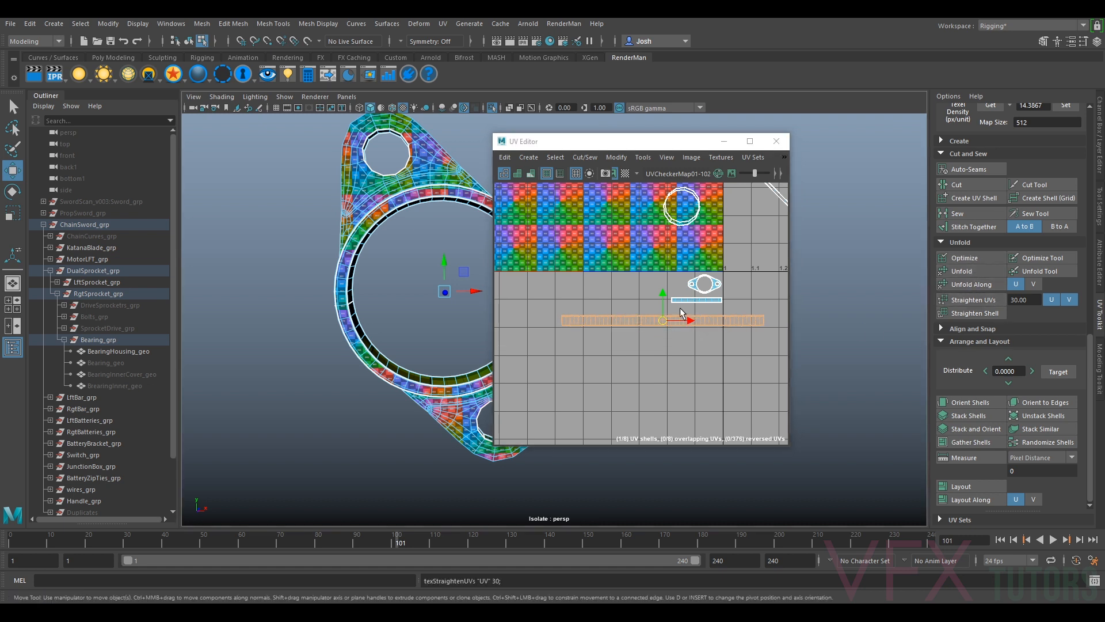
- Optimize the straightened ring strip's UVs repeatedly to even out the spacing of its segments
scroll(683, 314, up, 4)
scroll(724, 324, up, 6)
alt+middle_drag(760, 325, 547, 267)
scroll(549, 268, up, 3)
scroll(748, 314, down, 3)
click(975, 258)
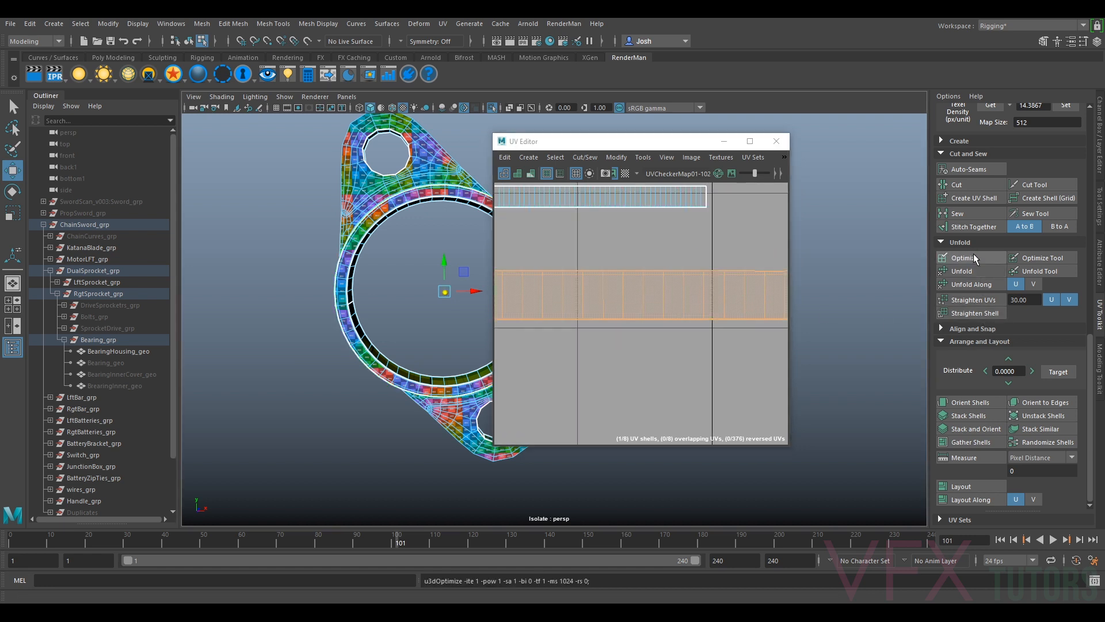
click(982, 263)
scroll(764, 288, down, 5)
scroll(743, 306, down, 3)
scroll(753, 299, up, 8)
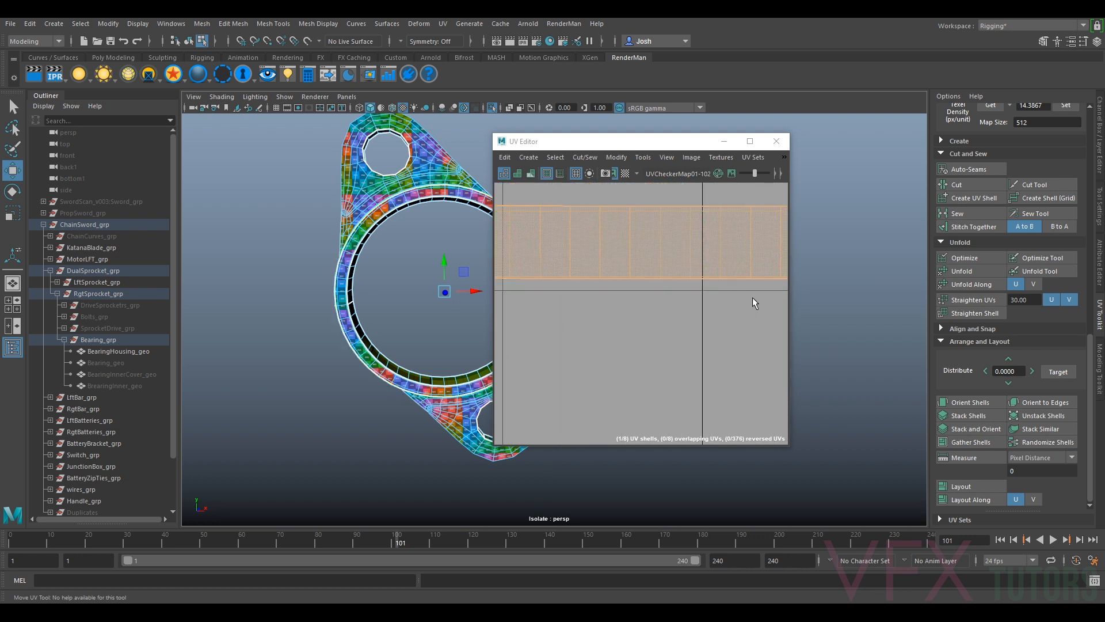
alt+middle_drag(716, 247, 676, 282)
scroll(676, 281, up, 5)
click(977, 261)
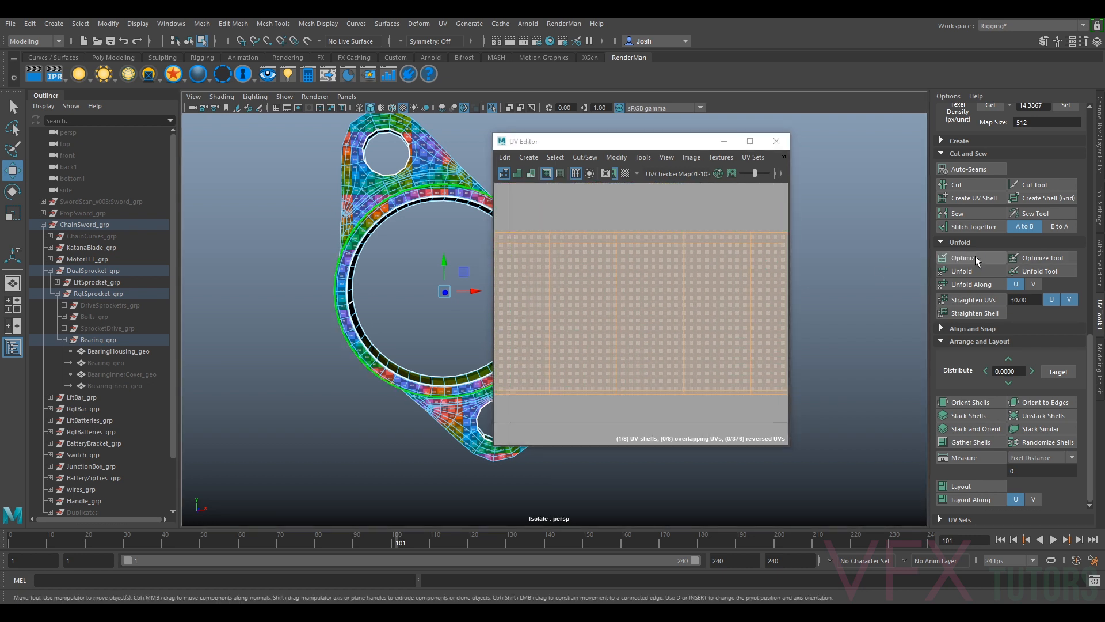
scroll(704, 276, down, 10)
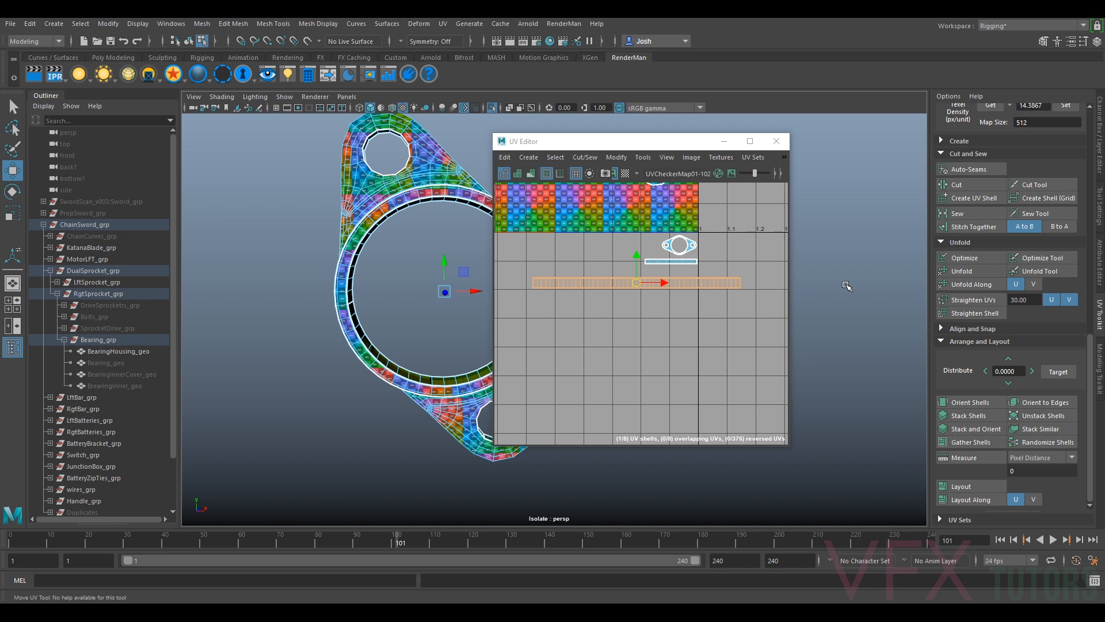
- Set the ring strip's texel density to 14.3867 at map size 512 and place it directly under the inner-wall strip
scroll(1004, 263, up, 5)
scroll(656, 292, up, 4)
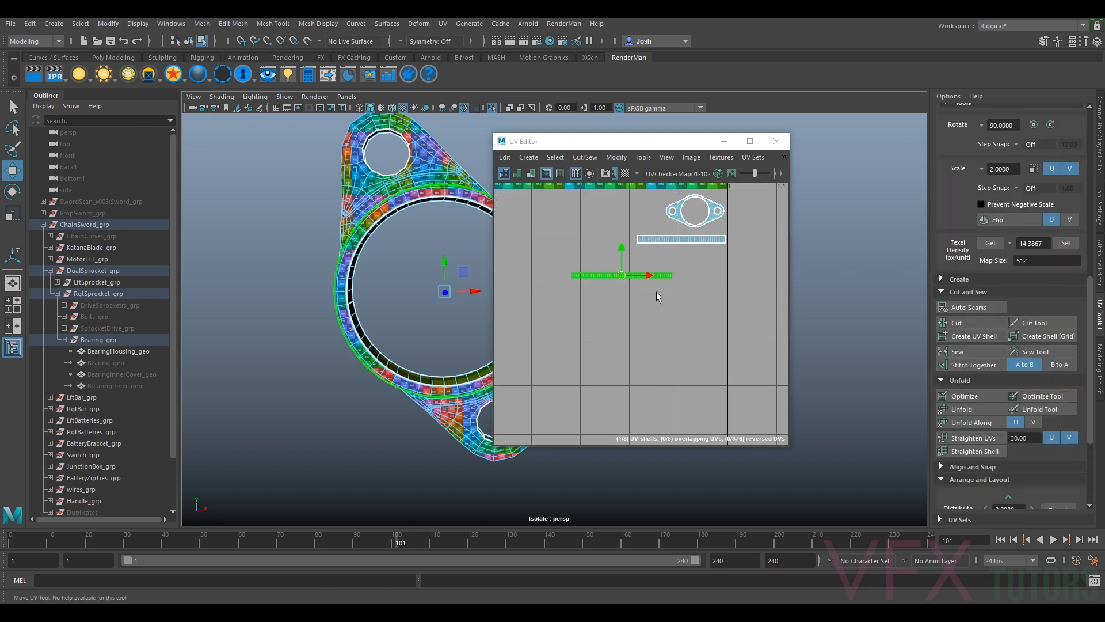
drag(613, 270, 685, 233)
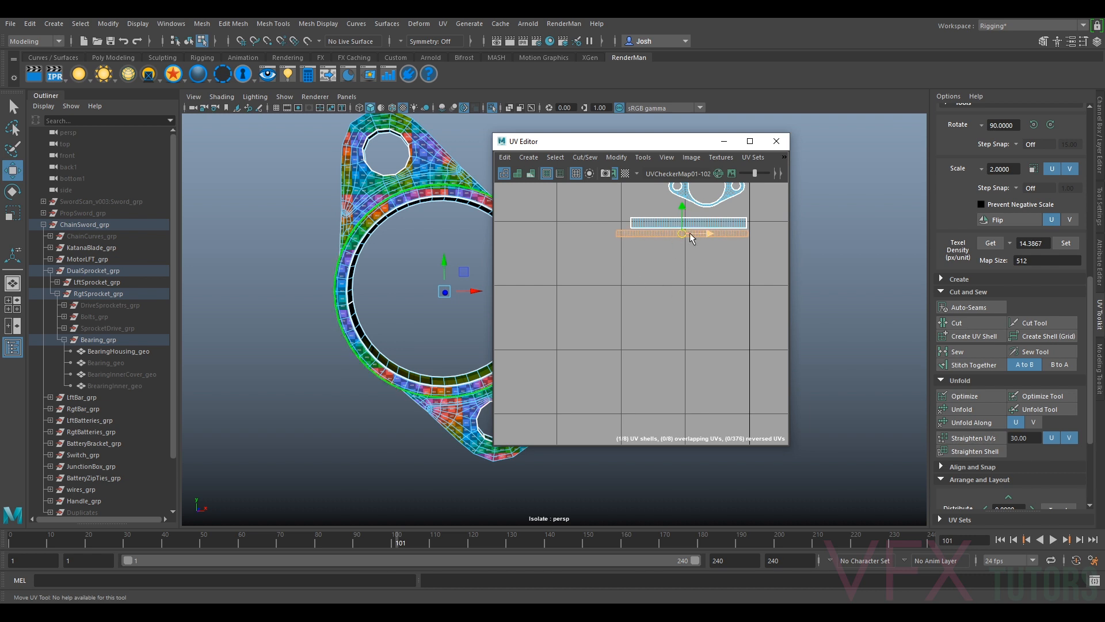
alt+middle_drag(740, 235, 724, 283)
- Rotate the back-face shell about 40 degrees and fit it under the 0-1 tile's lower-right corner
scroll(724, 282, up, 3)
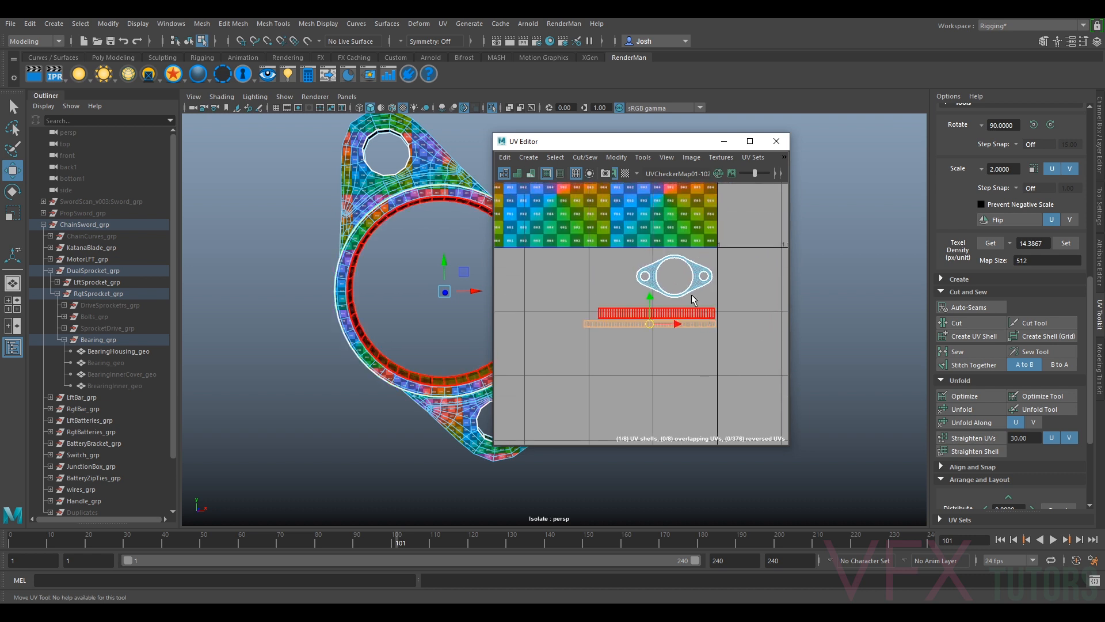
click(661, 270)
drag(661, 271, 666, 257)
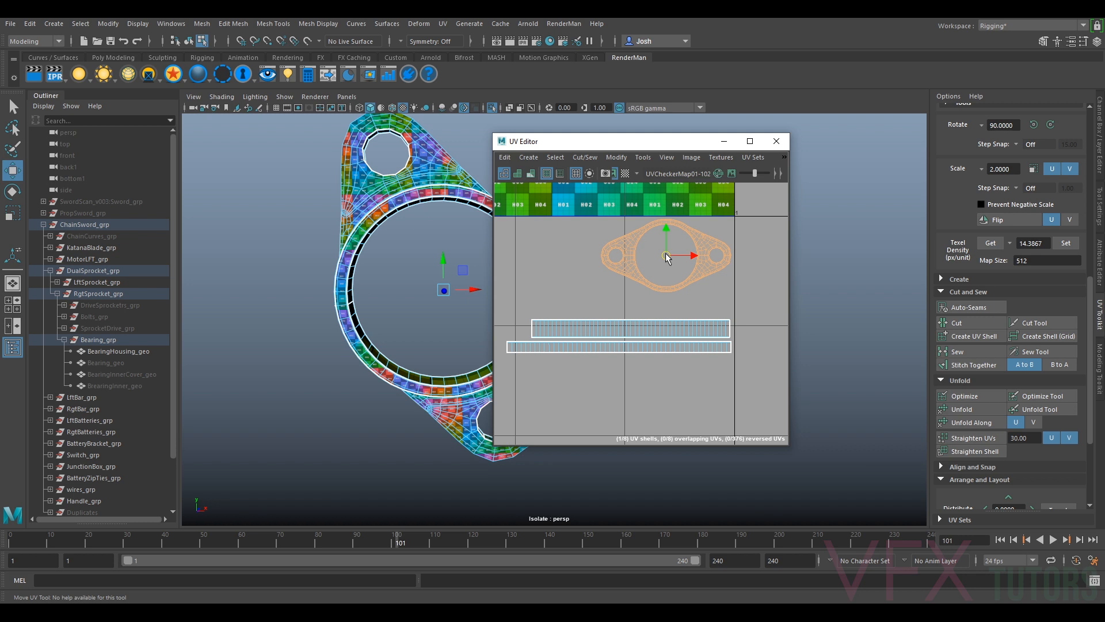
key(e)
drag(655, 236, 680, 268)
key(w)
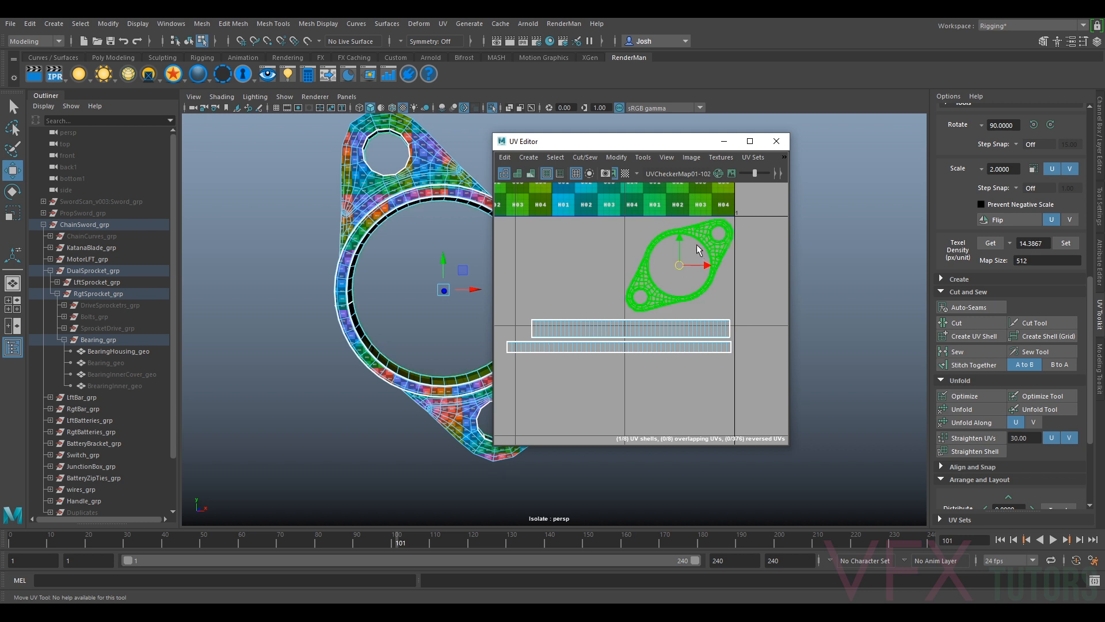
- Move the inner-wall strip and the ring strip up, stacking them closely beneath the rotated back-face shell
click(682, 328)
drag(632, 326, 622, 347)
click(641, 347)
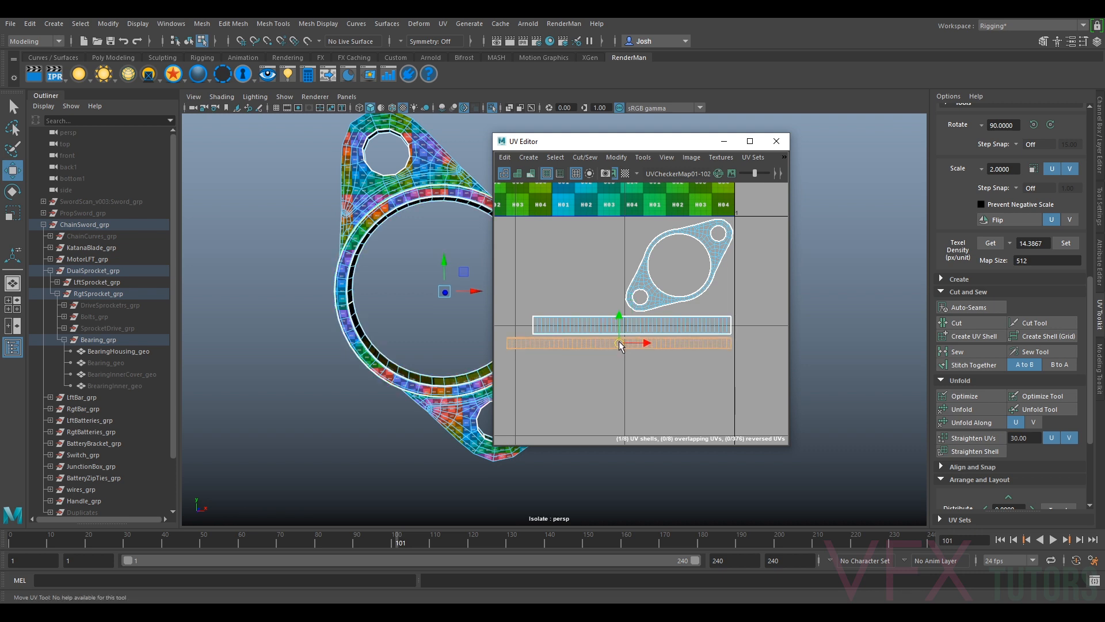
scroll(701, 258, down, 3)
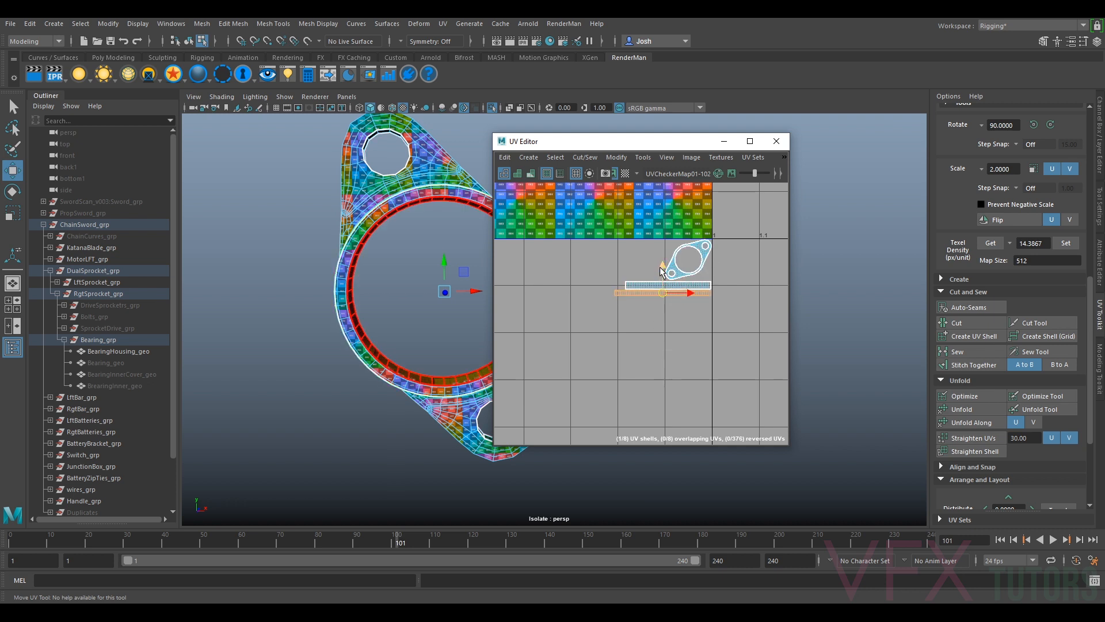
- Move the large flat ring shell over from outside the tile and set its texel density to 14.3867 at map size 512
scroll(673, 295, down, 5)
alt+middle_drag(673, 295, 679, 303)
click(614, 259)
click(635, 267)
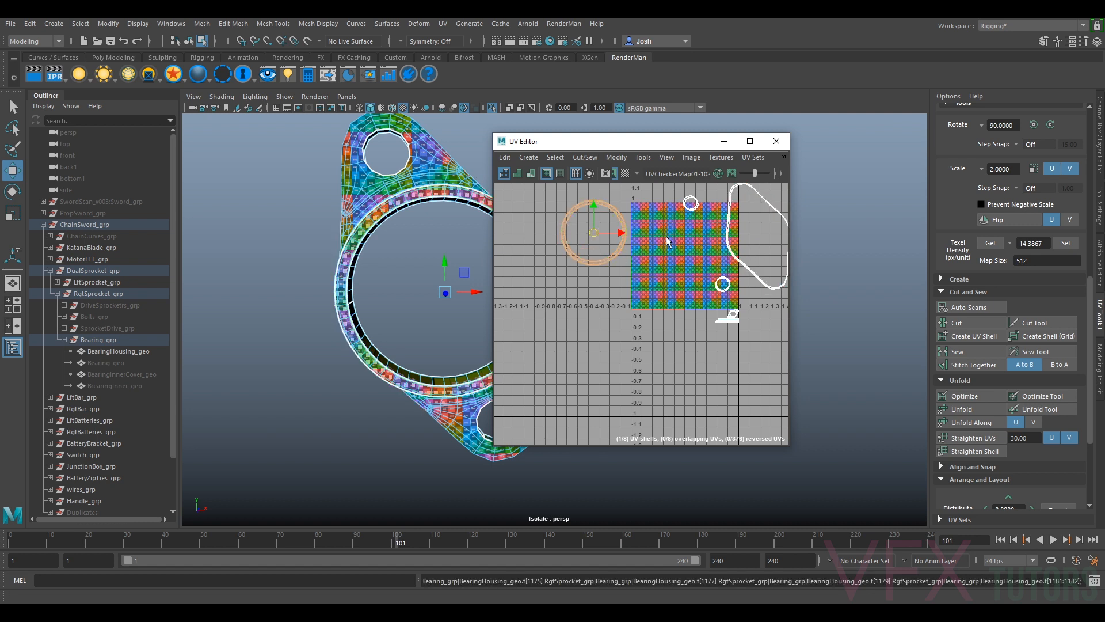
click(622, 230)
drag(597, 236, 676, 305)
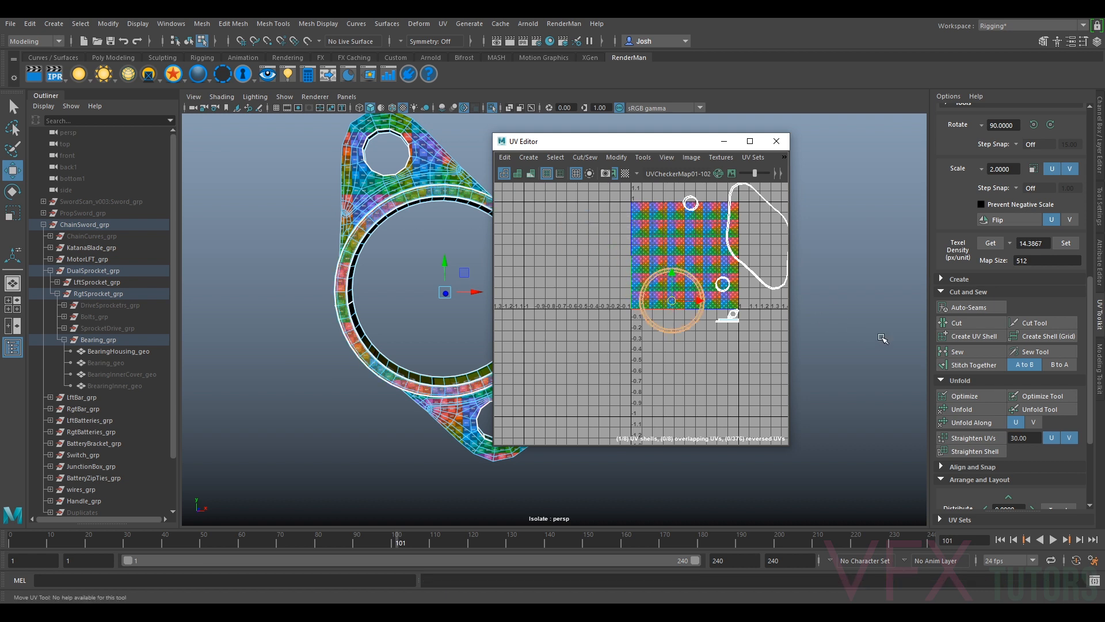
click(1066, 243)
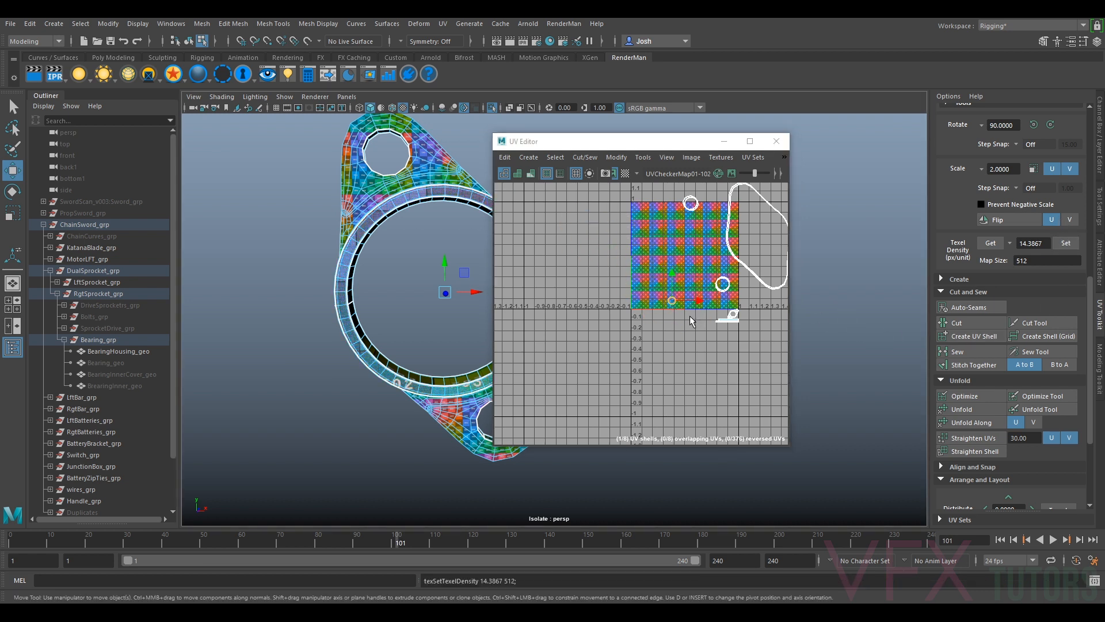
- Move the scaled flat ring shell just below the tile, between the back-face shell and the empty area beside it
scroll(690, 315, up, 3)
drag(736, 311, 745, 314)
scroll(778, 327, up, 5)
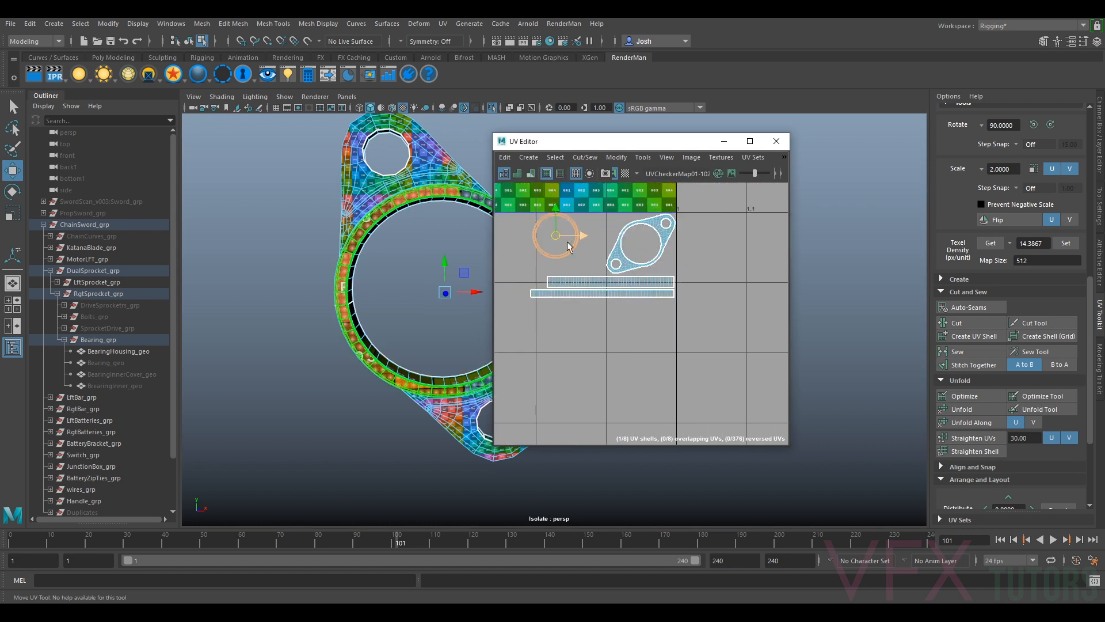
drag(609, 245, 642, 269)
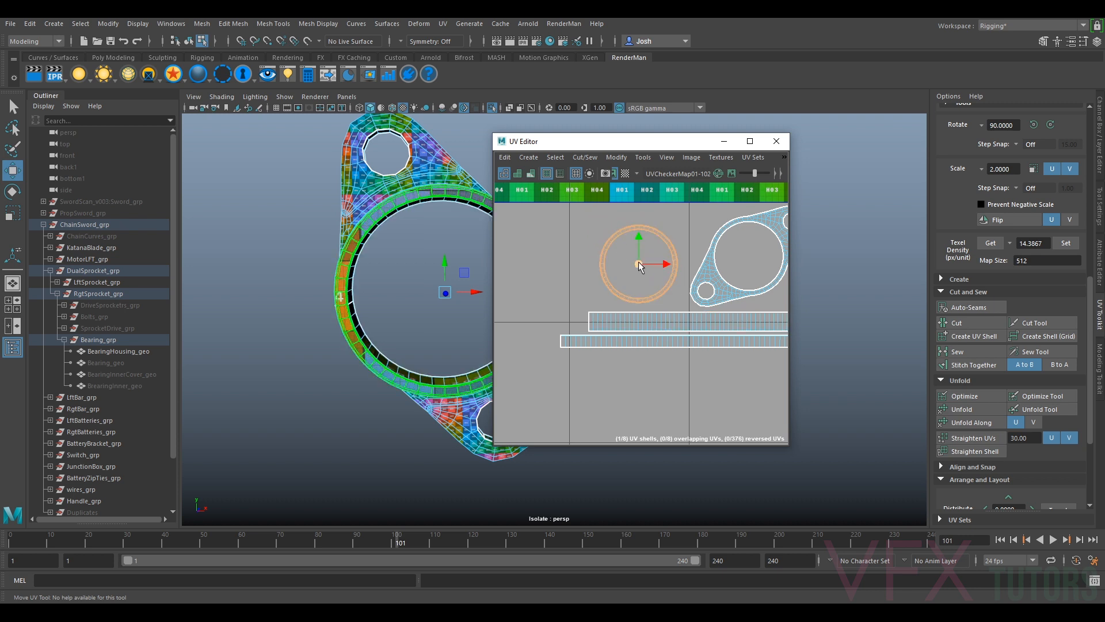
drag(639, 263, 637, 262)
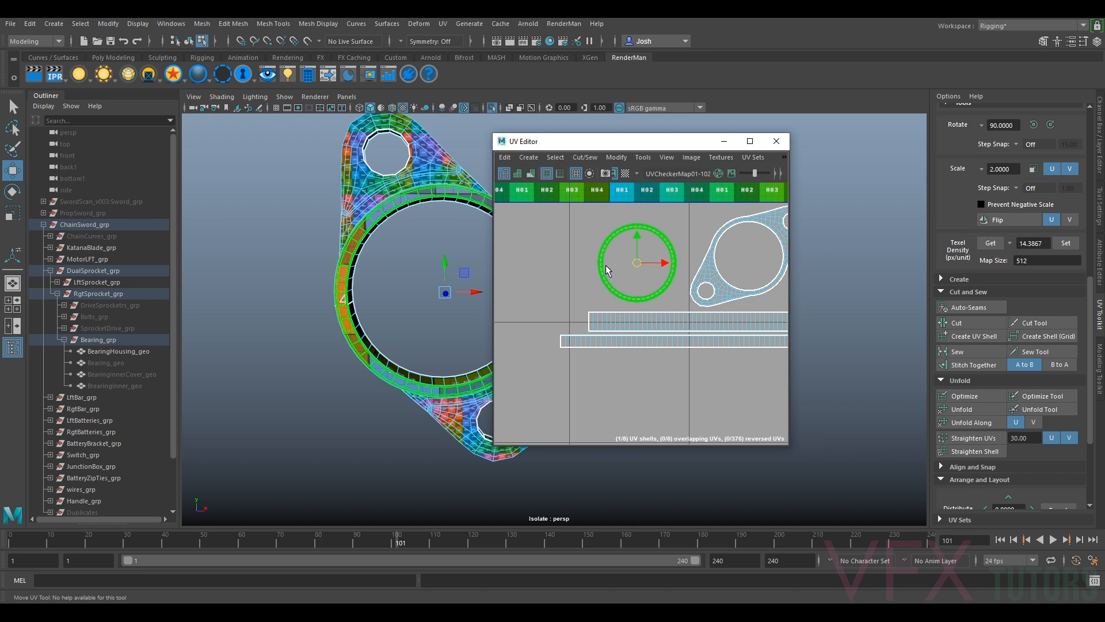
- Examine the flat ring shell up close and pick an edge across its band to judge whether to cut it
scroll(607, 270, up, 3)
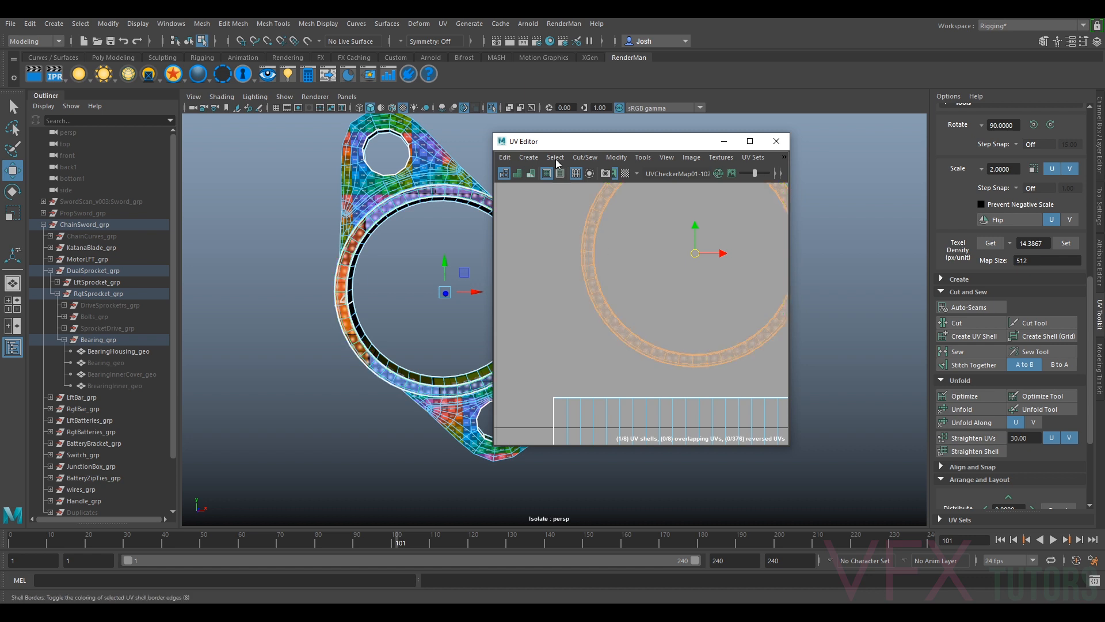
scroll(599, 275, down, 2)
alt+middle_drag(661, 254, 620, 285)
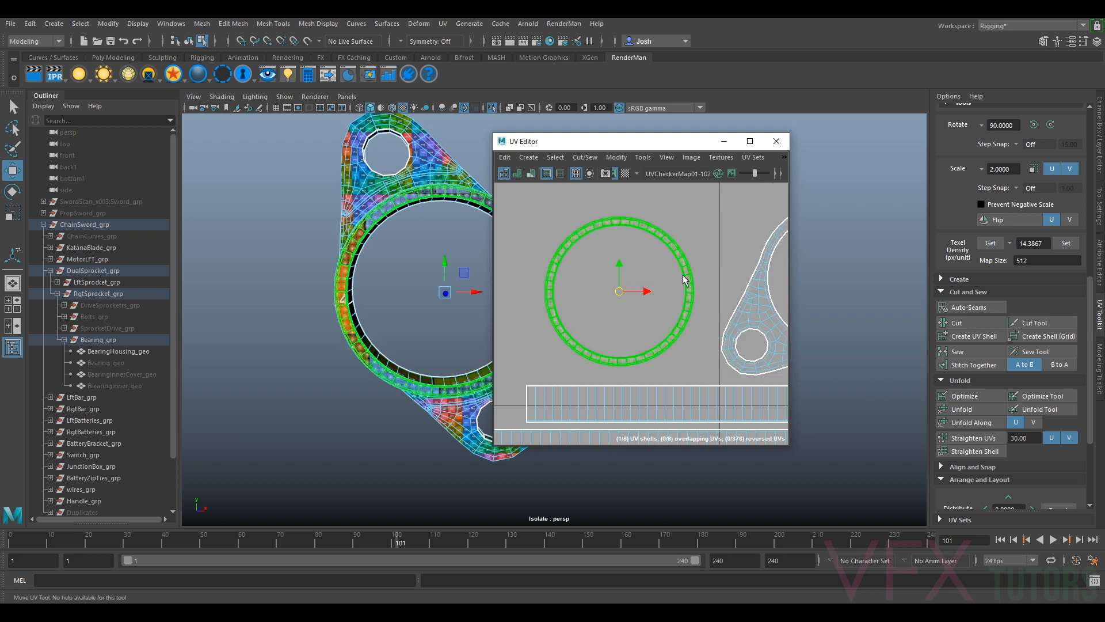
right_drag(692, 291, 702, 280)
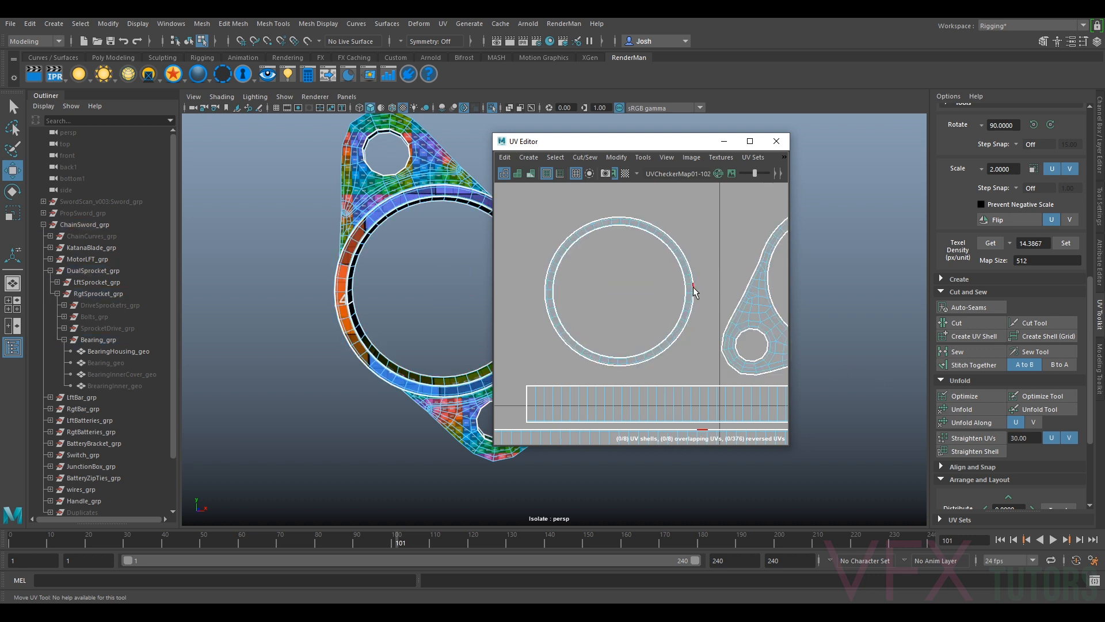
scroll(694, 291, up, 3)
click(686, 280)
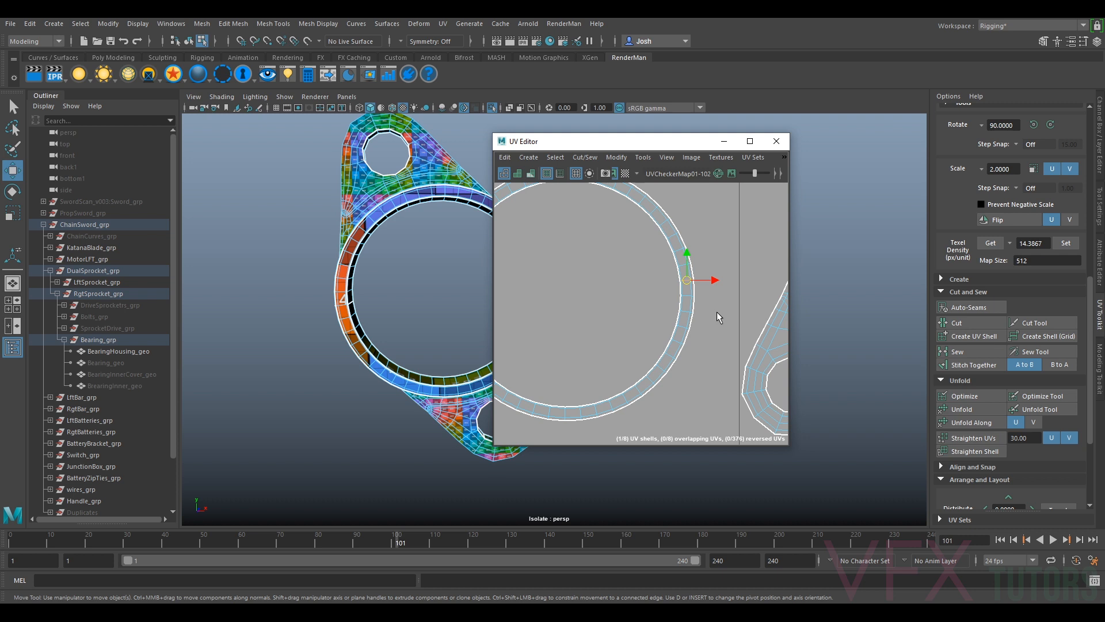
scroll(717, 340, down, 1)
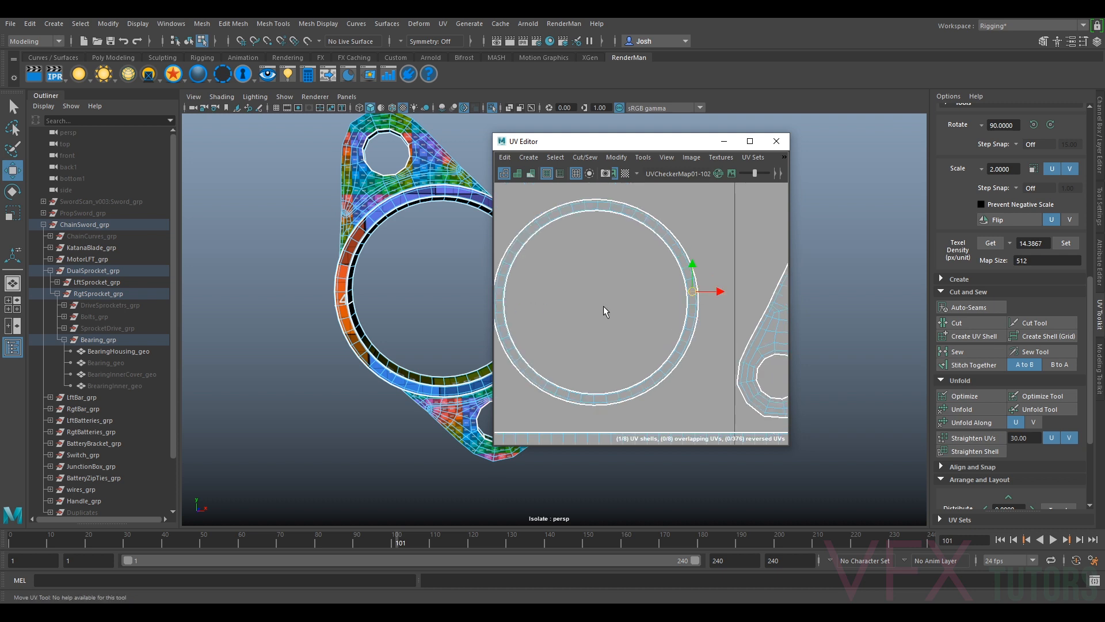
scroll(640, 306, down, 3)
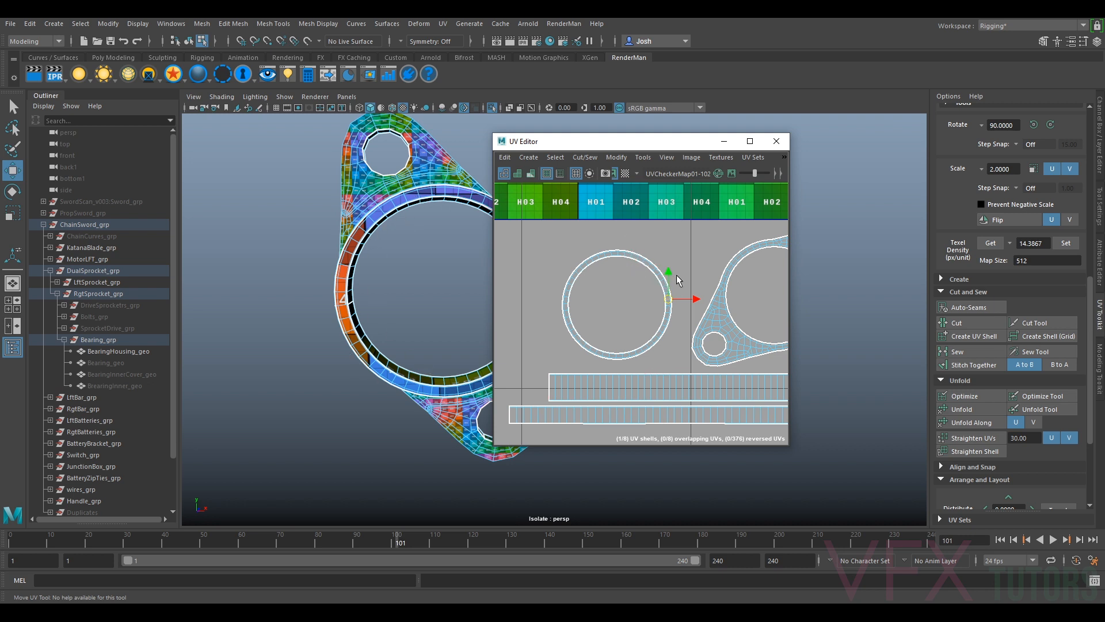
- Select the whole flat ring shell and move it snugly against the back-face shell, just above the strips
right_drag(670, 302, 631, 271)
click(664, 290)
drag(618, 305, 655, 275)
scroll(682, 285, down, 3)
alt+middle_drag(716, 295, 632, 281)
mouse_move(582, 267)
mouse_down()
mouse_move(660, 276)
mouse_move(583, 270)
mouse_up()
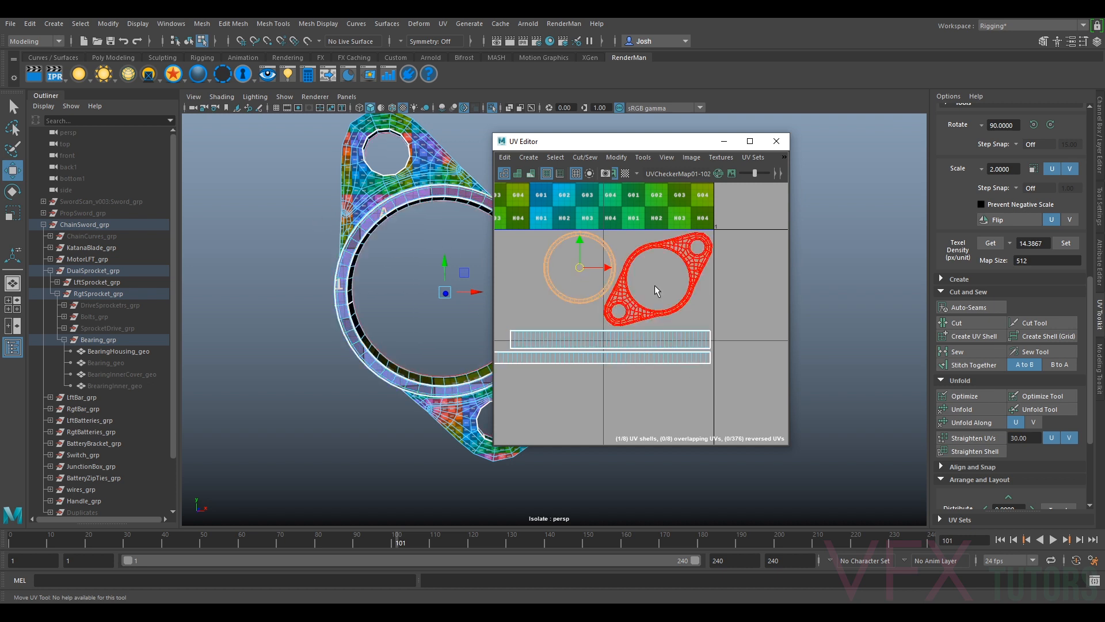
- Select the small circular shell inside the tile and check which bolt hole of the housing it belongs to
scroll(654, 286, down, 5)
alt+middle_drag(689, 228, 727, 341)
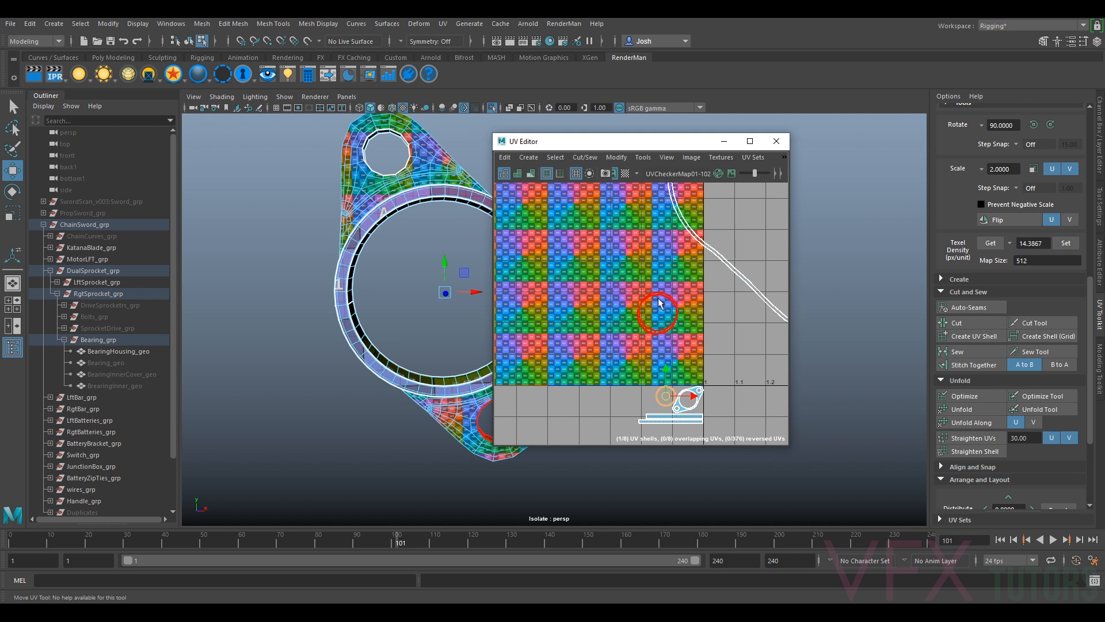
click(661, 295)
alt+right_drag(713, 342, 696, 341)
alt+drag(381, 278, 341, 278)
alt+middle_drag(379, 279, 302, 266)
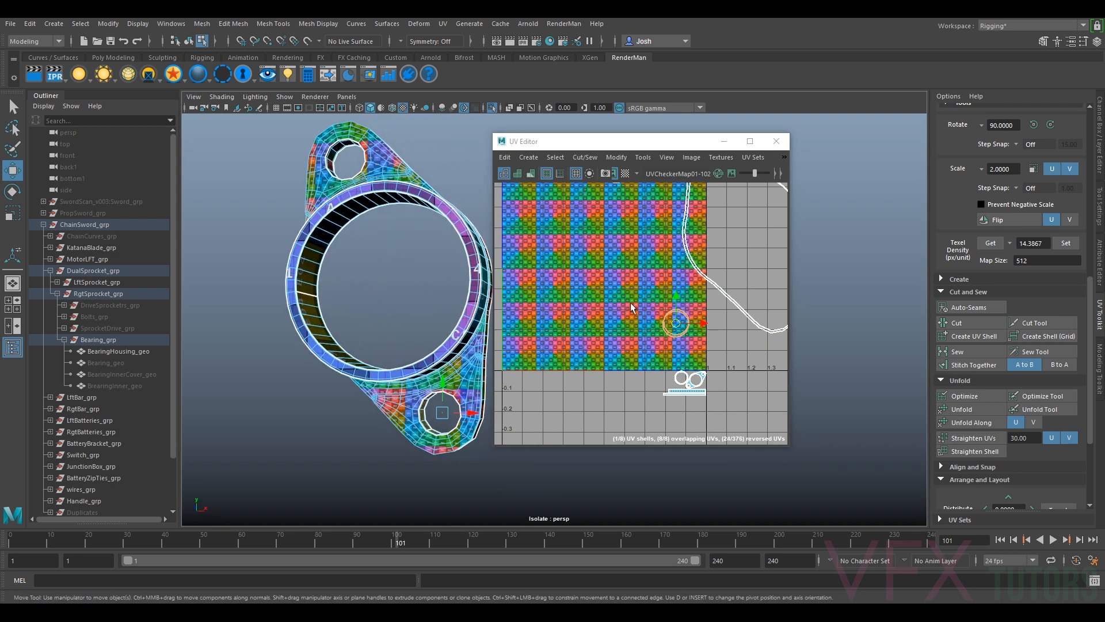
scroll(632, 303, down, 5)
scroll(652, 292, up, 5)
- Cut the outline-shaped outer-wall shell across an edge near its upper end and unfold it into a straight strip
click(653, 294)
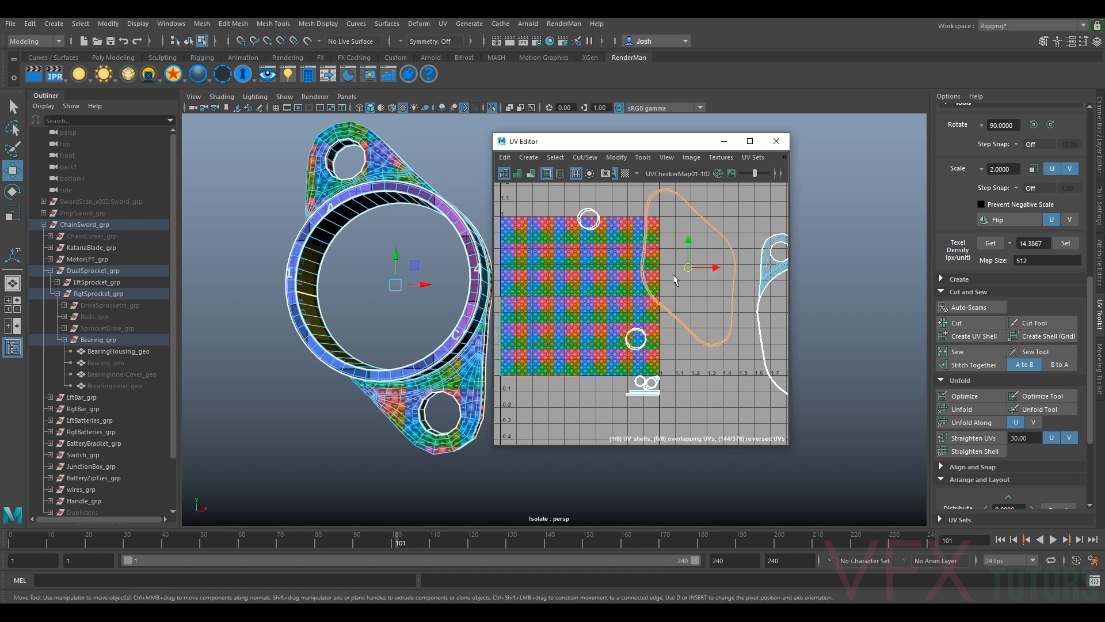
alt+middle_drag(709, 304, 691, 268)
alt+drag(397, 300, 454, 314)
alt+middle_drag(661, 282, 674, 358)
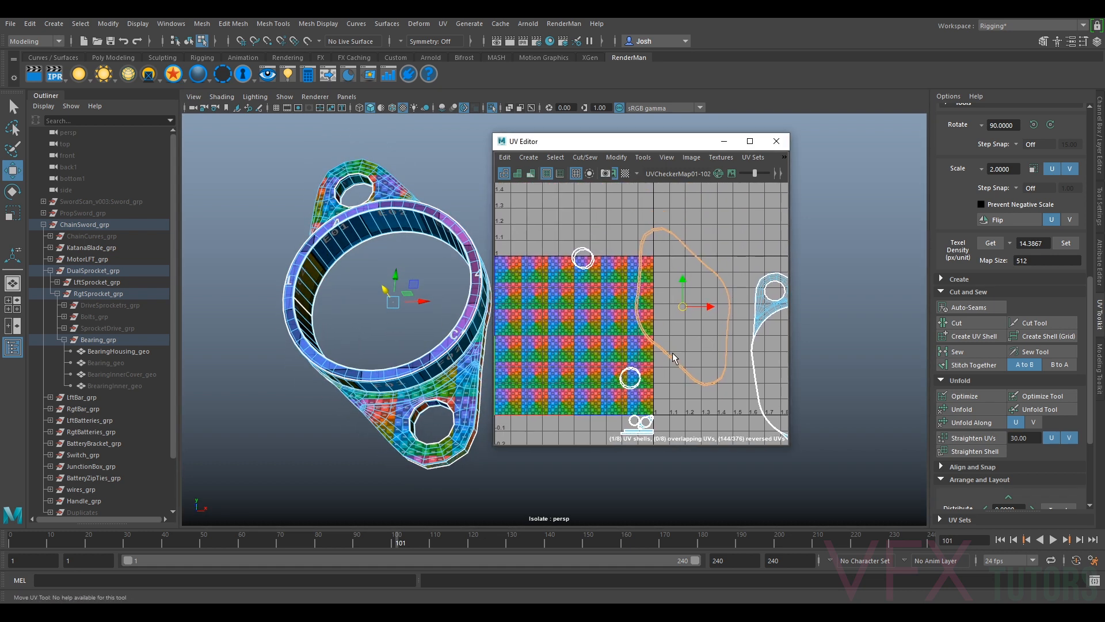
alt+drag(437, 233, 335, 191)
right_drag(669, 233, 662, 205)
scroll(675, 227, up, 5)
click(627, 235)
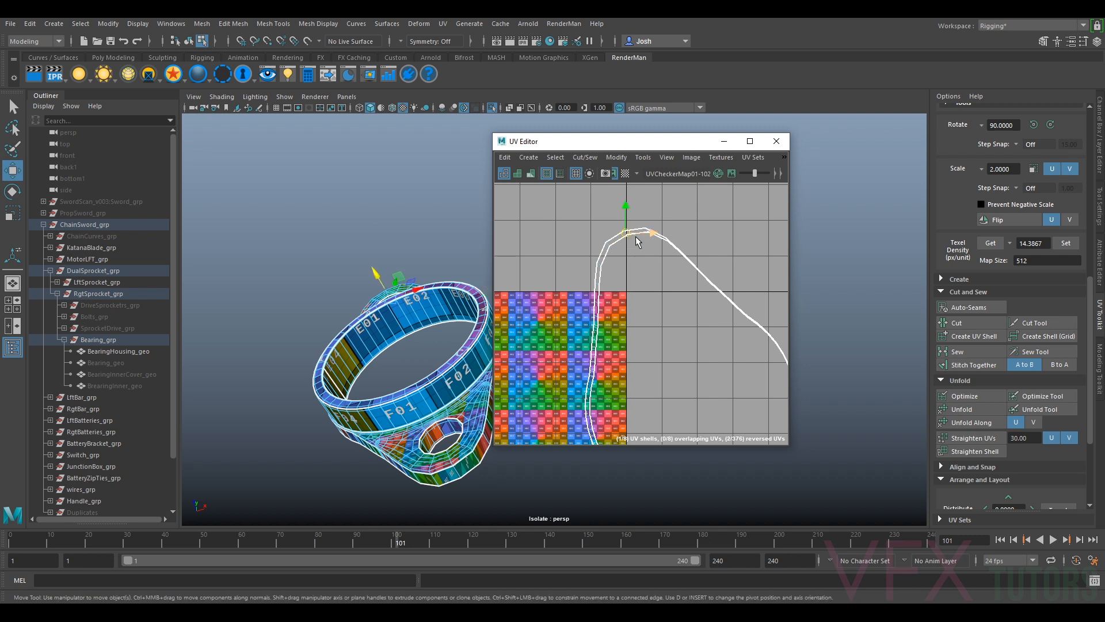
click(972, 322)
right_drag(631, 241, 576, 219)
key(ctrl+u)
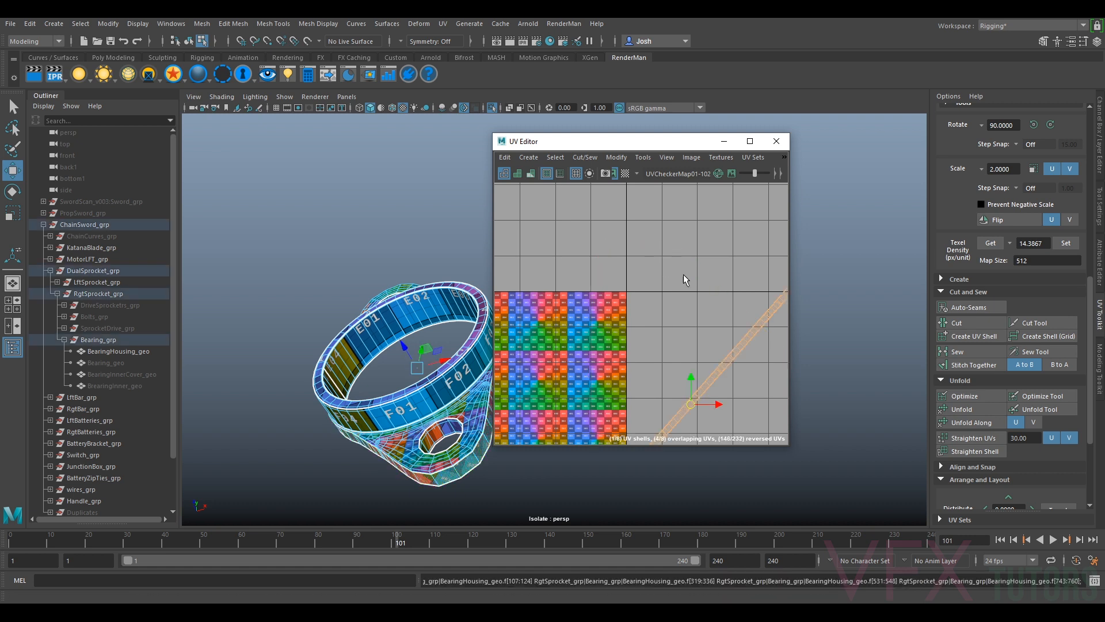
- Orient the unfolded outer-wall strip with Orient Shells and rotate it until it lies horizontally
scroll(699, 315, down, 6)
scroll(732, 344, down, 1)
scroll(719, 323, up, 5)
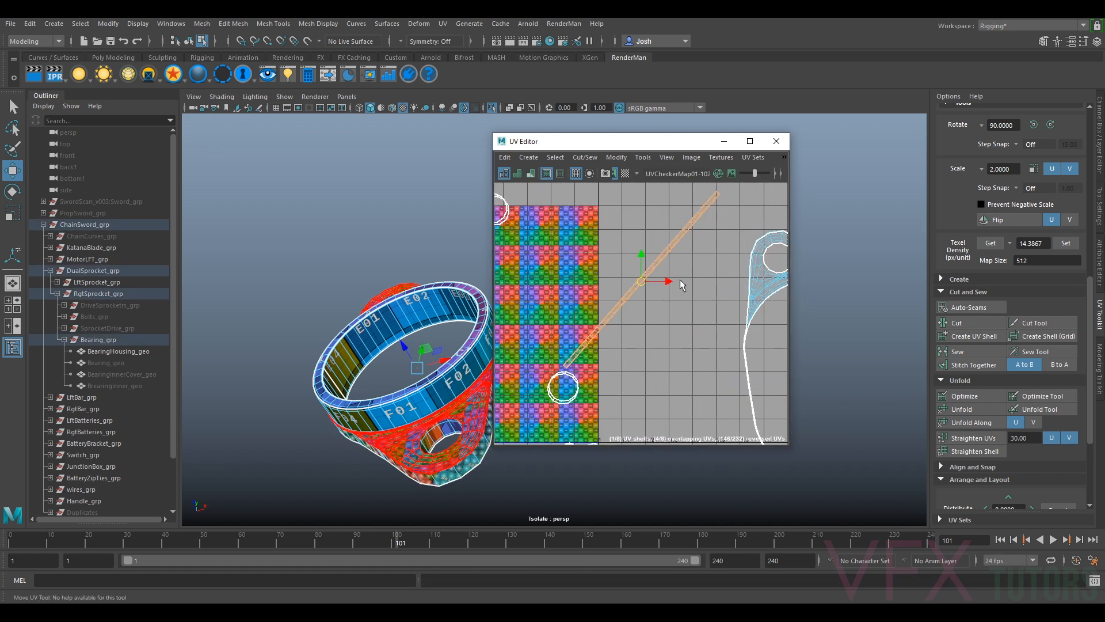
scroll(976, 415, down, 4)
click(969, 403)
key(e)
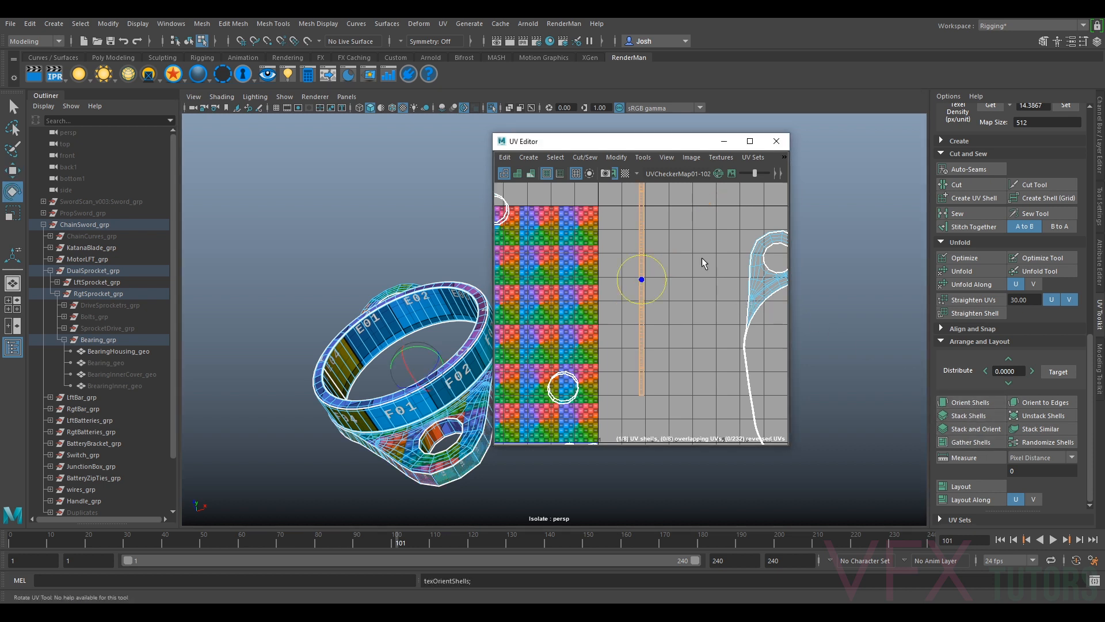
drag(691, 259, 671, 304)
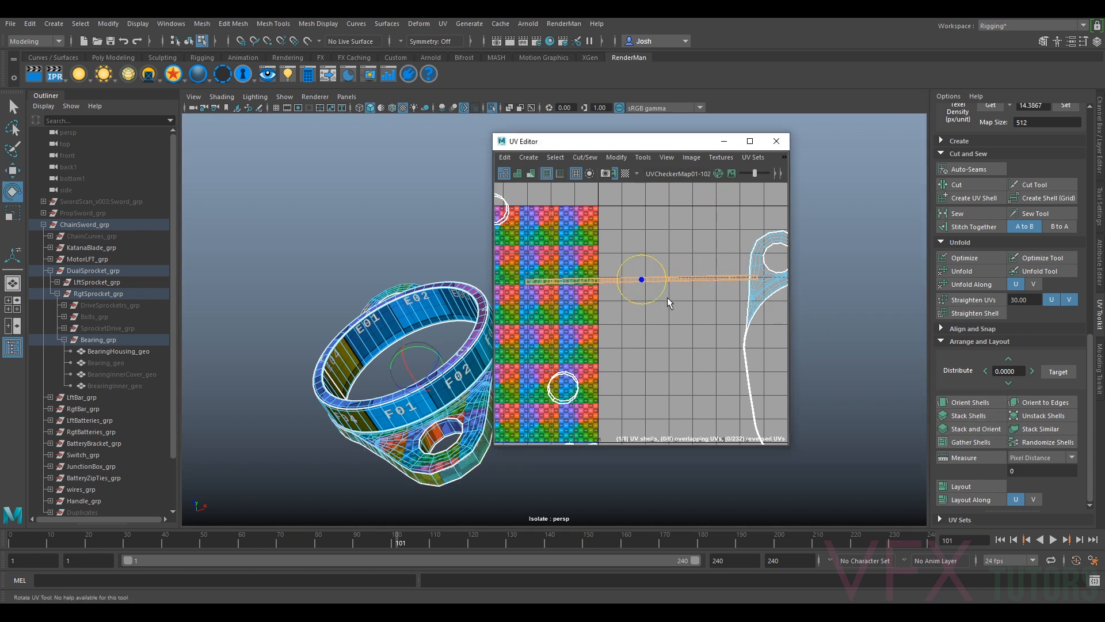
scroll(640, 304, down, 3)
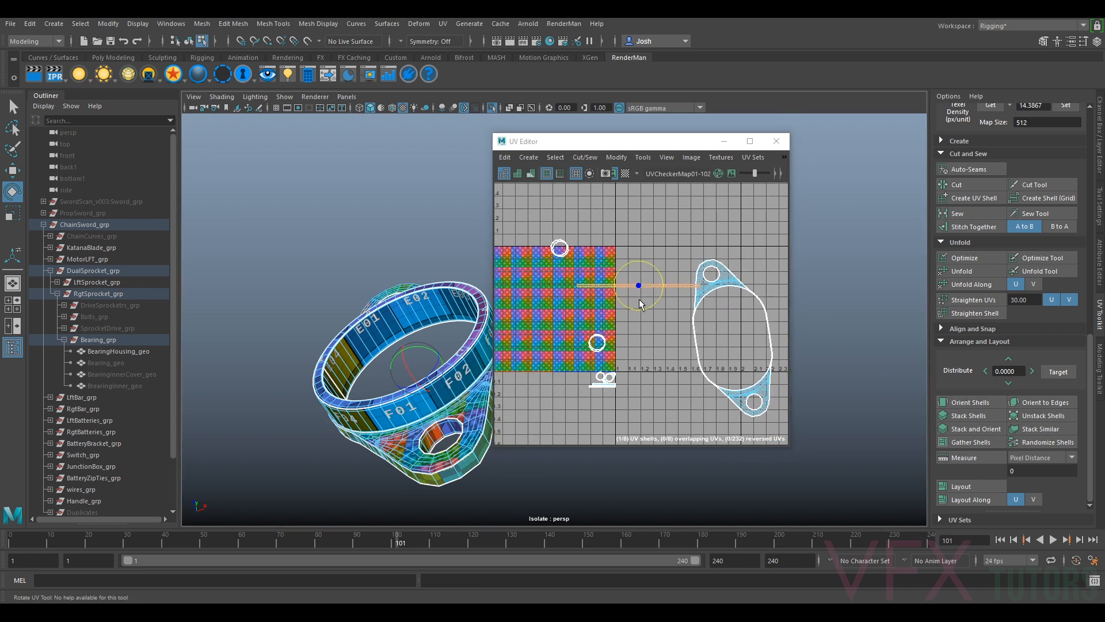
- Set the outer-wall strip's texel density to 14.3867 px/unit and place it directly beneath the two other strips below the tile
key(w)
alt+middle_drag(651, 329, 720, 250)
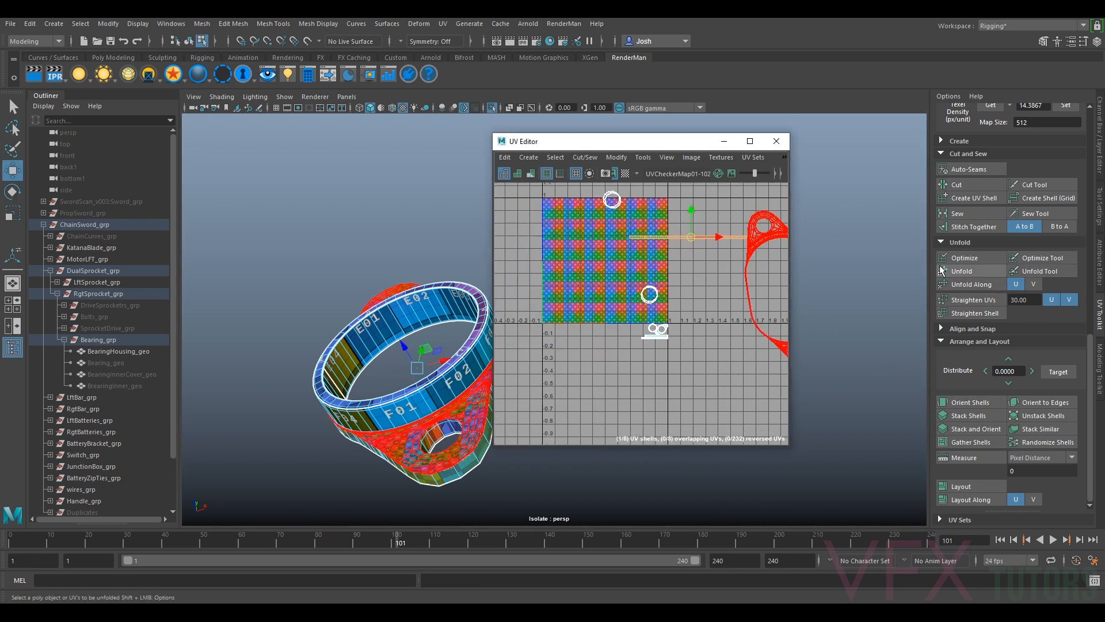
scroll(1030, 231, up, 4)
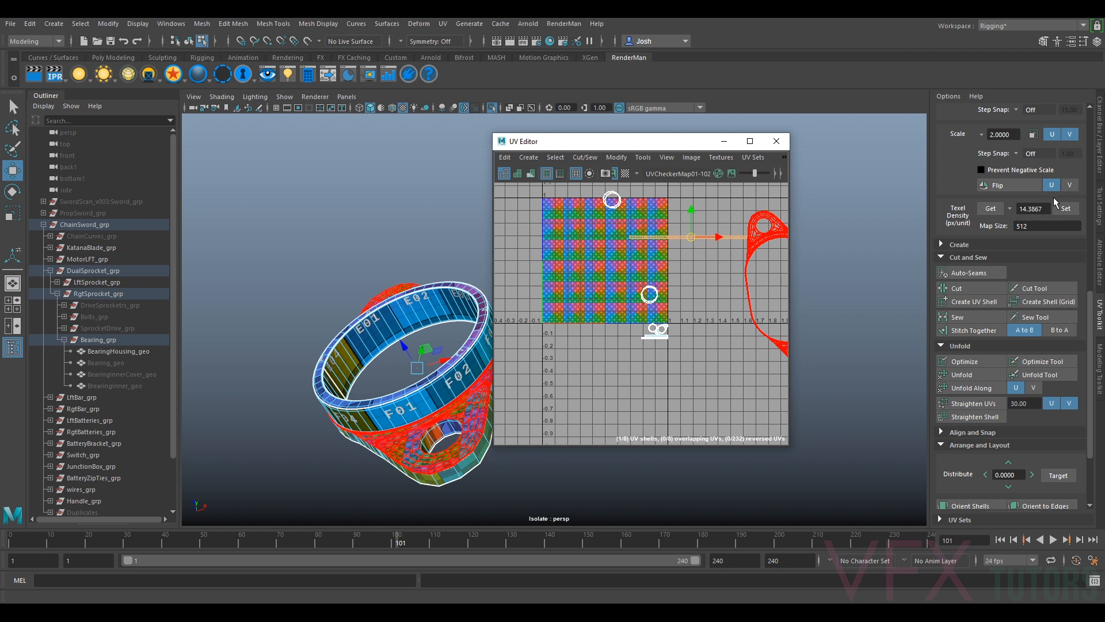
click(1059, 207)
drag(695, 238, 655, 345)
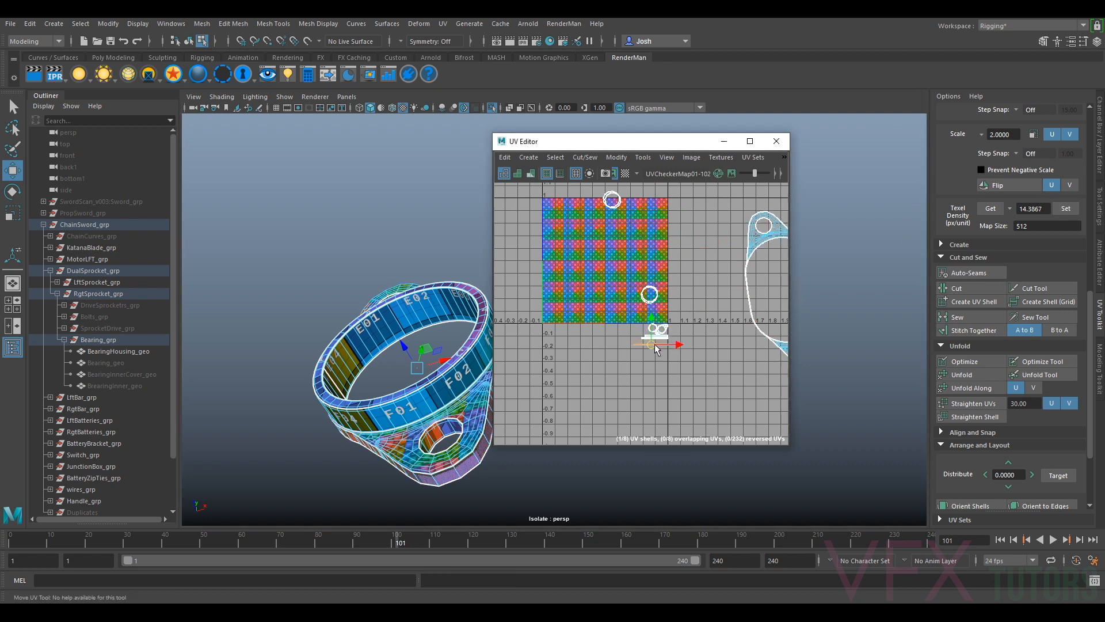
scroll(657, 340, up, 8)
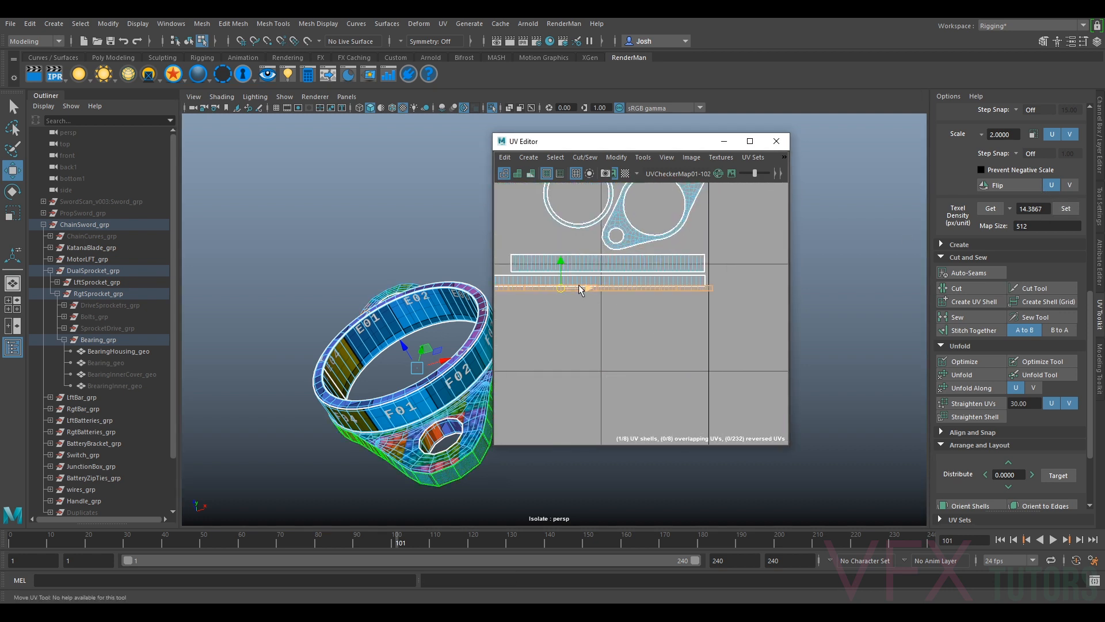
alt+middle_drag(579, 288, 656, 281)
scroll(685, 288, down, 3)
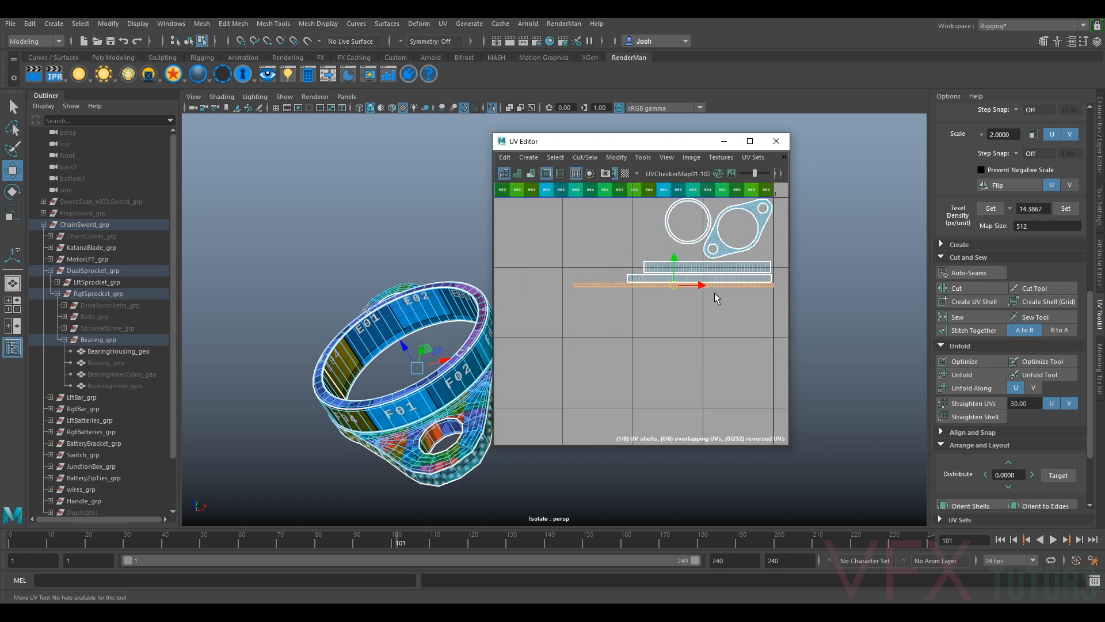
scroll(691, 299, up, 2)
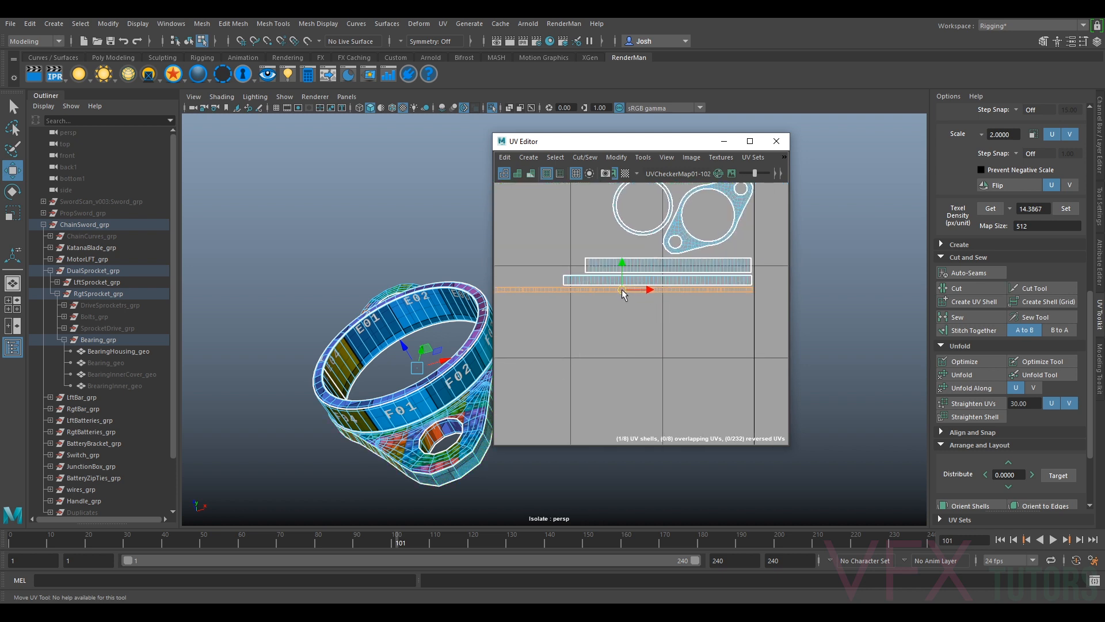
scroll(600, 304, down, 2)
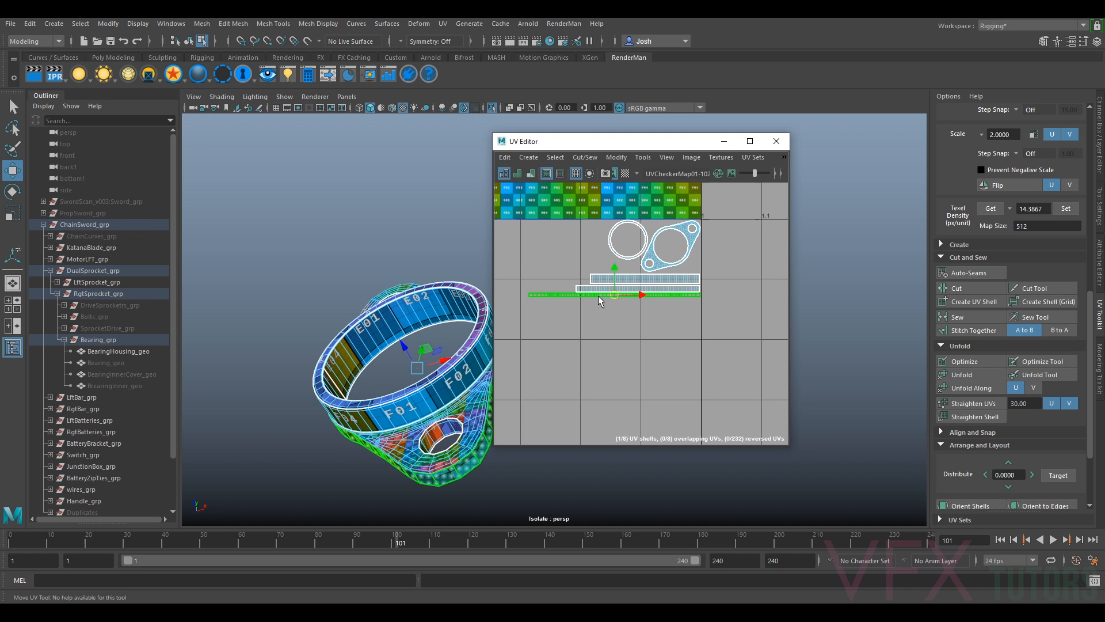
- Select the front flange shell with the two bolt holes beside the tile and unfold it
alt+drag(404, 282, 442, 329)
scroll(718, 277, down, 2)
scroll(720, 280, up, 2)
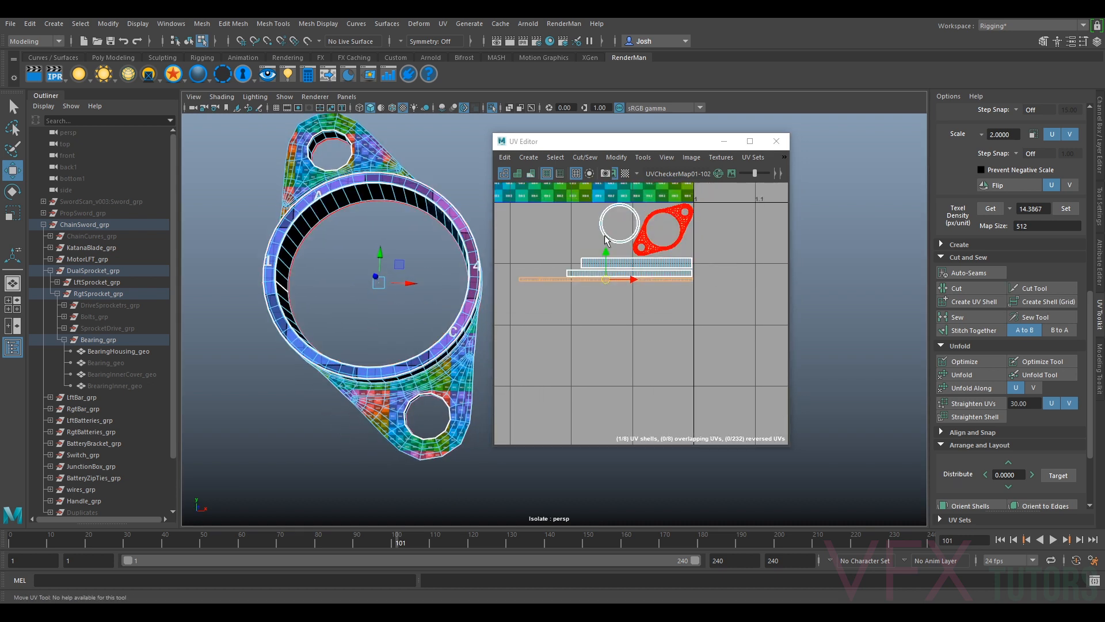
scroll(346, 202, down, 3)
alt+drag(349, 203, 404, 239)
alt+middle_drag(718, 233, 670, 355)
scroll(685, 294, down, 8)
alt+middle_drag(694, 292, 616, 302)
scroll(616, 302, up, 3)
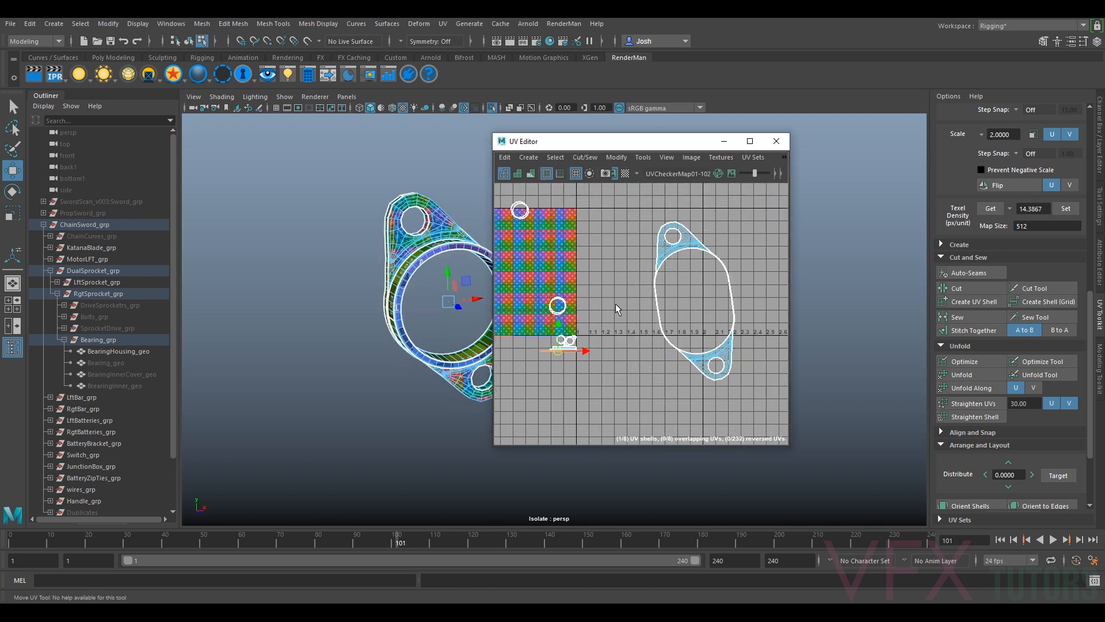
click(693, 236)
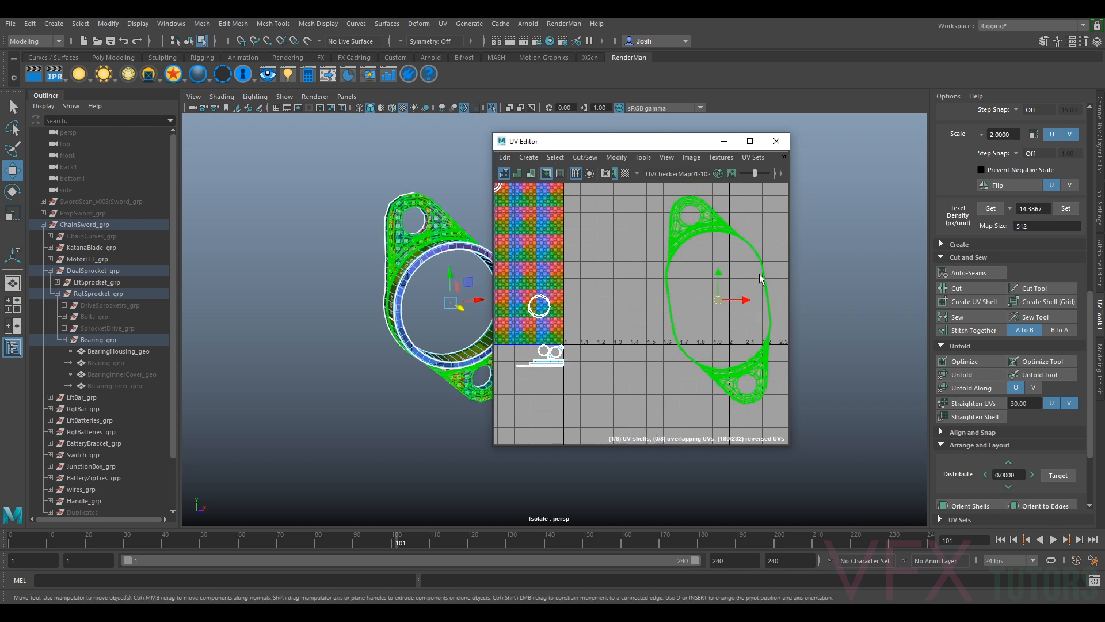
key(ctrl+u)
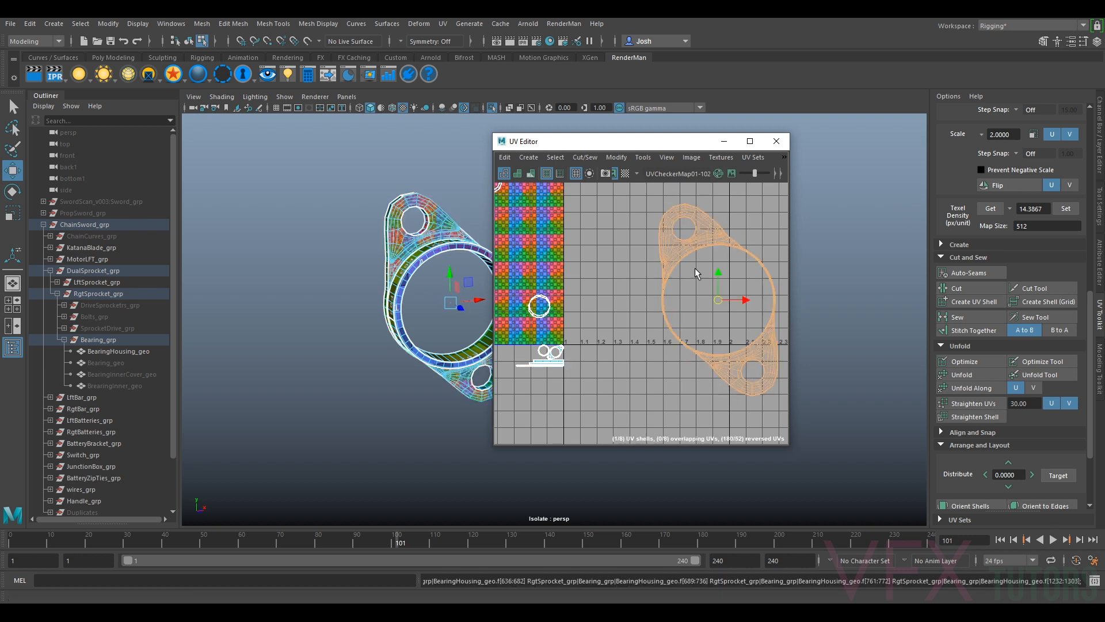
- Examine the pinched mesh where the front flange's lug meets the ring, both in the UVs and on the model
scroll(728, 223, up, 8)
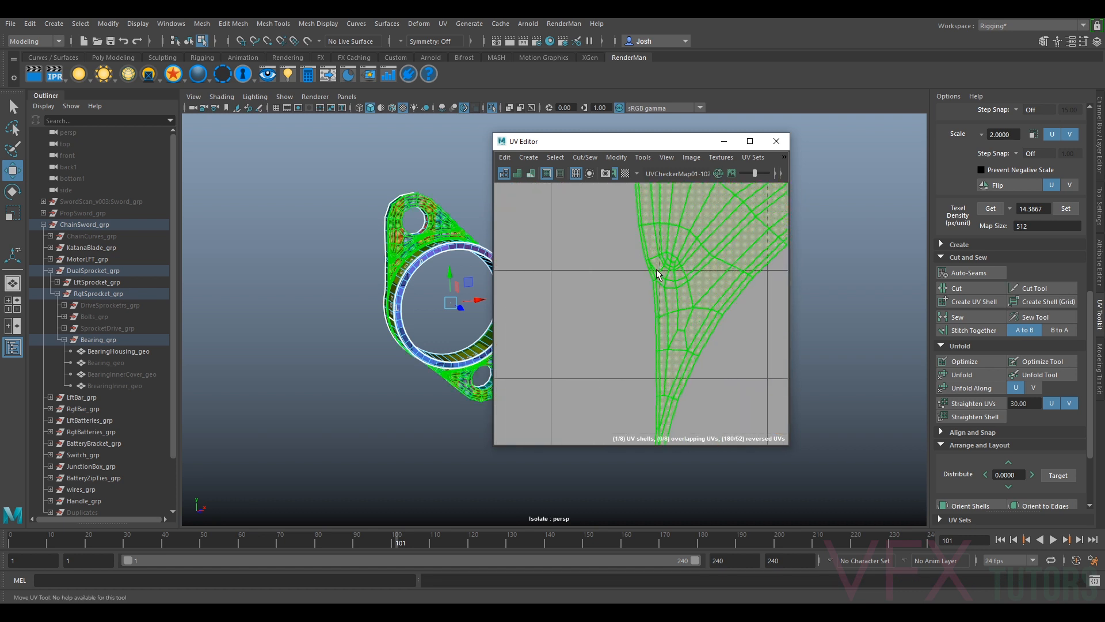
mouse_move(460, 308)
alt+mouse_down()
mouse_move(460, 273)
mouse_move(443, 299)
alt+mouse_up()
scroll(441, 299, up, 5)
alt+middle_drag(320, 267, 337, 273)
alt+drag(337, 272, 518, 276)
scroll(512, 288, up, 3)
scroll(424, 276, up, 6)
alt+middle_drag(424, 271, 547, 281)
scroll(546, 281, up, 2)
alt+drag(420, 280, 426, 256)
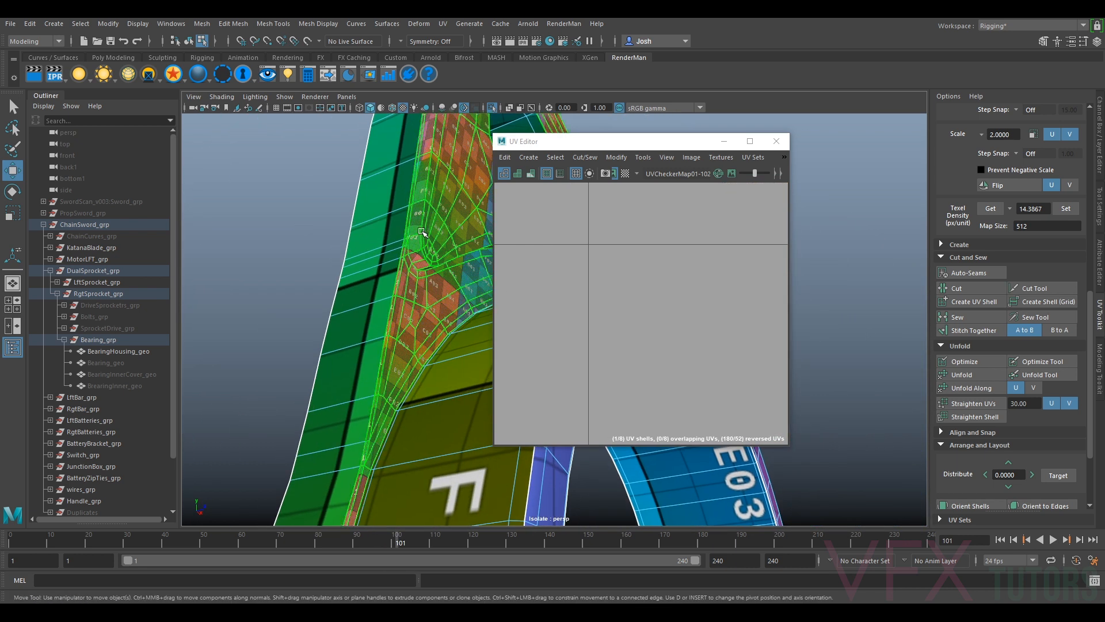
- Check the overall shape of the unfolded front flange shell and the thin band around its central opening
scroll(432, 304, down, 5)
alt+drag(422, 305, 344, 355)
alt+middle_drag(278, 343, 197, 344)
scroll(651, 328, down, 10)
alt+middle_drag(724, 348, 649, 304)
scroll(648, 304, up, 5)
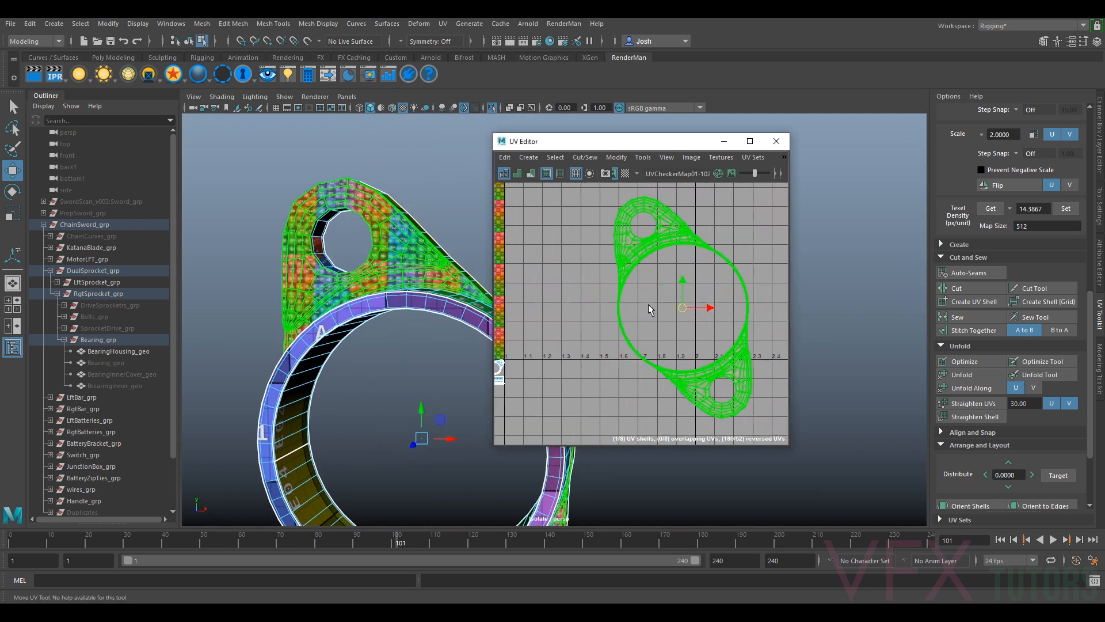
scroll(753, 338, up, 3)
click(748, 336)
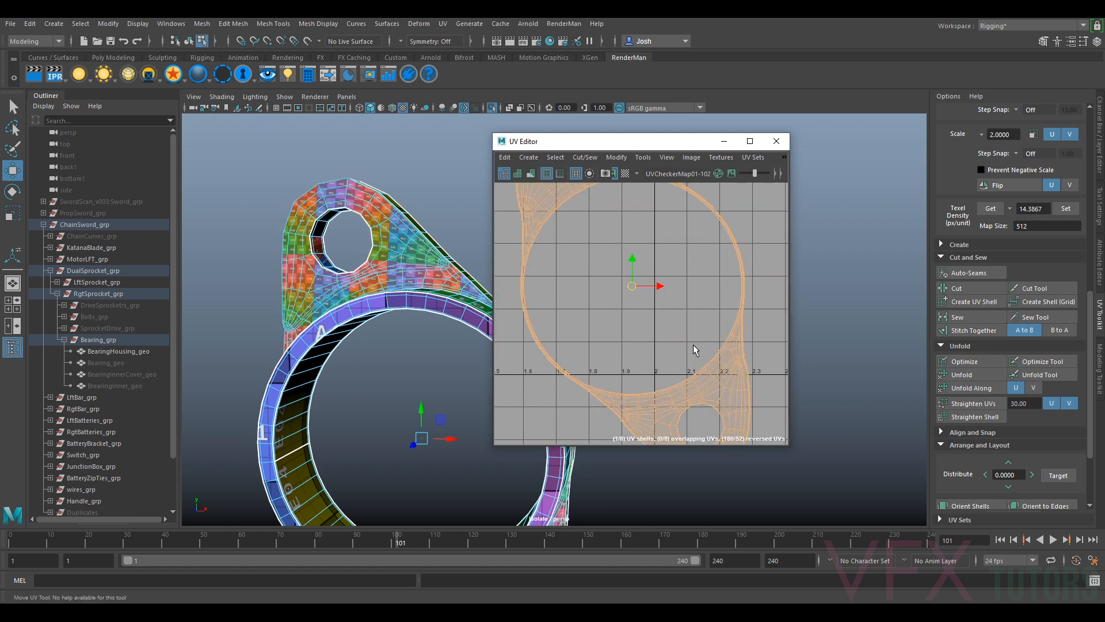
click(743, 286)
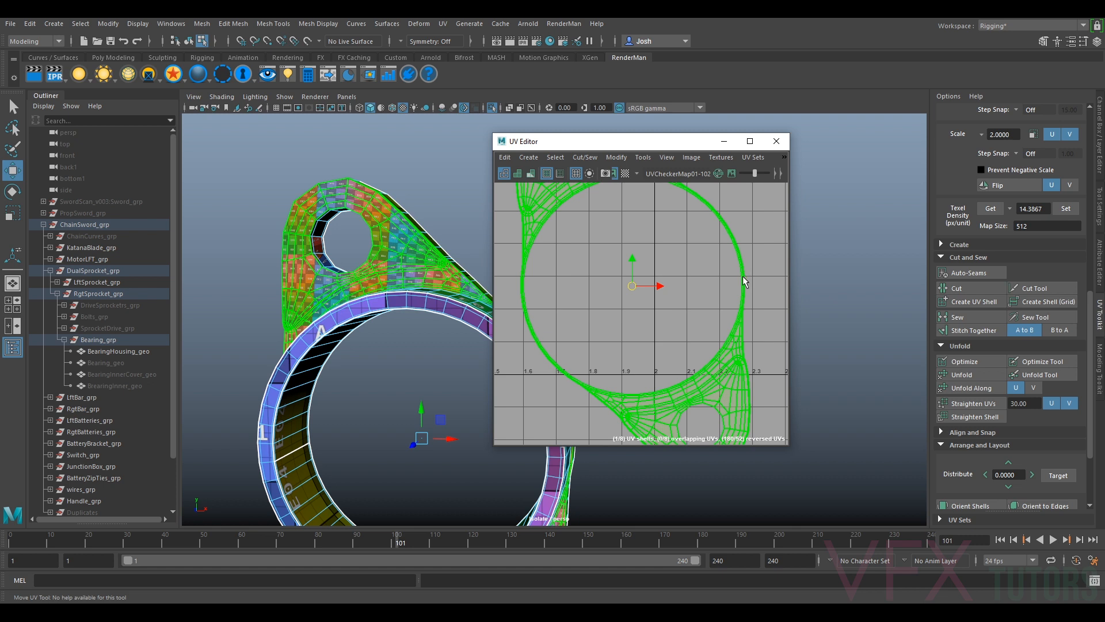
click(763, 279)
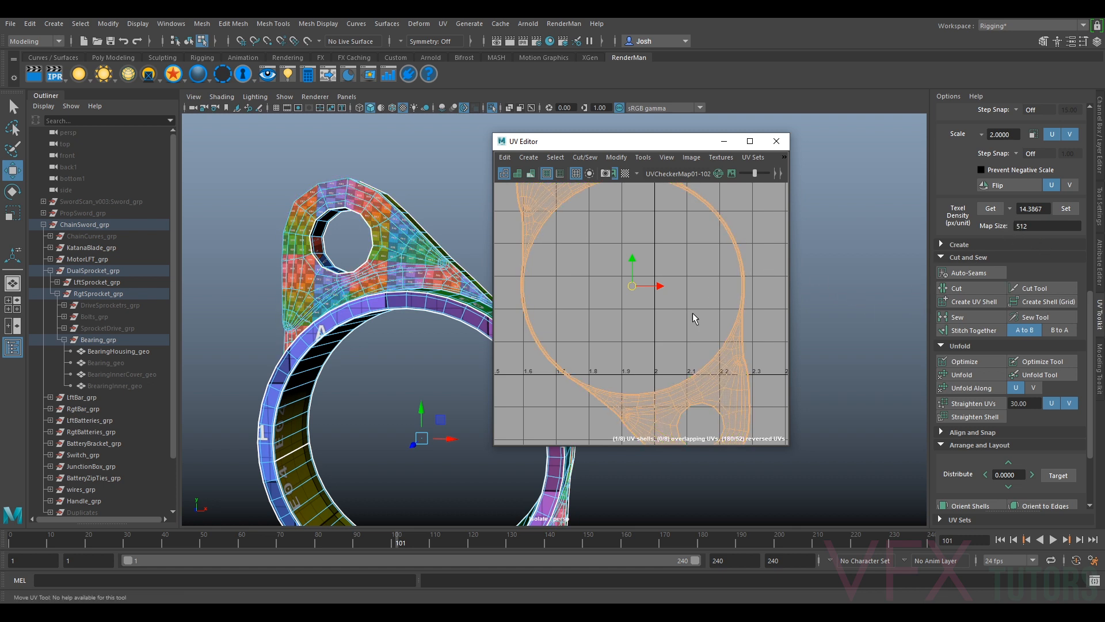
- Set the front flange shell's texel density to 14.3867 px/unit and move it below the tile near the packed shells
click(1069, 187)
scroll(708, 278, down, 5)
drag(744, 230, 624, 267)
scroll(634, 262, up, 8)
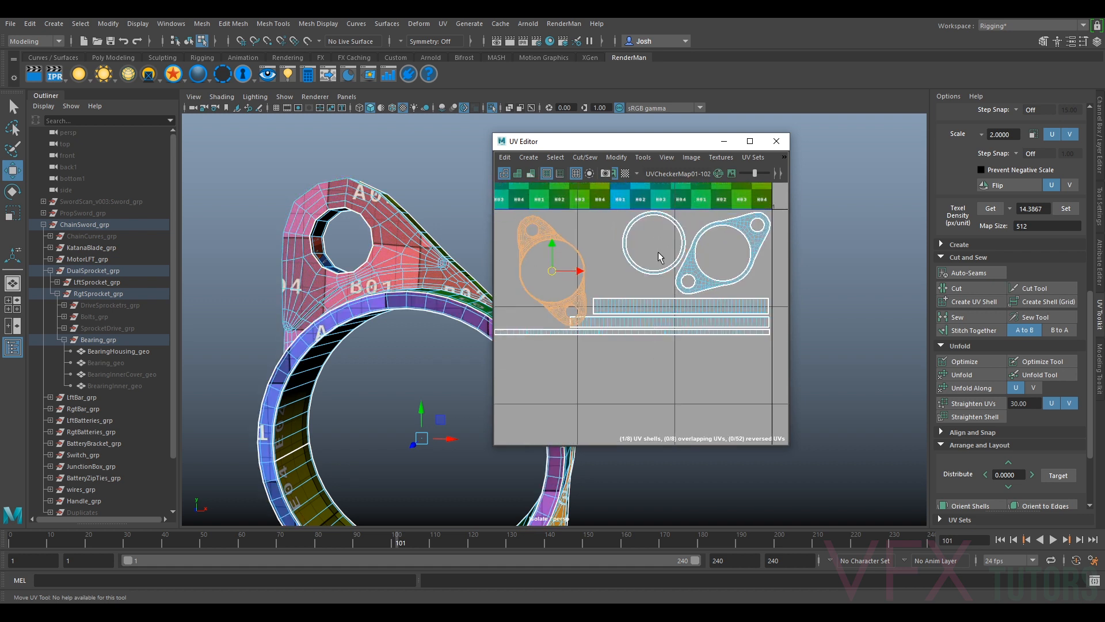
- Move the flat ring shell aside, then rotate the front flange shell and nest it next to the back-face shell
click(666, 260)
alt+middle_drag(666, 260, 719, 243)
mouse_move(704, 230)
mouse_down()
mouse_move(541, 257)
mouse_move(675, 239)
mouse_move(662, 211)
mouse_move(648, 211)
mouse_move(696, 242)
mouse_up()
click(605, 249)
key(e)
key(w)
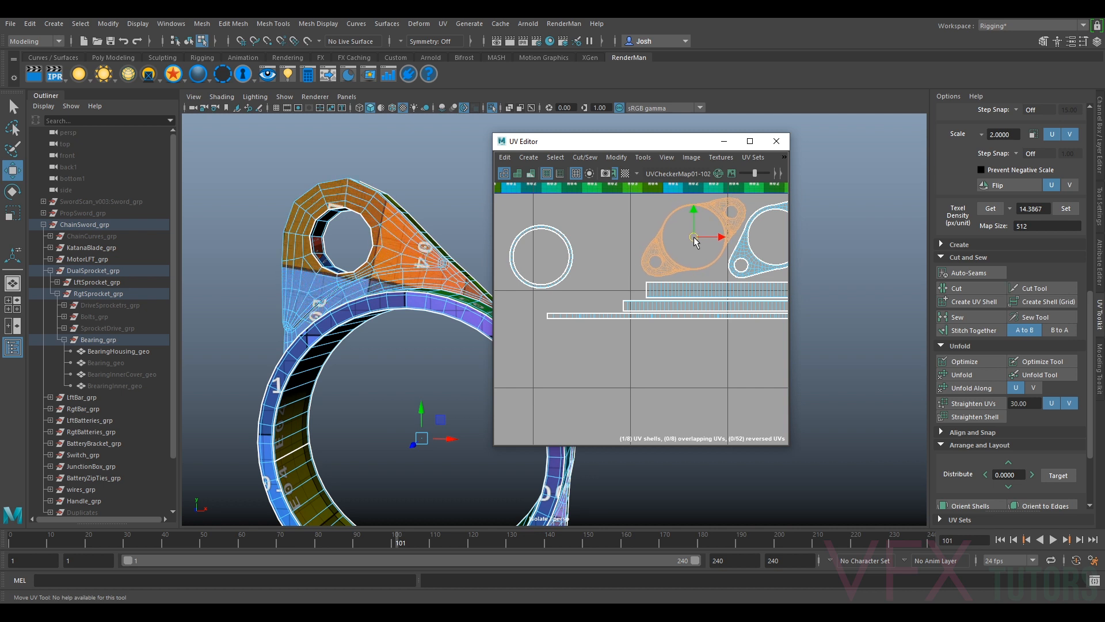
- Try to fit the flat ring shell inside the central opening of the front flange shell
click(573, 258)
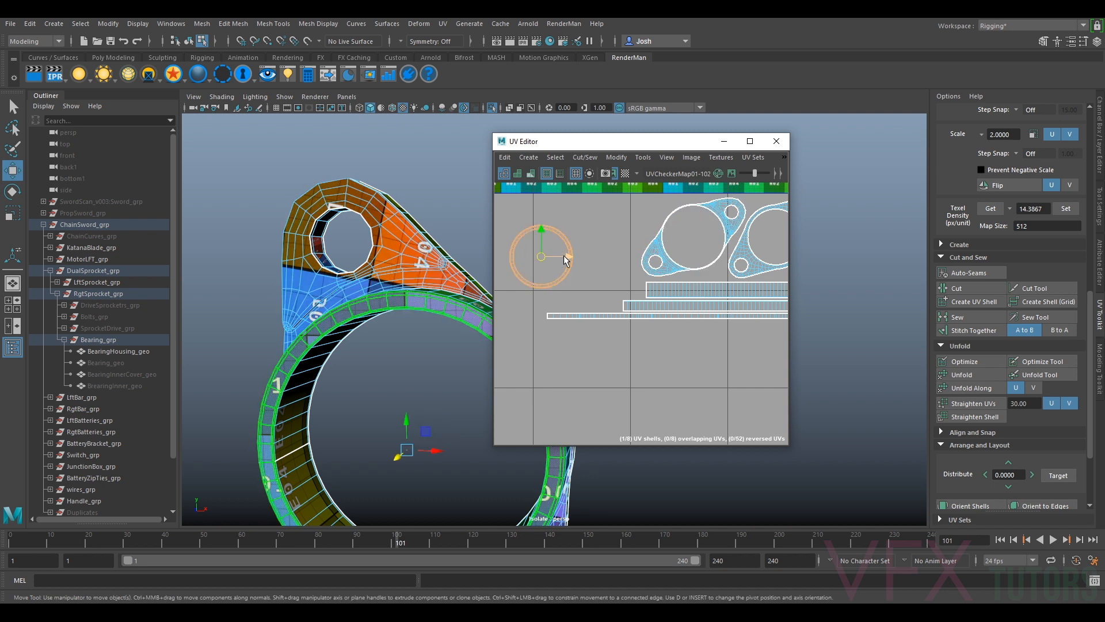
drag(545, 260, 695, 240)
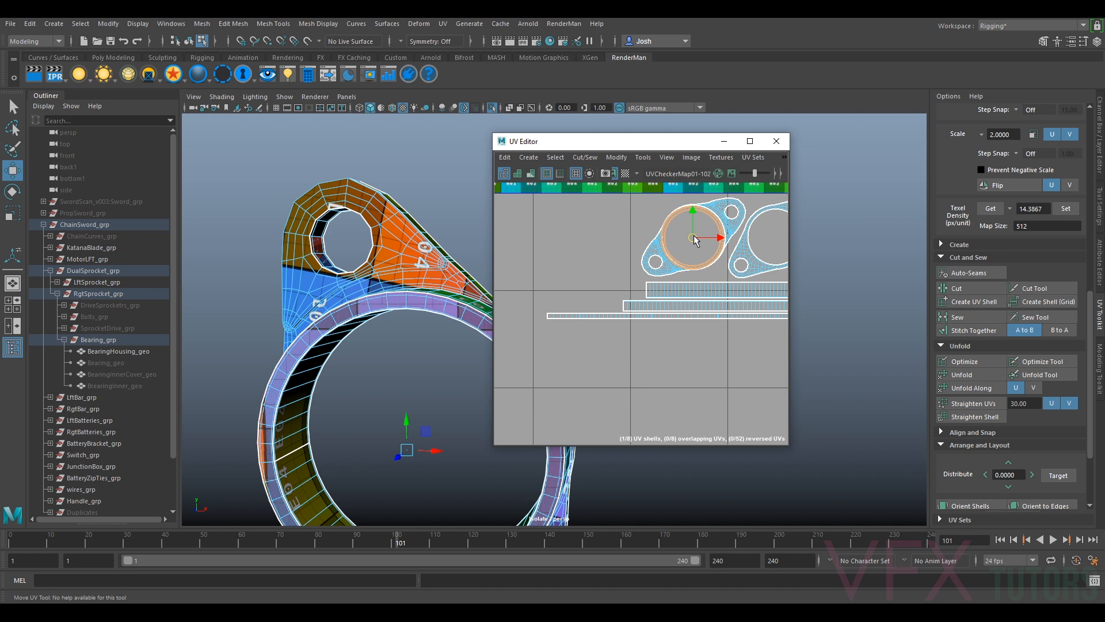
scroll(713, 242, up, 5)
scroll(712, 242, down, 3)
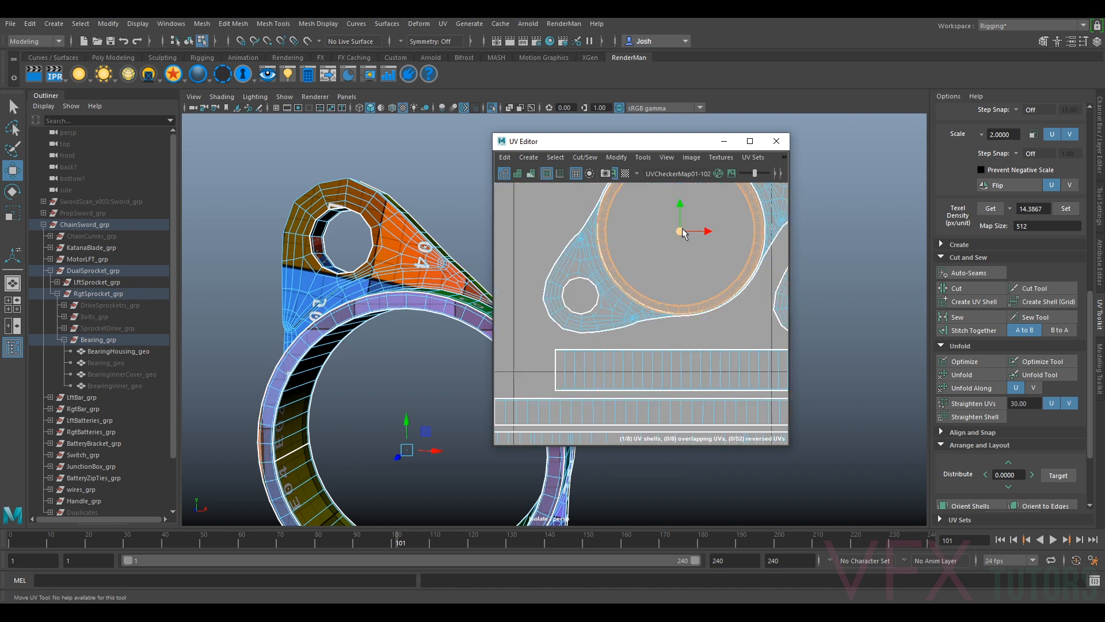
- Move the flat ring shell below the stacked strips, close to the tile's outer boundary line
scroll(615, 289, down, 4)
drag(615, 290, 675, 373)
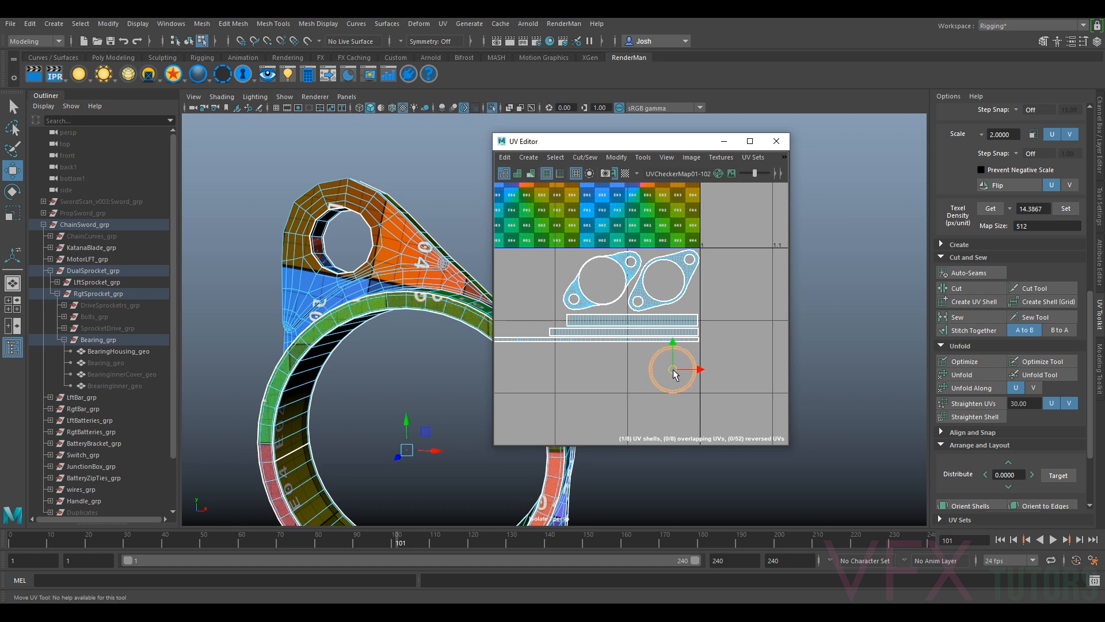
scroll(719, 376, up, 3)
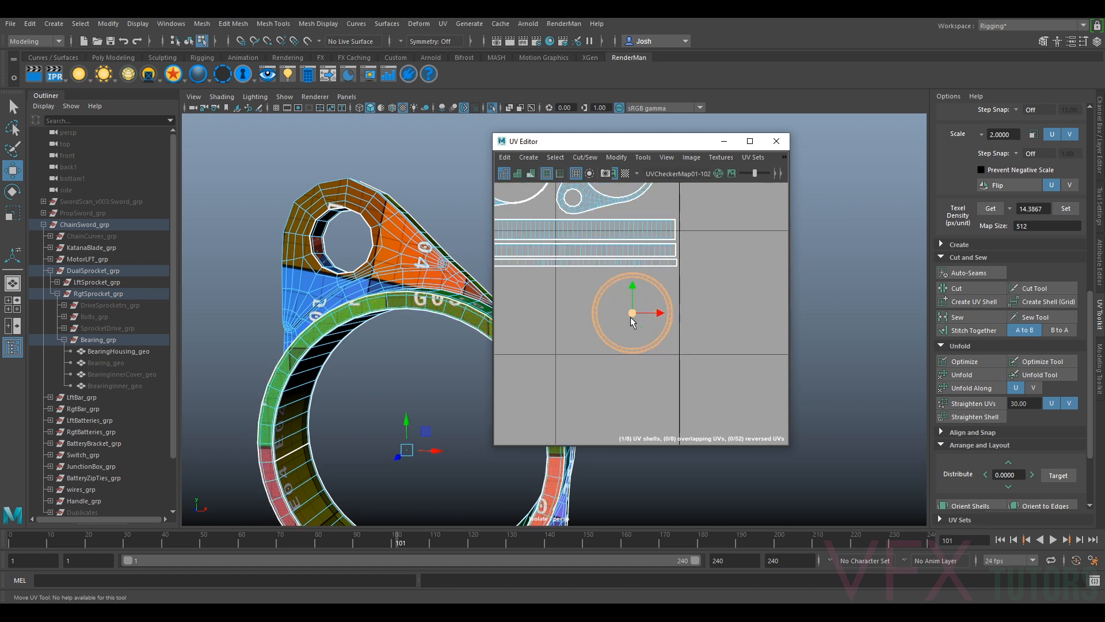
scroll(634, 317, down, 4)
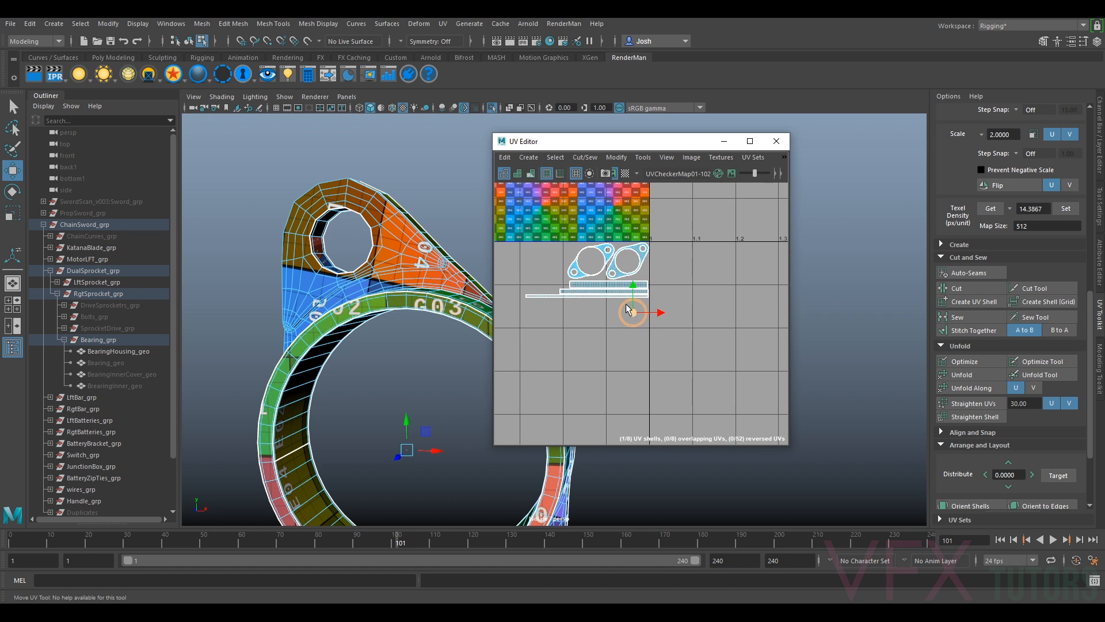
- Unfold the small circular bolt-hole shell inside the tile into a strip and orient it horizontally
scroll(708, 230, down, 3)
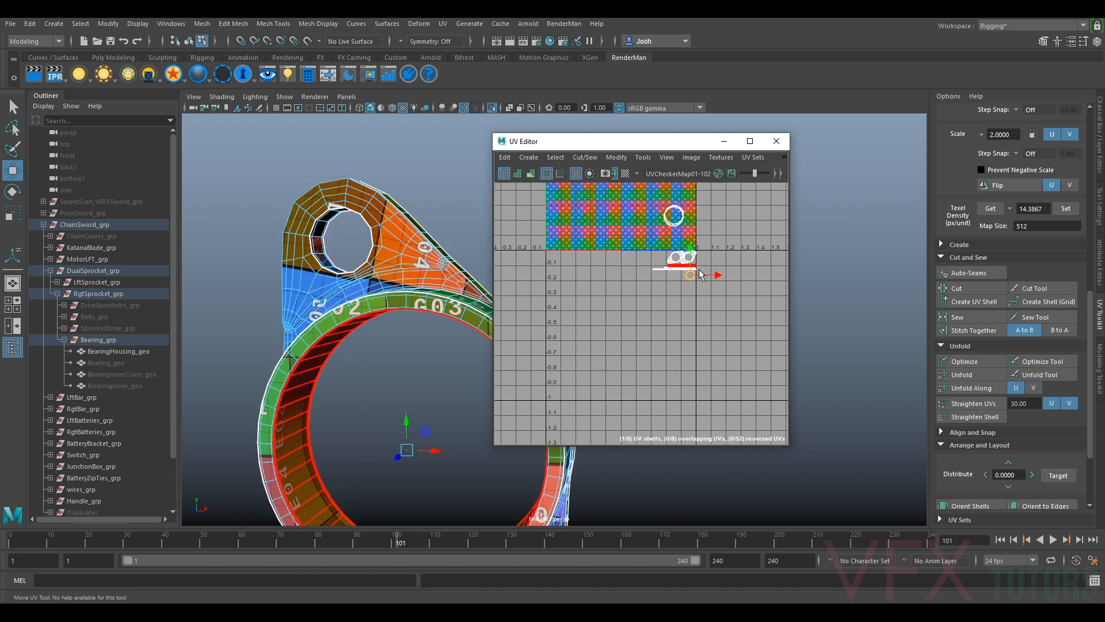
scroll(709, 233, up, 5)
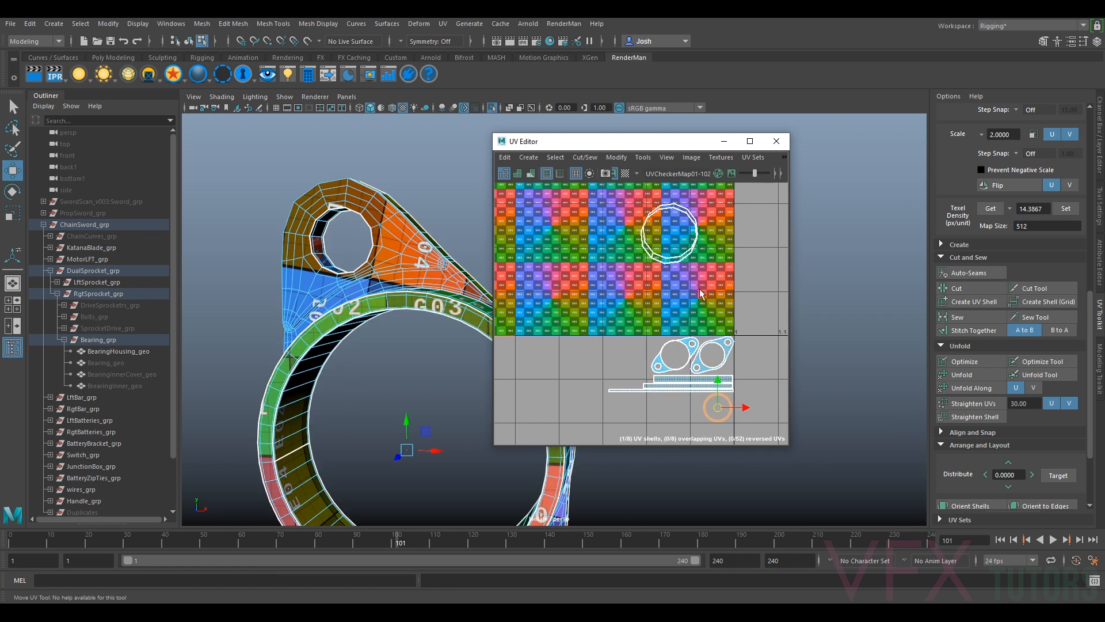
click(694, 248)
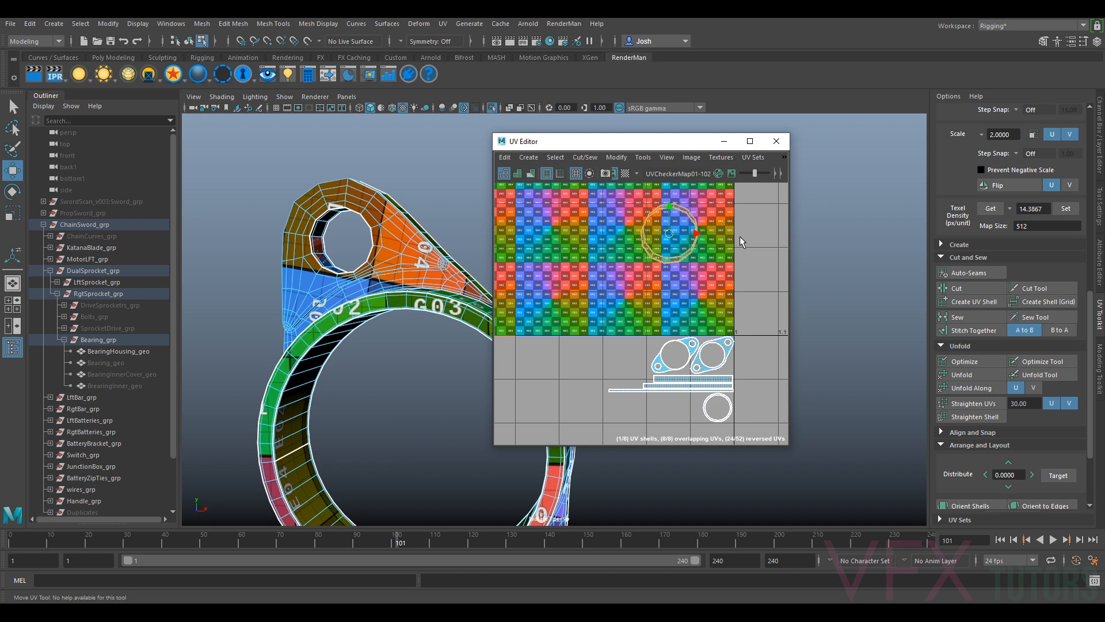
key(ctrl+u)
key(e)
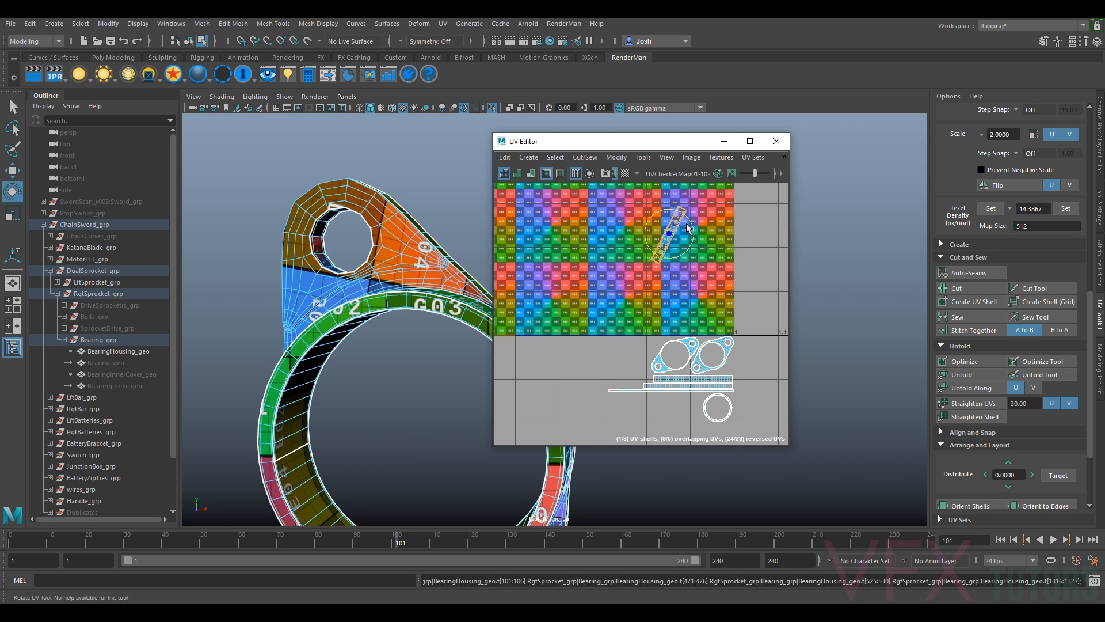
drag(690, 227, 699, 239)
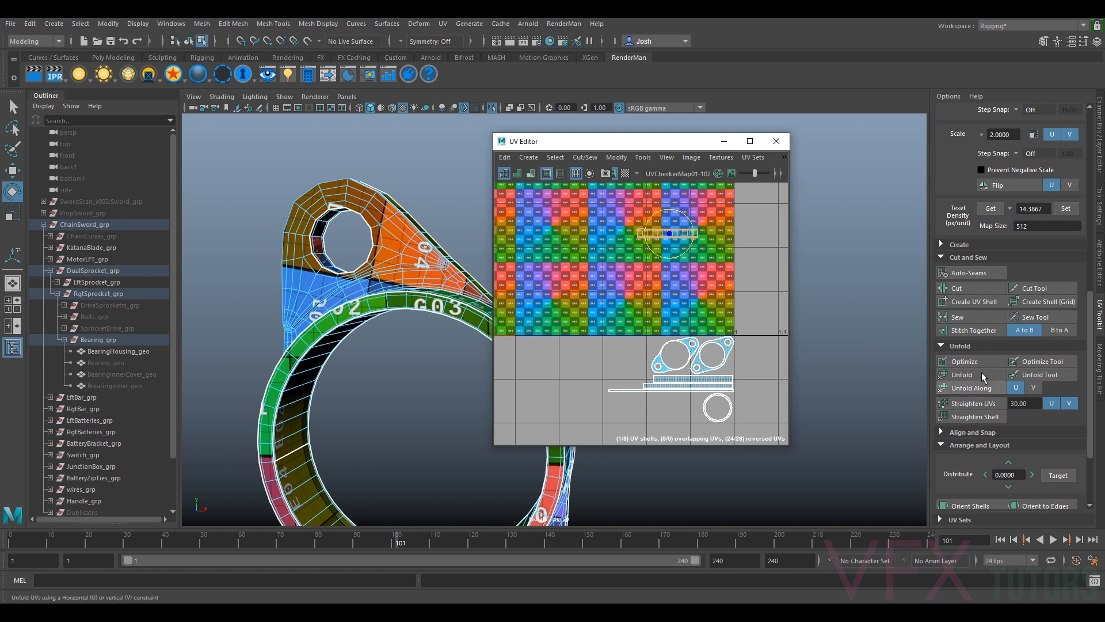
scroll(982, 372, down, 3)
click(970, 403)
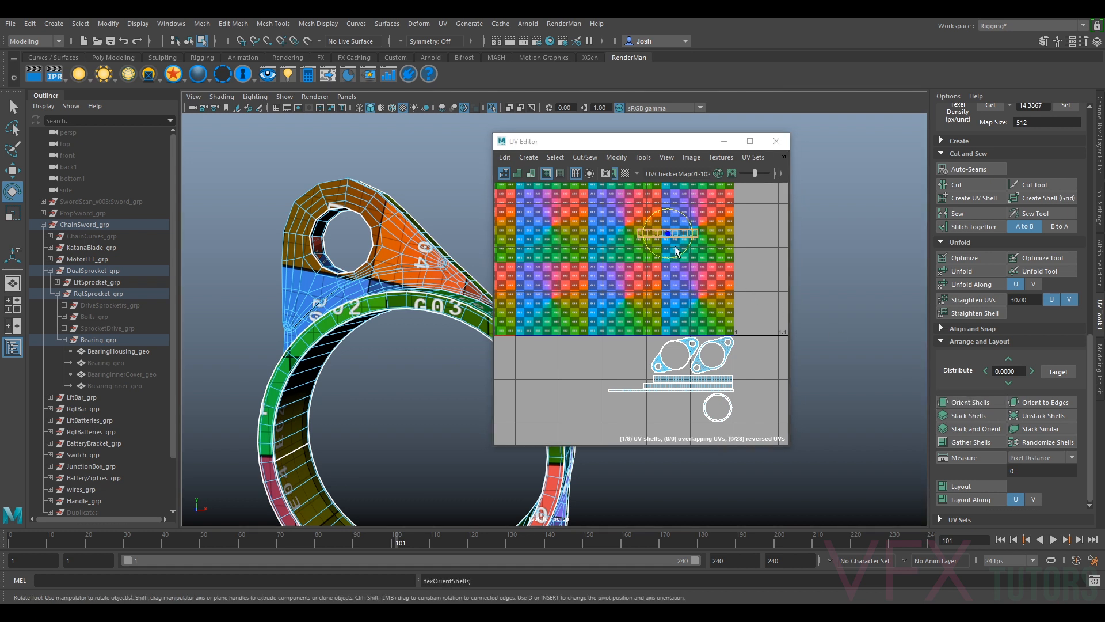
- Apply a texel density of 14.3867 at map size 512 to the unfolded bolt-hole strip
scroll(1004, 259, up, 5)
click(1066, 278)
scroll(686, 268, up, 2)
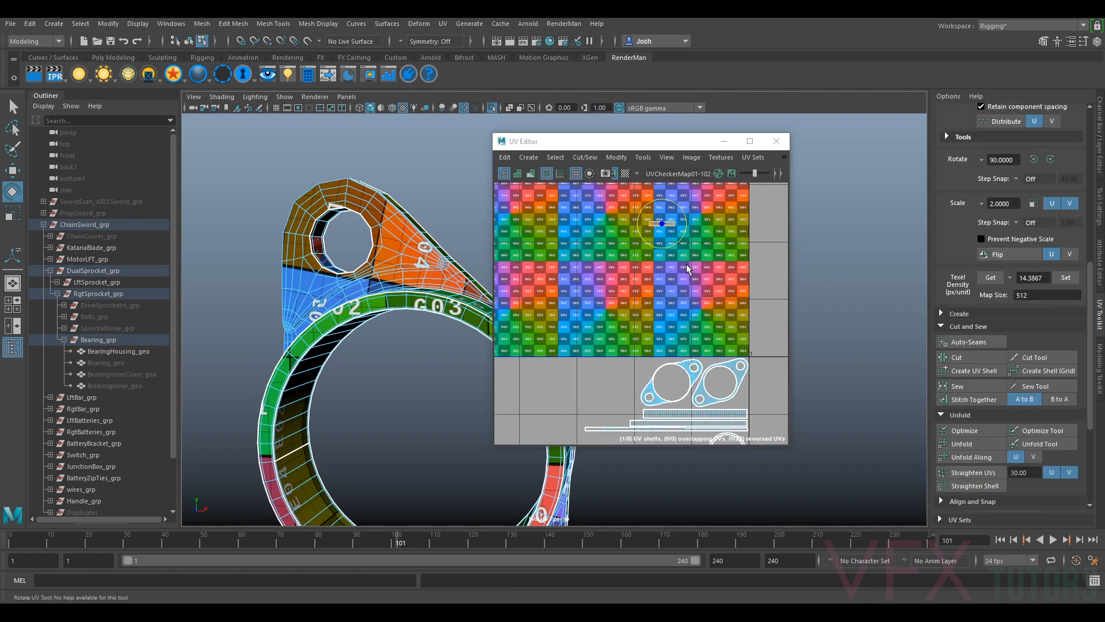
- Move the bolt-hole strip below the tile and fit it between the first flange shell and the stacked strips
key(w)
drag(661, 228, 669, 314)
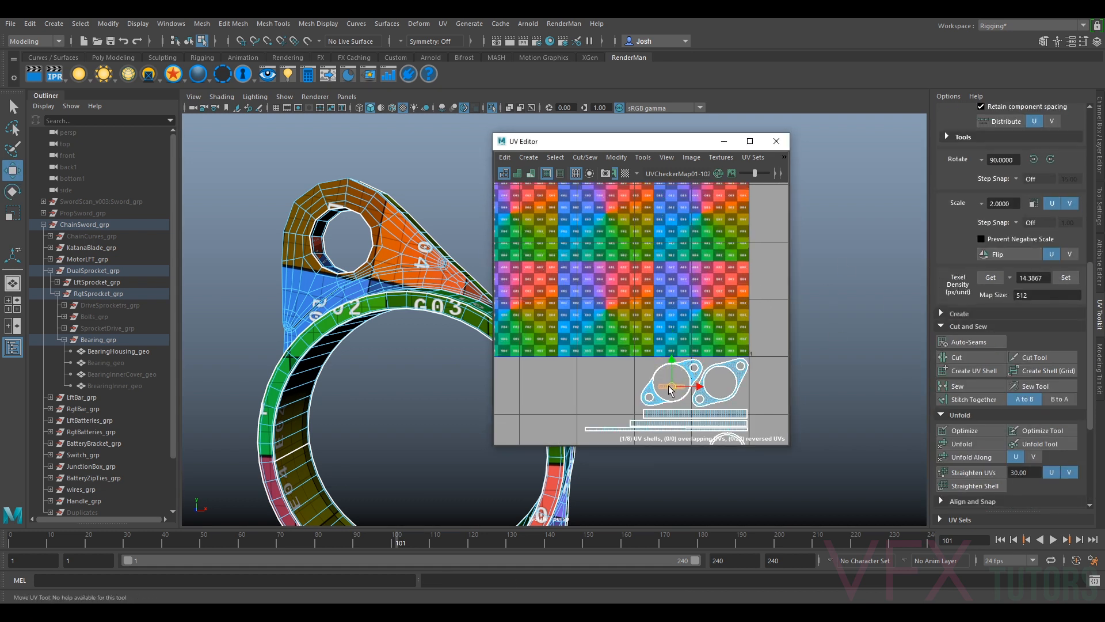
scroll(720, 304, up, 4)
scroll(745, 305, down, 2)
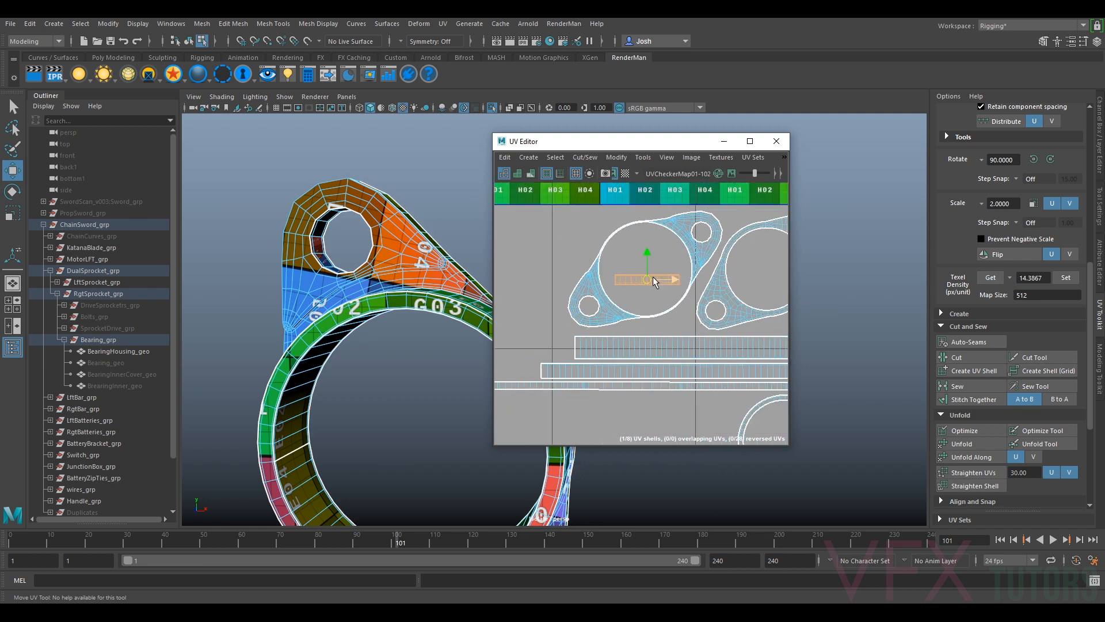
alt+middle_drag(694, 304, 593, 305)
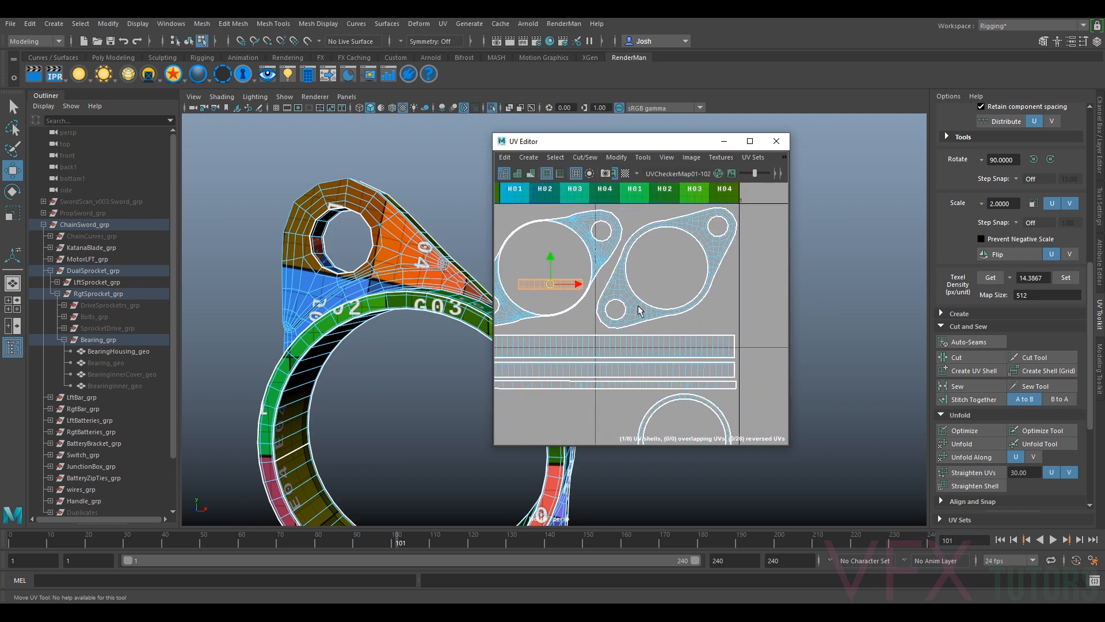
drag(553, 282, 562, 325)
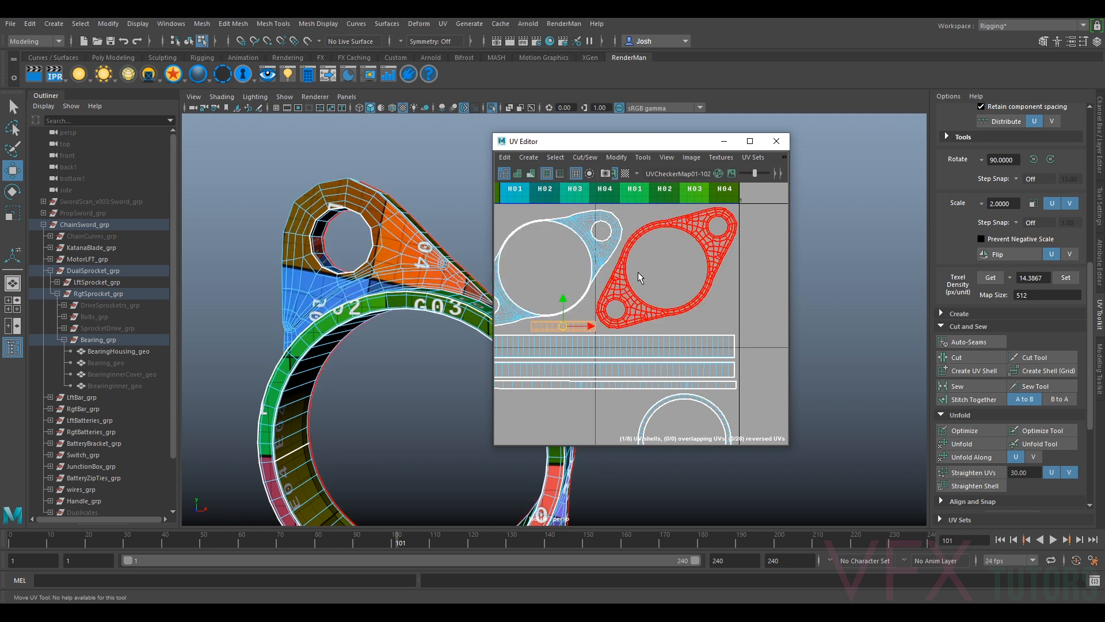
- Unfold the remaining bolt-hole ring shell at the tile's upper edge and cut it across one edge
scroll(708, 313, down, 4)
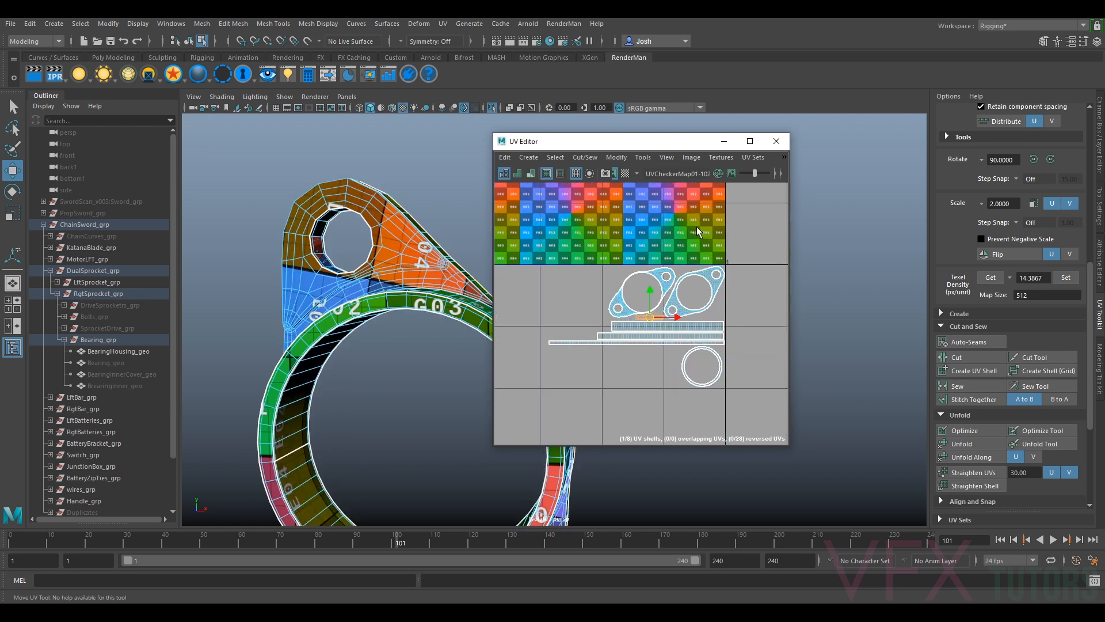
scroll(658, 362, down, 5)
key(w)
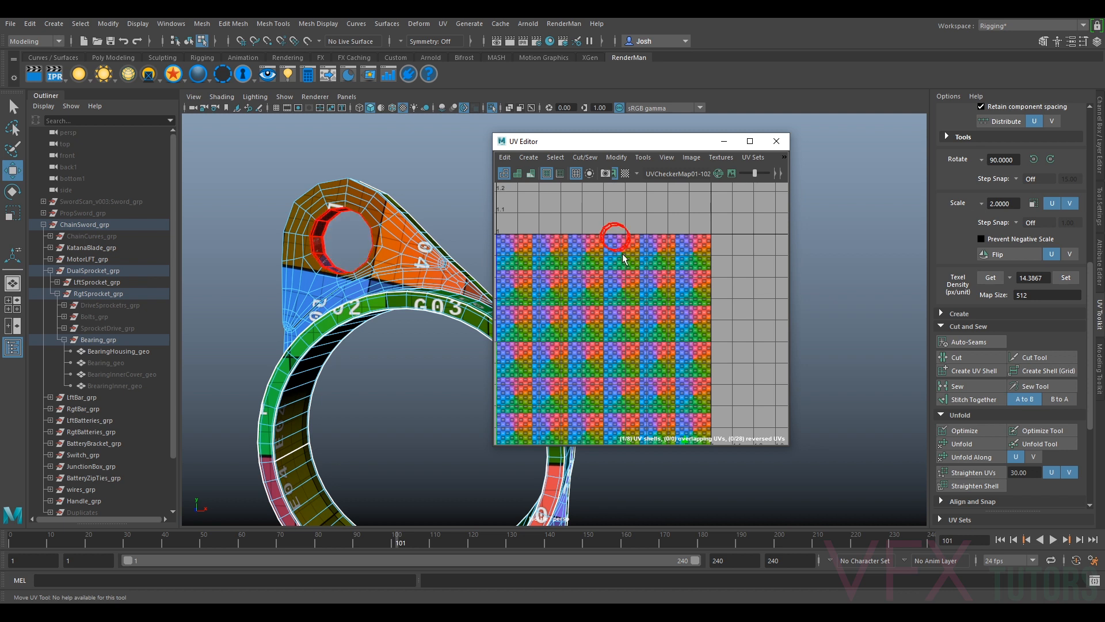
key(ctrl+u)
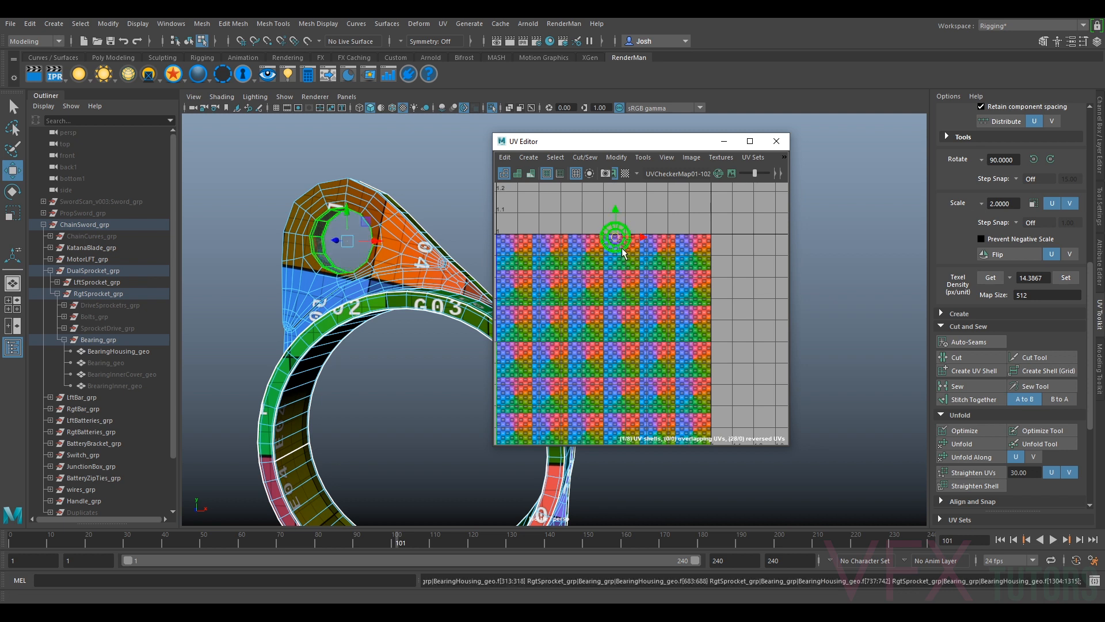
right_click(616, 237)
right_drag(620, 213, 619, 211)
scroll(614, 227, up, 8)
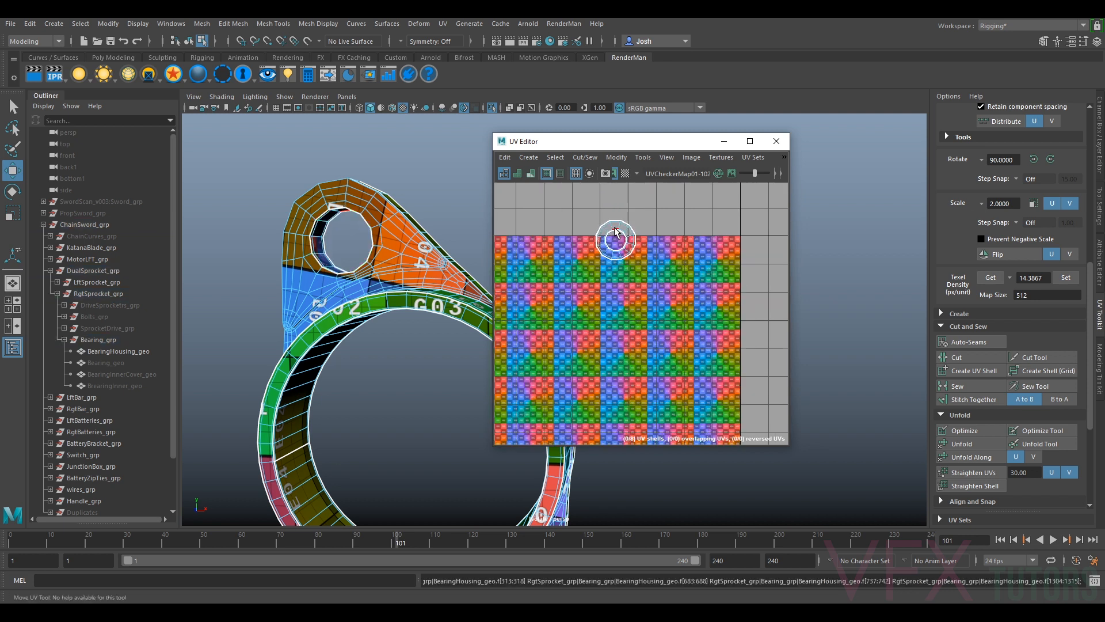
click(606, 217)
click(957, 357)
- Unfold the cut bolt-hole ring into a strip and orient the shell horizontally
right_drag(644, 241, 613, 233)
click(644, 230)
key(ctrl+u)
scroll(658, 247, down, 6)
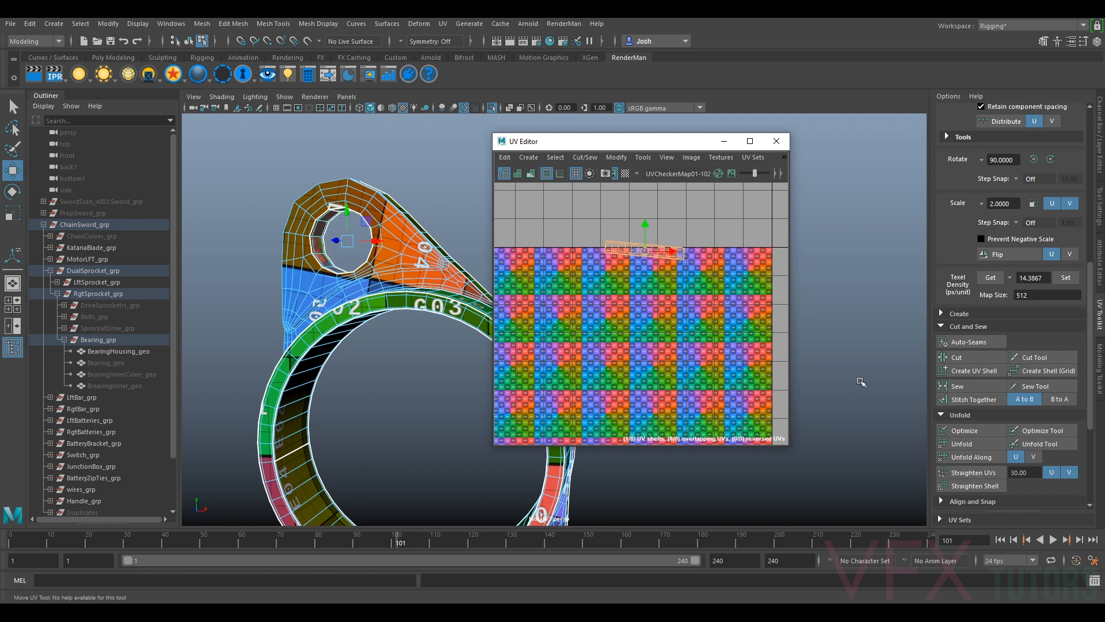
scroll(985, 443, down, 5)
click(971, 401)
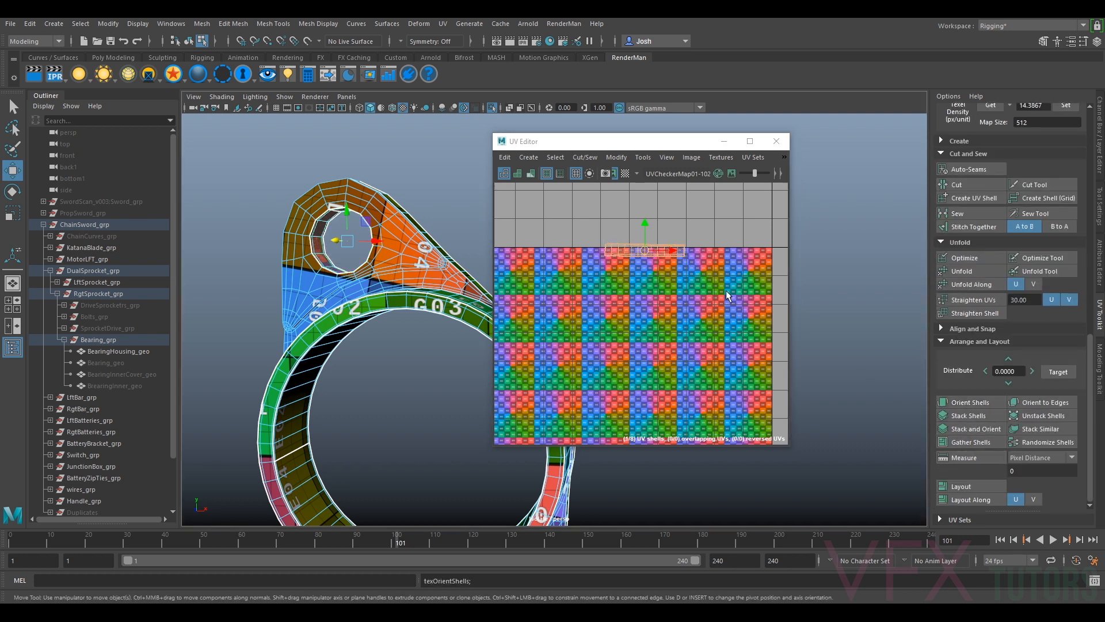
- Move the second bolt-hole strip to the tile's lower-right corner and apply a texel density of 14.3867 at map size 512
drag(653, 259, 700, 394)
alt+middle_drag(700, 394, 629, 234)
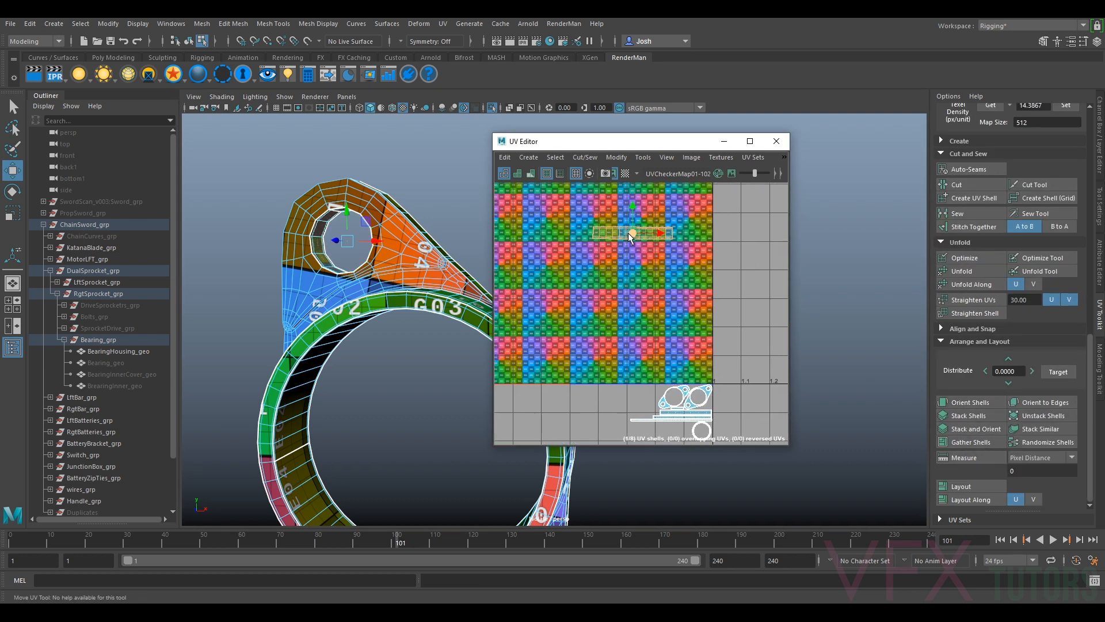
drag(632, 234, 672, 375)
alt+middle_drag(672, 375, 655, 279)
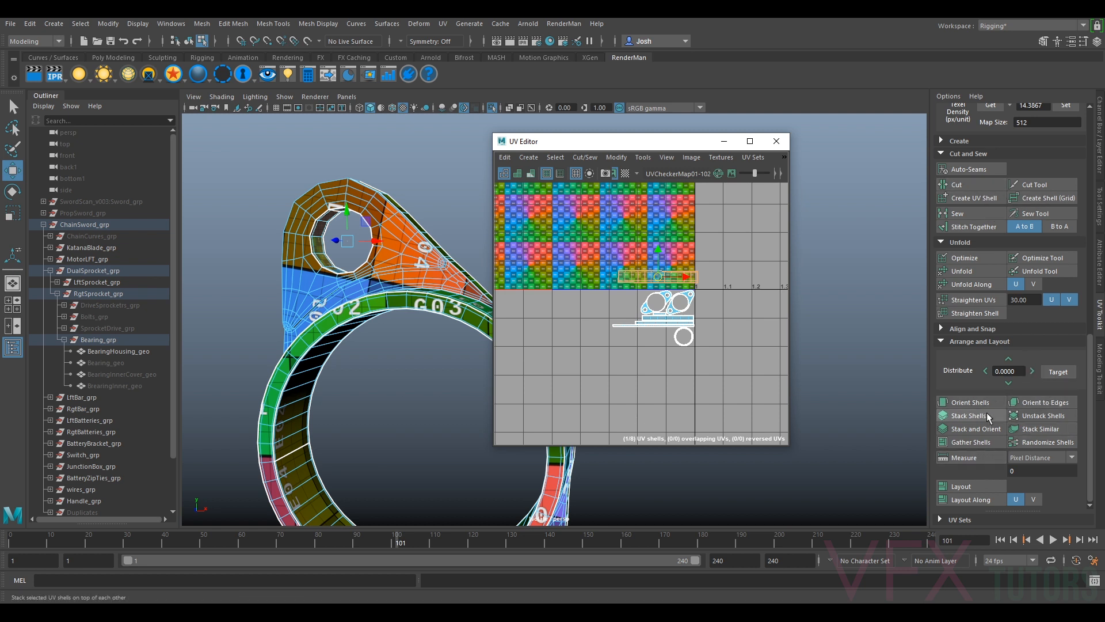
scroll(1035, 262, up, 6)
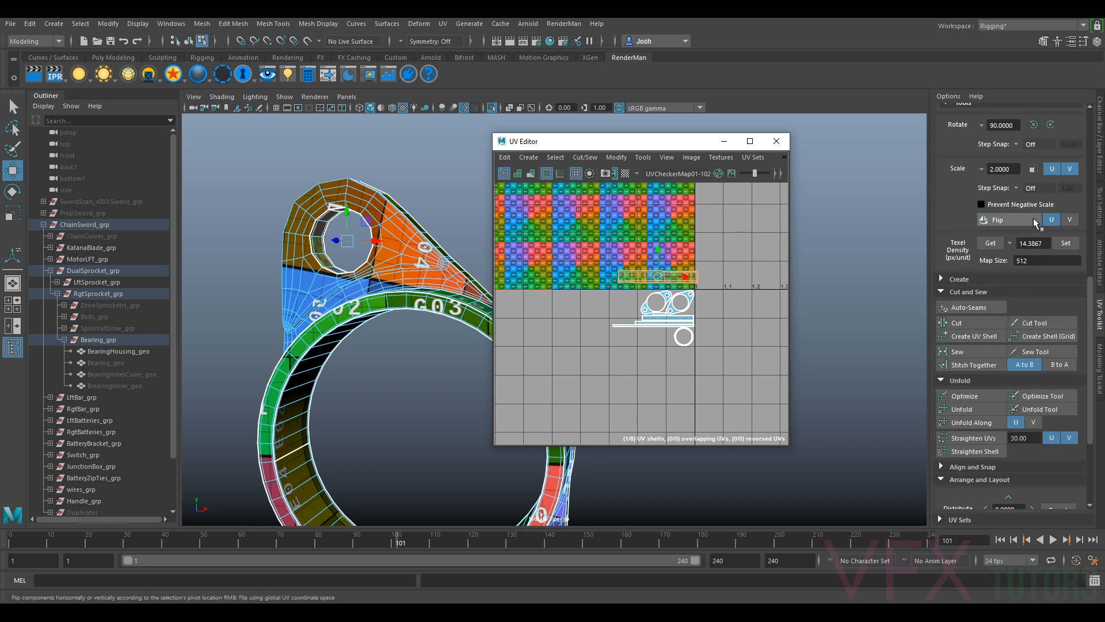
click(1066, 347)
- Fit the second bolt-hole strip between the second flange shell and the stacked strips, then clear the selection
scroll(692, 272, up, 4)
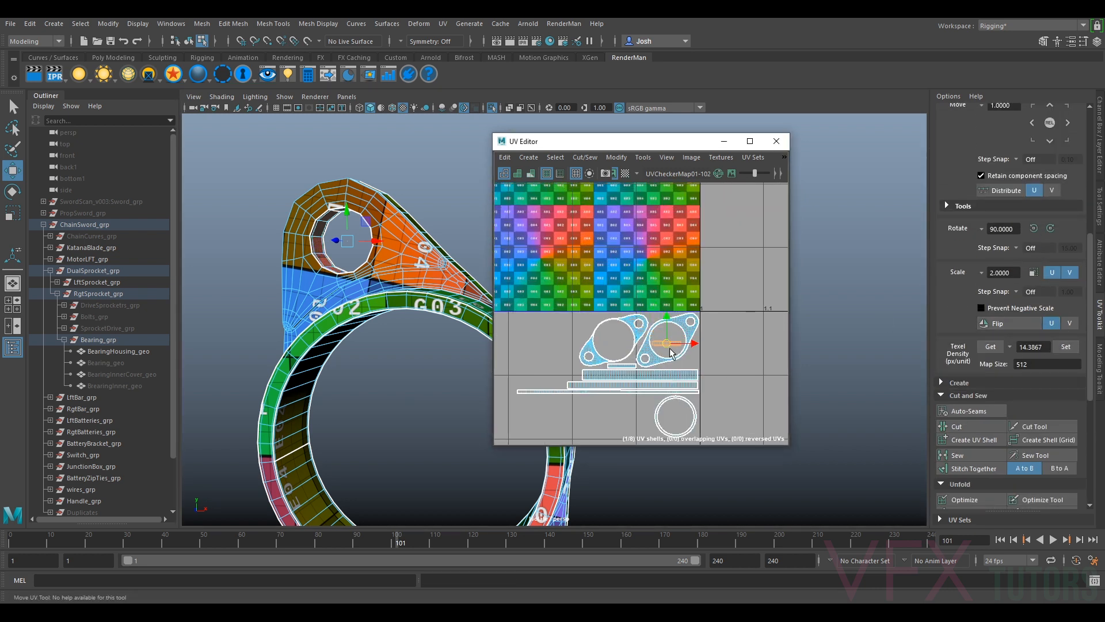
scroll(684, 370, up, 5)
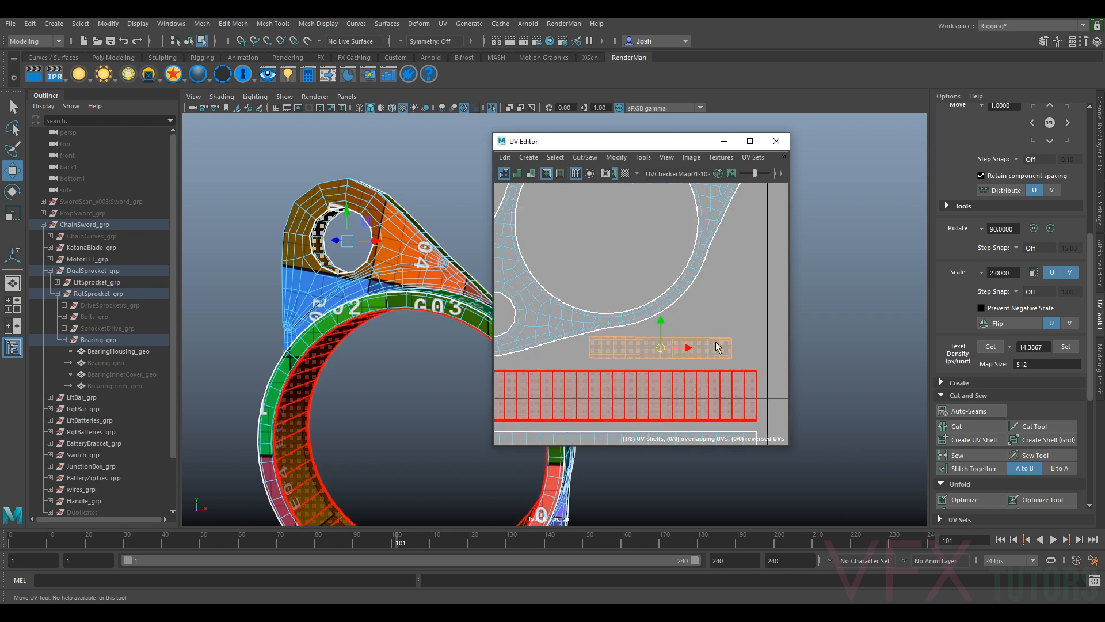
drag(676, 314, 669, 315)
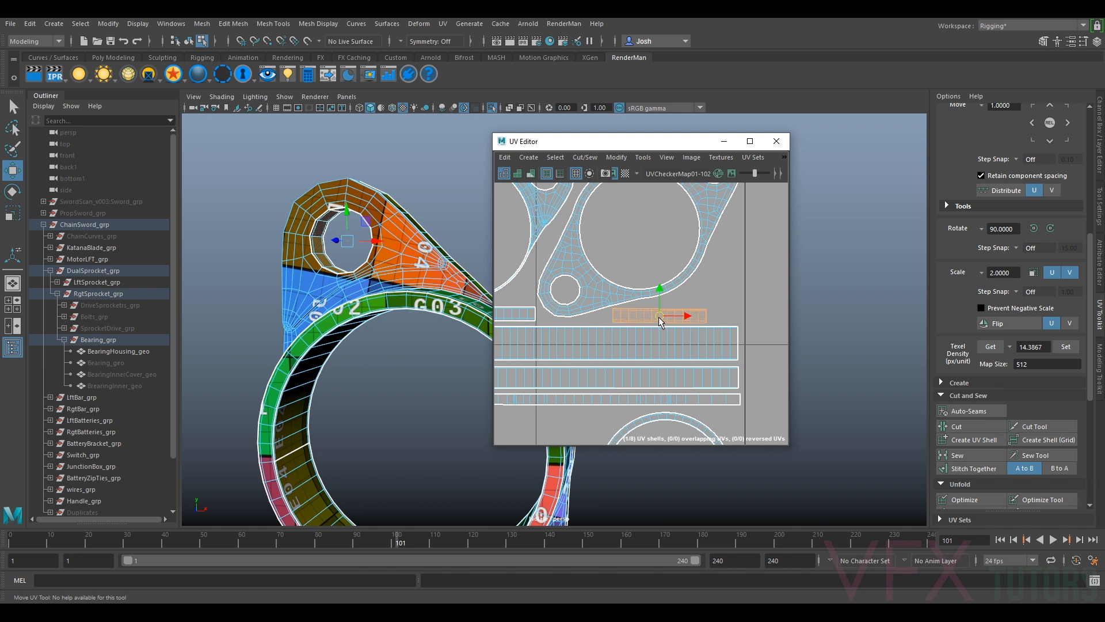
scroll(660, 317, down, 4)
click(709, 281)
- Examine the packed shells below the tile and the checker pattern on the bearing housing
scroll(709, 282, down, 5)
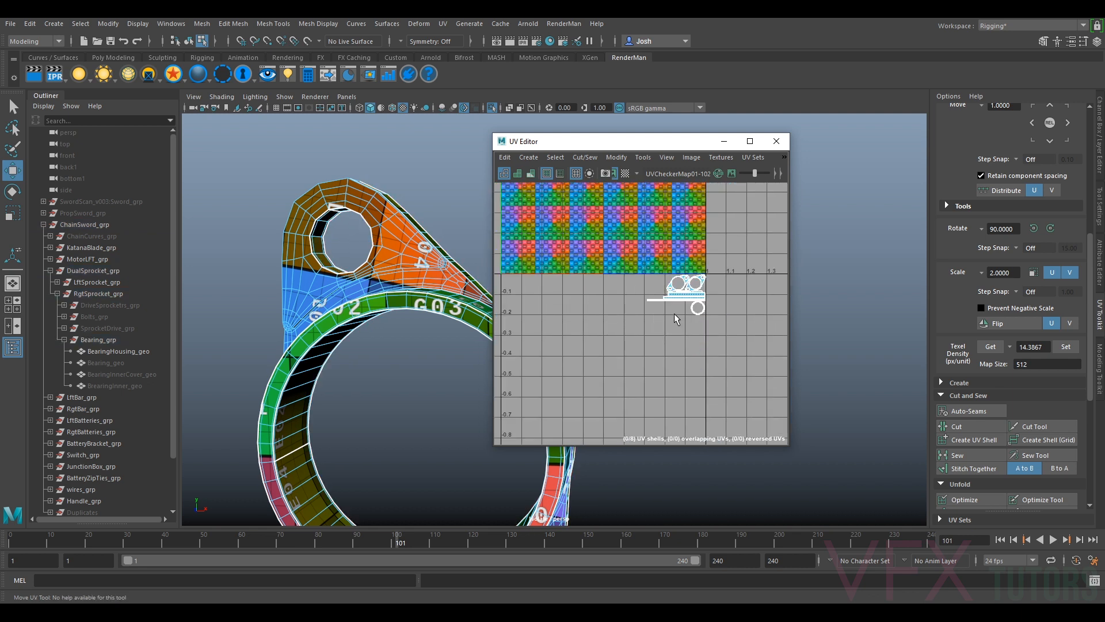
scroll(675, 313, up, 6)
alt+middle_drag(714, 239, 663, 284)
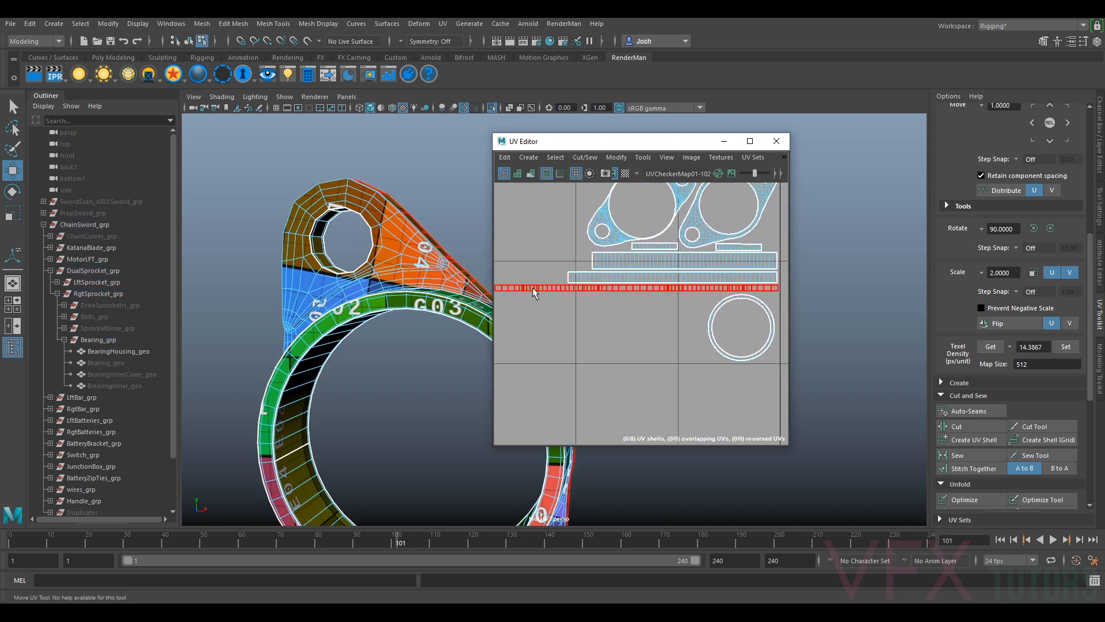
scroll(356, 243, down, 5)
alt+drag(412, 258, 471, 275)
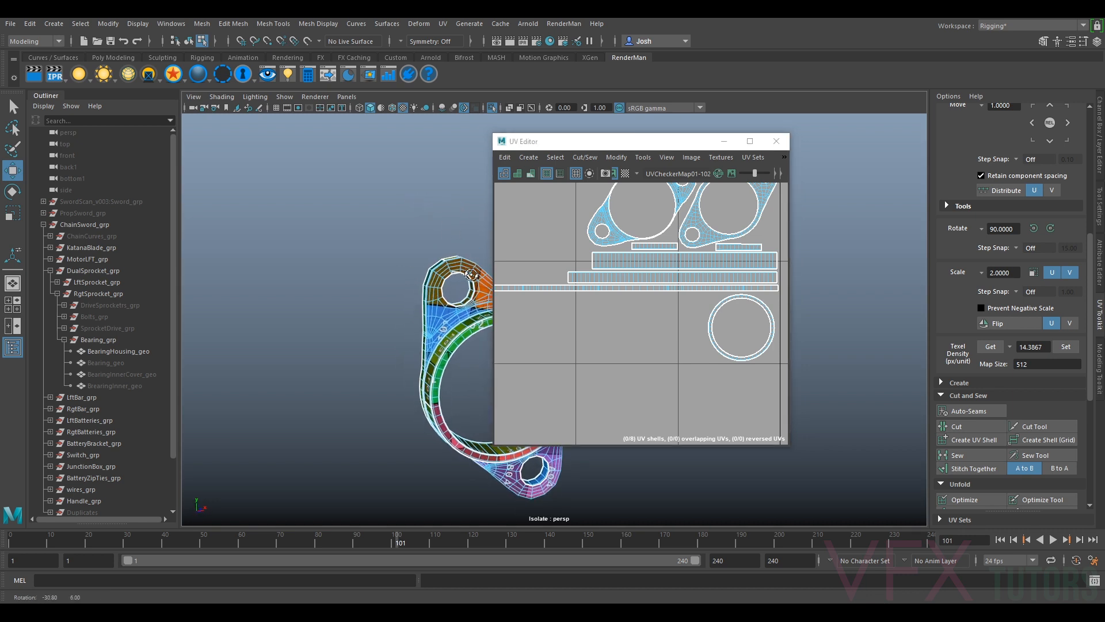
scroll(471, 274, up, 5)
scroll(375, 248, down, 3)
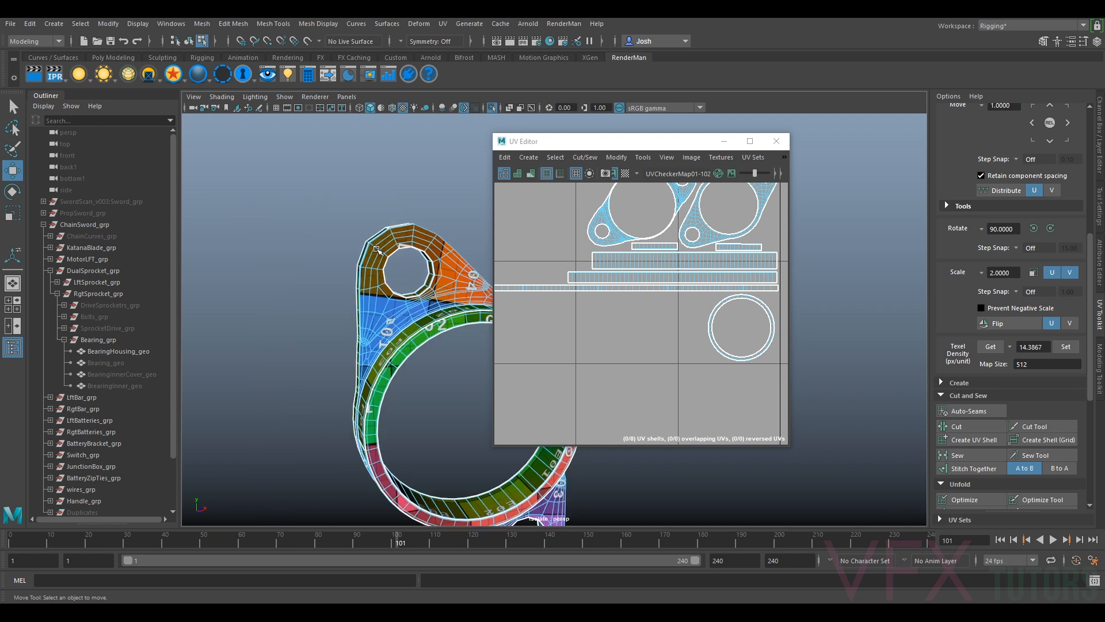
alt+drag(426, 237, 408, 250)
scroll(683, 275, down, 5)
alt+middle_drag(718, 282, 701, 332)
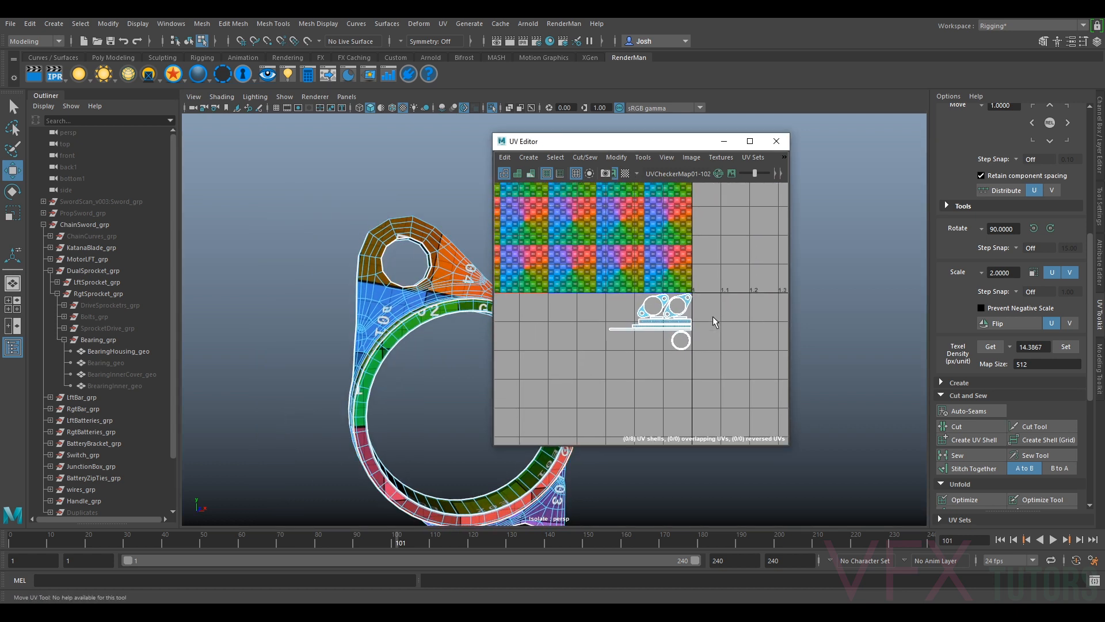
scroll(703, 308, down, 4)
scroll(698, 305, up, 5)
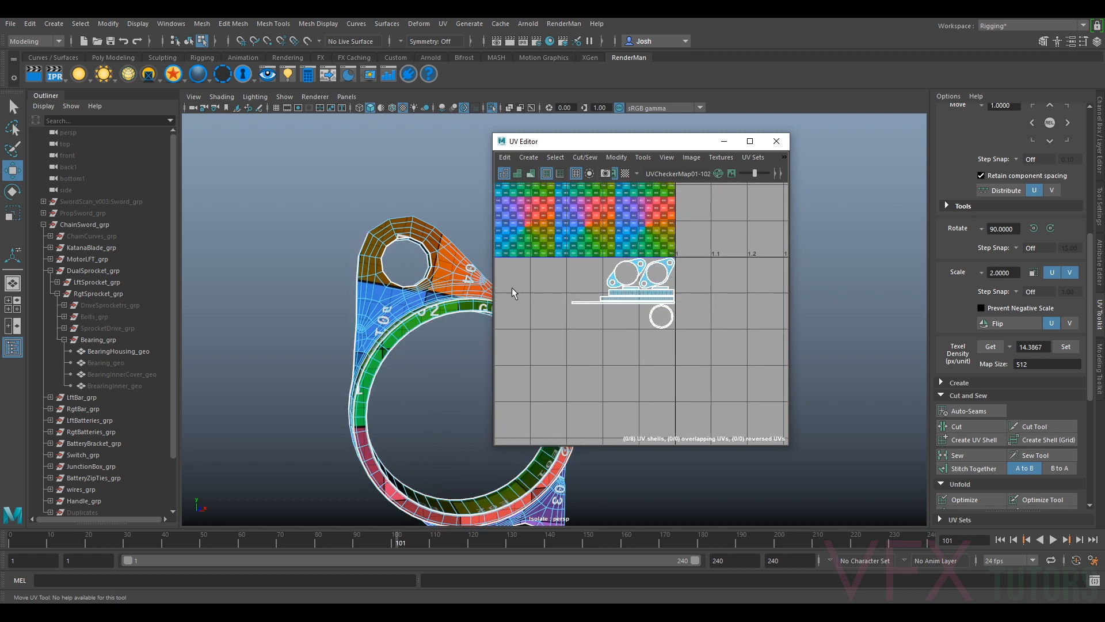
scroll(665, 288, up, 3)
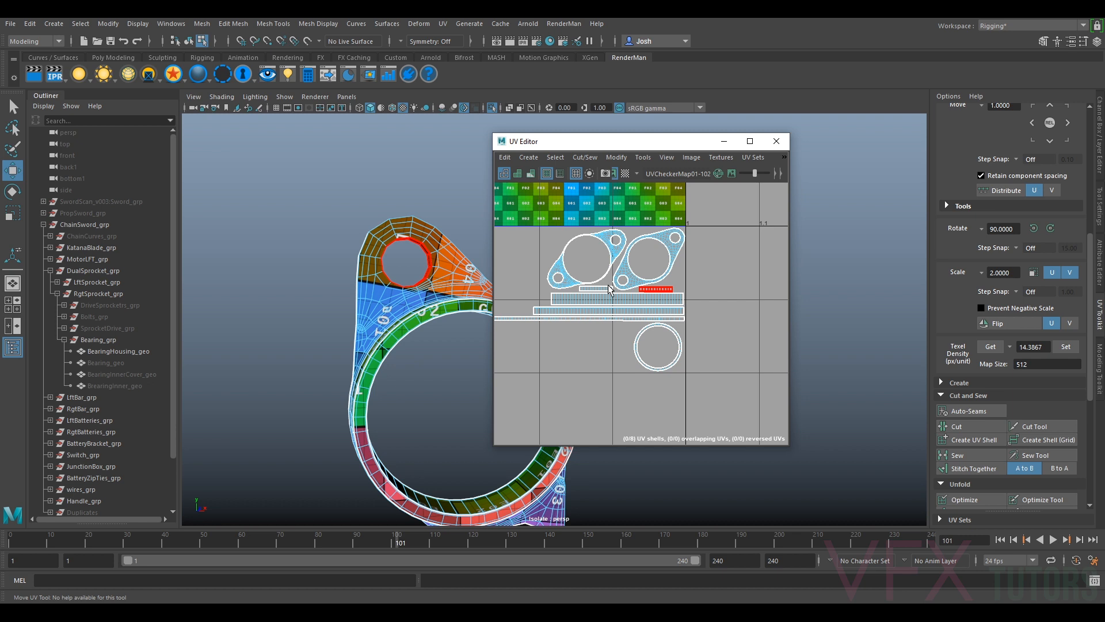
alt+middle_drag(610, 290, 656, 299)
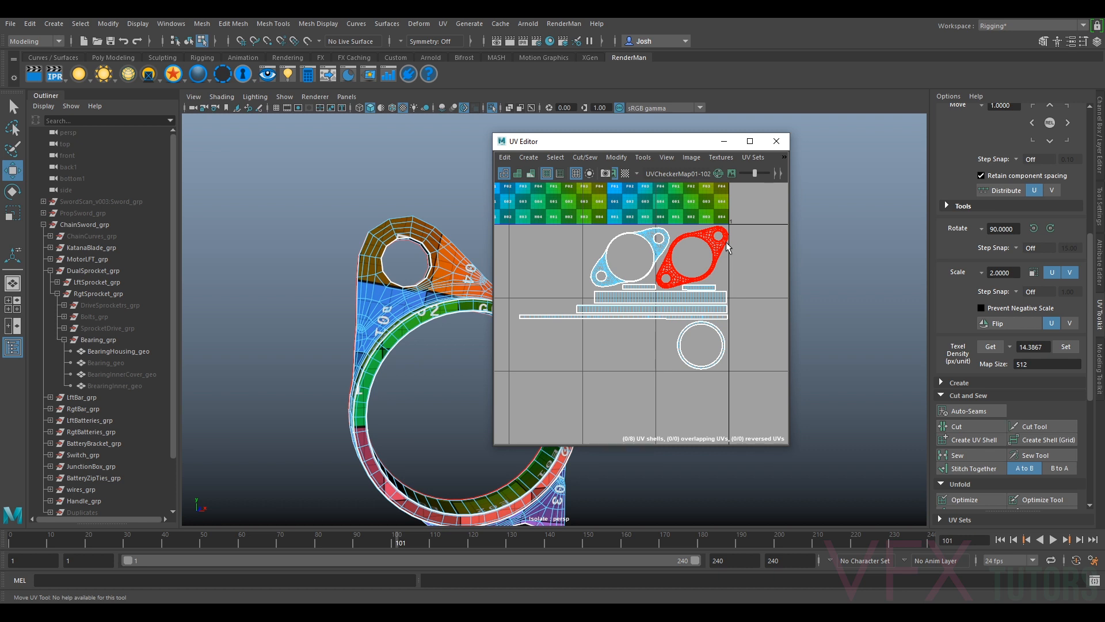
scroll(666, 260, down, 5)
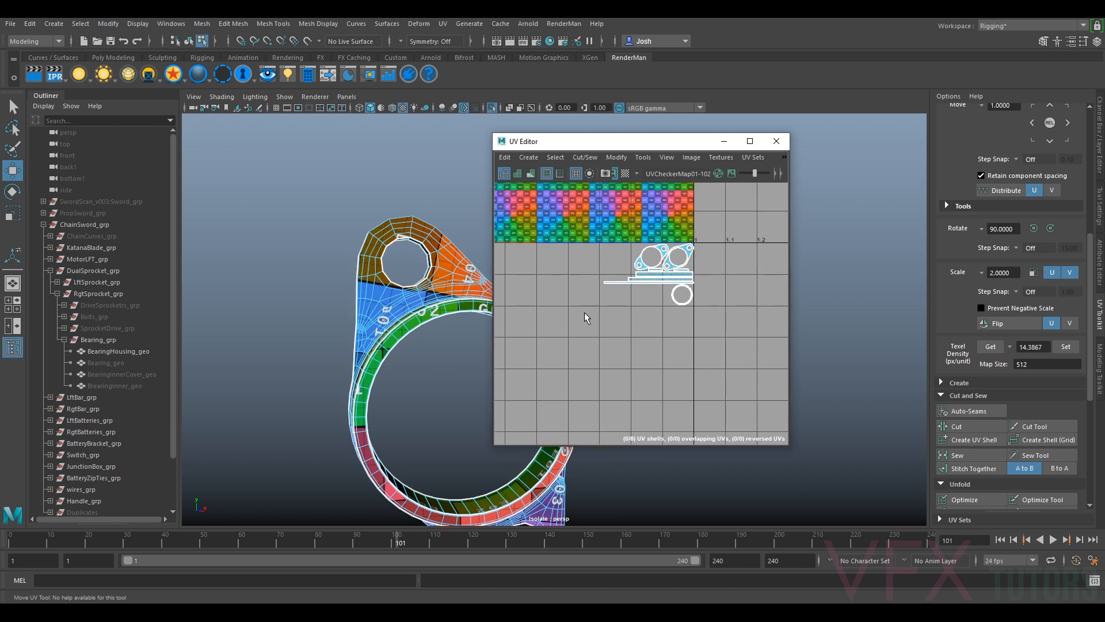
- Return the bearing housing to object mode and inspect its checker pattern with smooth preview on
right_drag(654, 265, 681, 278)
right_drag(423, 283, 475, 275)
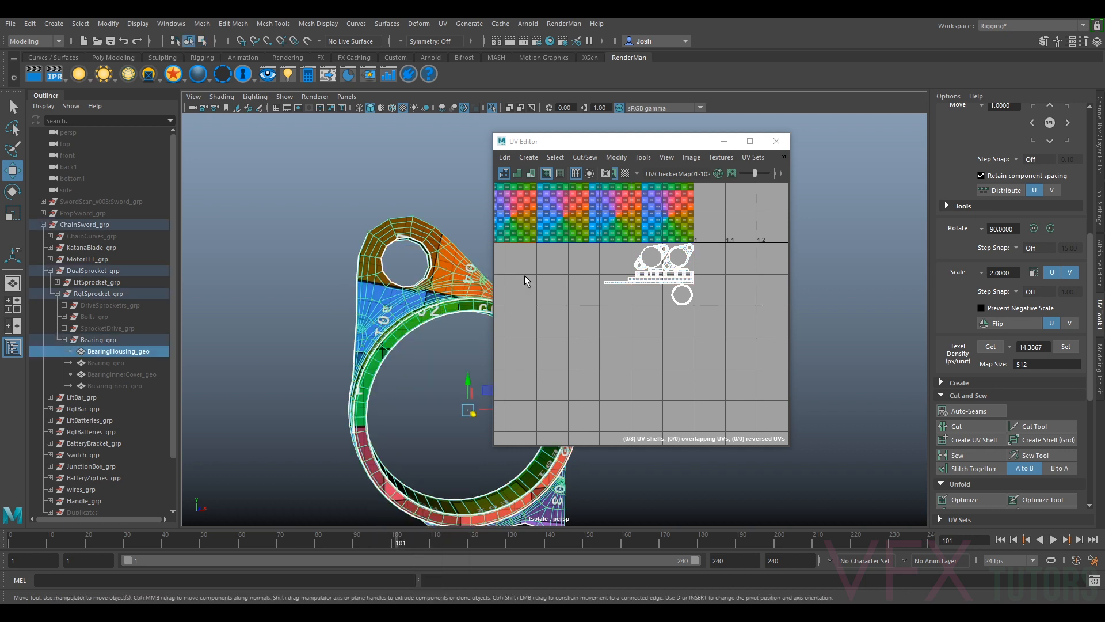
key(f)
click(342, 311)
click(397, 306)
key(3)
alt+drag(439, 299, 342, 360)
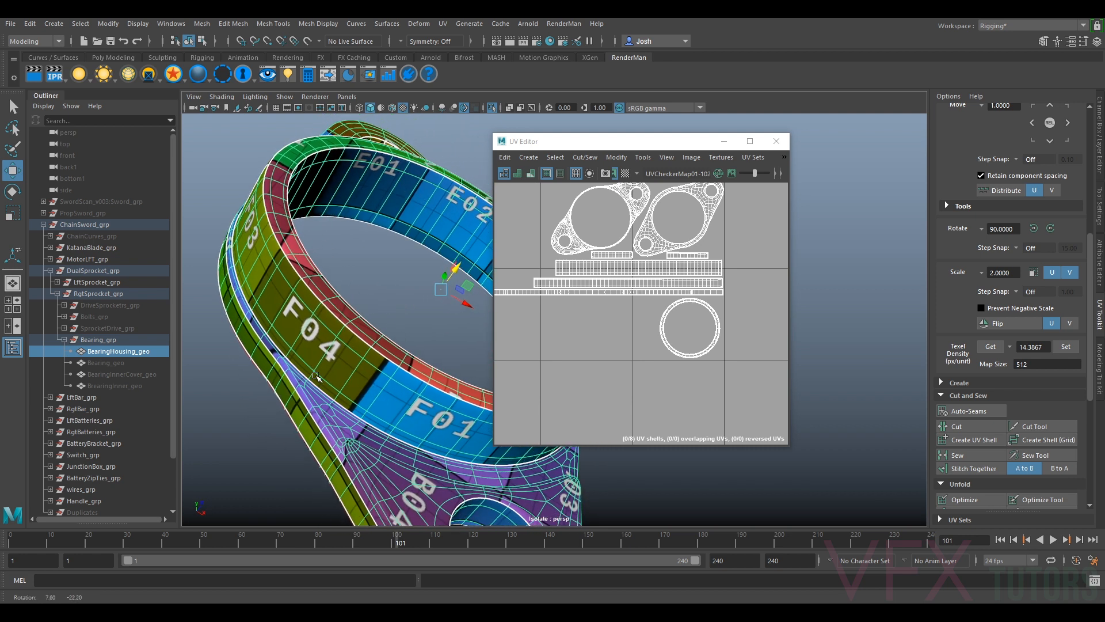
- Select the long thin strip shell and check which rim faces it covers on the bearing housing
scroll(580, 348, up, 4)
right_drag(658, 251, 615, 241)
click(662, 253)
alt+drag(313, 290, 396, 340)
click(402, 341)
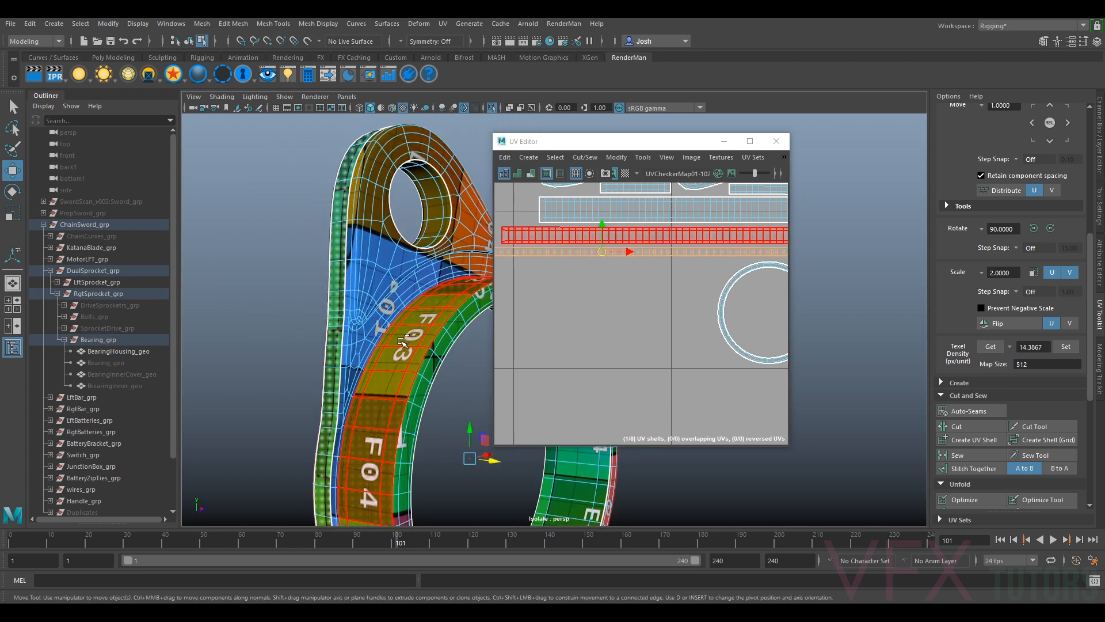
click(704, 252)
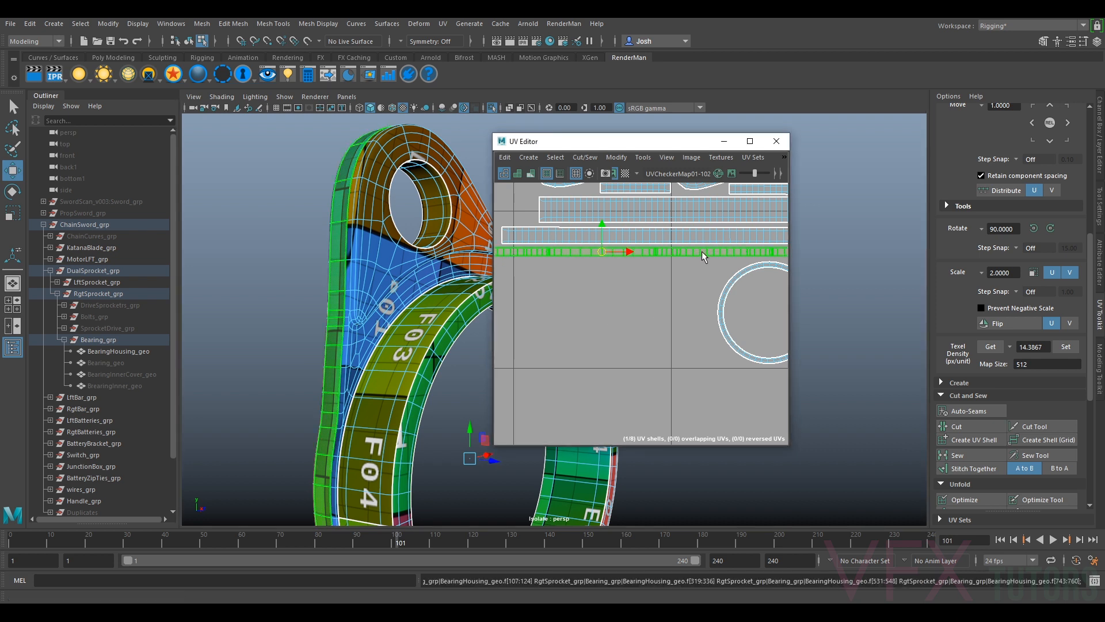
scroll(703, 251, up, 4)
- Return to object mode and compare the bearing housing's checker pattern with smooth preview off and on
right_drag(347, 258, 377, 246)
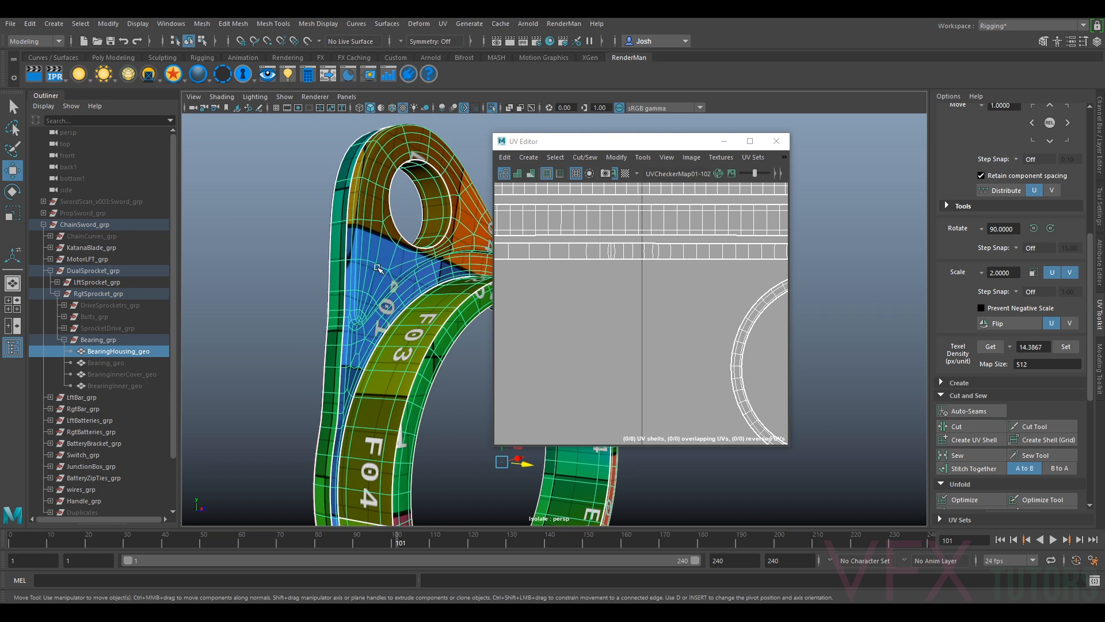
key(3)
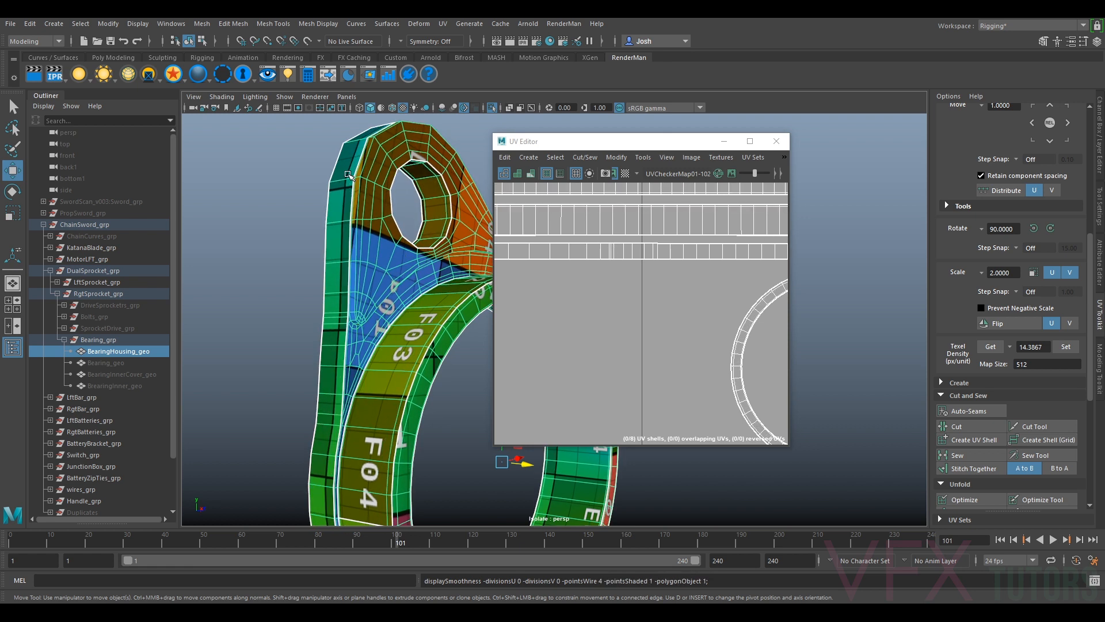
key(1)
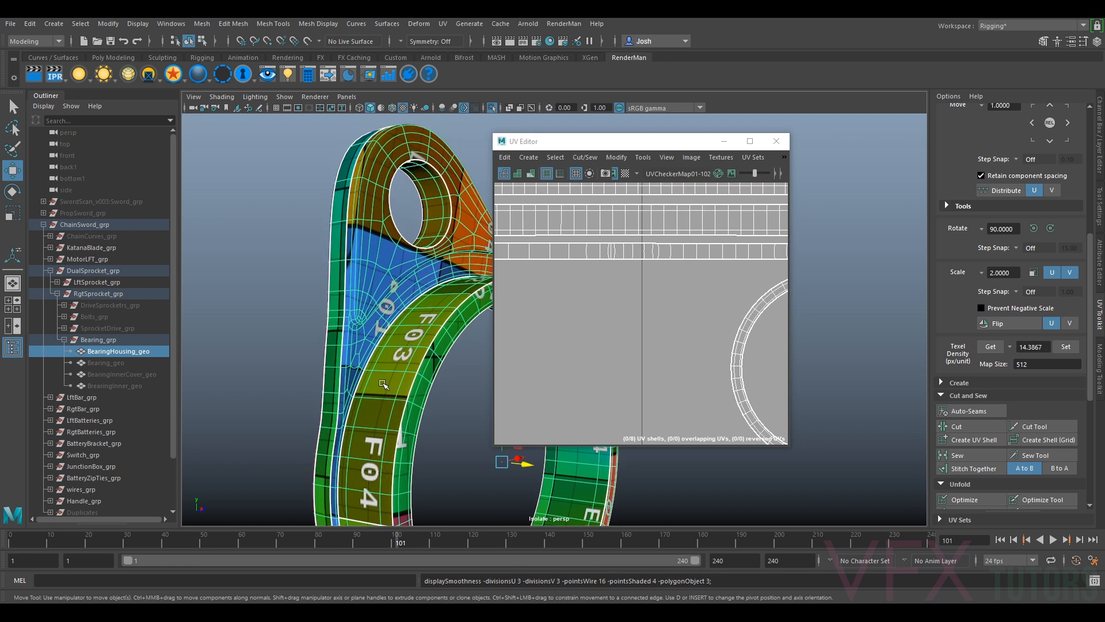
key(3)
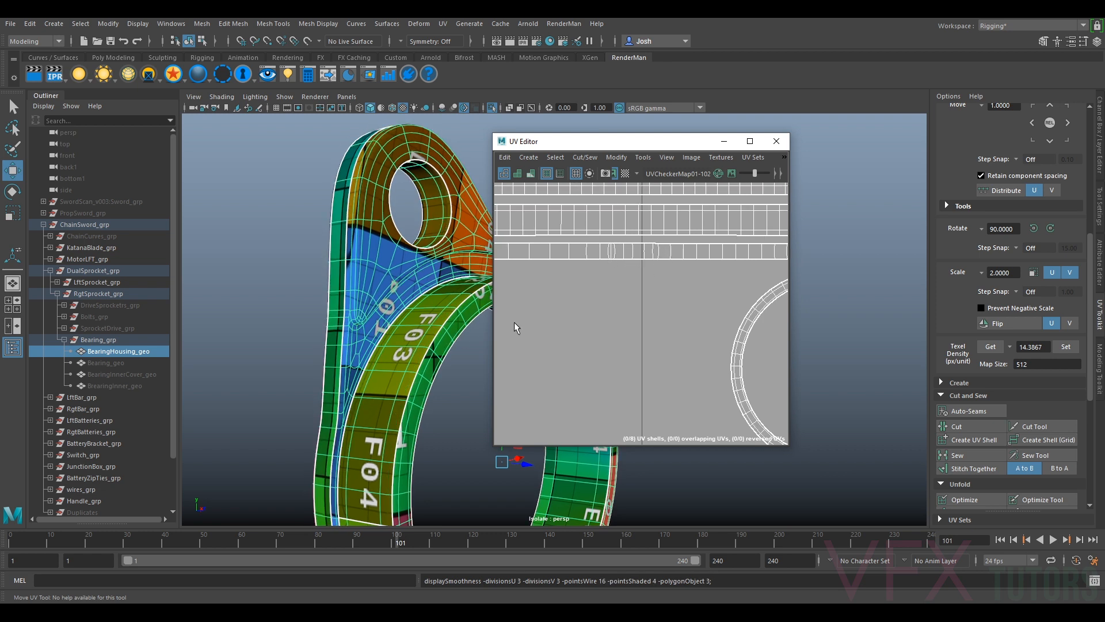
click(410, 369)
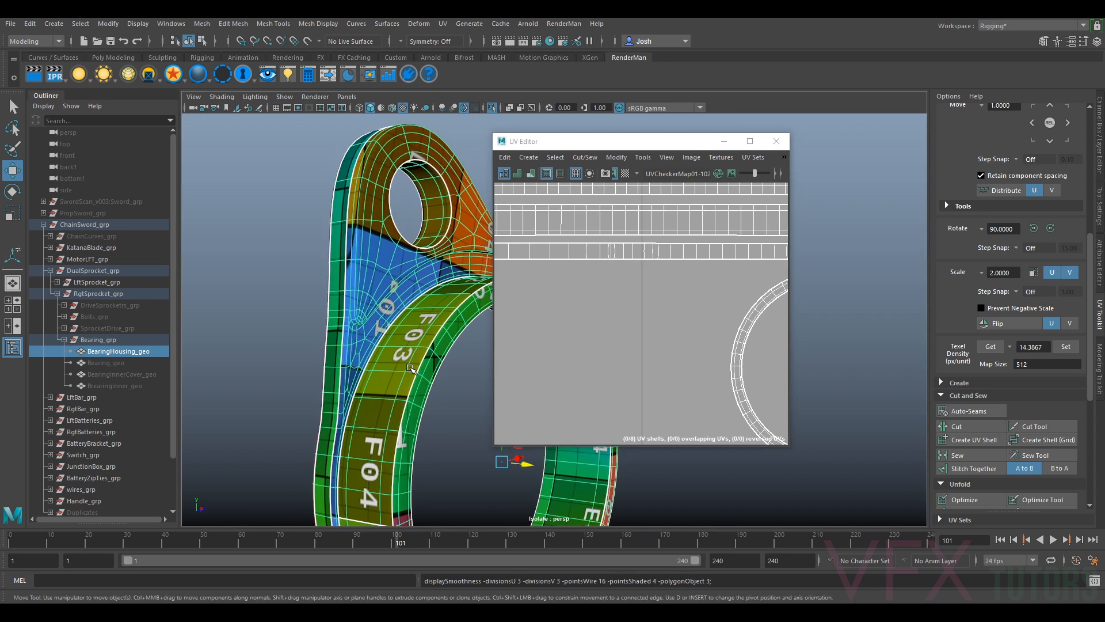
- Set the bearing housing shape's OpenSubdiv UV Boundary Smoothing to Preserve Edges and Corners with smooth preview on
key(1)
key(3)
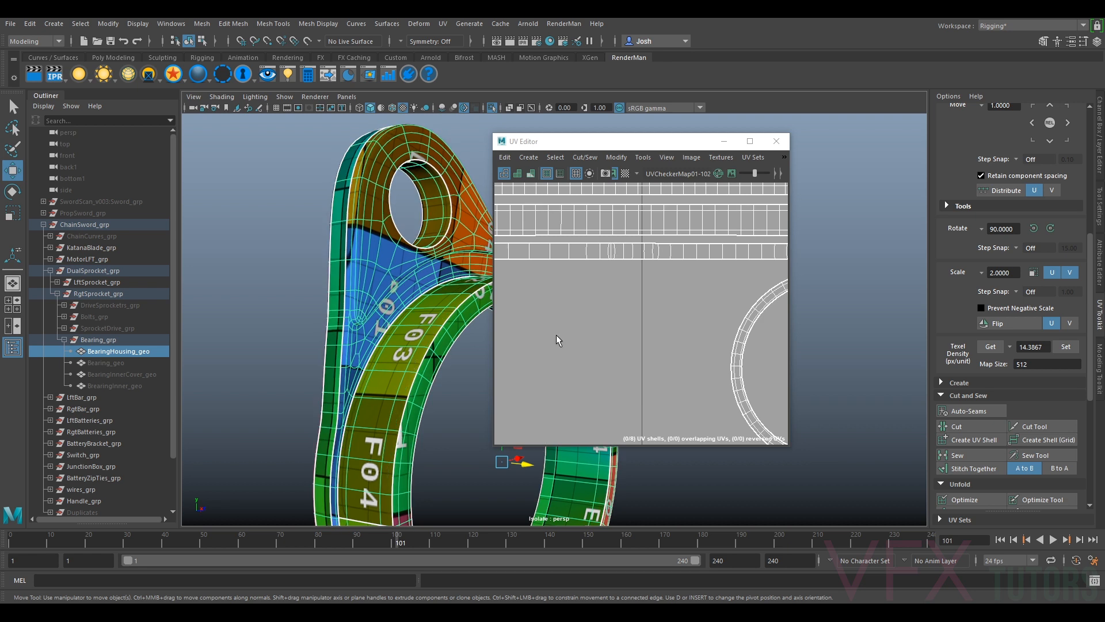
click(1099, 263)
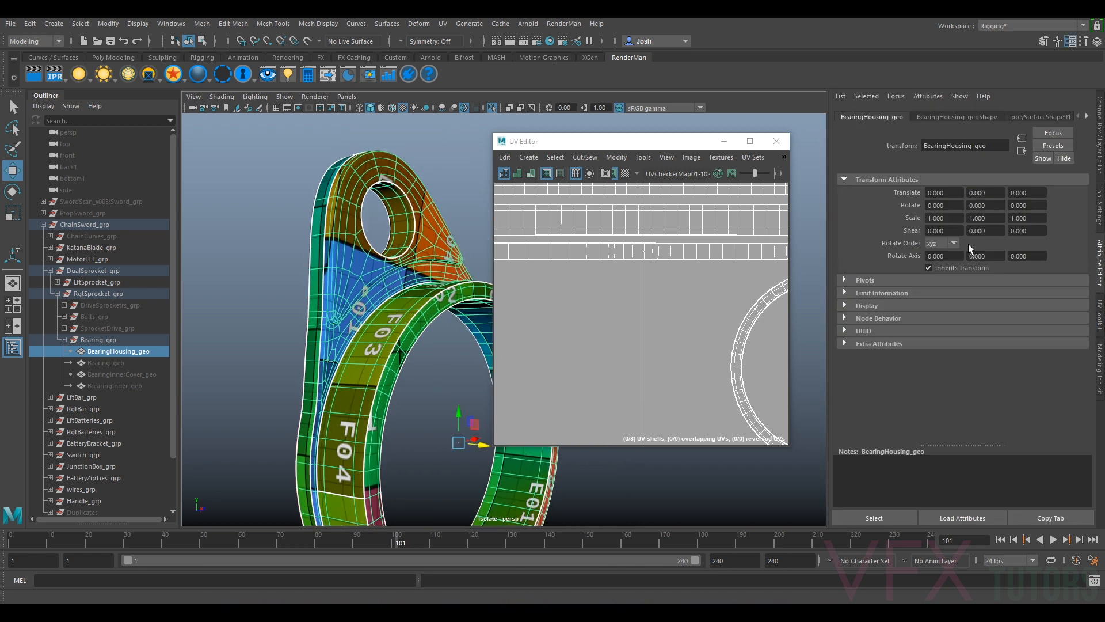
click(957, 116)
click(947, 363)
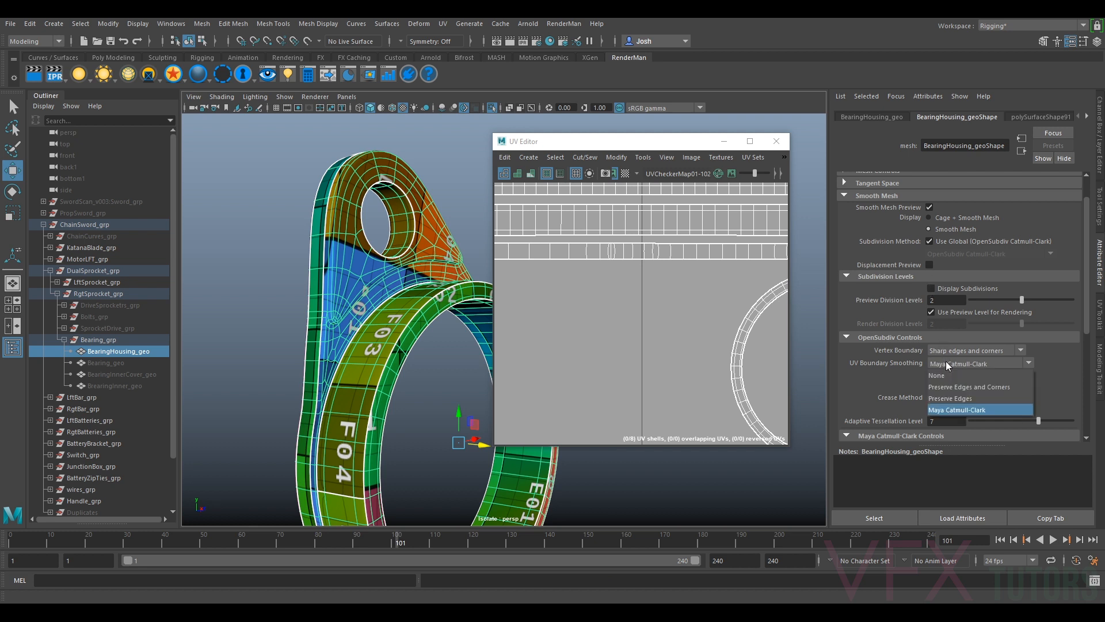
click(947, 365)
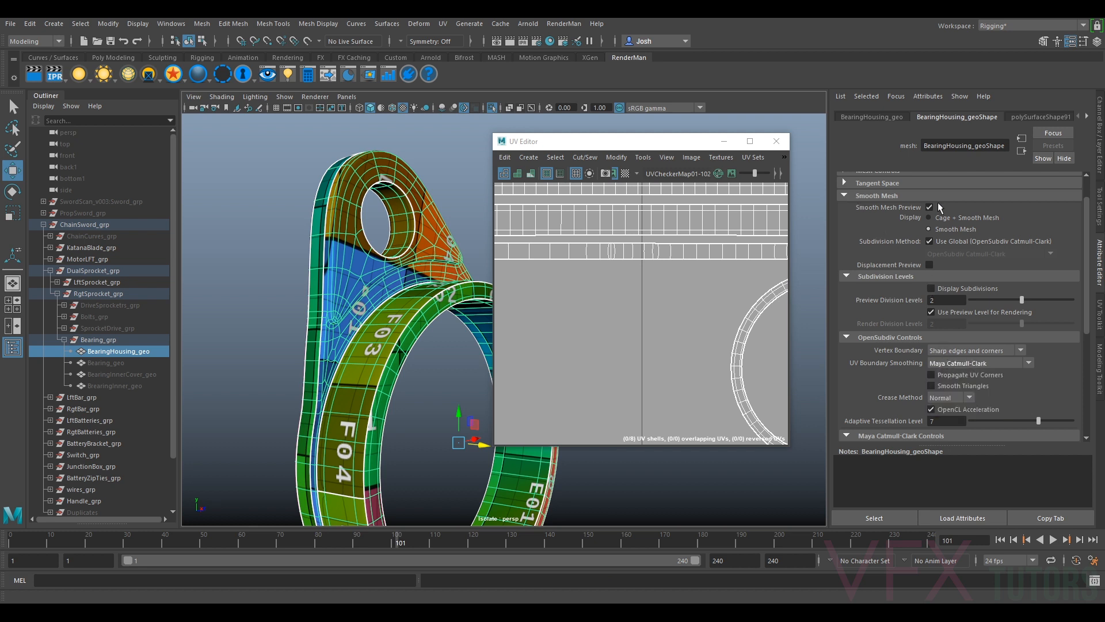
click(951, 362)
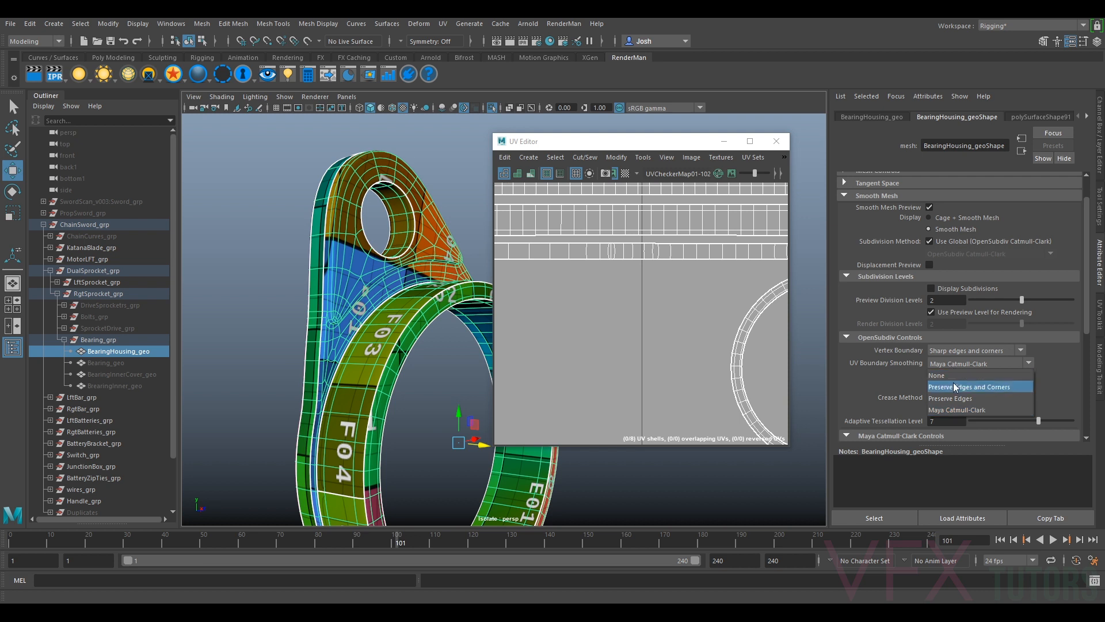
click(955, 387)
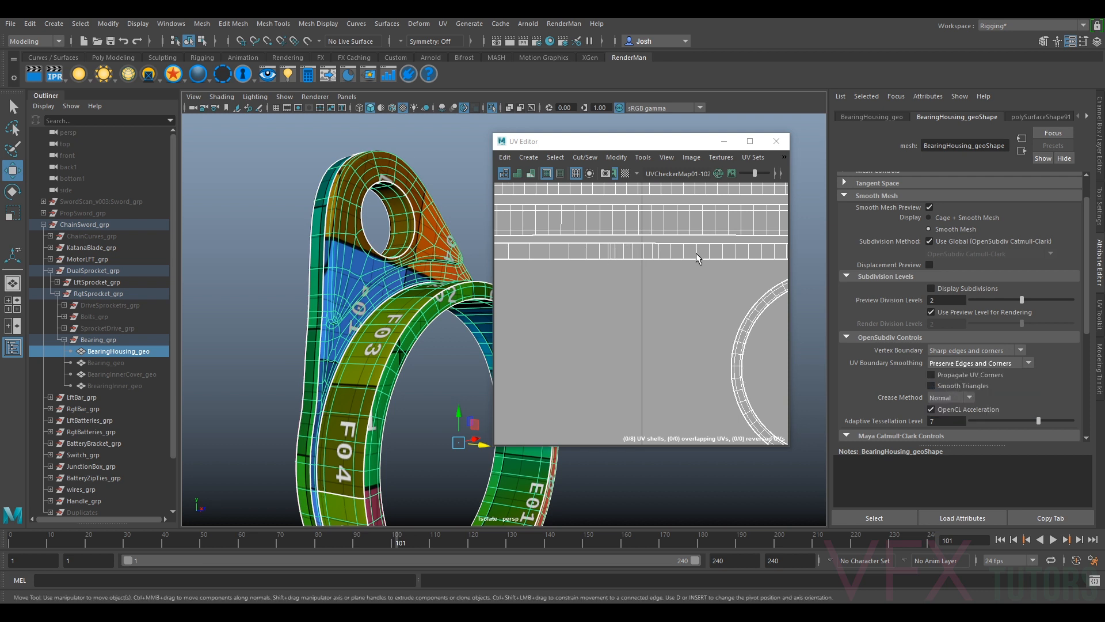
- Examine the strip shells in the UV layout and compare the outer rim's checker pattern with smooth preview on and off
scroll(710, 251, down, 3)
alt+middle_drag(729, 250, 617, 282)
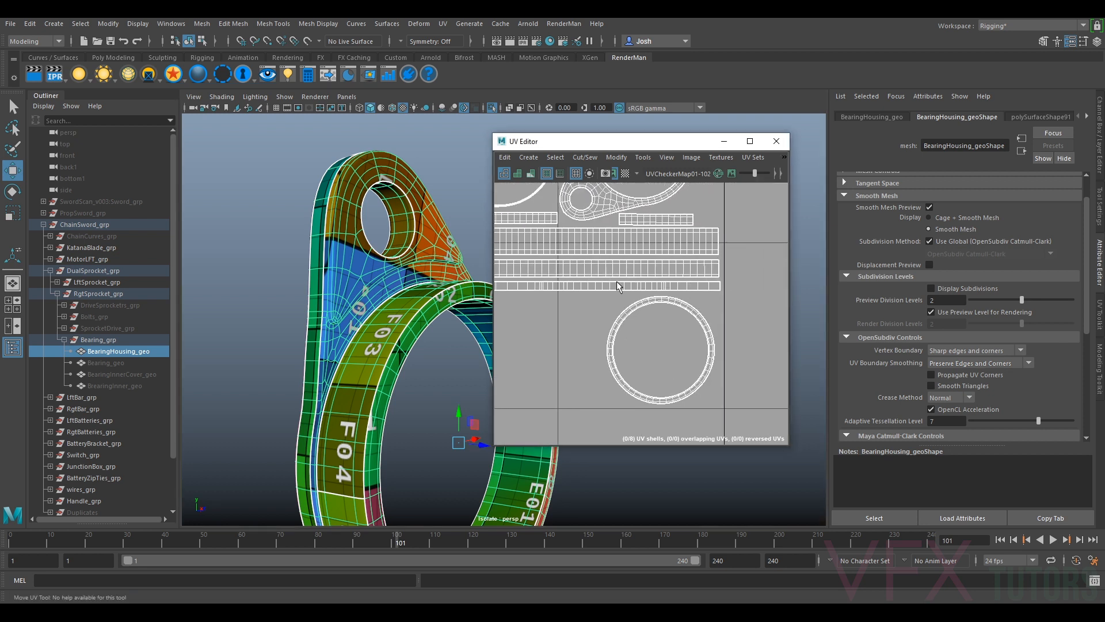
alt+middle_drag(611, 228, 669, 247)
alt+drag(444, 357, 331, 292)
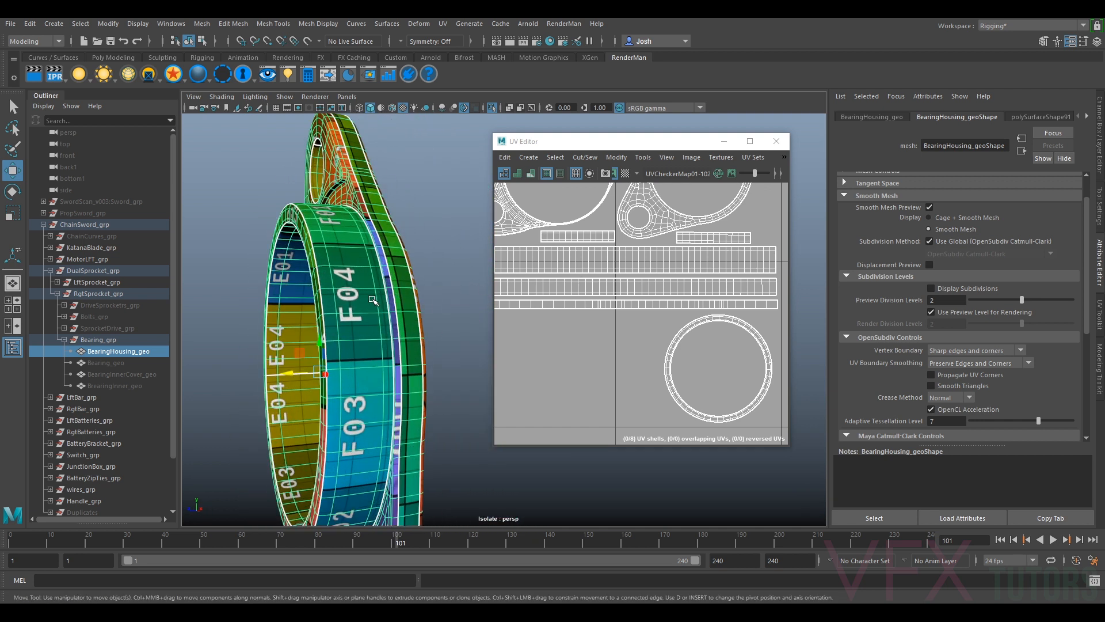
key(1)
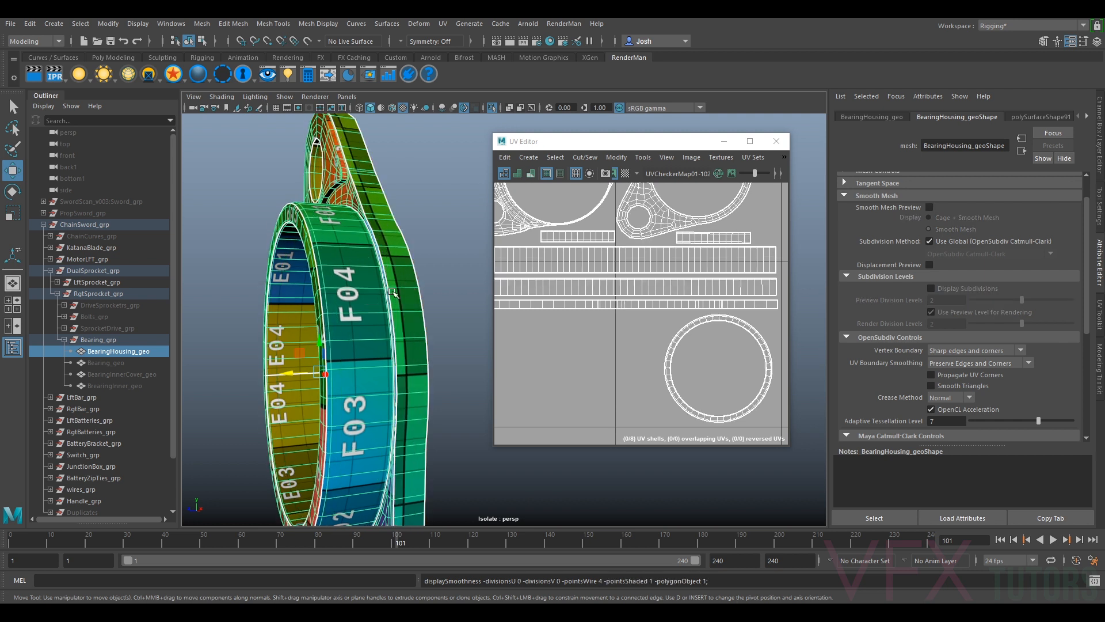
key(3)
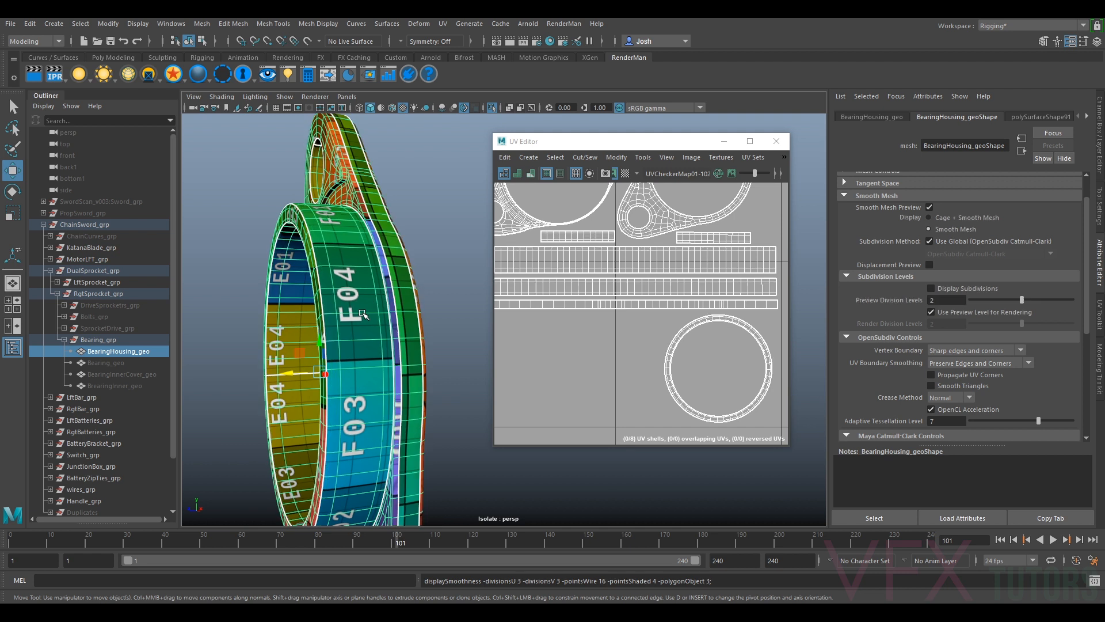
key(1)
key(3)
key(1)
key(3)
key(1)
- Compare the checker pattern where the ring meets the flange with smooth preview on and off, and review the whole shell layout
alt+drag(415, 287, 433, 295)
scroll(426, 294, down, 3)
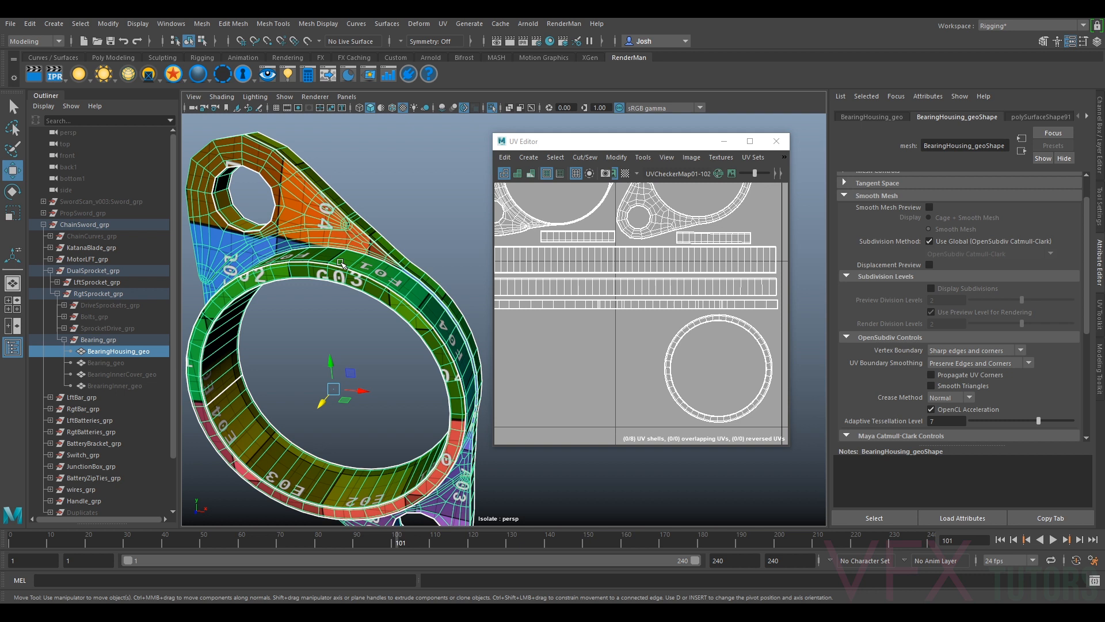
scroll(362, 272, up, 2)
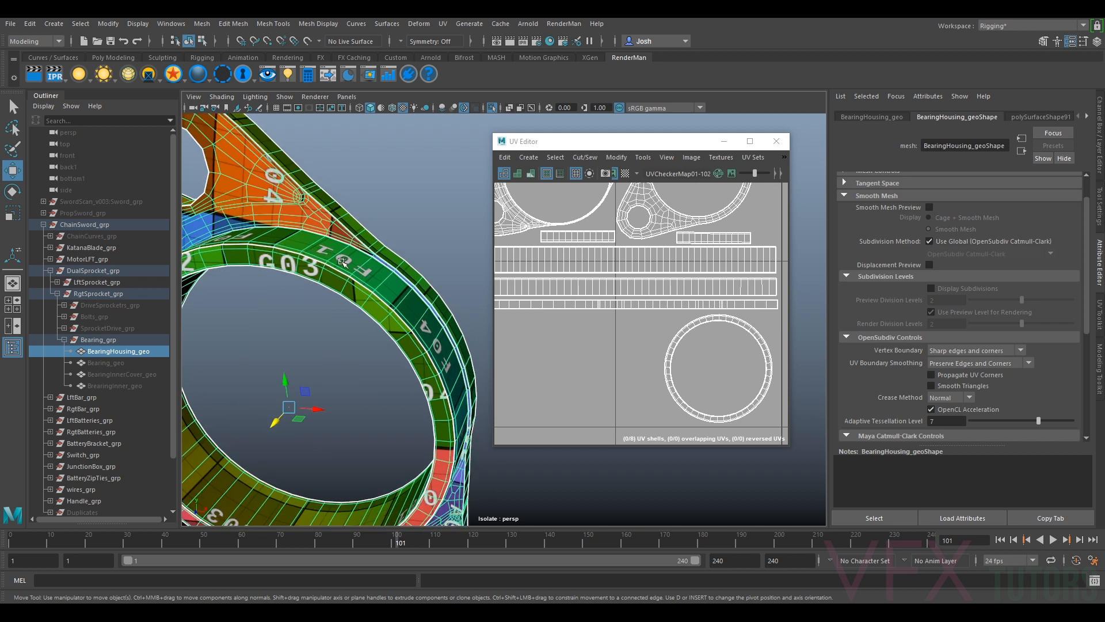
key(3)
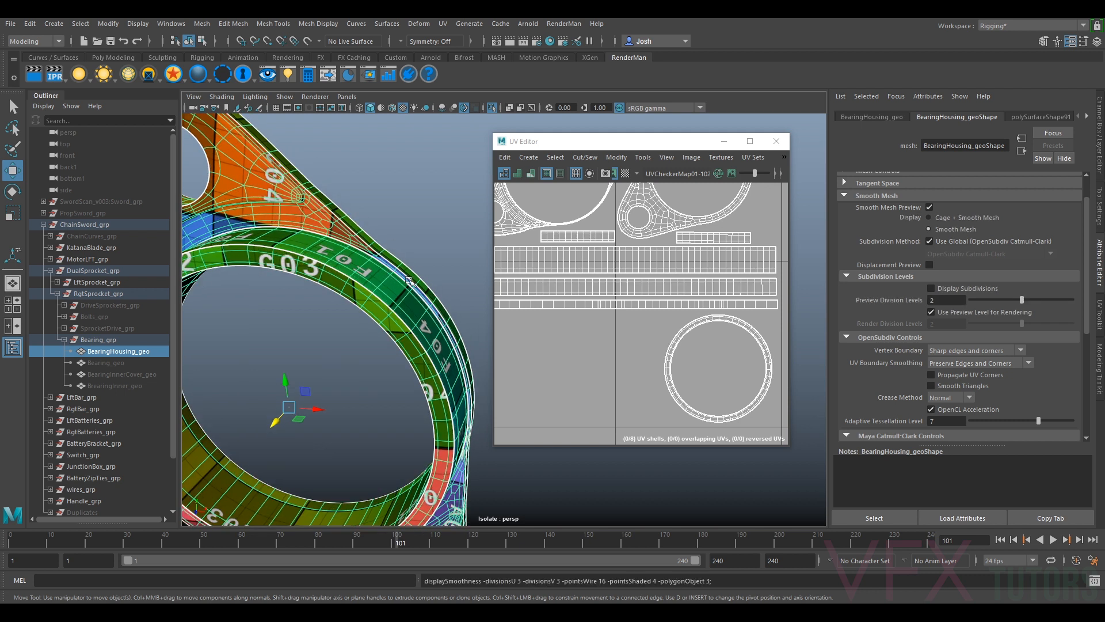
key(1)
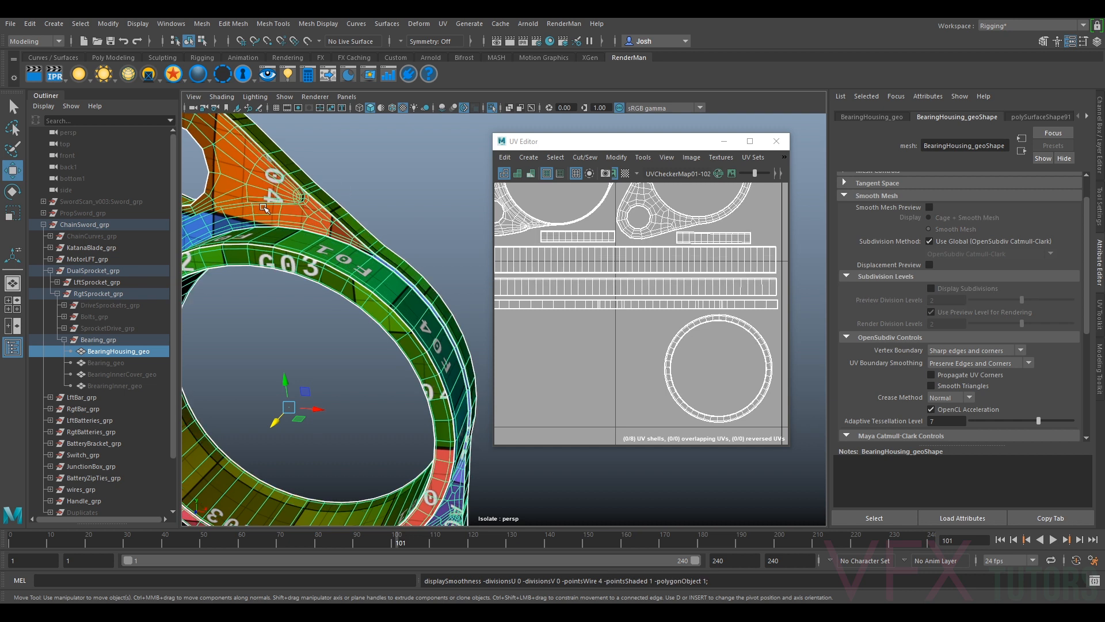
scroll(348, 244, down, 3)
alt+drag(378, 264, 398, 240)
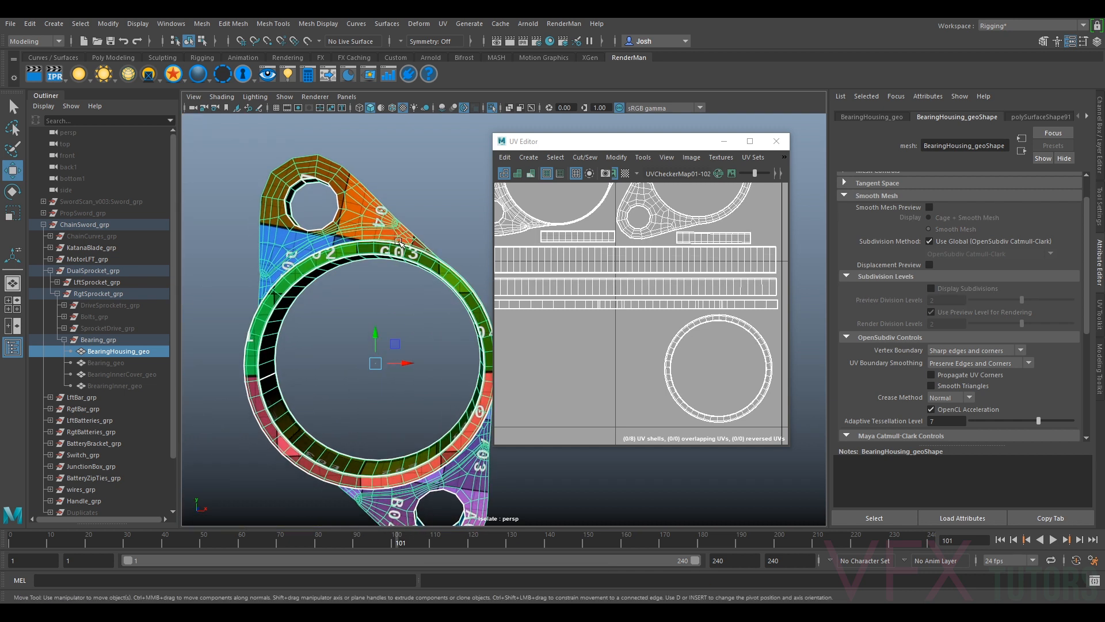
scroll(665, 271, down, 4)
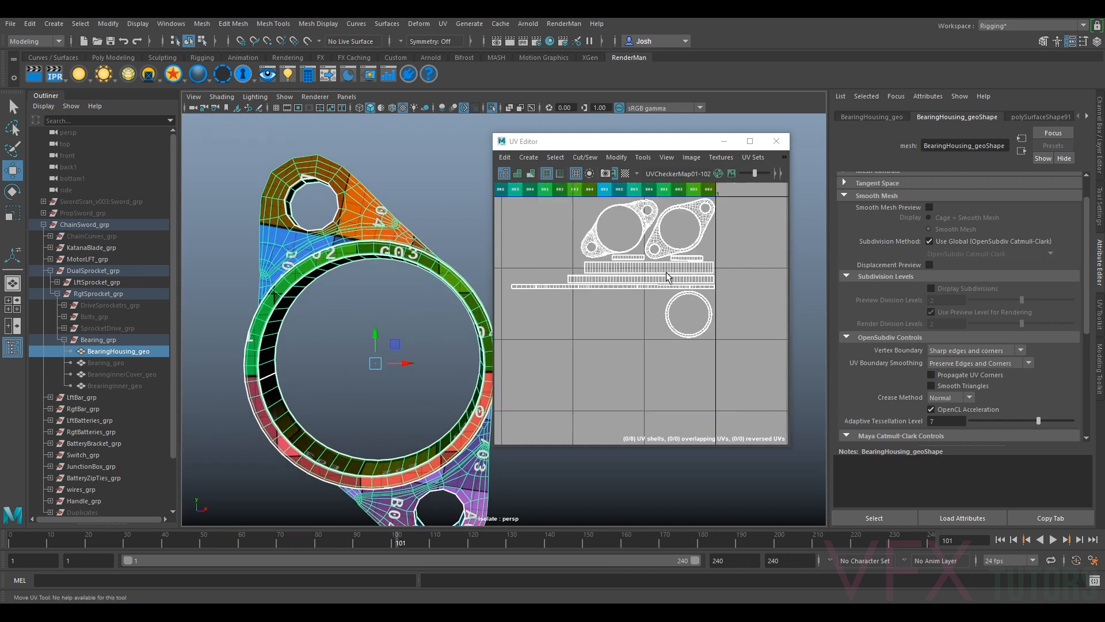
- Return the bearing housing to object mode and exit isolate view to show it within the full chain sword model
right_drag(372, 237, 411, 219)
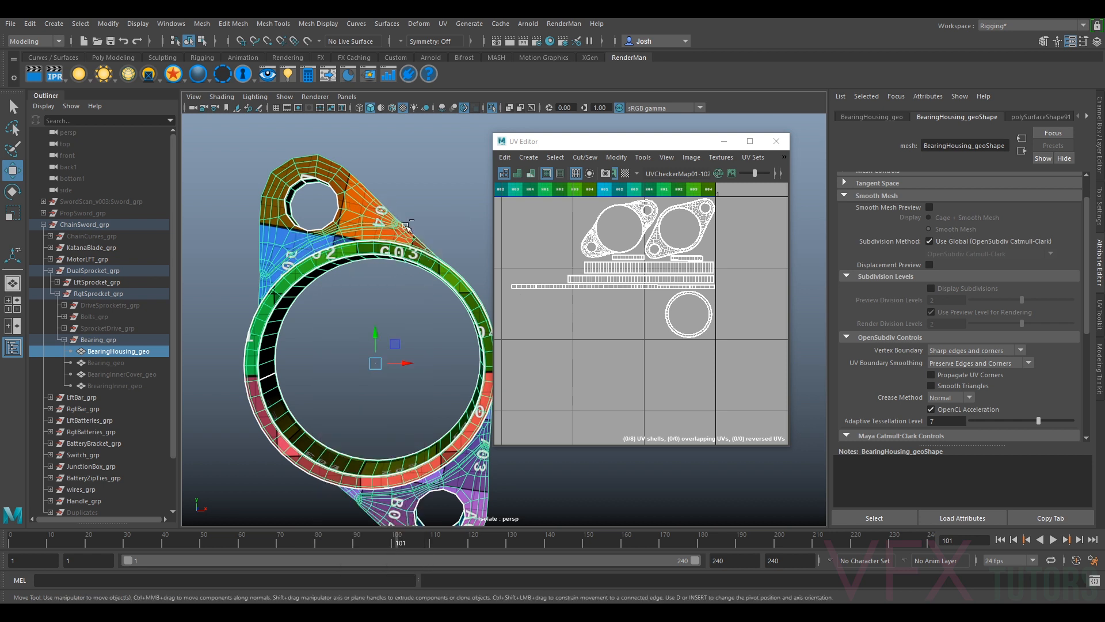
key(ctrl+1)
scroll(449, 231, down, 3)
alt+drag(460, 288, 402, 332)
alt+drag(458, 257, 414, 309)
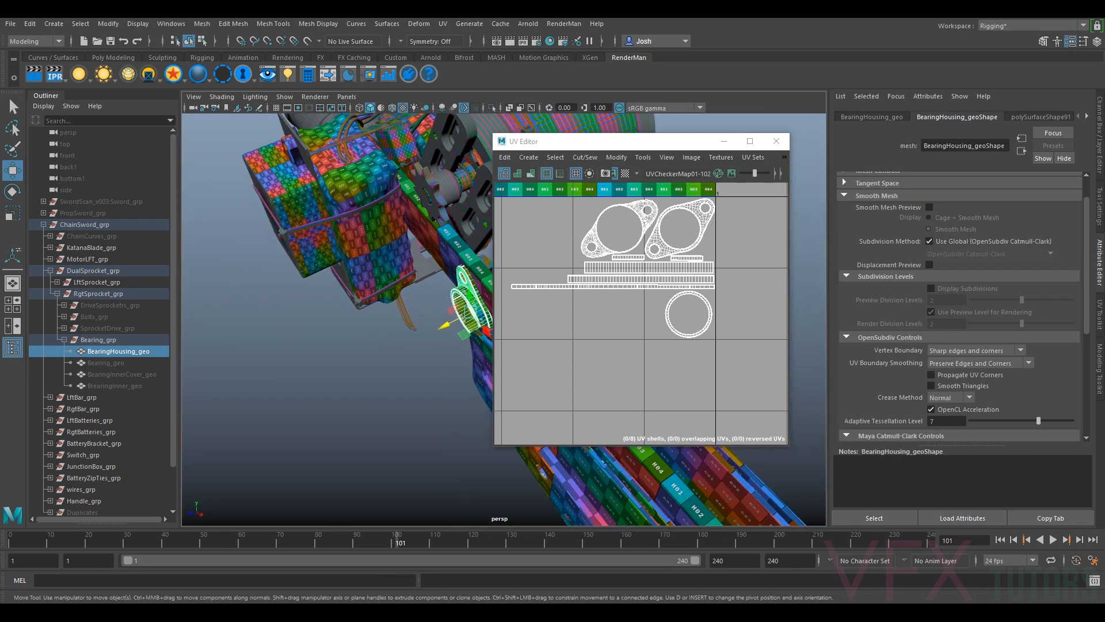